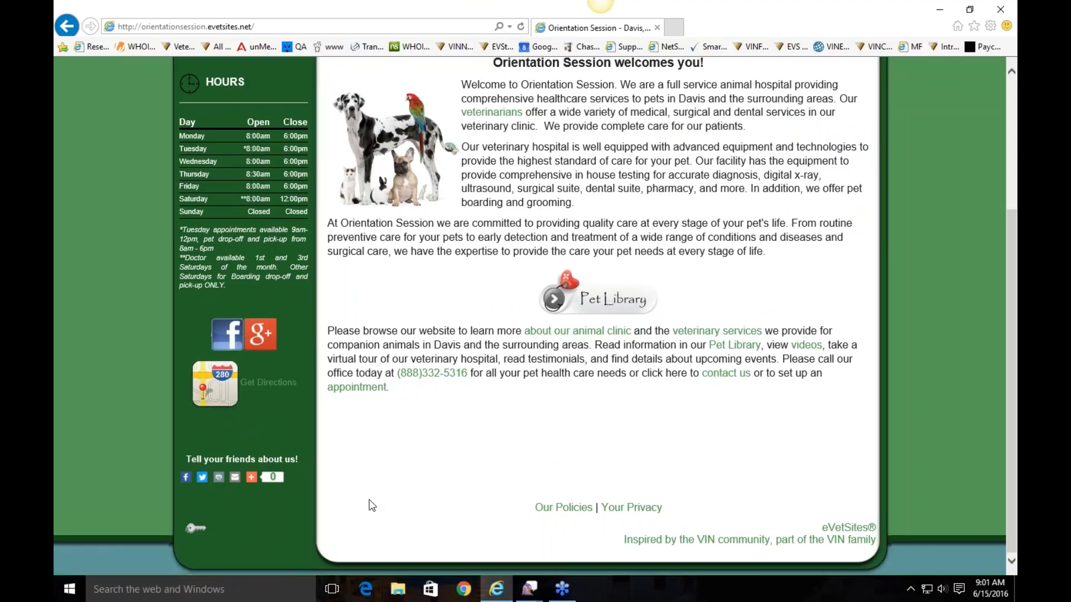
Sign in through Account Login with the administrator user name and password, then continue
left_click(193, 530)
left_click(772, 324)
type("administ")
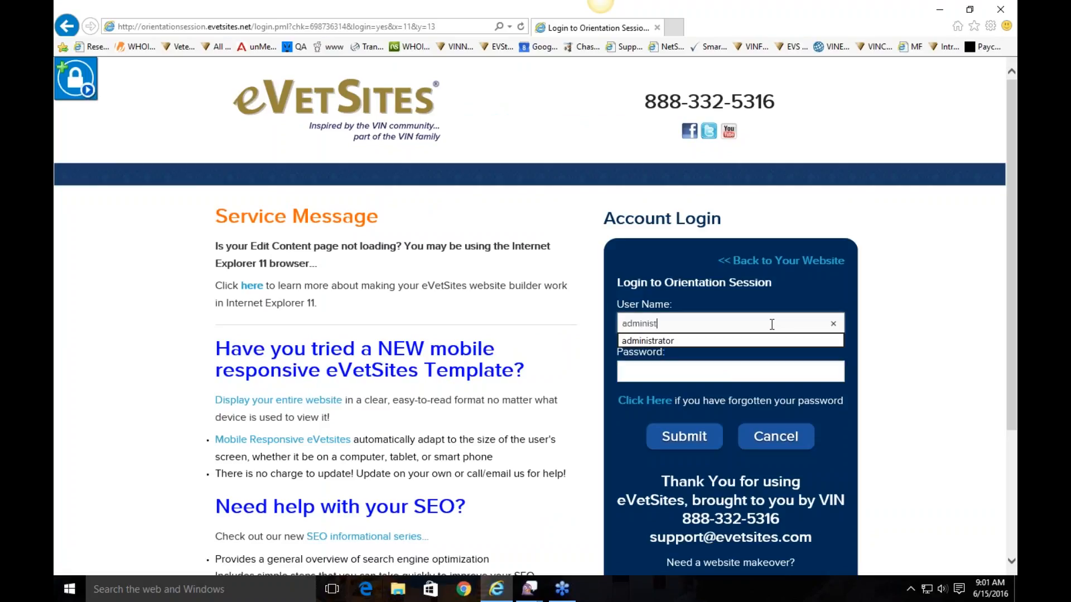
type("rator")
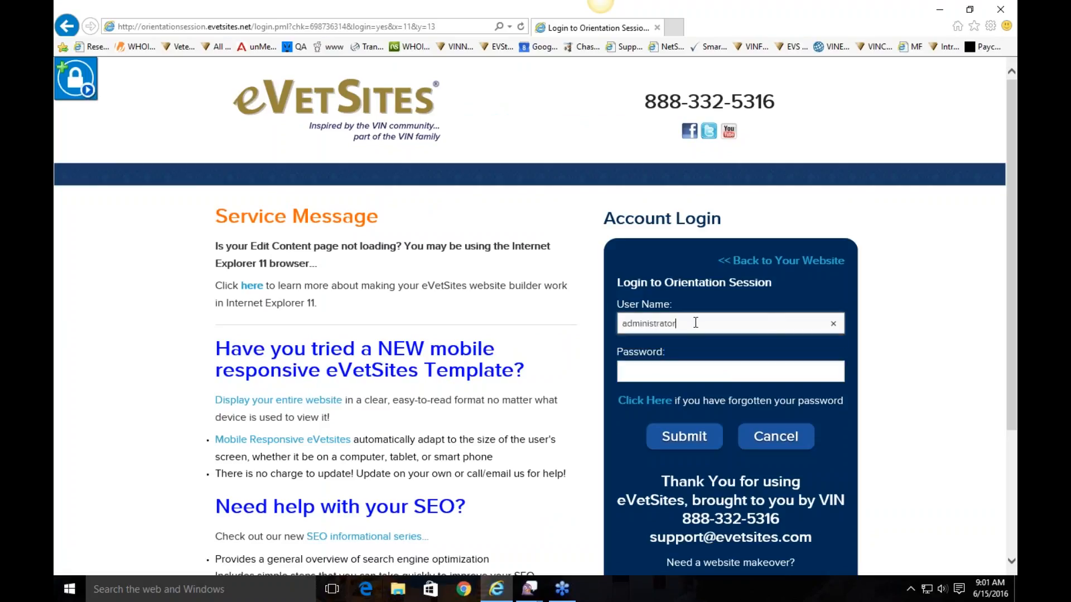
left_click(696, 375)
type("•••••••••")
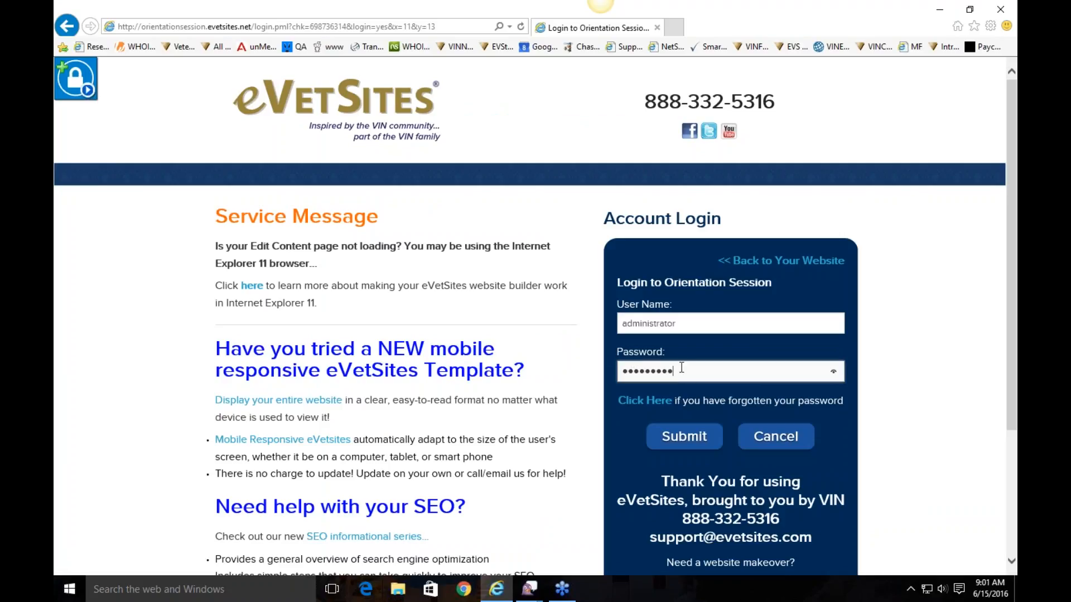
left_click(709, 443)
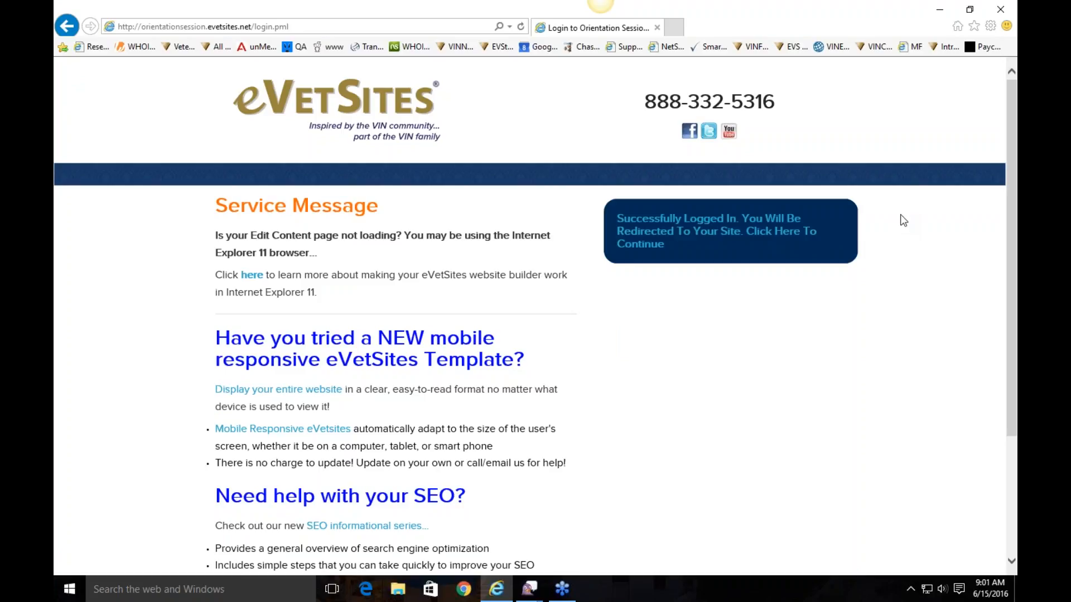
left_click(788, 232)
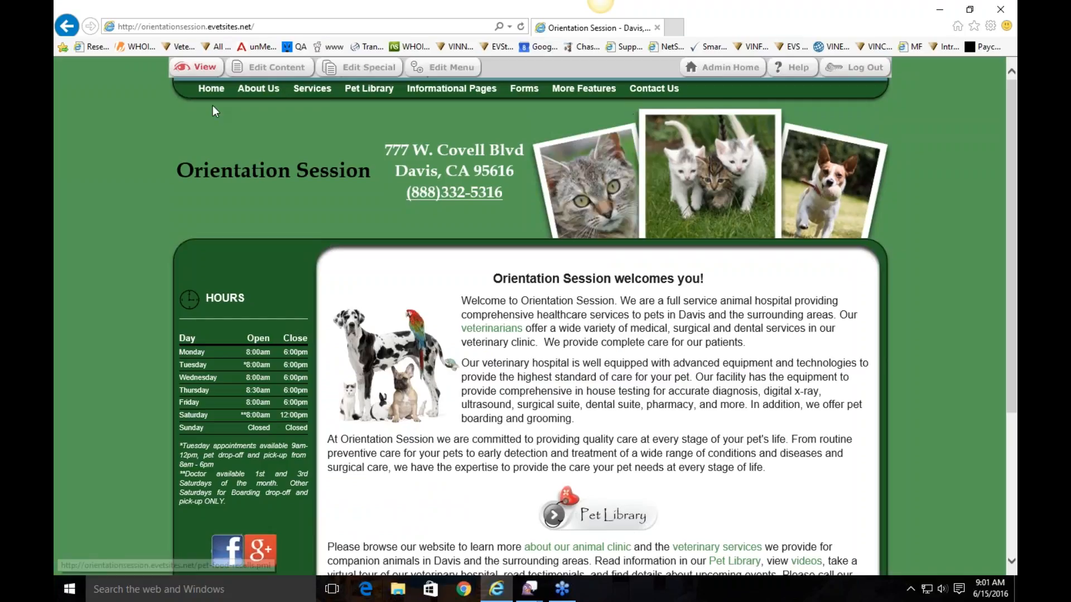
Browse the clinic home page, then view the About Orientation Session in Davis, CA page
mouse_move(654, 88)
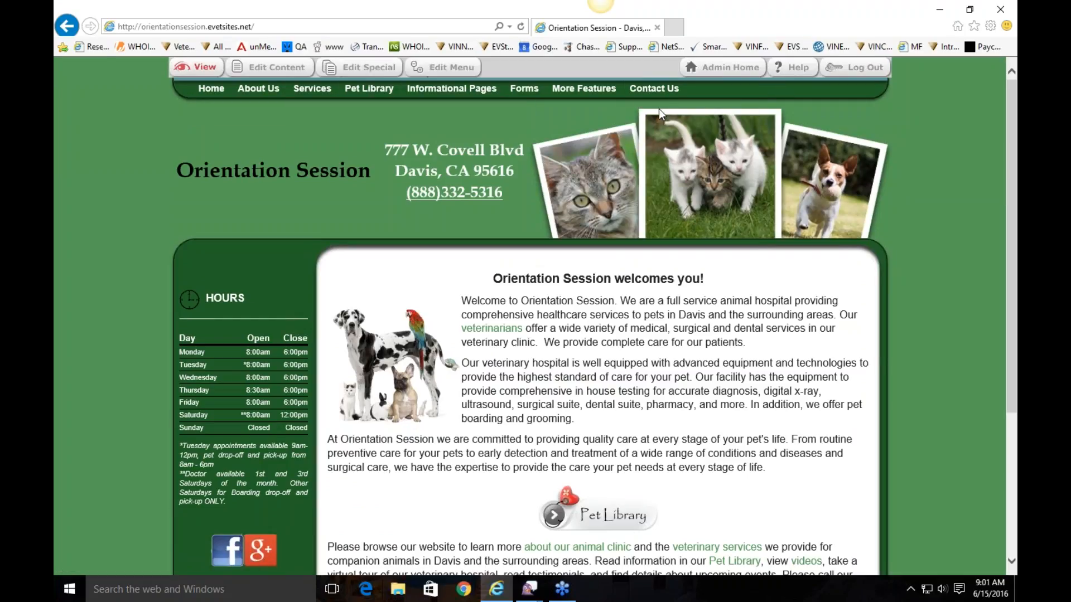
mouse_move(533, 95)
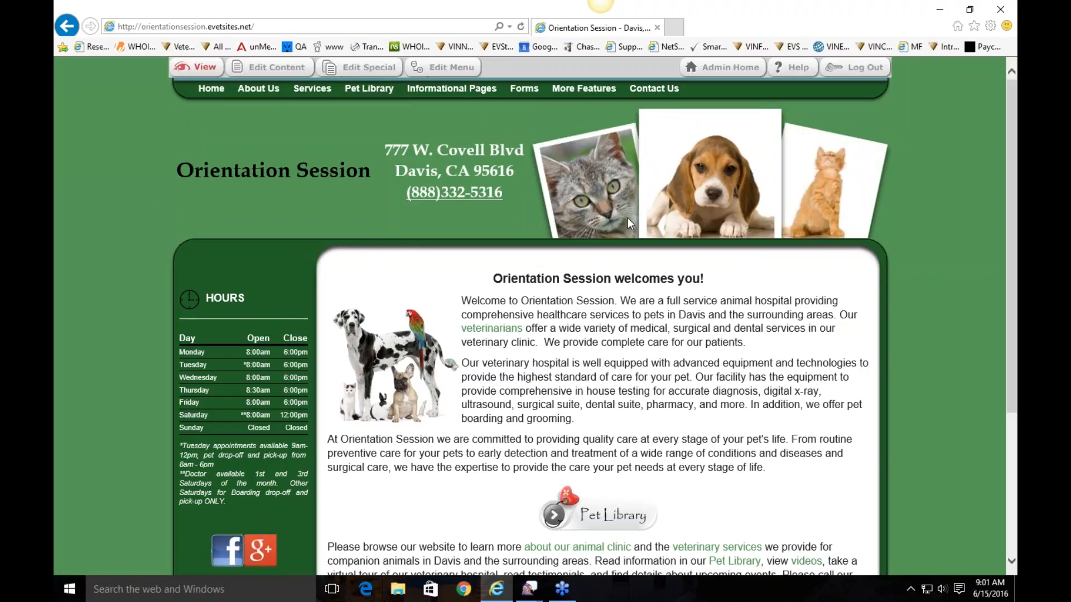
scroll(627, 218, "down", 4)
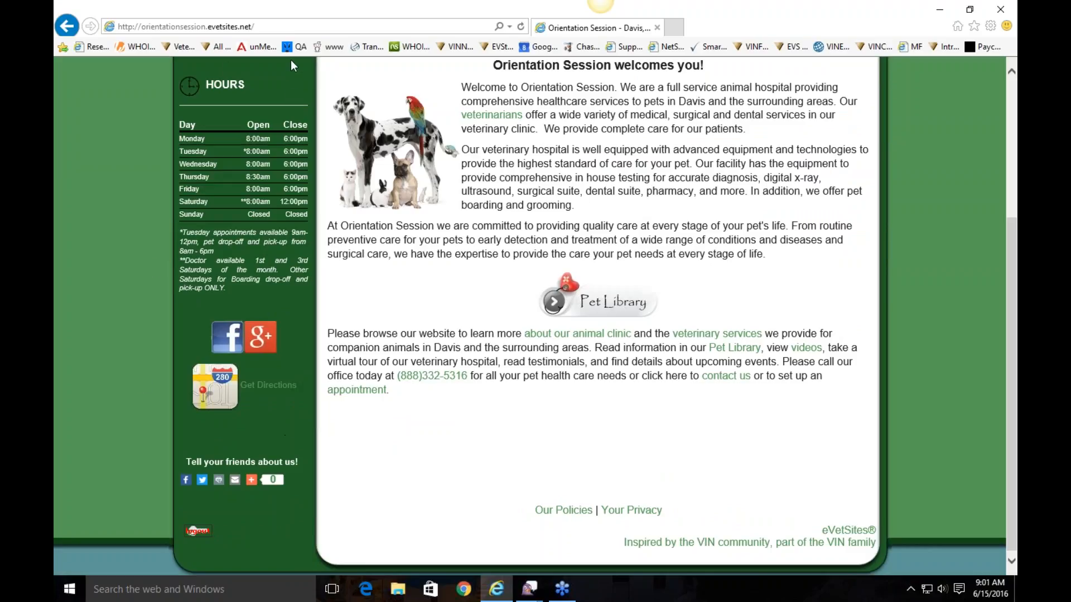
scroll(342, 150, "up", 1)
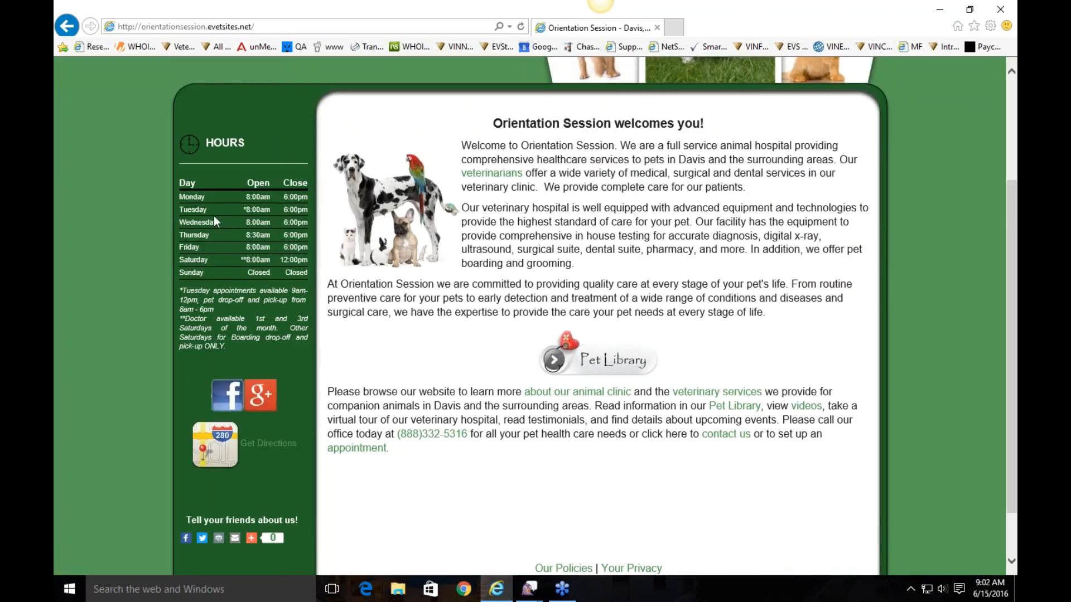
scroll(781, 286, "down", 1)
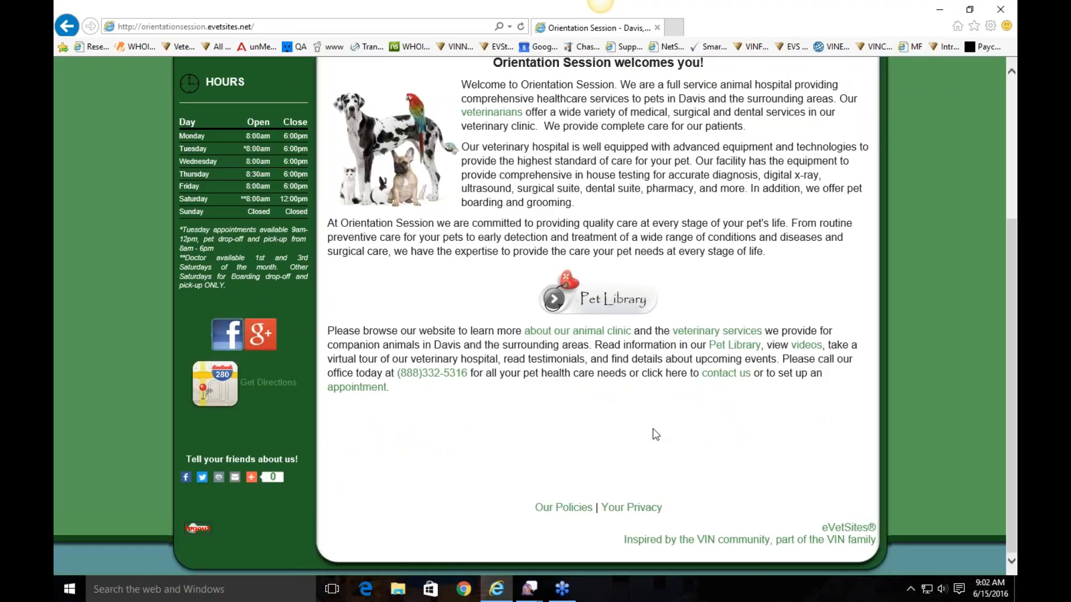
scroll(441, 429, "up", 4)
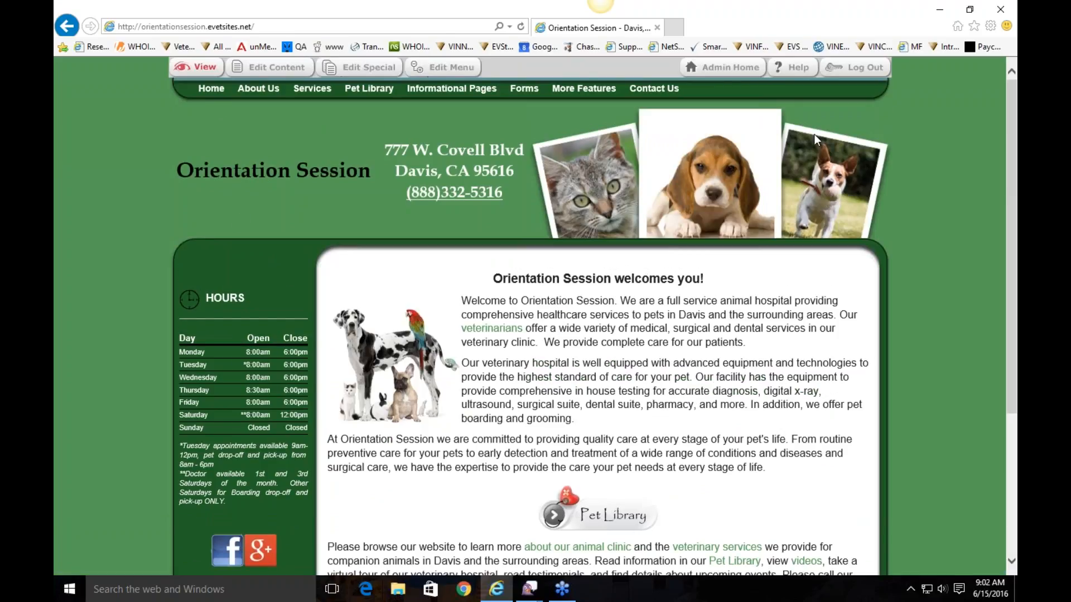
left_click(254, 91)
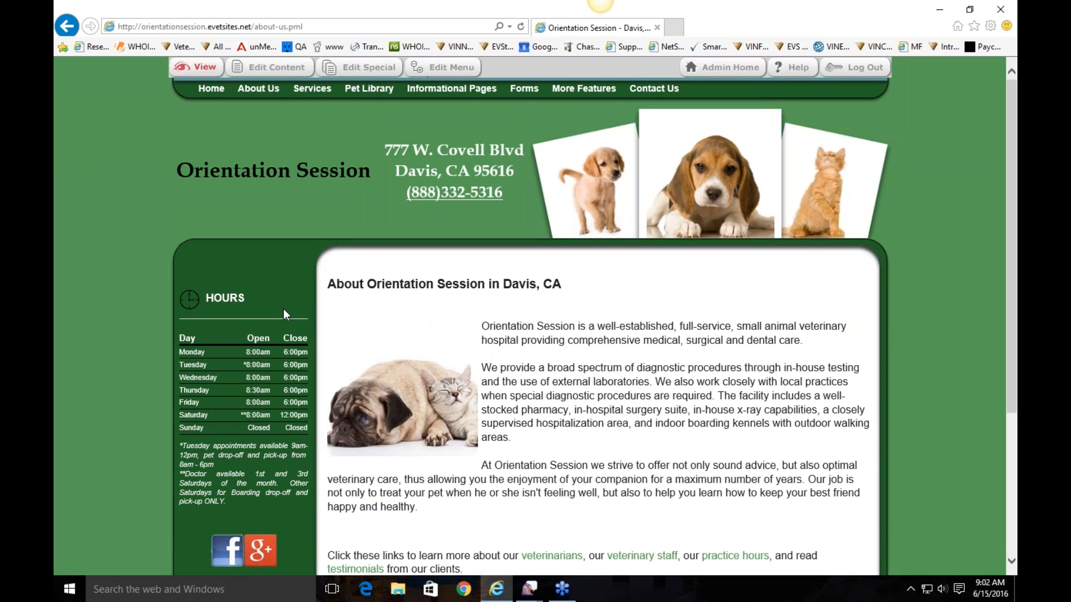
scroll(284, 309, "down", 5)
scroll(216, 244, "up", 5)
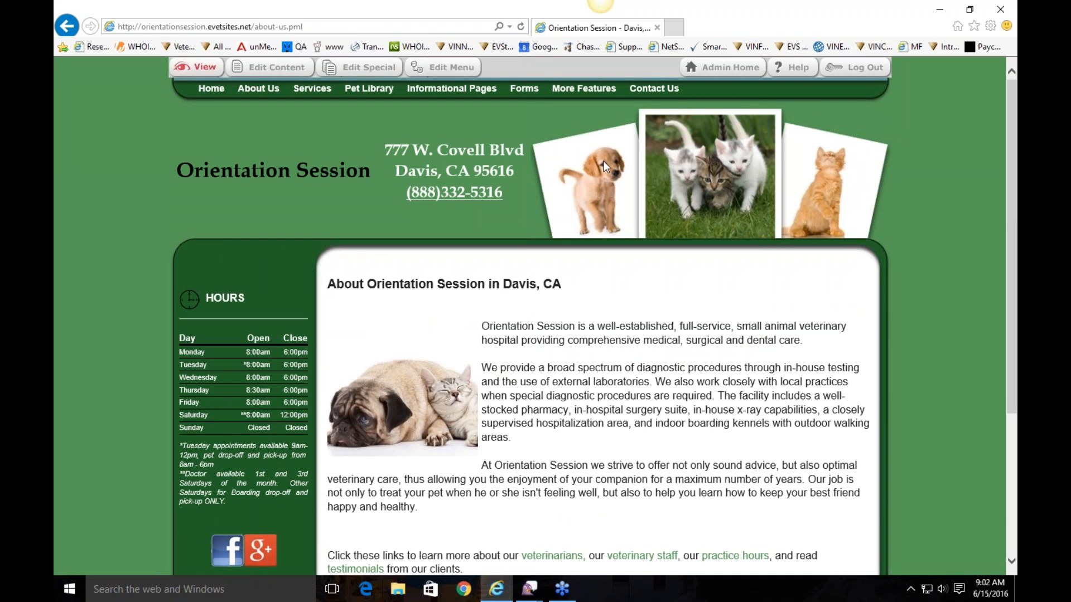
Go to Admin Home and open Administration > Site Header Content
left_click(706, 69)
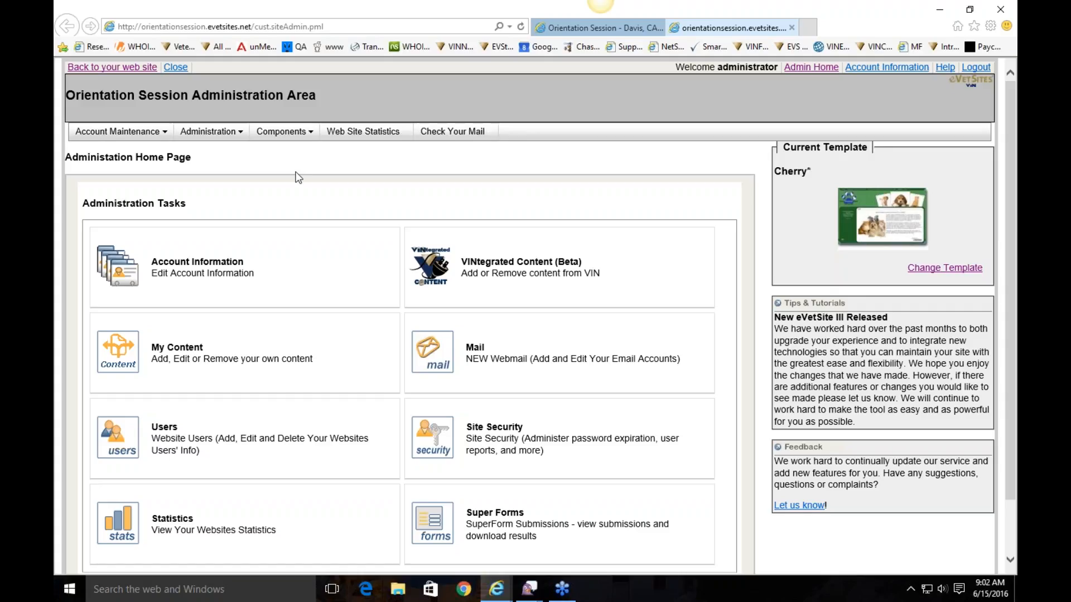
mouse_move(241, 134)
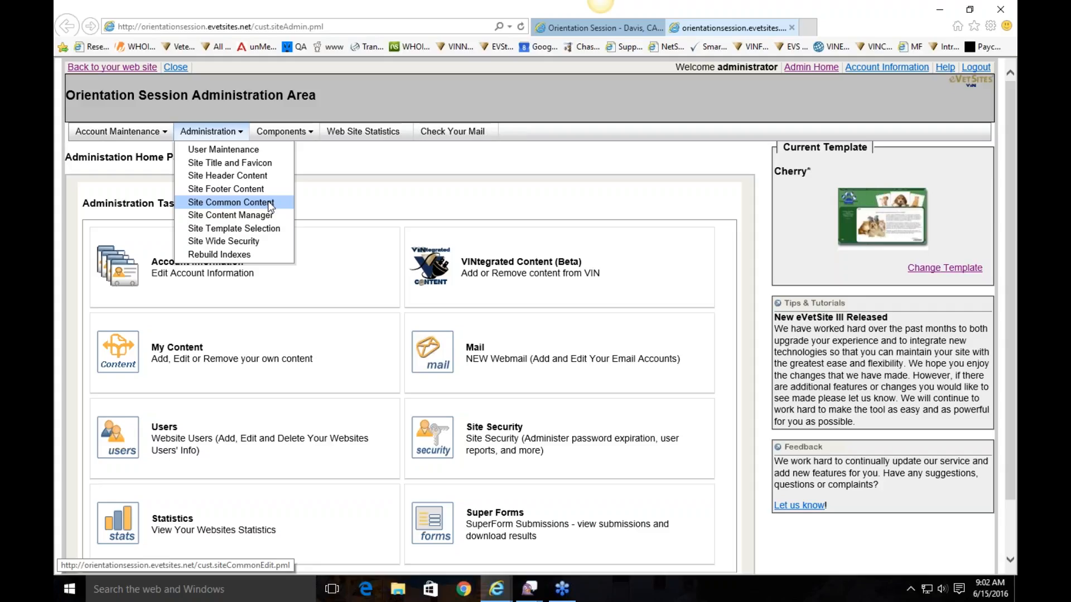
left_click(260, 175)
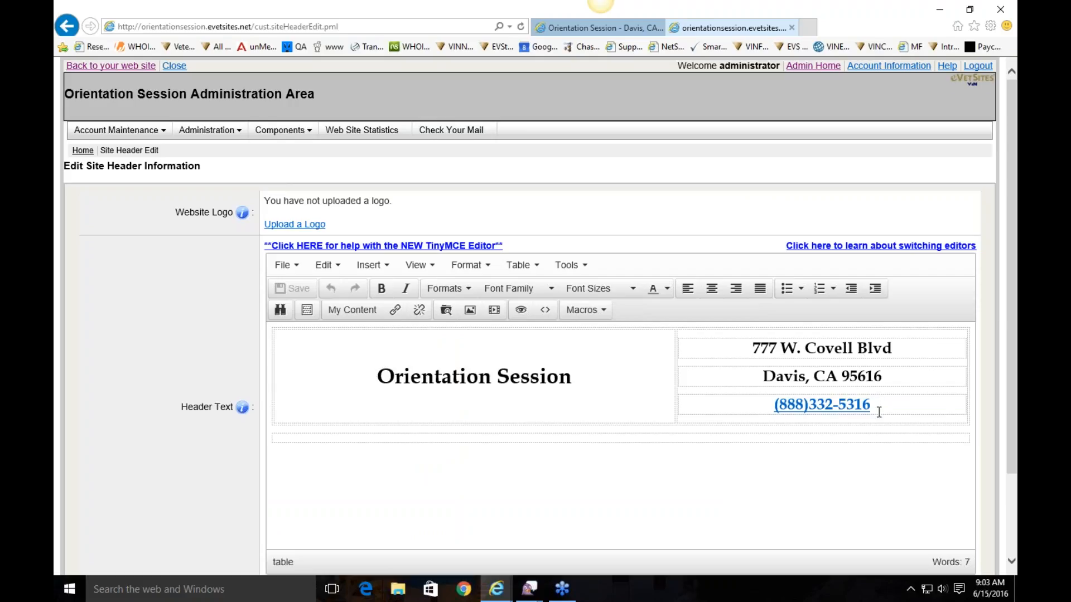
Highlight the clinic's phone number in the Header Text editor
left_click_drag(875, 403, 774, 413)
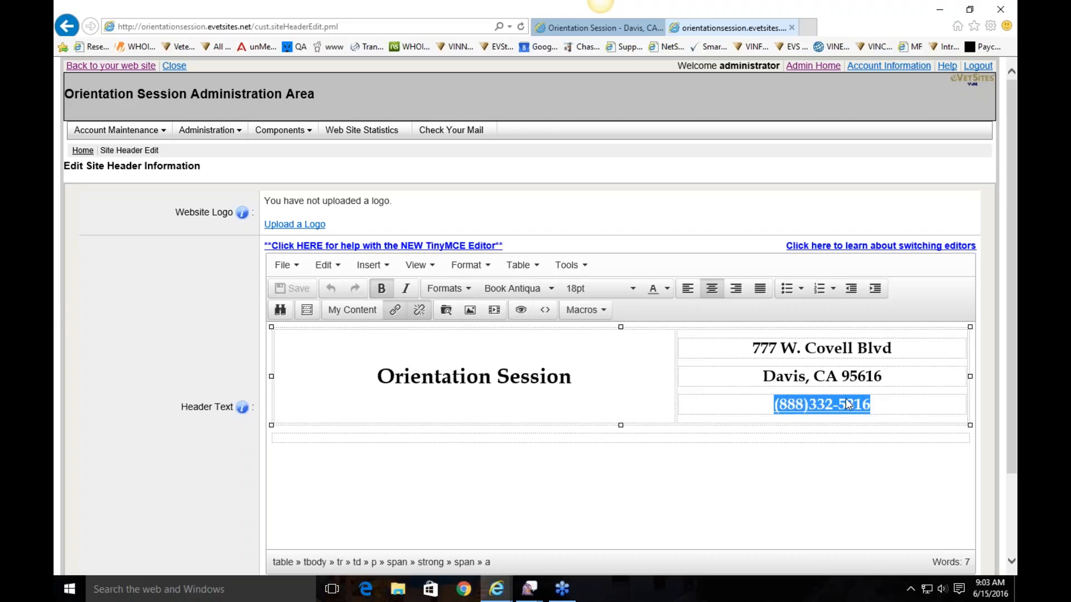
left_click(883, 406)
left_click_drag(883, 405, 775, 413)
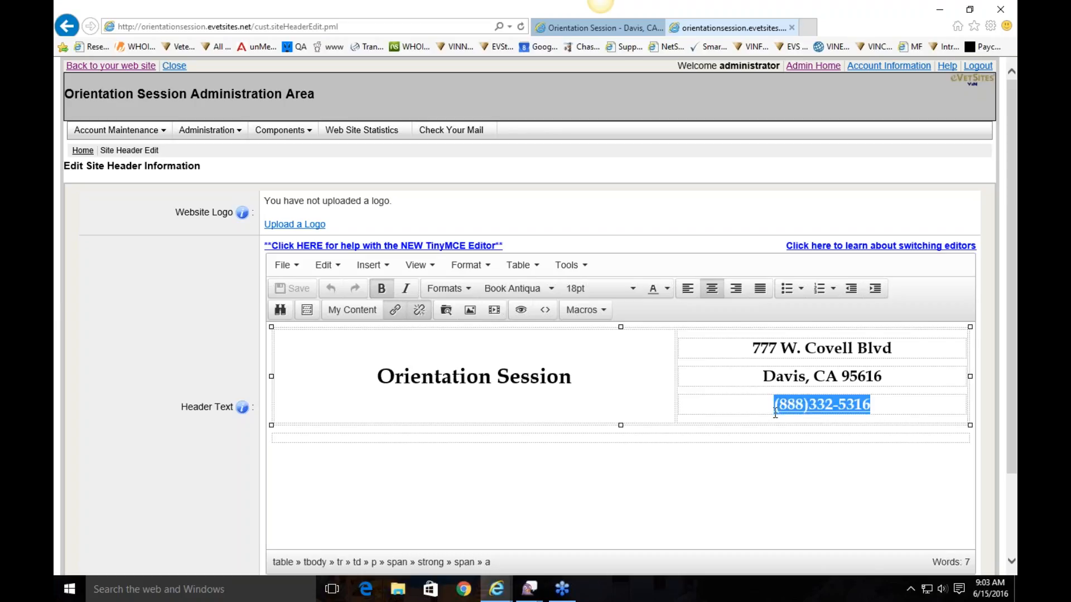
Check the phone number's tel: address in Insert/edit link and confirm the link
right_click(826, 411)
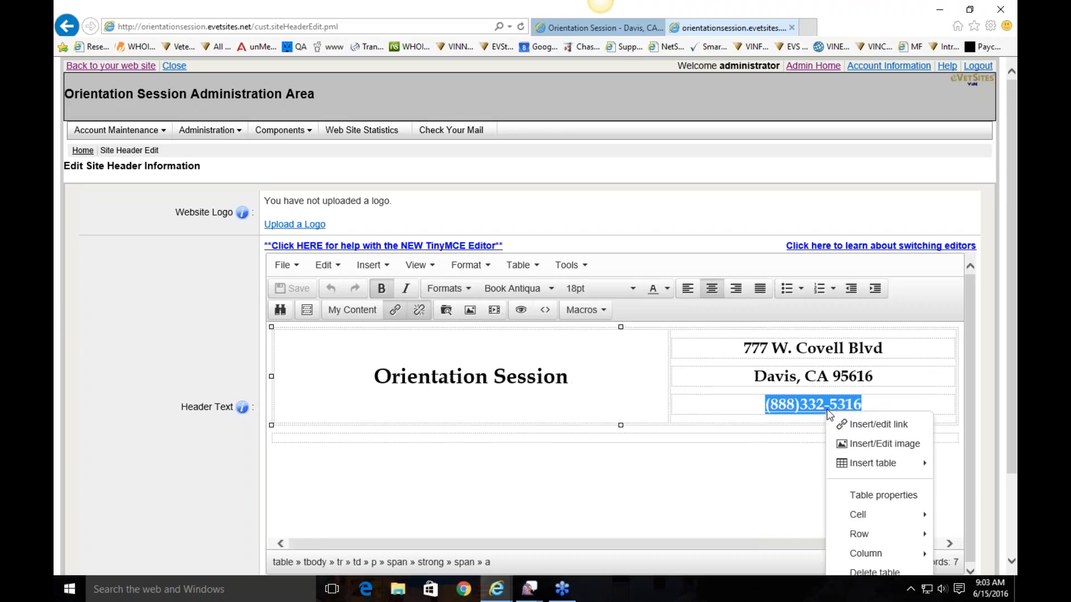
left_click(861, 430)
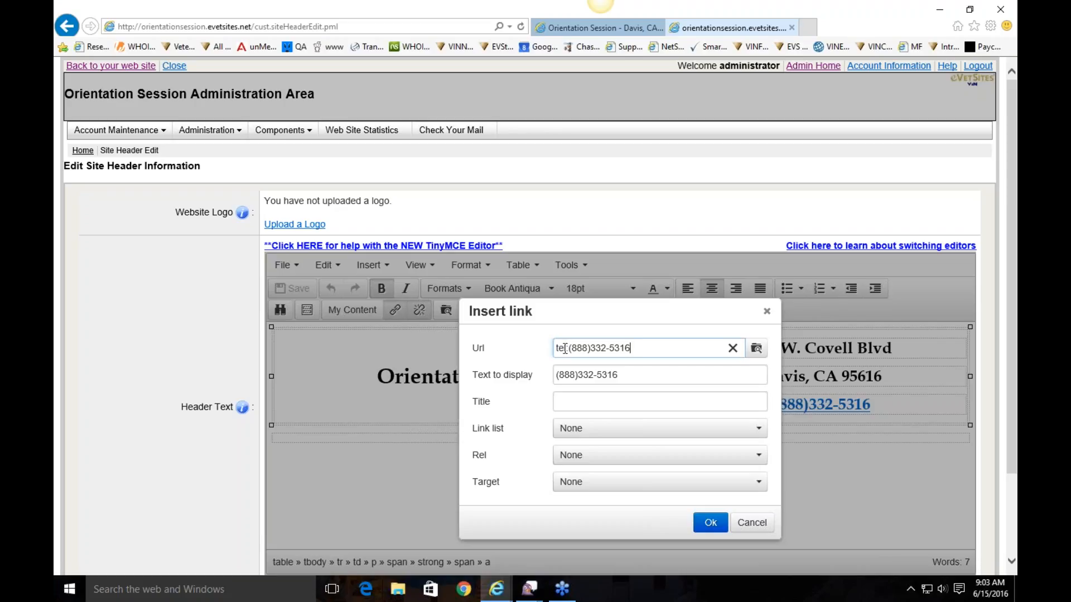
left_click_drag(568, 348, 634, 351)
key("Right")
left_click(705, 524)
left_click(914, 402)
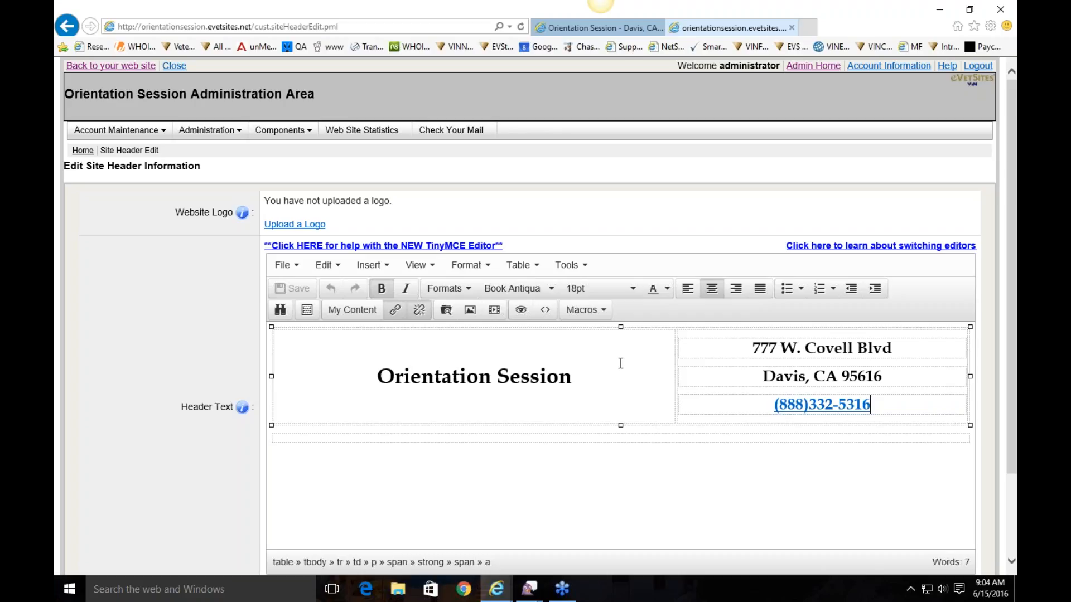
left_click(240, 135)
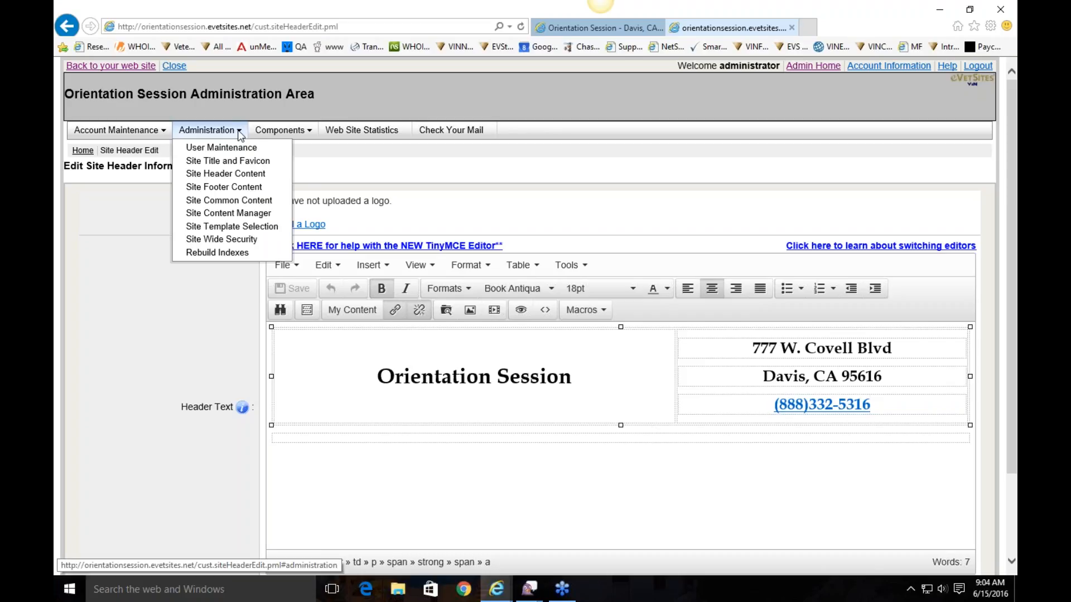
Review the footer's Our Policies | Your Privacy links, then go to Site Common Content
left_click(250, 188)
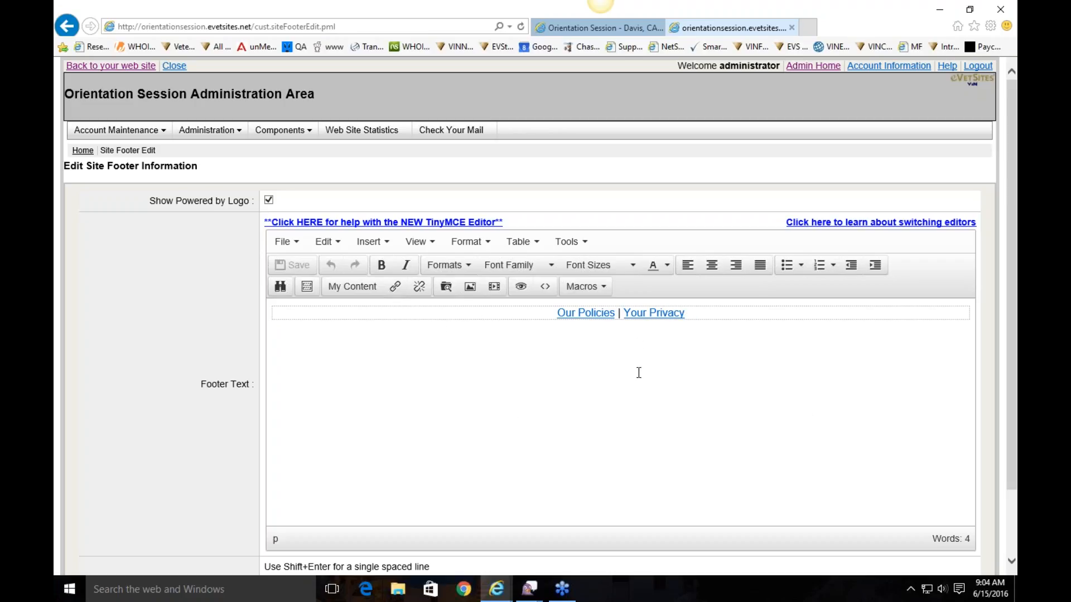
mouse_move(207, 130)
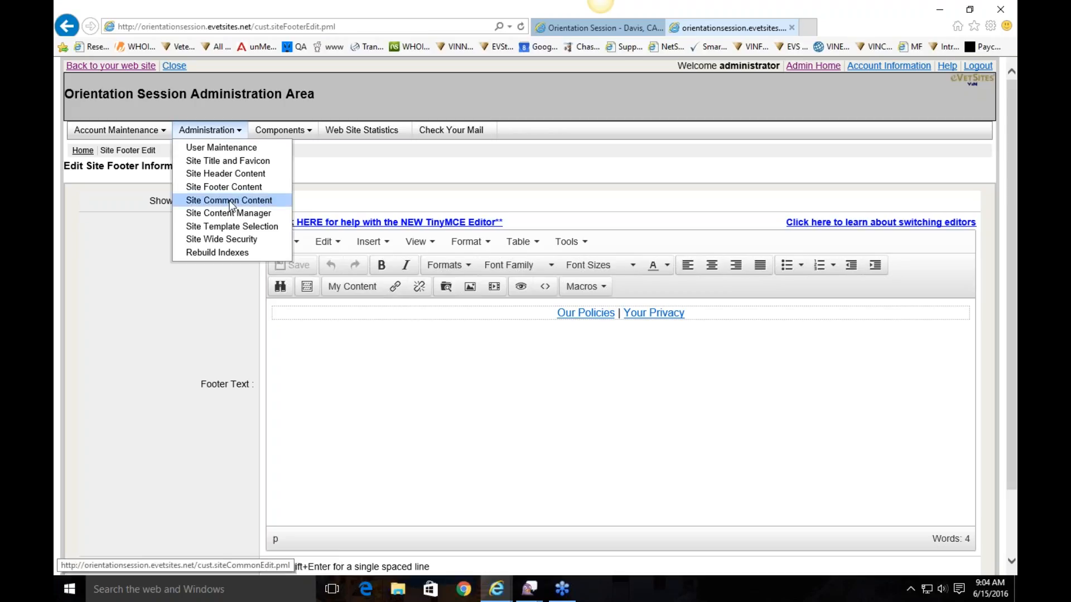
left_click(233, 200)
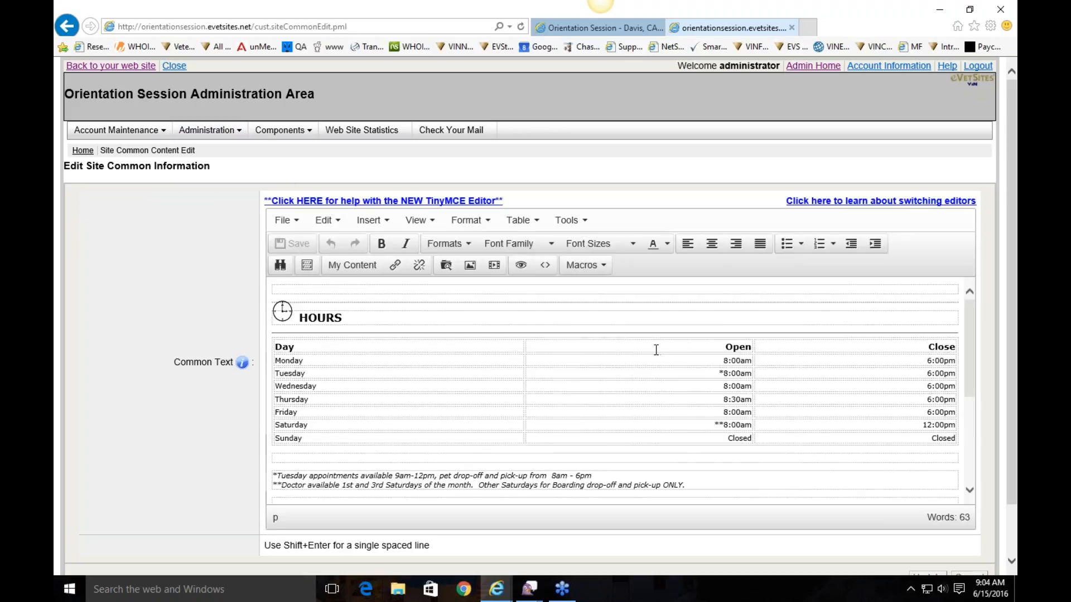
Change Monday and Wednesday opening times in the Hours table from 8:00am to 7:00am
mouse_move(234, 133)
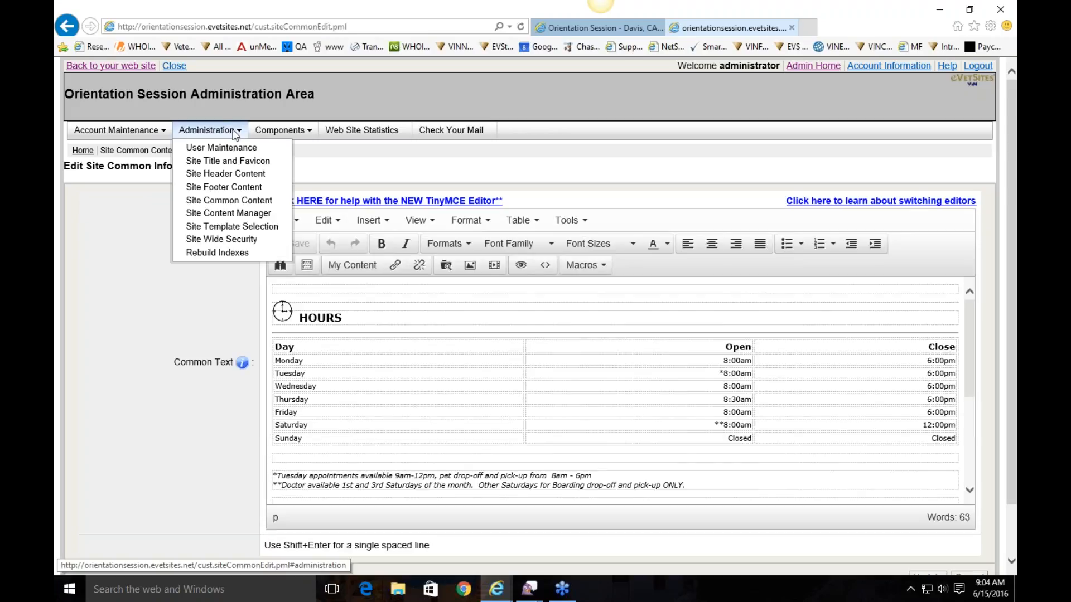
left_click(610, 315)
left_click(610, 290)
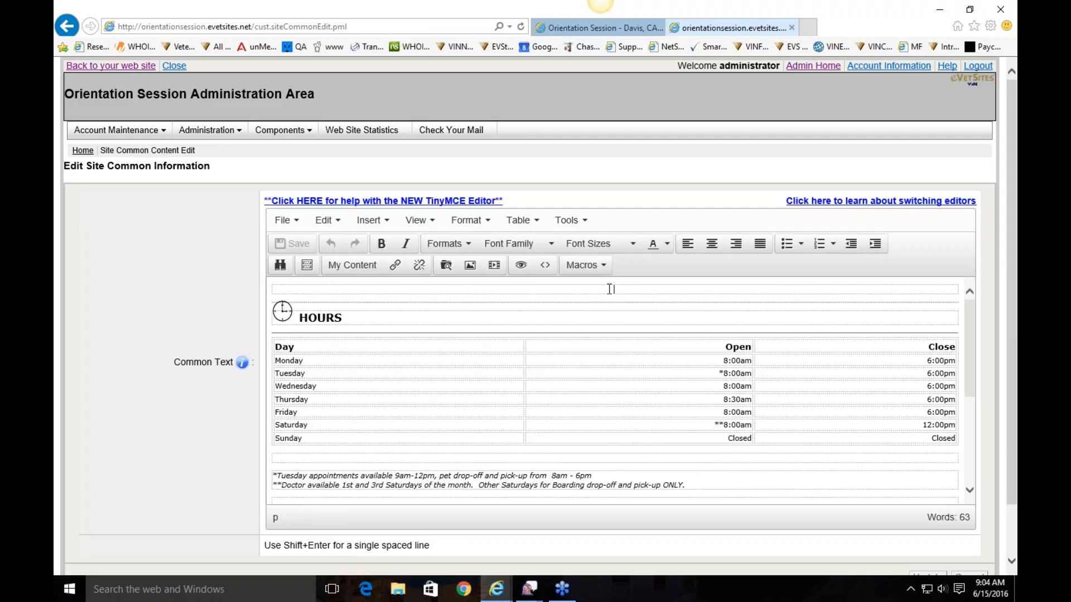
left_click(729, 362)
key("BackSpace")
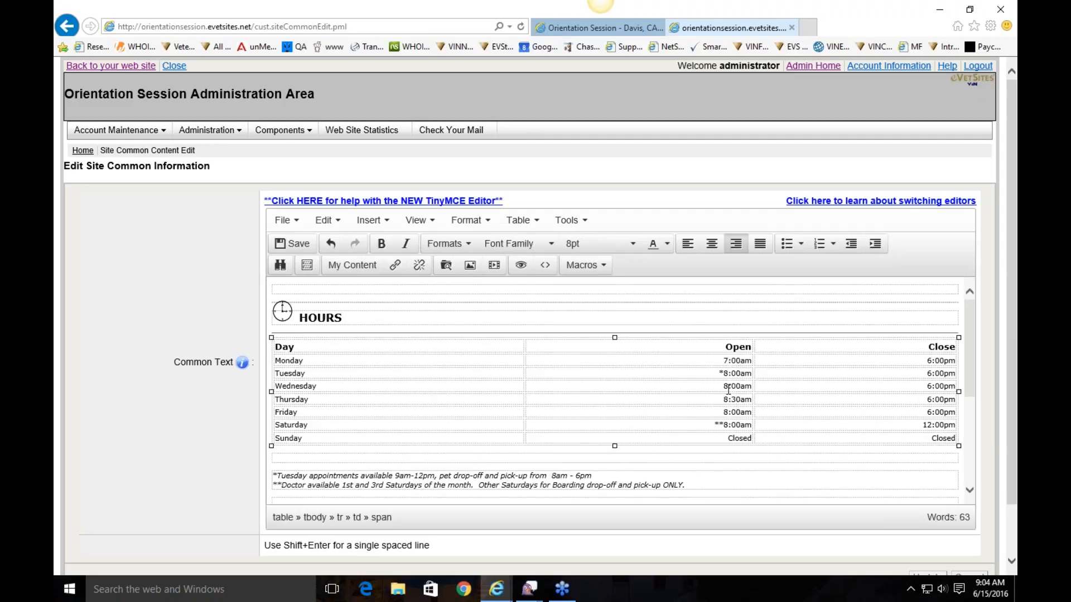
left_click(728, 387)
key("BackSpace")
type("7")
scroll(446, 480, "down", 5)
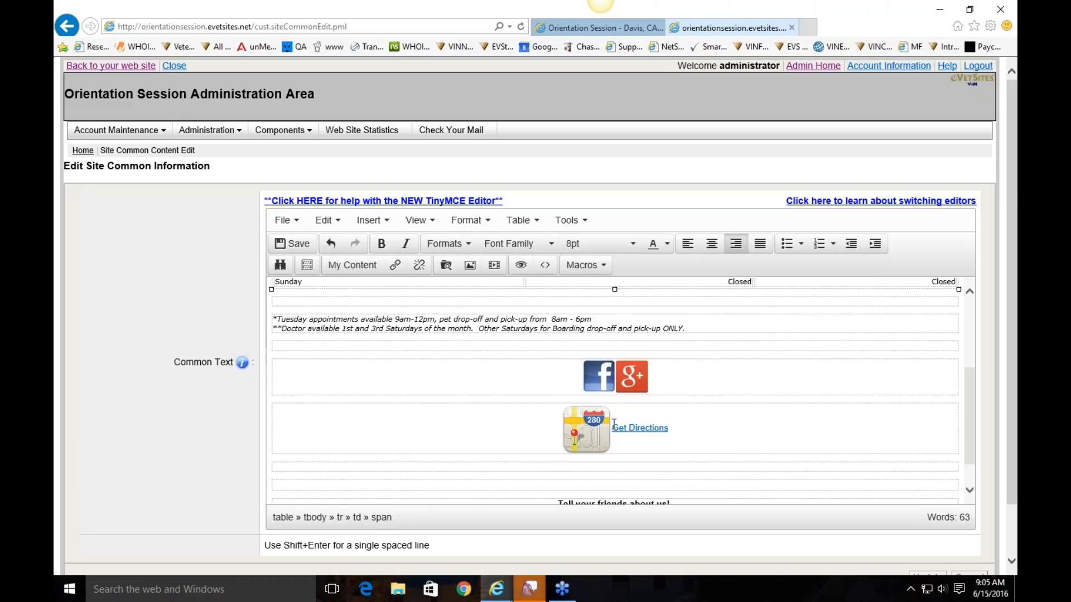
scroll(607, 433, "down", 1)
scroll(613, 413, "up", 5)
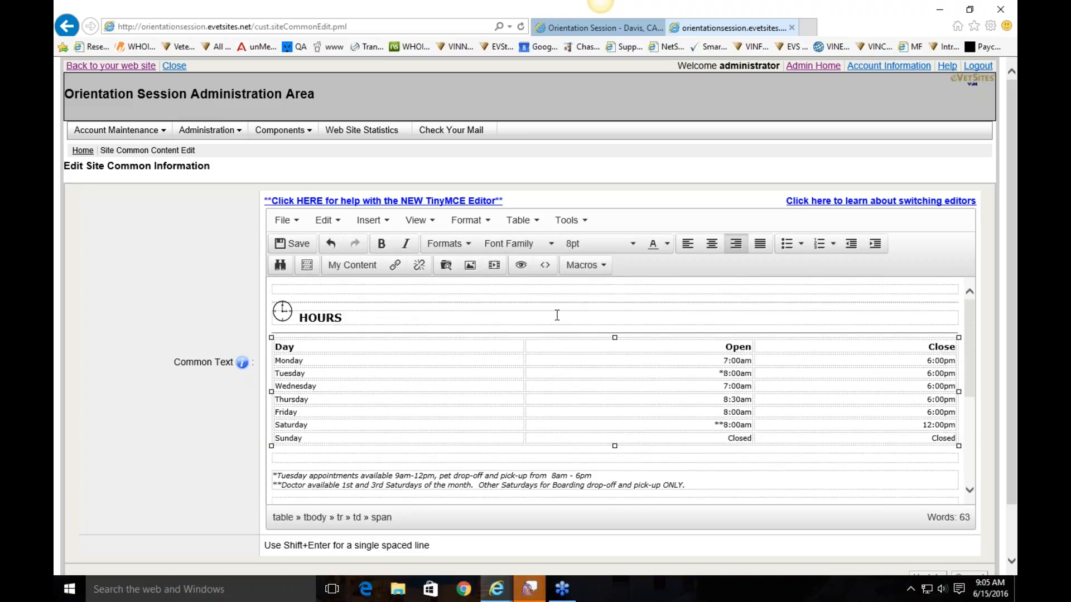
left_click(569, 286)
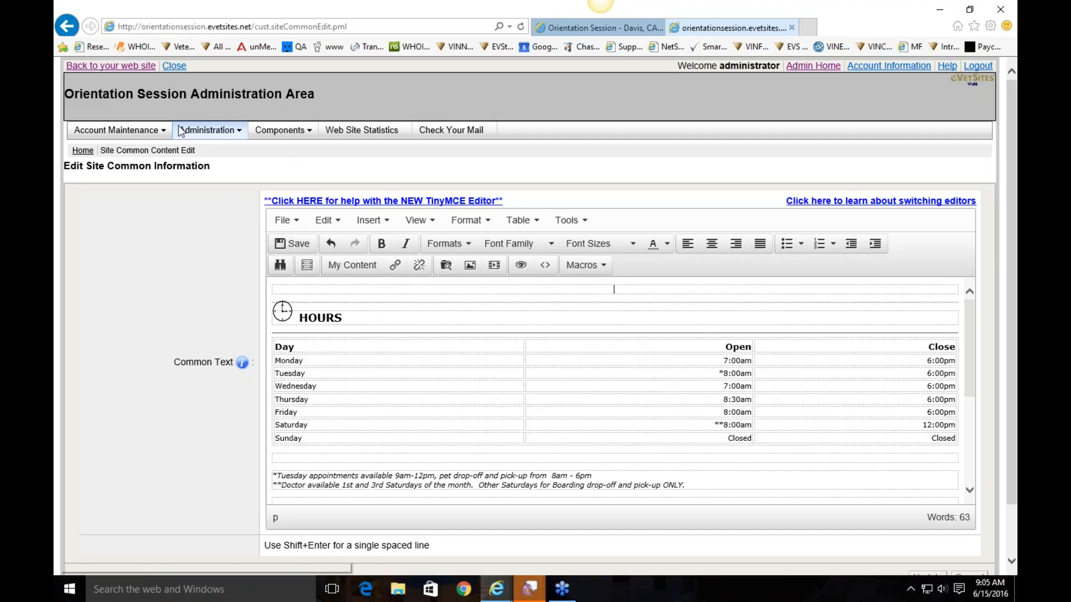
Return to Admin Home, look over the Mail accounts list, and go back to Admin Home
left_click(815, 66)
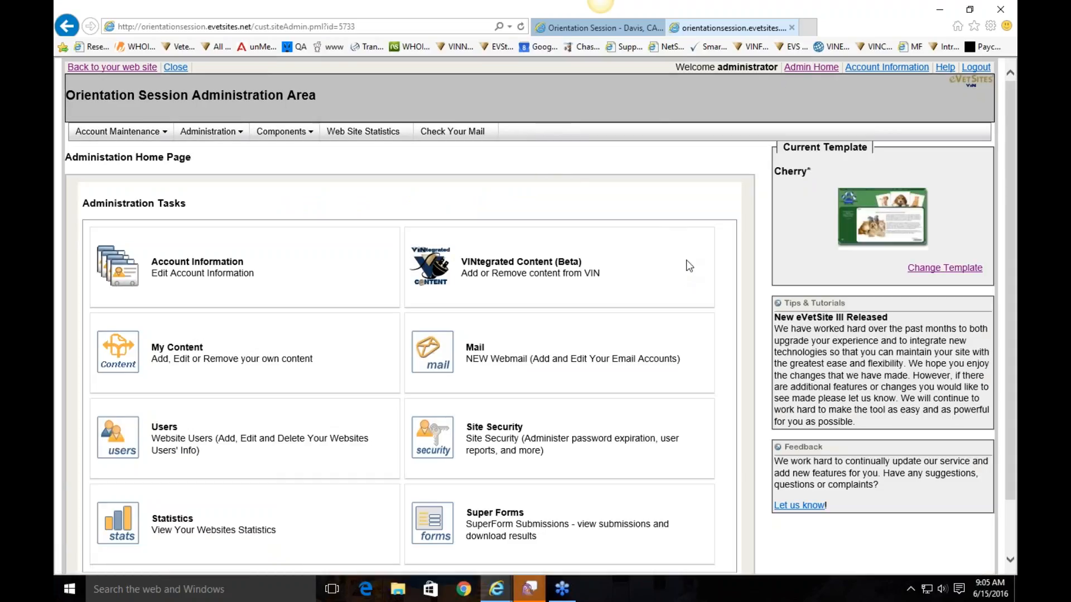
scroll(235, 211, "down", 2)
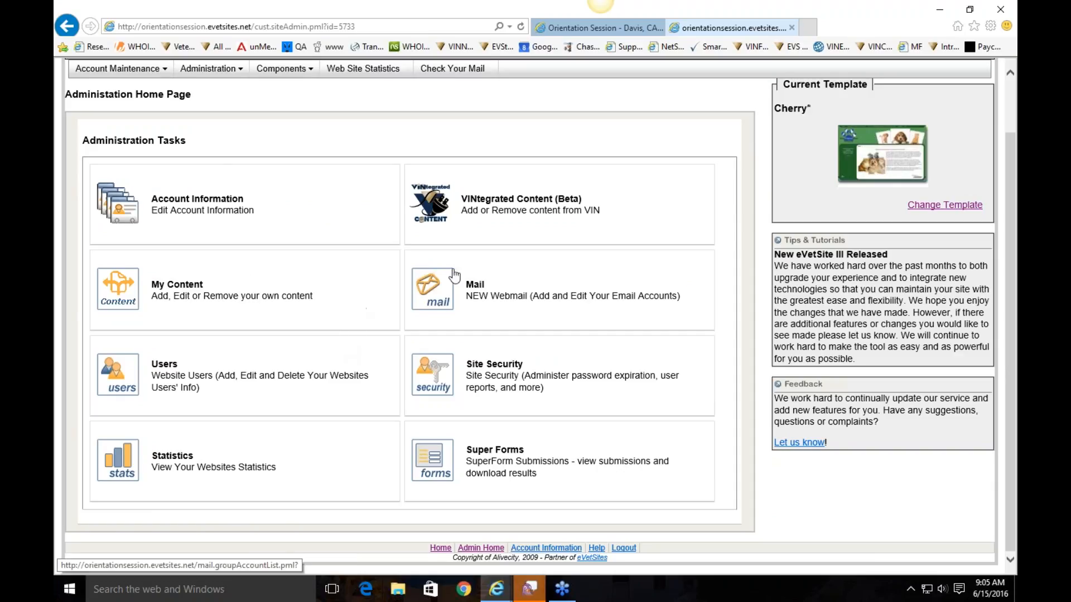
left_click(432, 304)
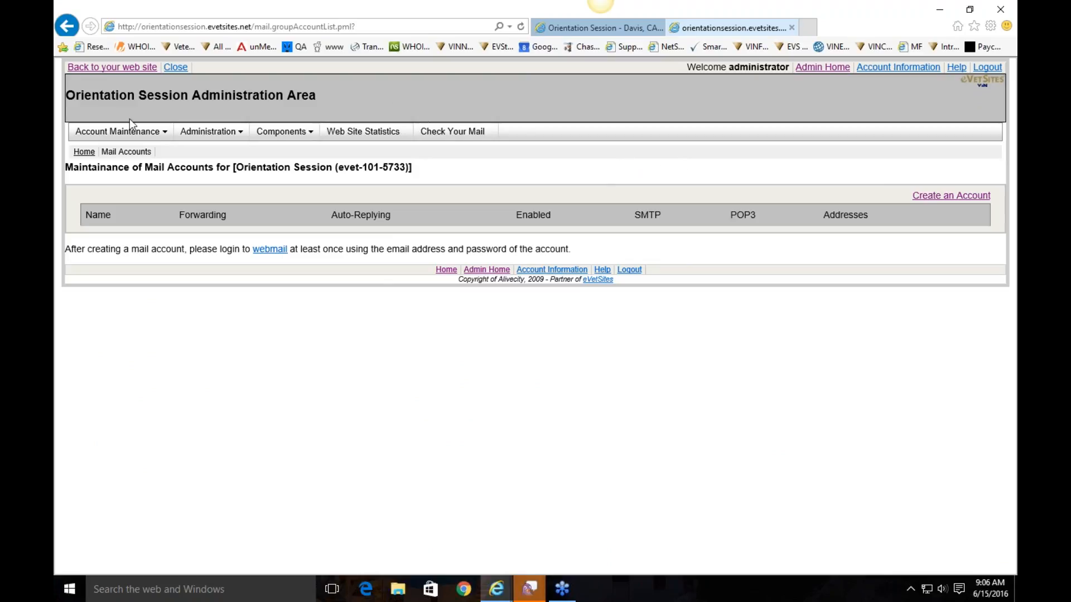
left_click(822, 67)
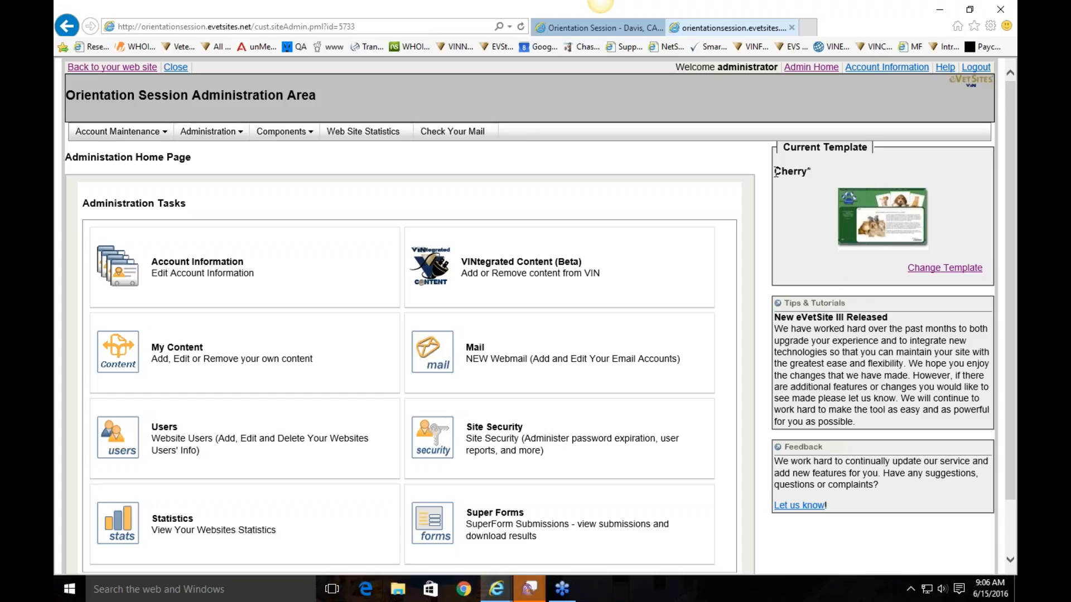
Note the current Cherry template and browse the available template layouts
left_click_drag(775, 173, 815, 170)
left_click(826, 176)
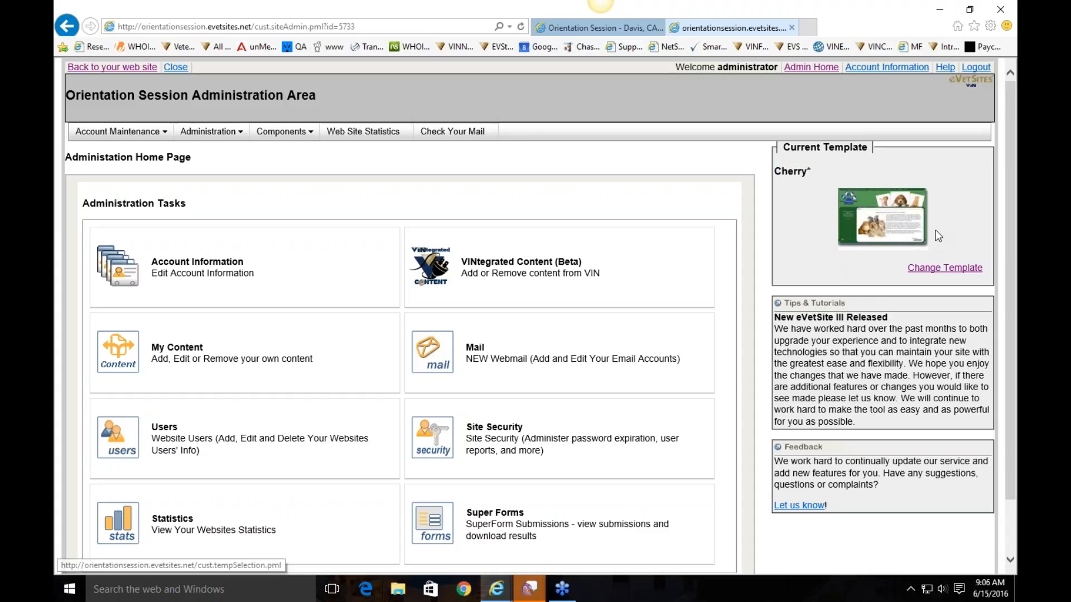
left_click(943, 269)
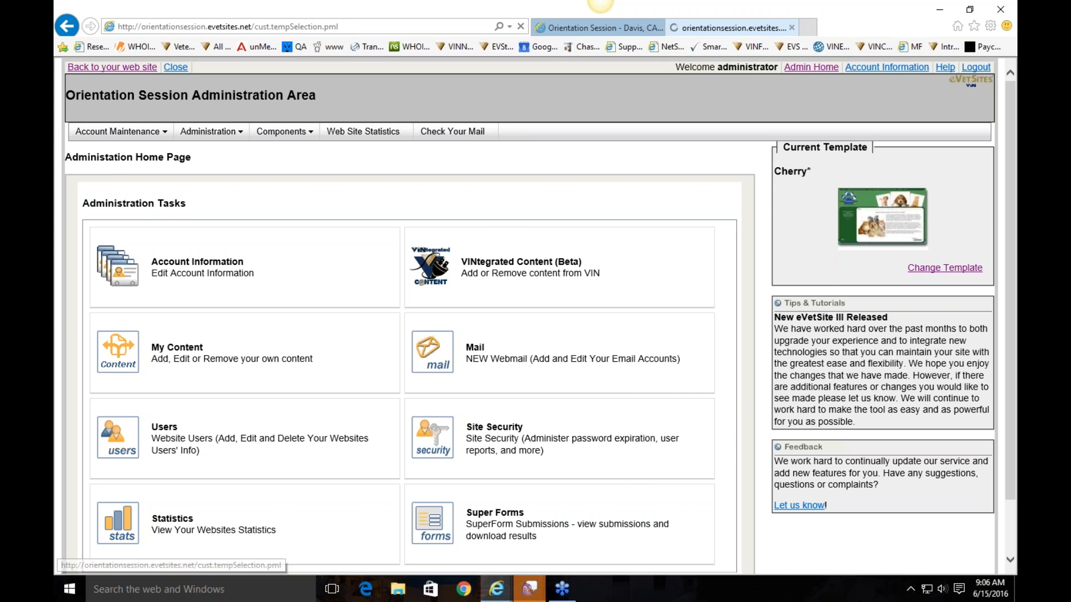
scroll(546, 244, "down", 5)
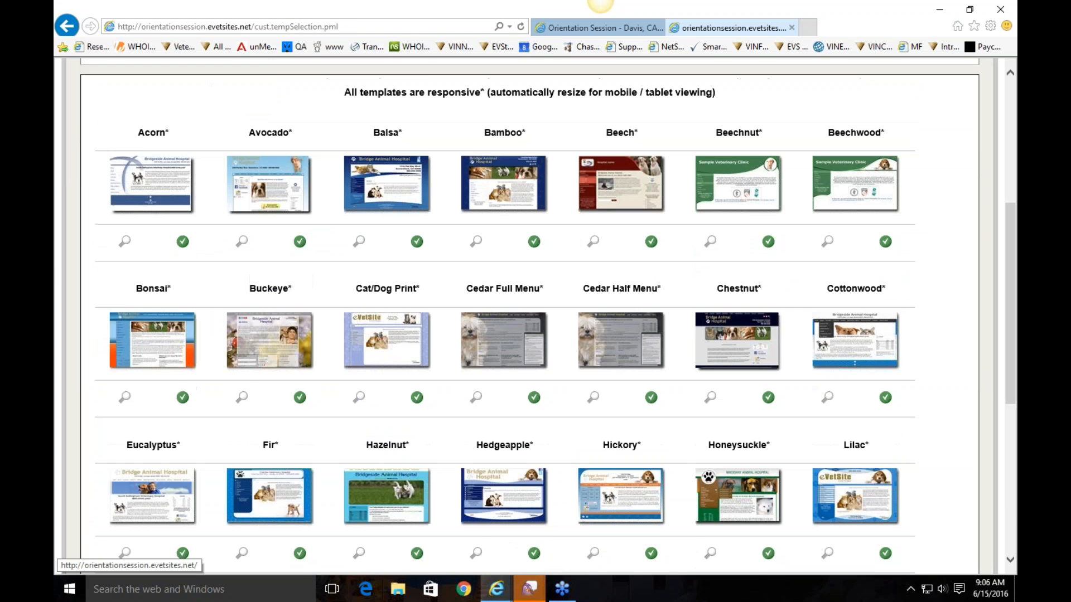
scroll(535, 316, "down", 4)
scroll(348, 204, "up", 5)
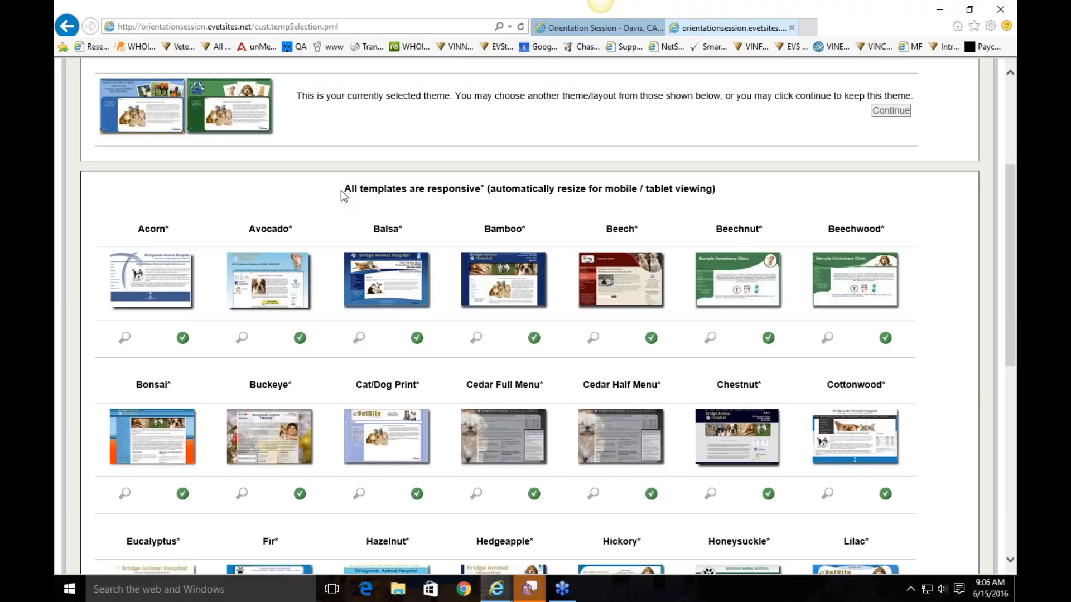
mouse_move(298, 282)
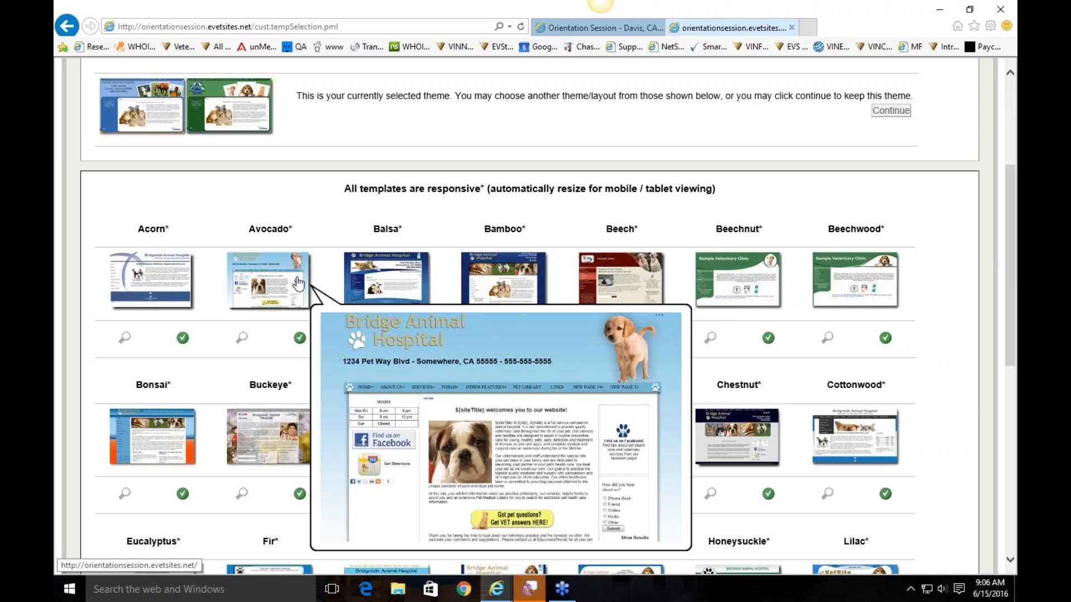
mouse_move(383, 277)
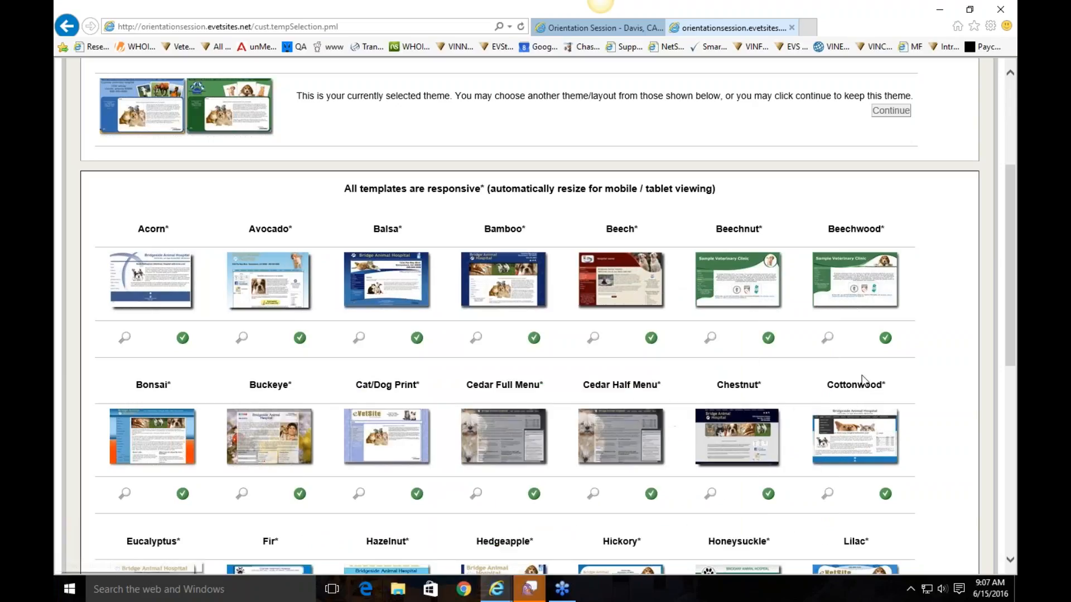
Pick the Cottonwood layout with the default picture and Style 07 colours, then view the site
scroll(862, 380, "down", 1)
mouse_move(850, 408)
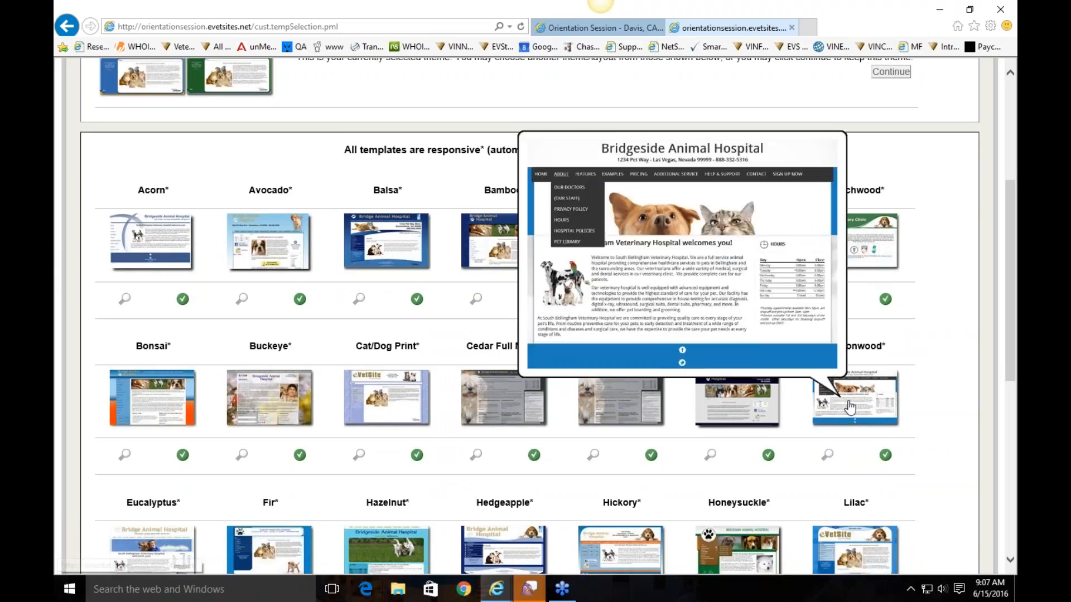
left_click(851, 408)
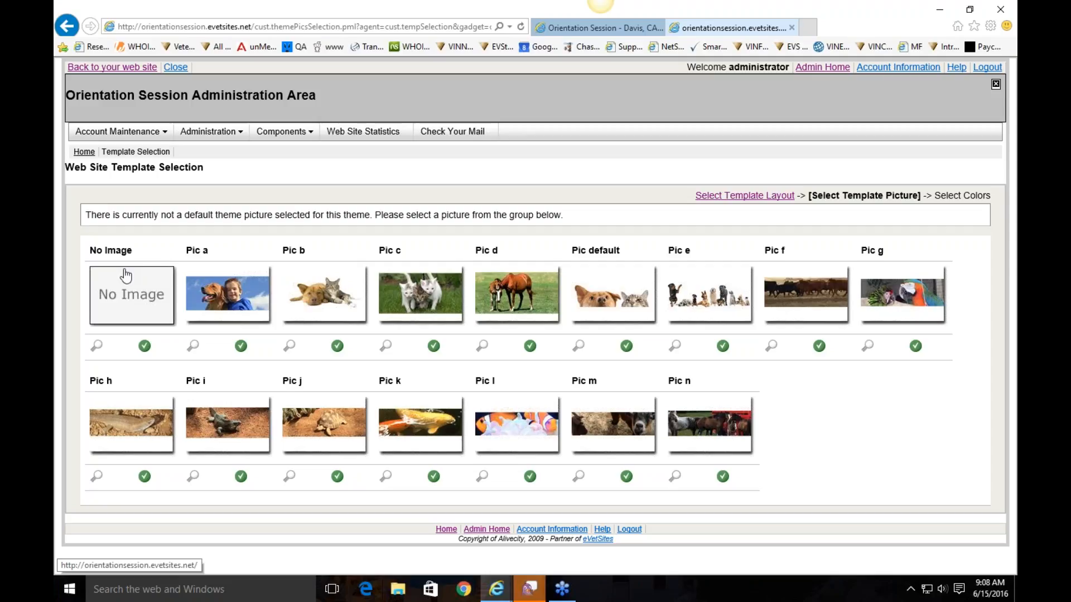
left_click(615, 298)
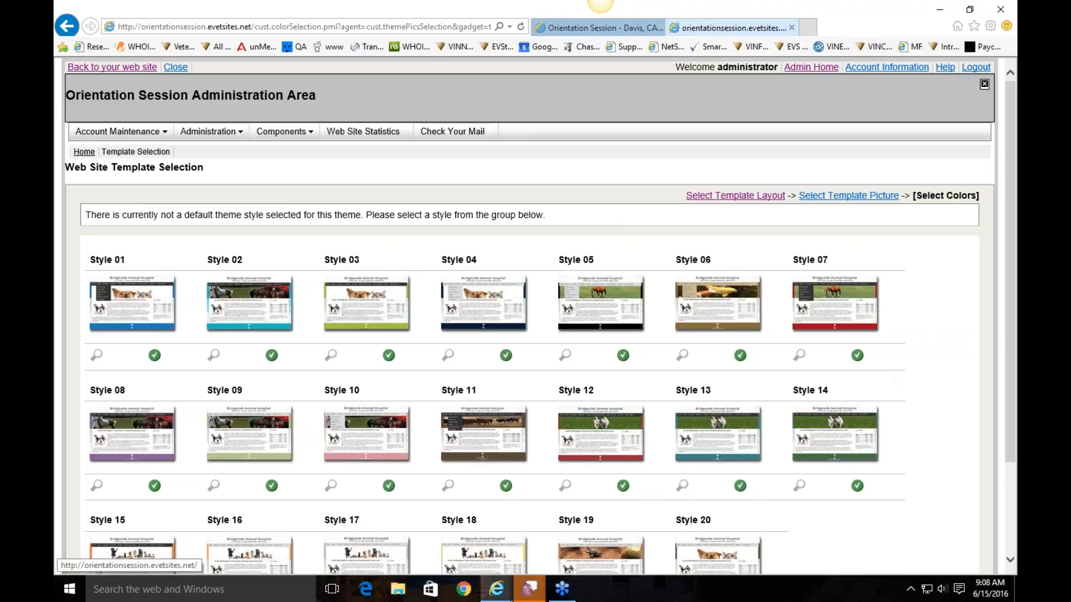
left_click(859, 313)
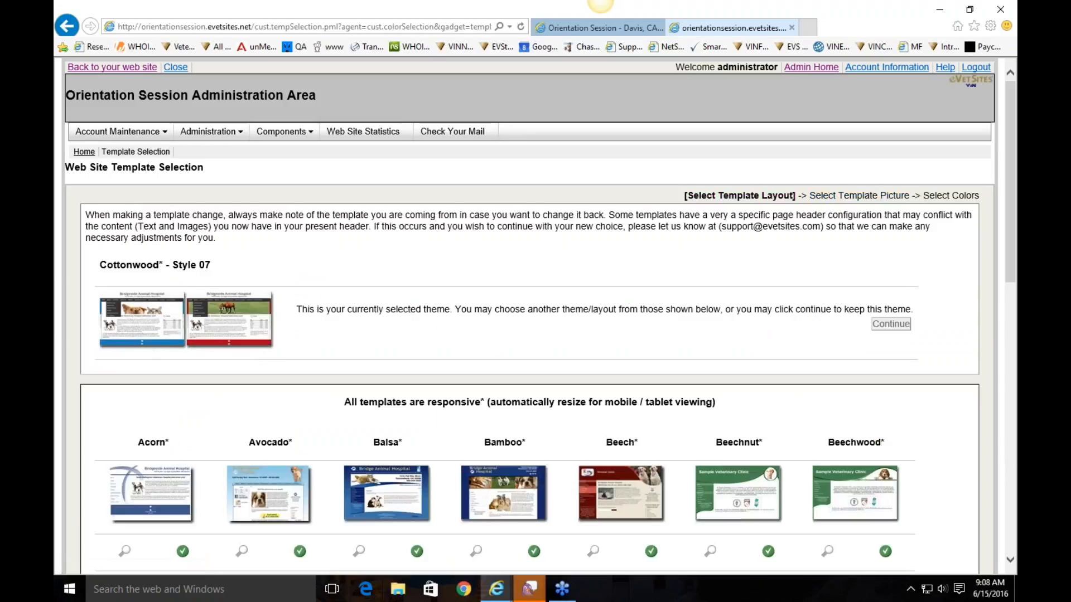
left_click_drag(220, 268, 126, 265)
left_click(241, 267)
left_click(127, 68)
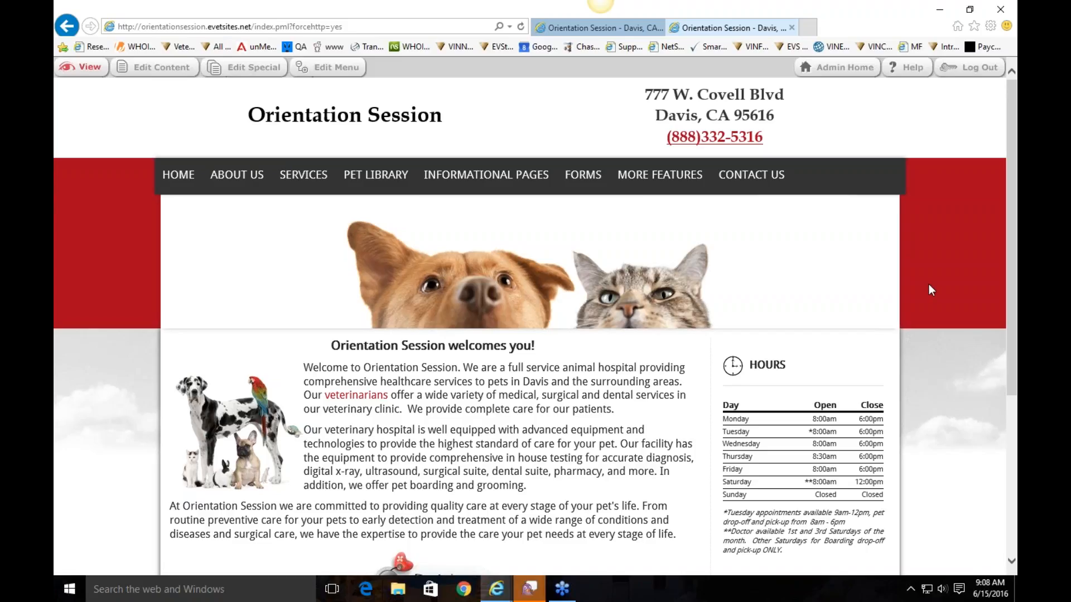
Return via Admin Home and scroll the Cottonwood home page's welcome text and Hours table
left_click(828, 72)
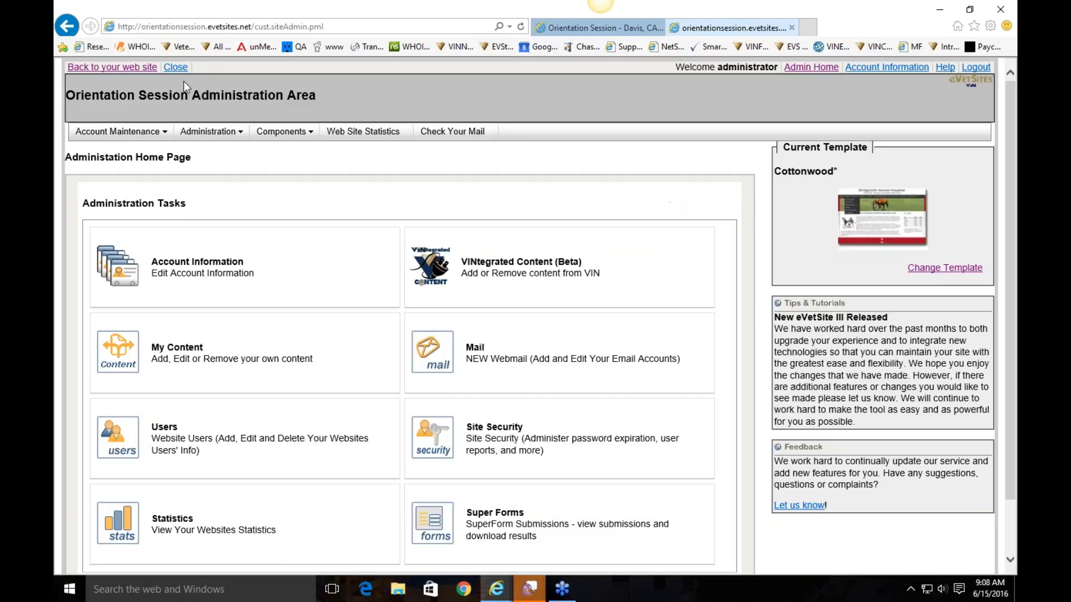
left_click(113, 68)
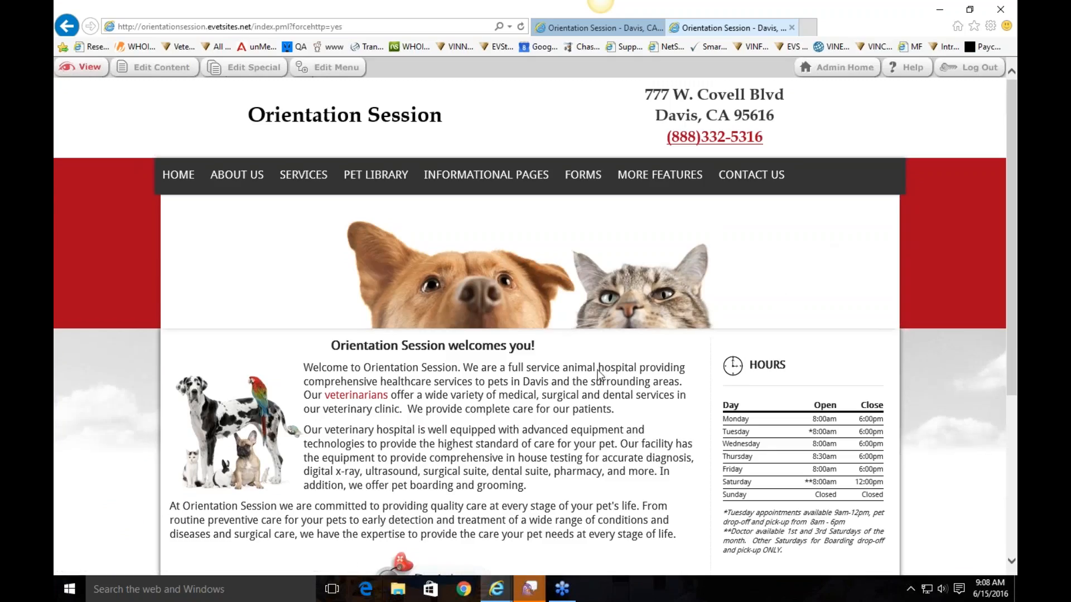
scroll(598, 374, "down", 3)
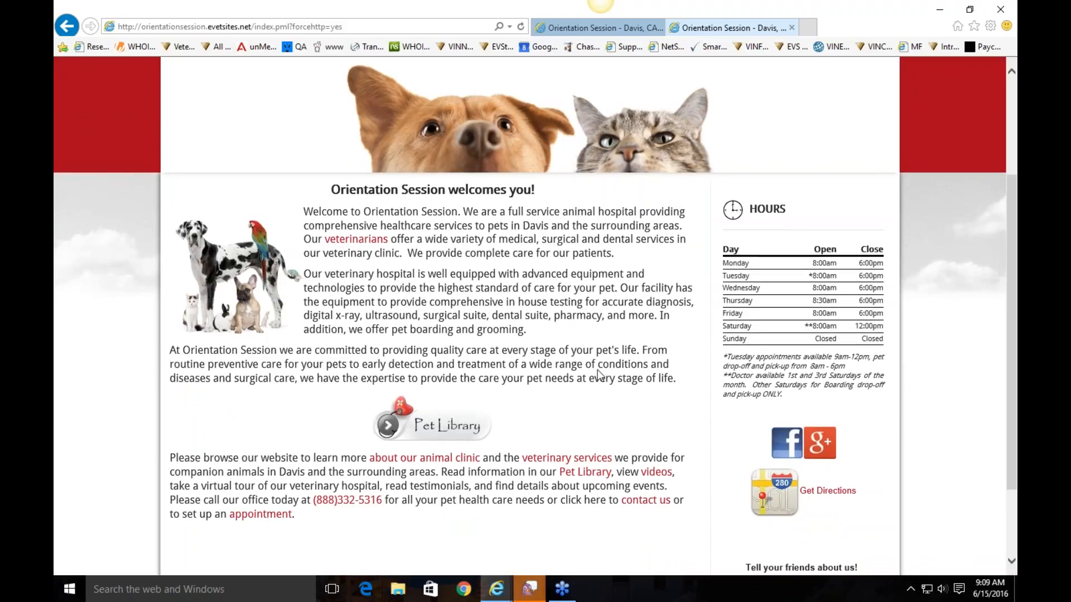
scroll(599, 373, "down", 1)
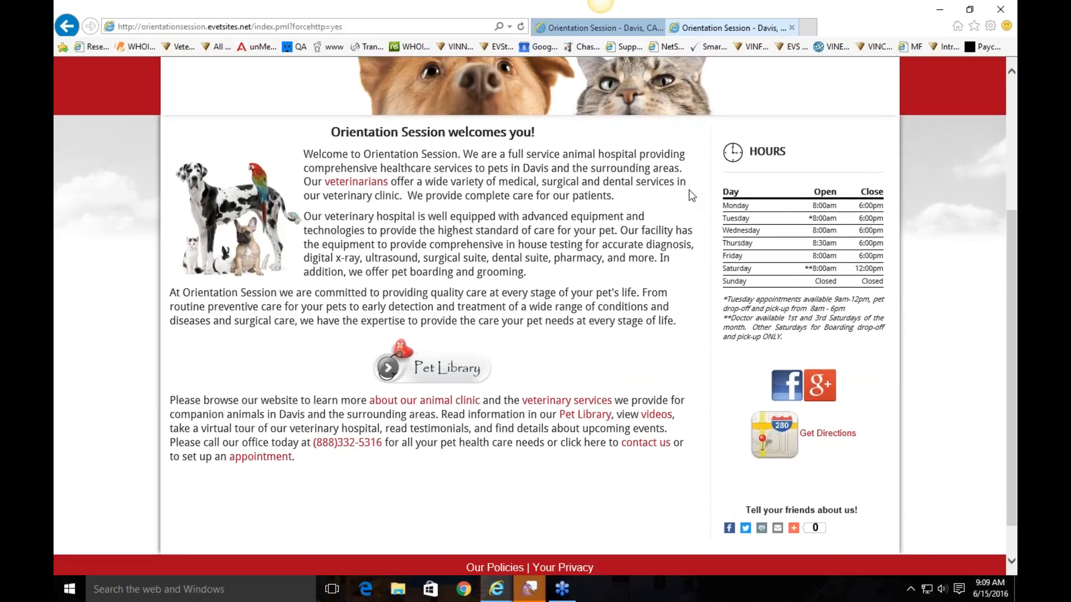
scroll(689, 191, "up", 1)
scroll(688, 190, "up", 3)
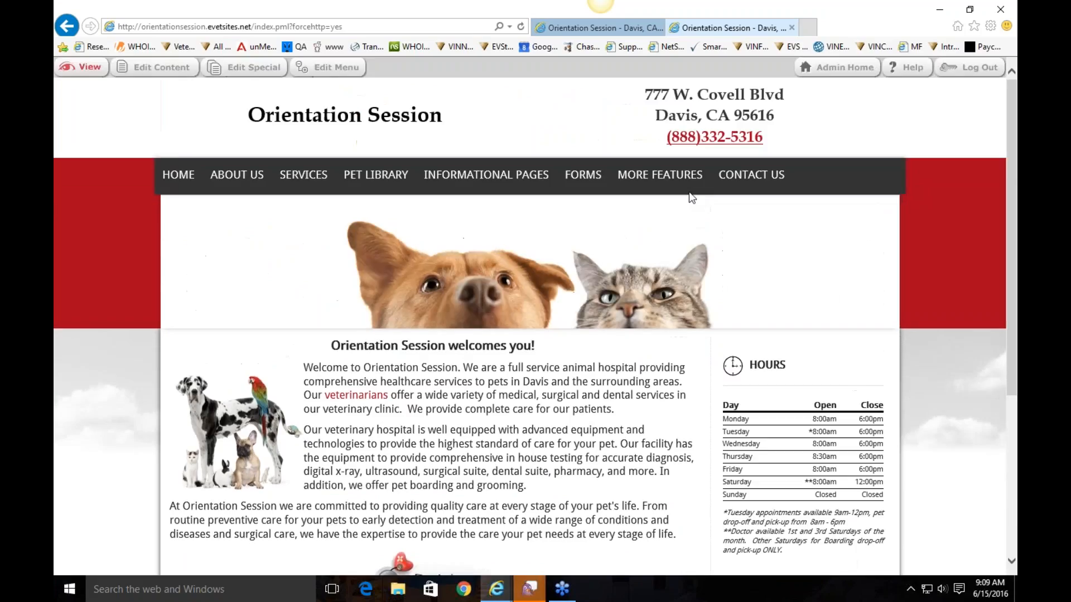
scroll(547, 362, "down", 3)
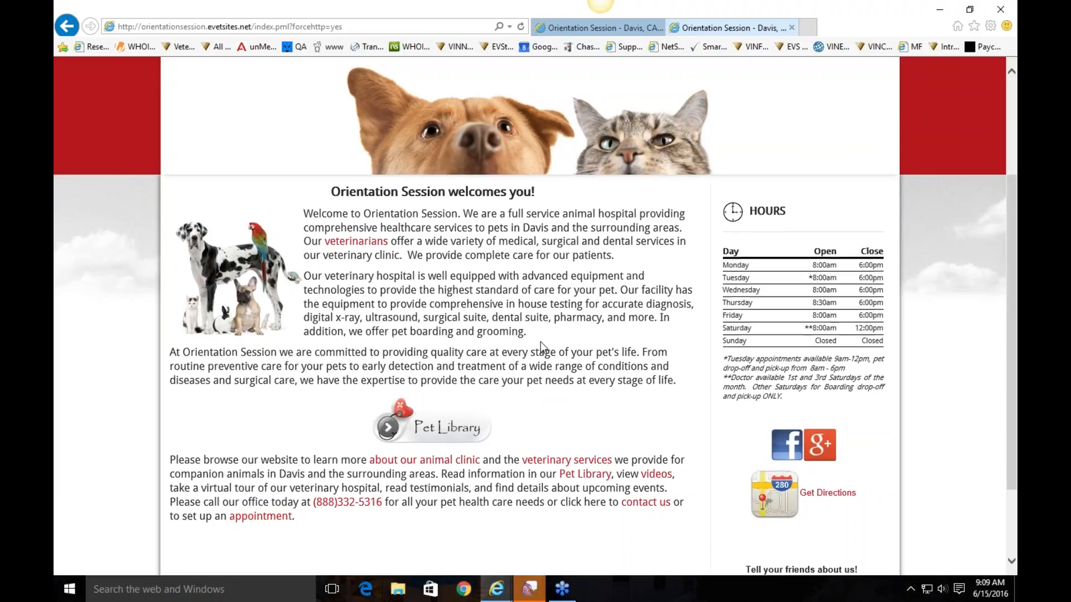
scroll(541, 348, "up", 3)
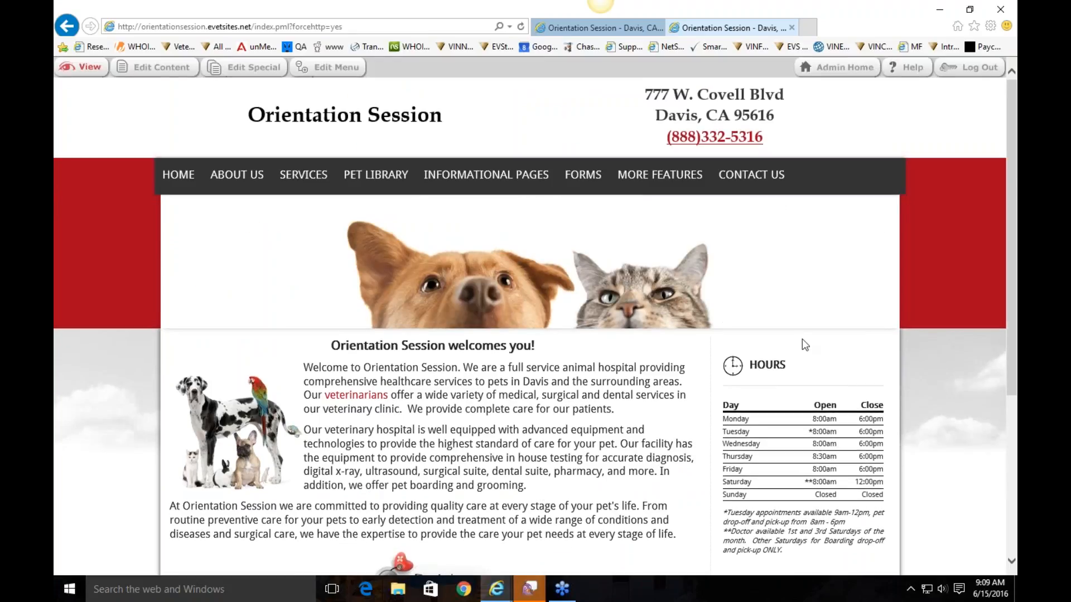
scroll(650, 371, "down", 3)
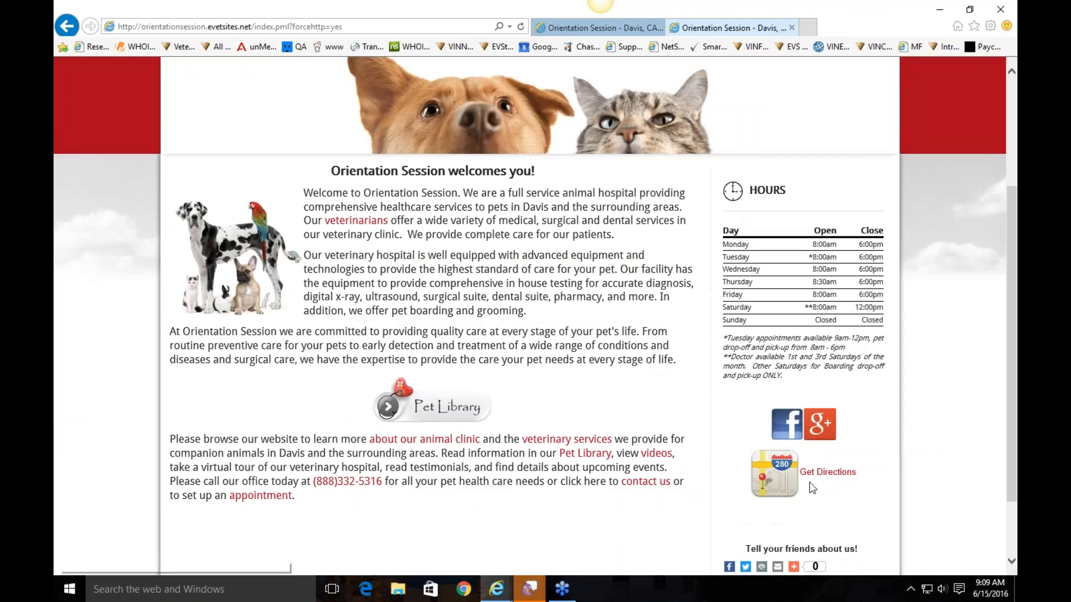
scroll(486, 249, "up", 3)
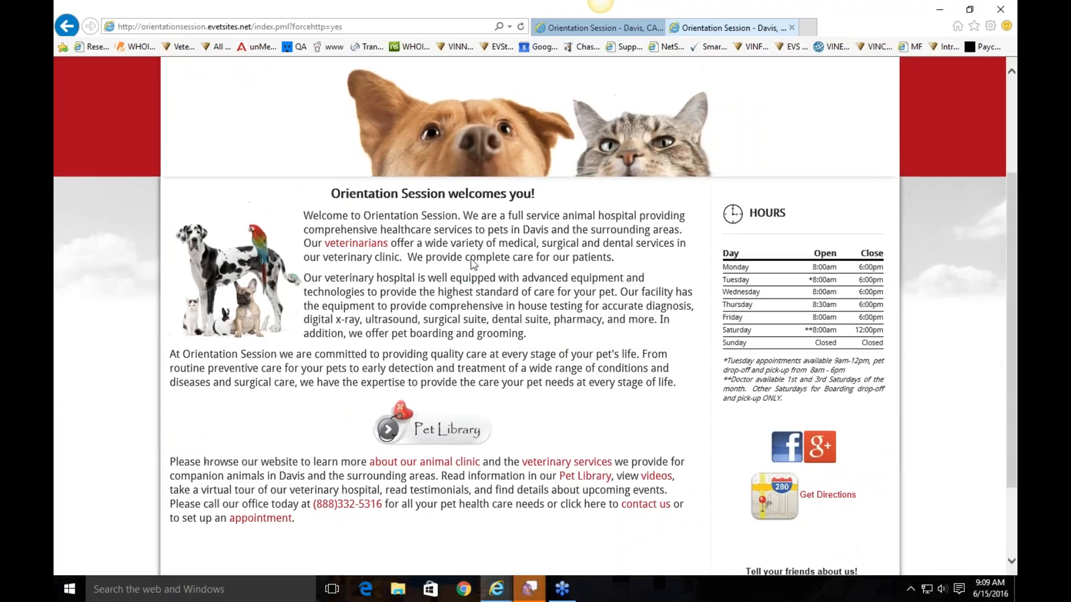
Open the Home page content and style the welcome heading 18pt, dark red, Book Antiqua
left_click(165, 68)
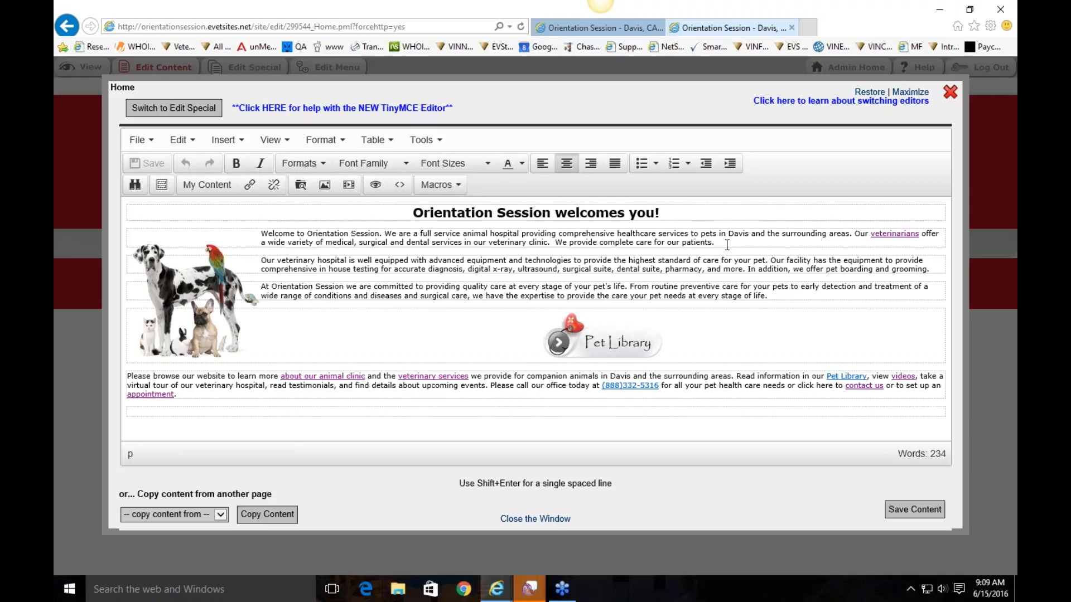
left_click_drag(671, 211, 412, 212)
left_click(466, 170)
left_click(487, 269)
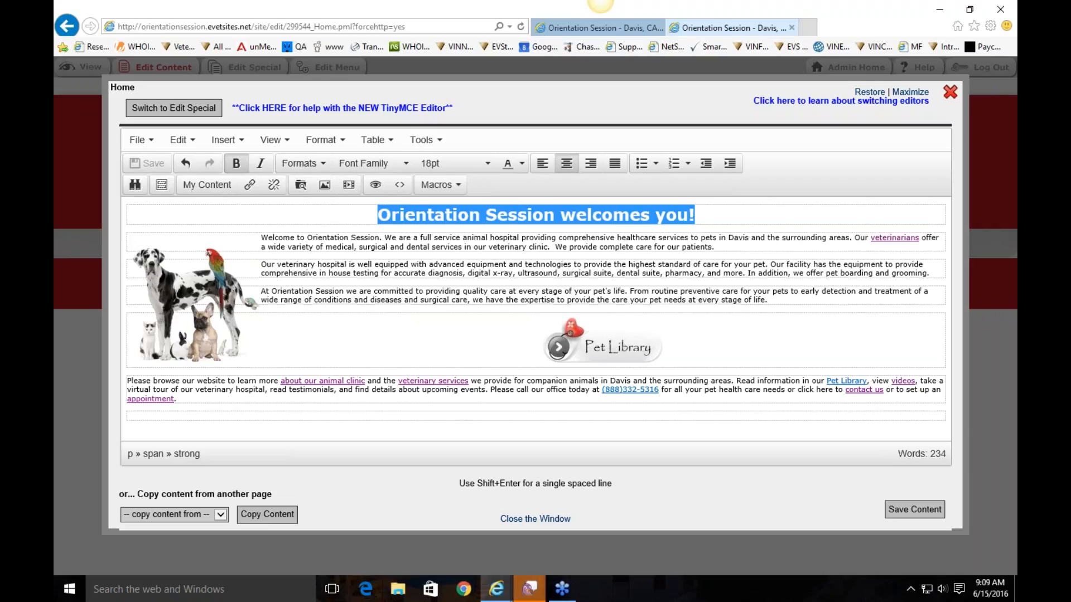
left_click(522, 163)
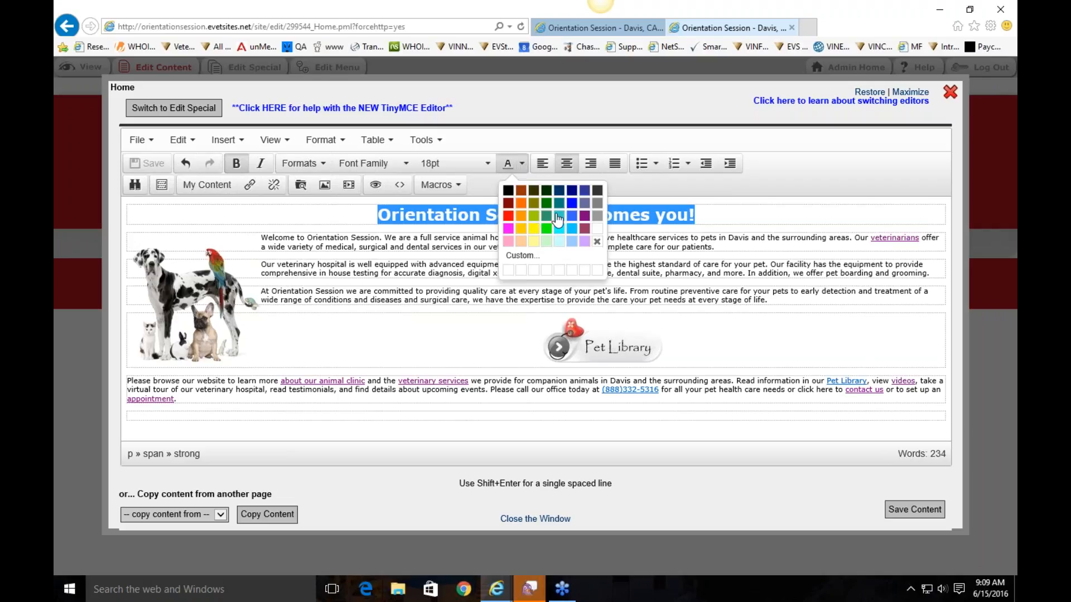
left_click(523, 192)
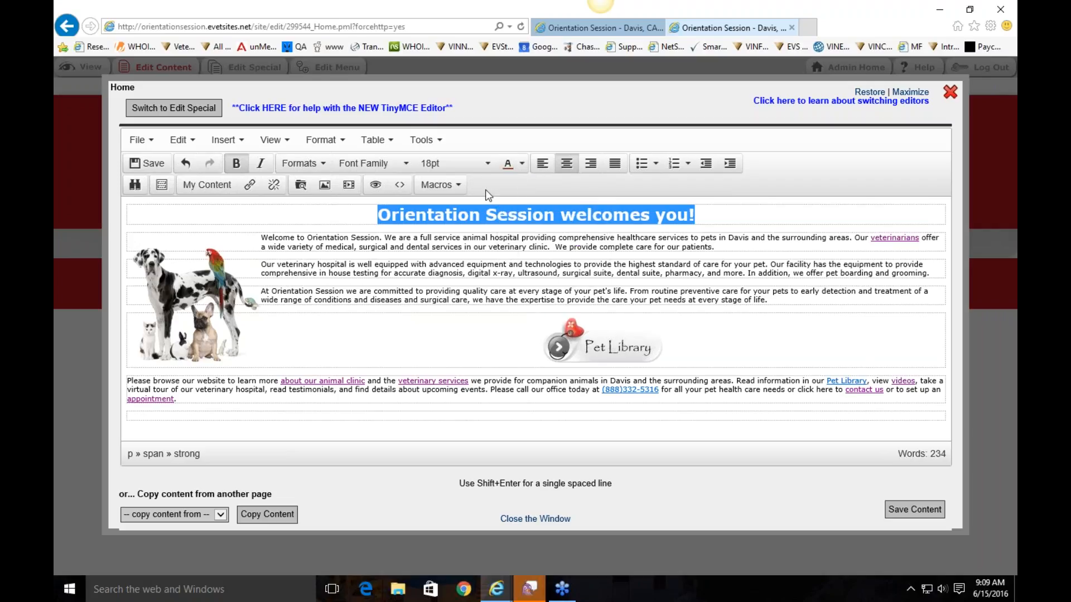
left_click(356, 167)
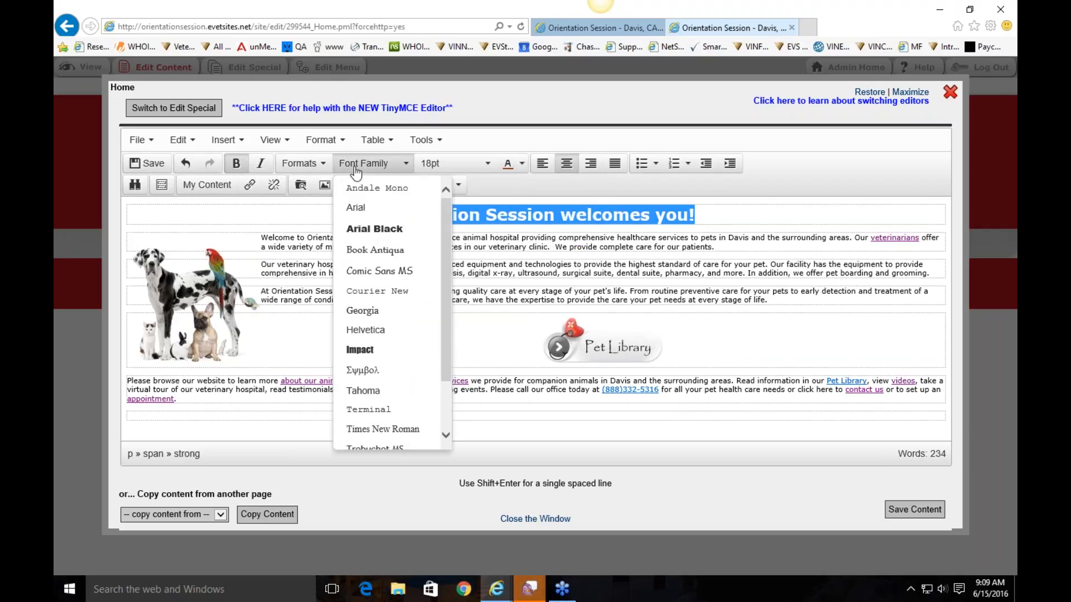
left_click(375, 250)
Try the 'Orientation Session welcomes you!' heading left- and right-aligned, then centre it again
left_click(823, 227)
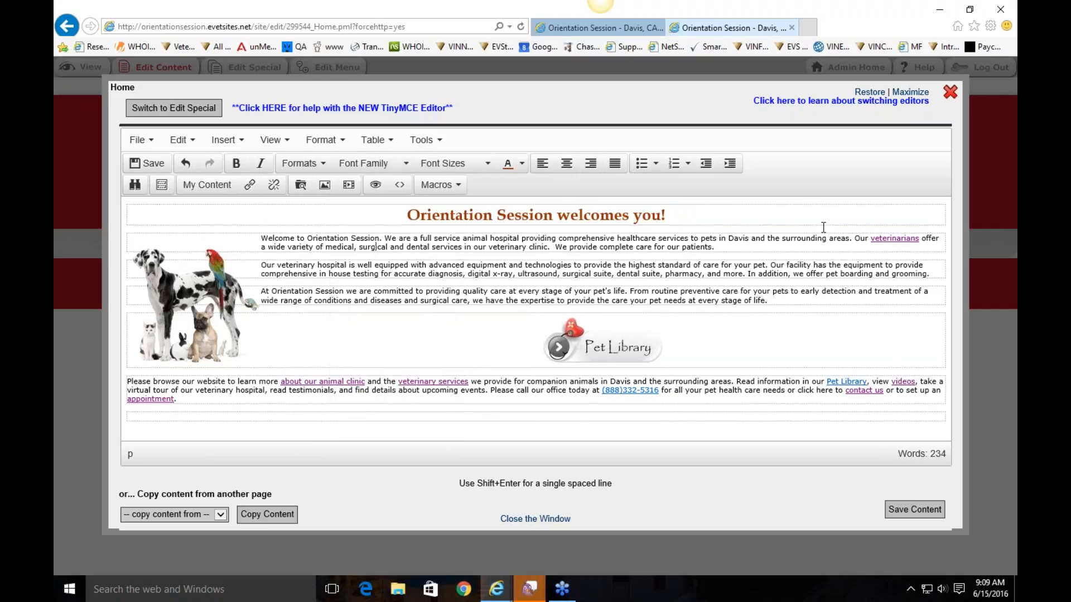
left_click_drag(677, 215, 396, 207)
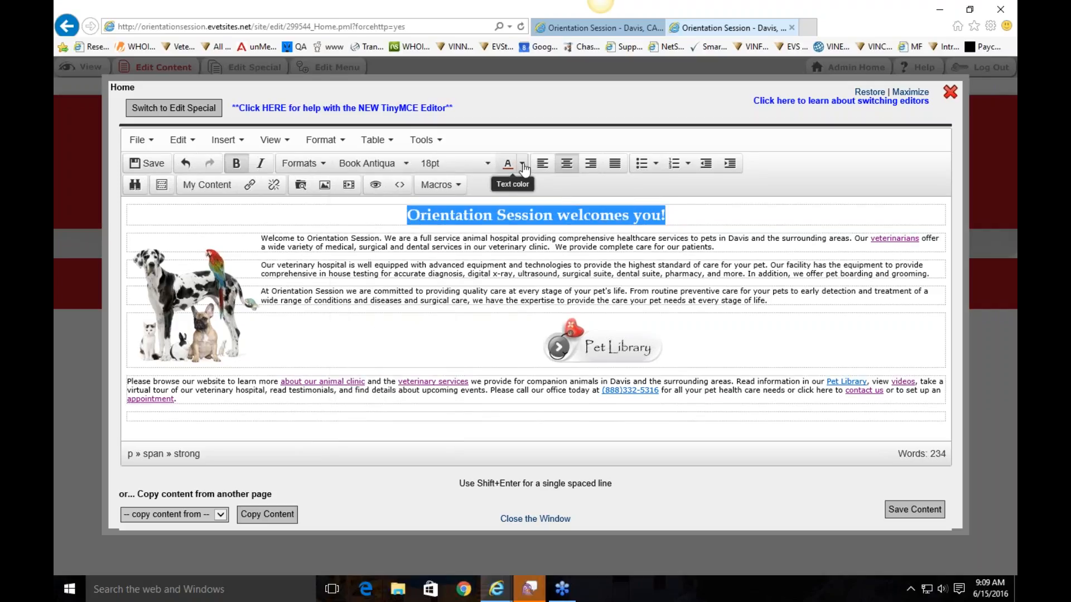
left_click(543, 164)
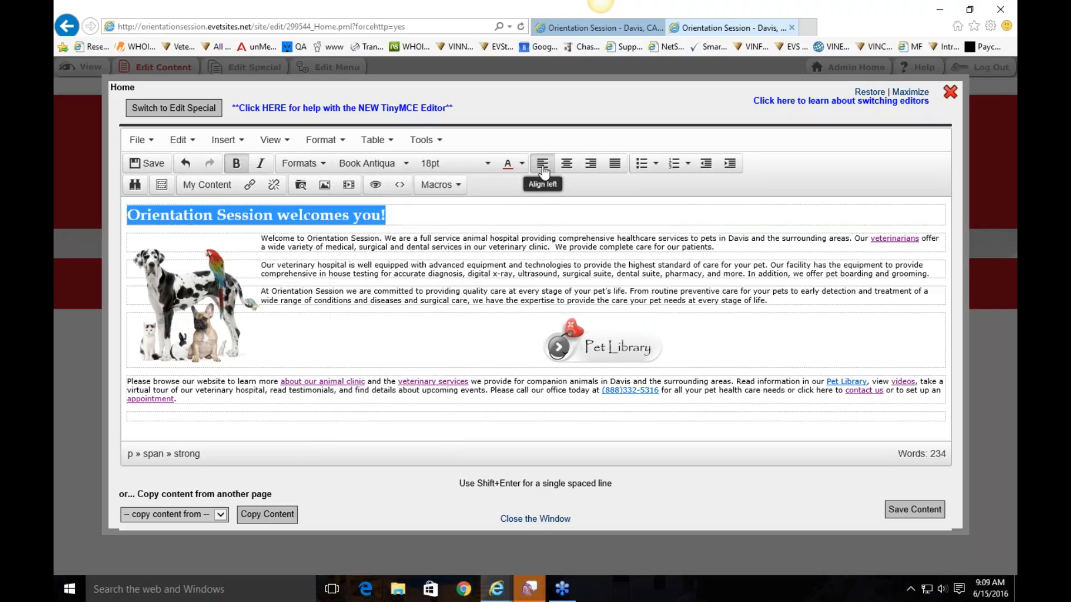
left_click(593, 165)
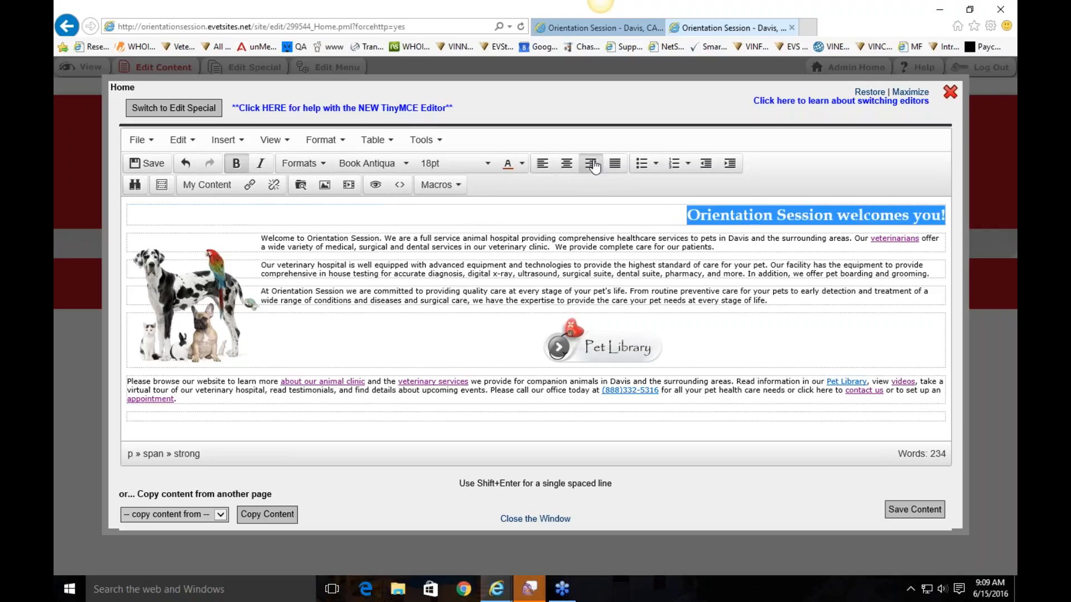
left_click(567, 164)
left_click(703, 215)
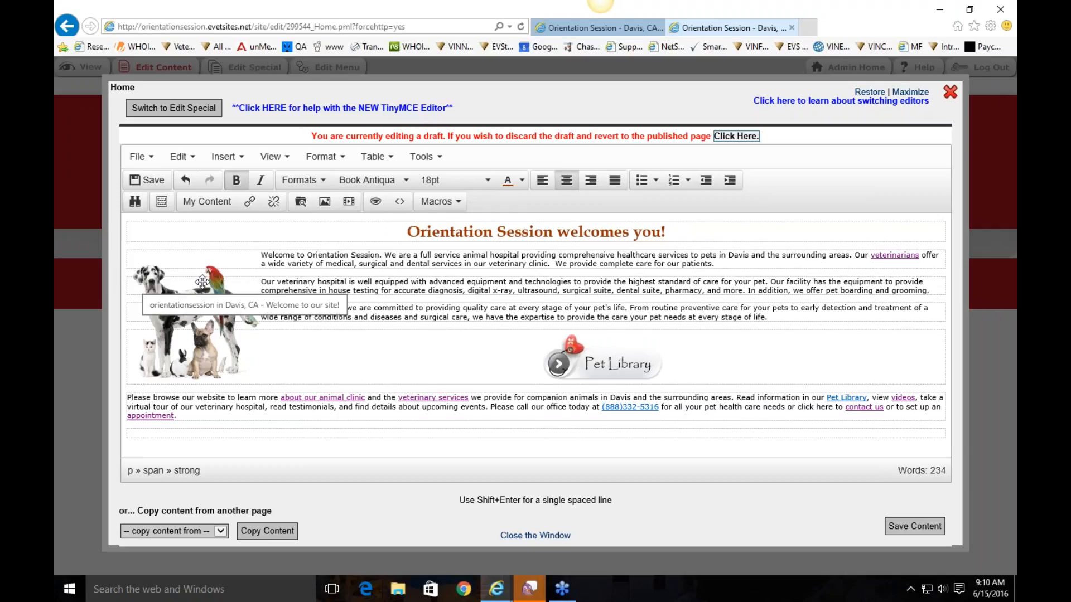
Delete the group-of-animals picture and place the caret at the start of the first paragraph
left_click(202, 281)
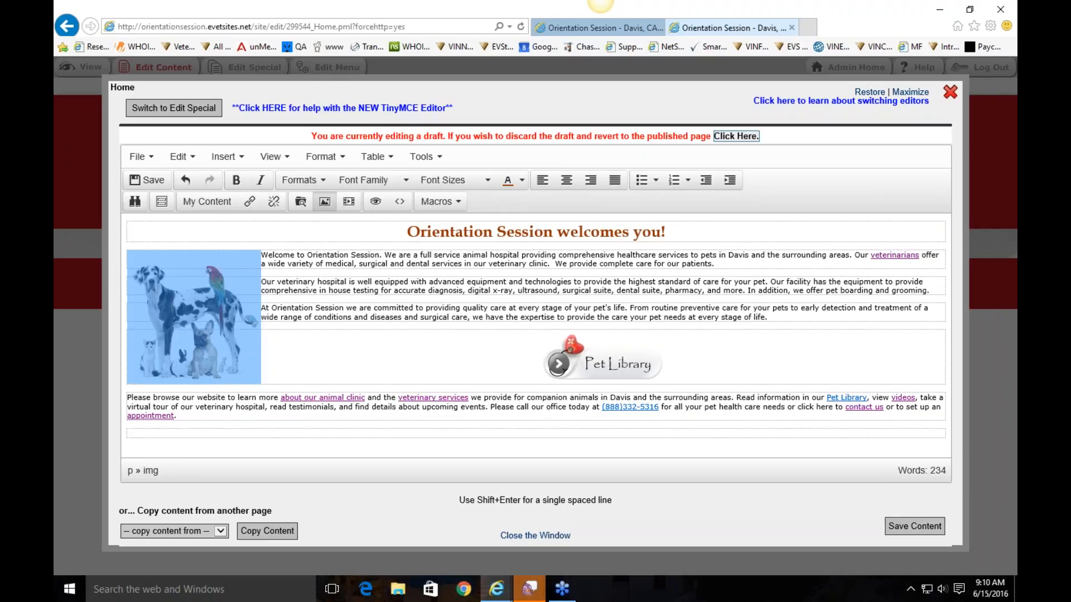
key("Delete")
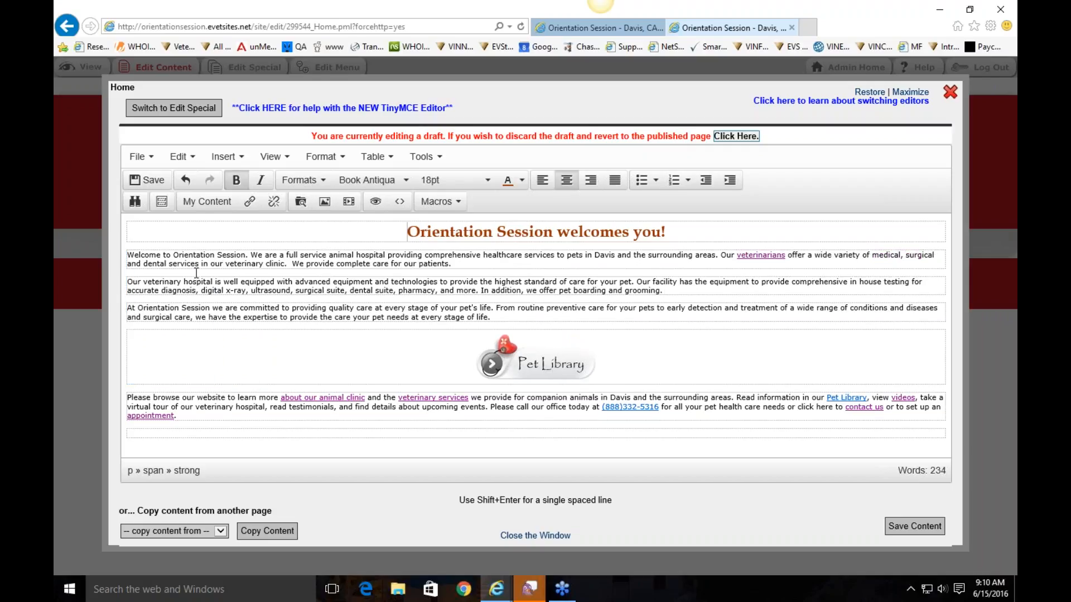
left_click(129, 256)
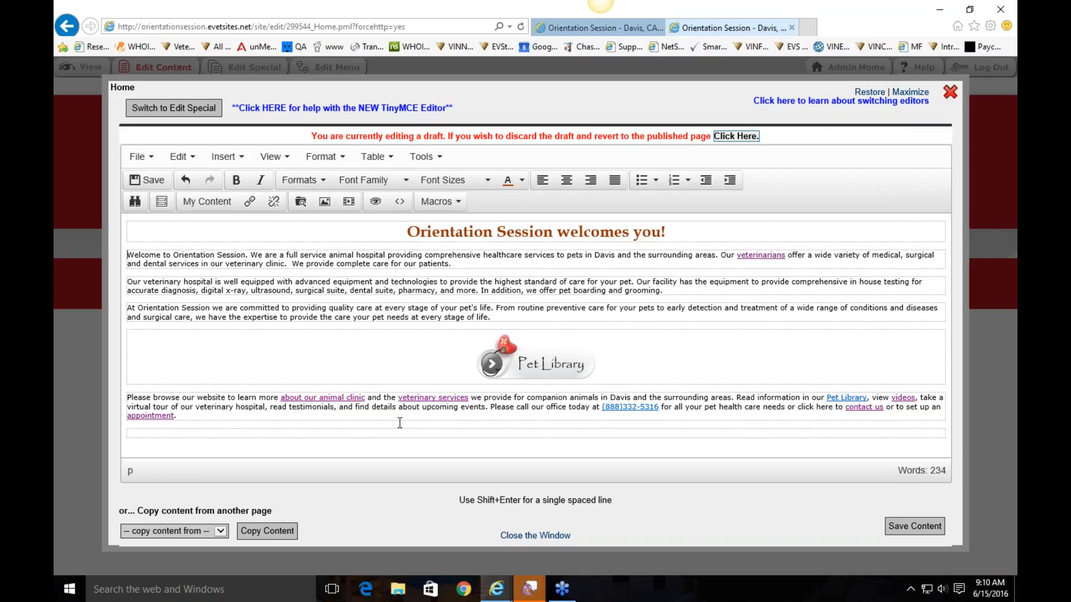
left_click(130, 397)
left_click(192, 436)
right_click(128, 254)
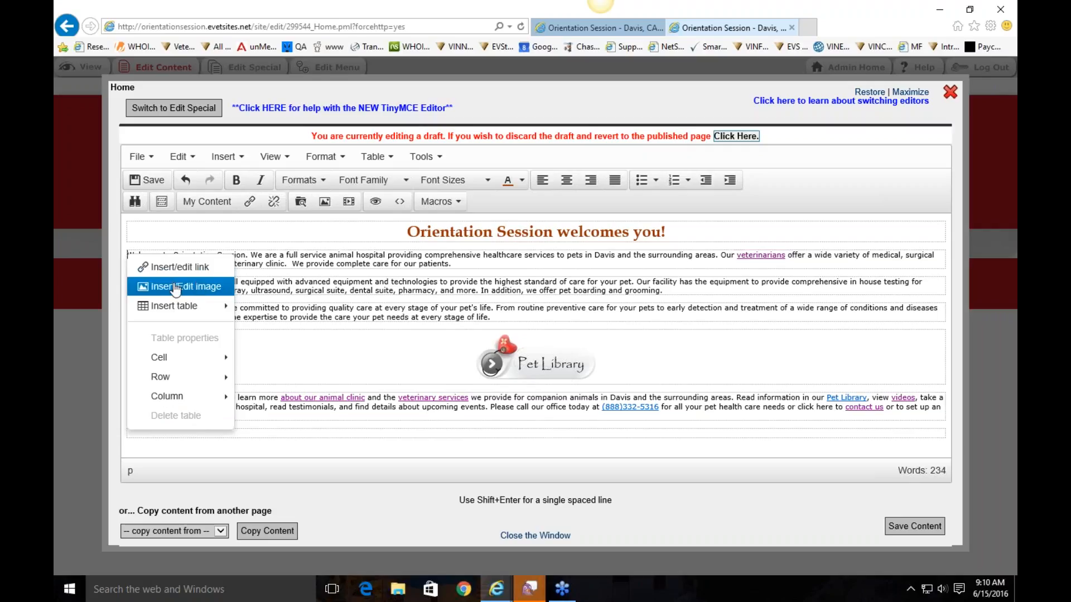
left_click(129, 256)
left_click(129, 256)
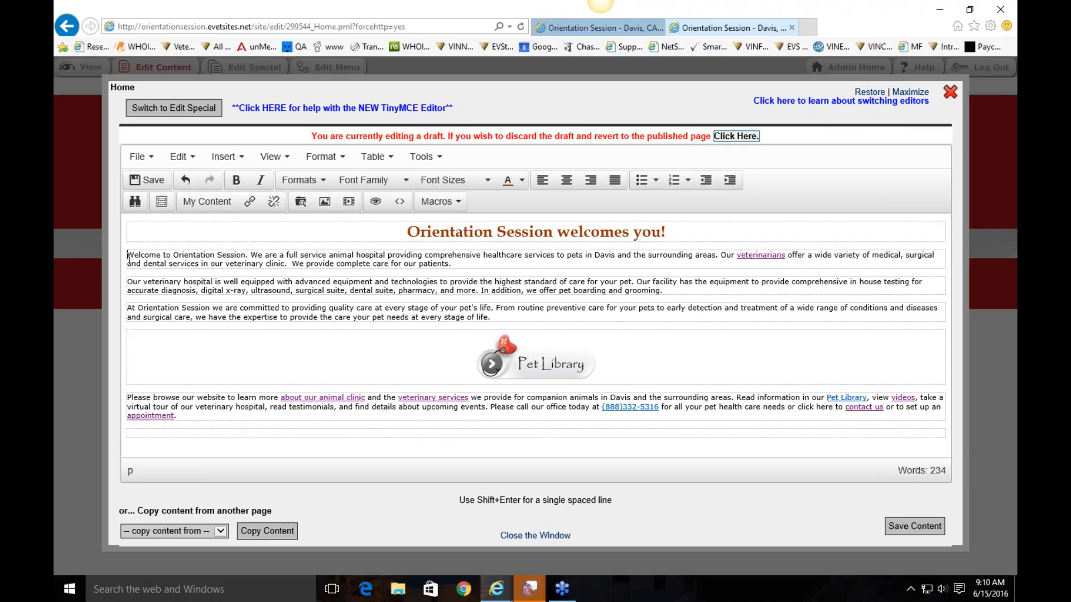
Upload MangoOutdoors.png via the File Manager and insert it at the first paragraph's start
left_click(324, 207)
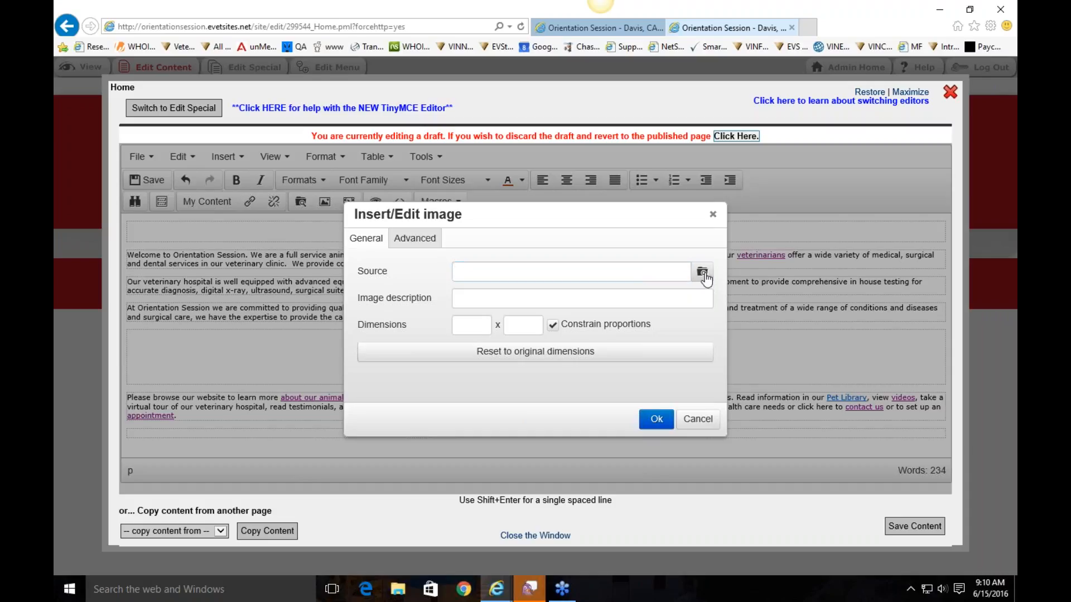
left_click(702, 271)
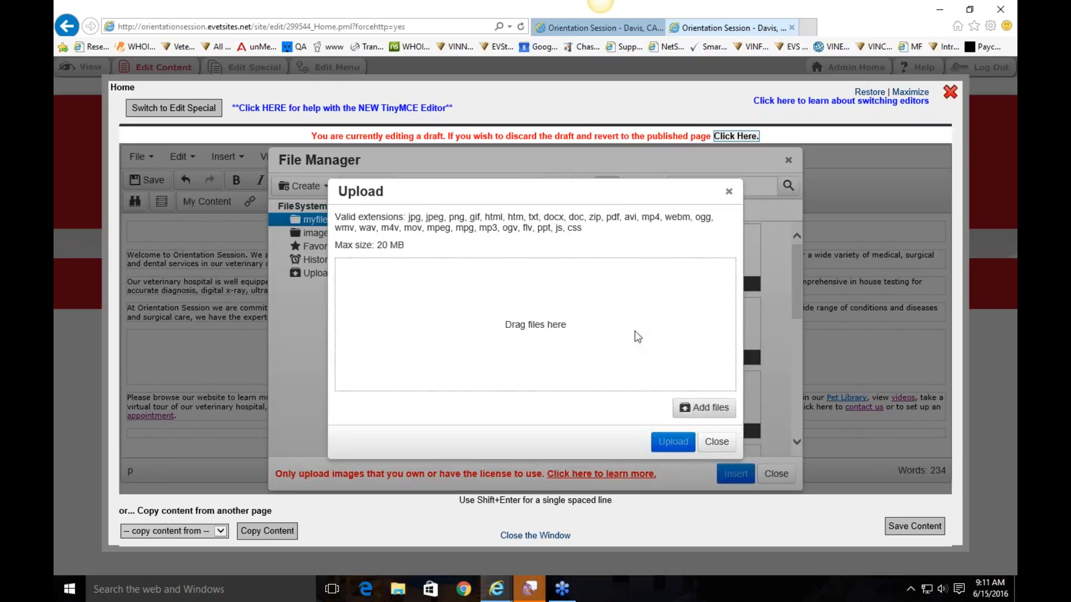
left_click(704, 408)
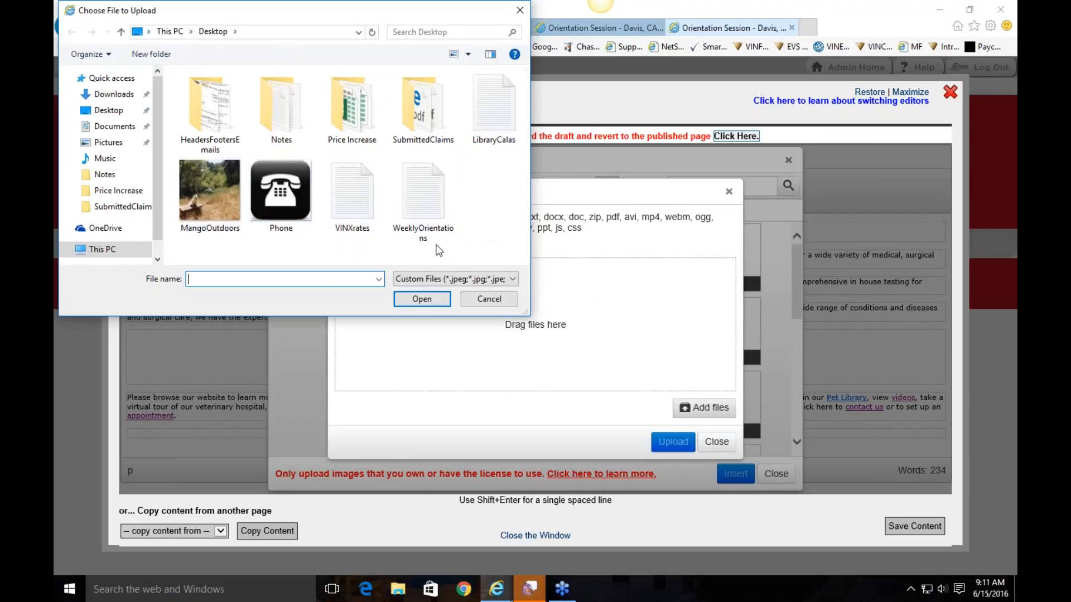
double_click(208, 193)
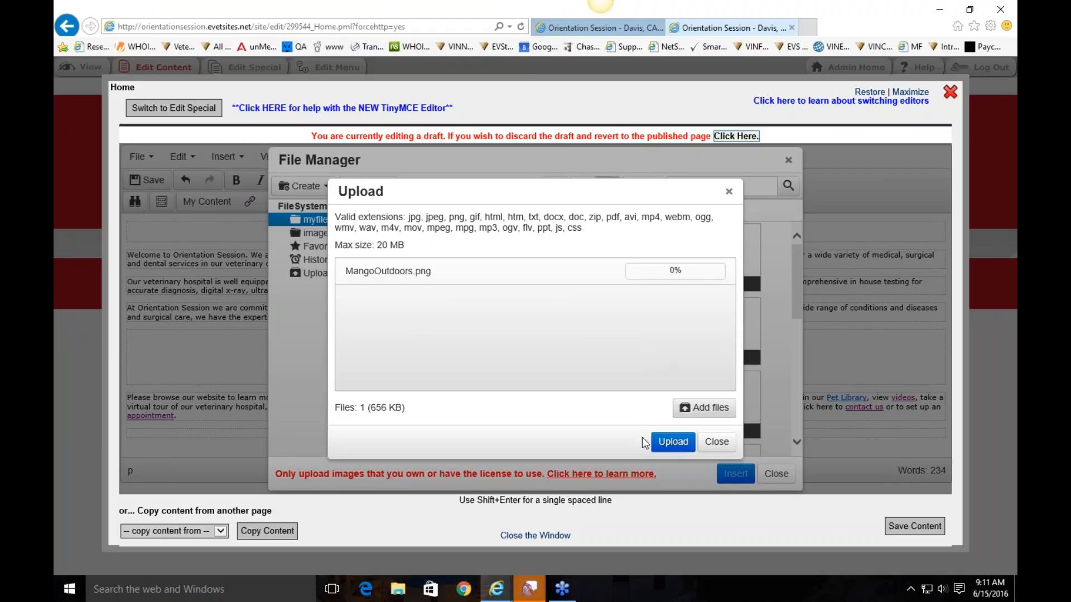
left_click(674, 444)
left_click(673, 443)
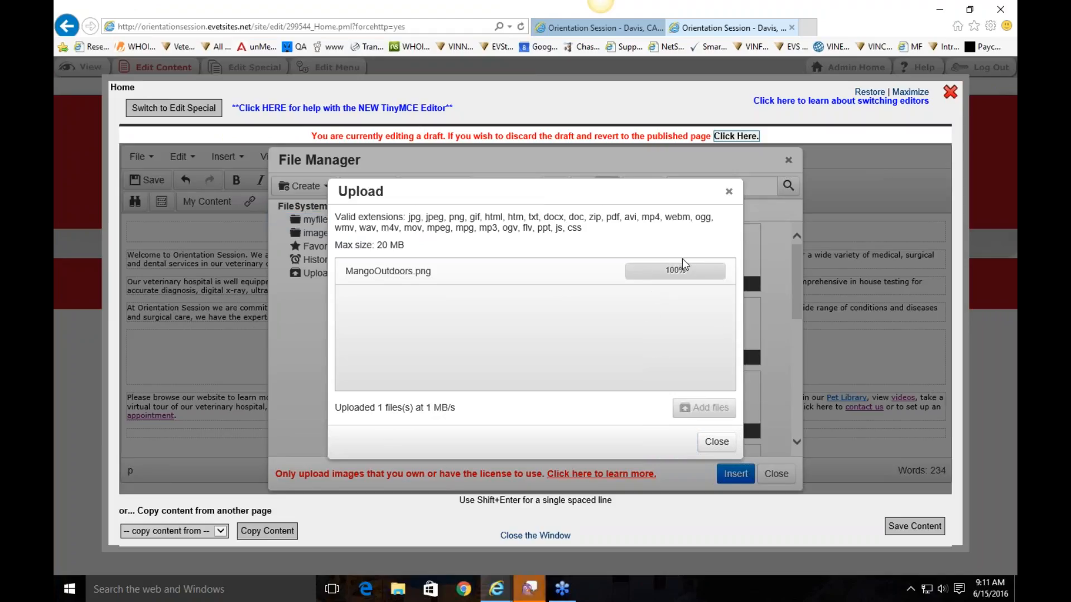
left_click(717, 442)
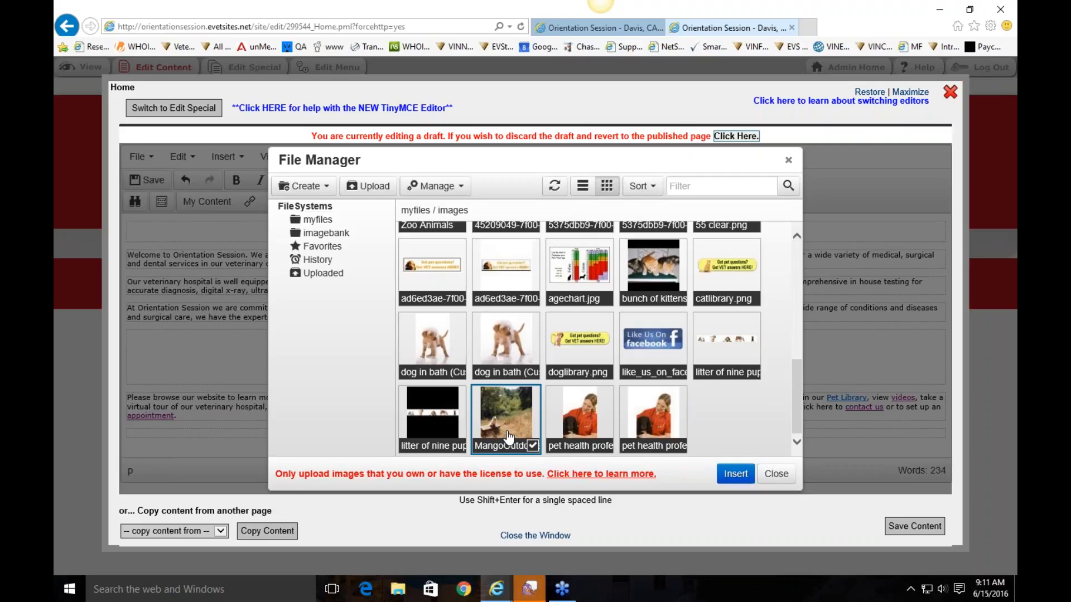
left_click(734, 475)
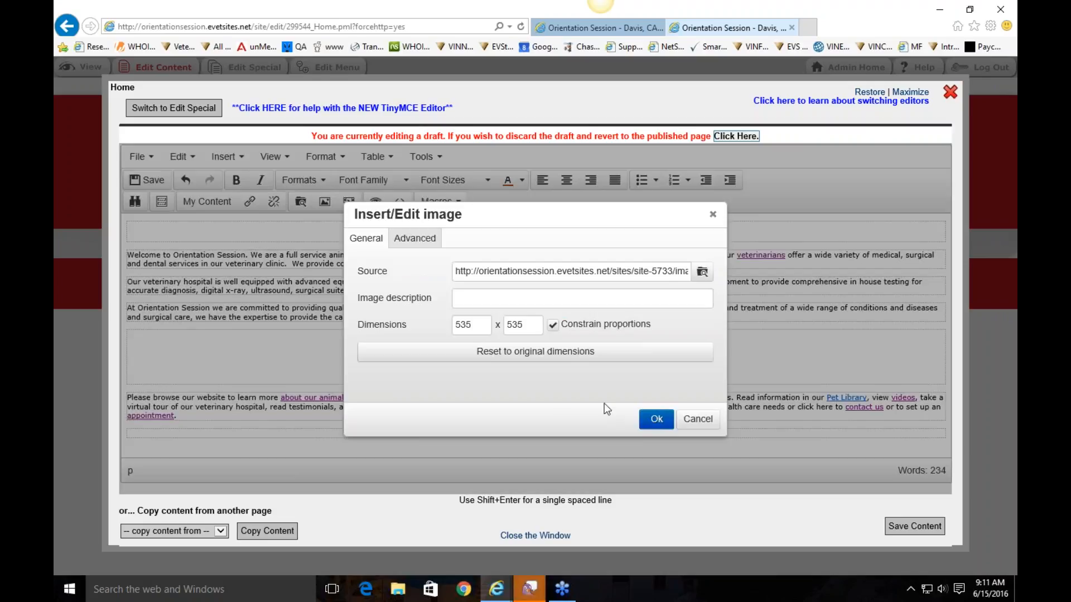
left_click(658, 421)
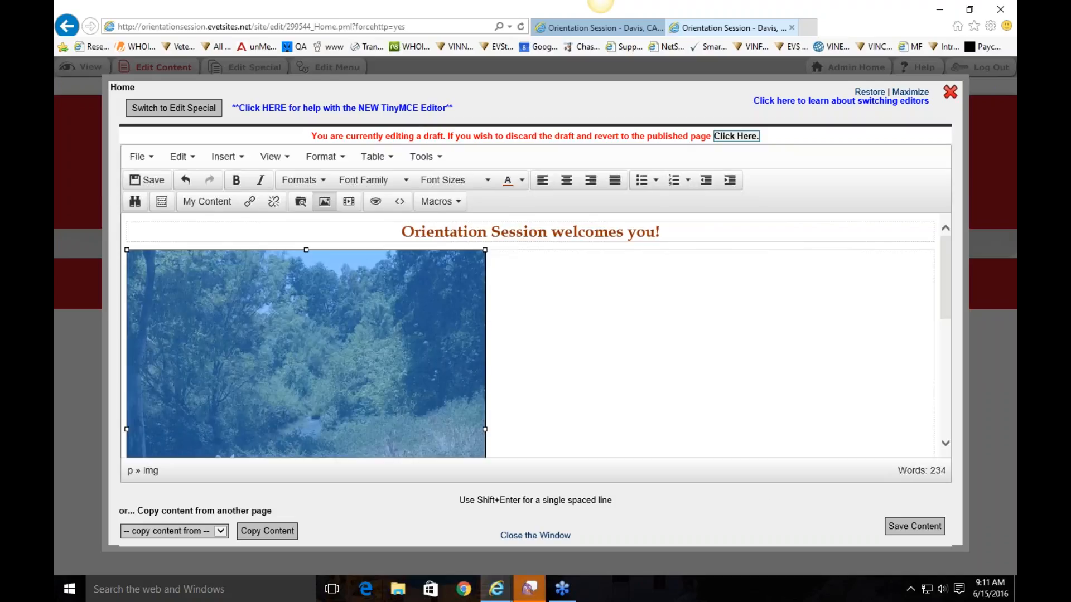
Change the dog photo's width from 535 to 250, keeping proportions for a 250 x 250 size
left_click(640, 364)
scroll(640, 365, "down", 4)
scroll(641, 365, "up", 3)
scroll(531, 339, "down", 2)
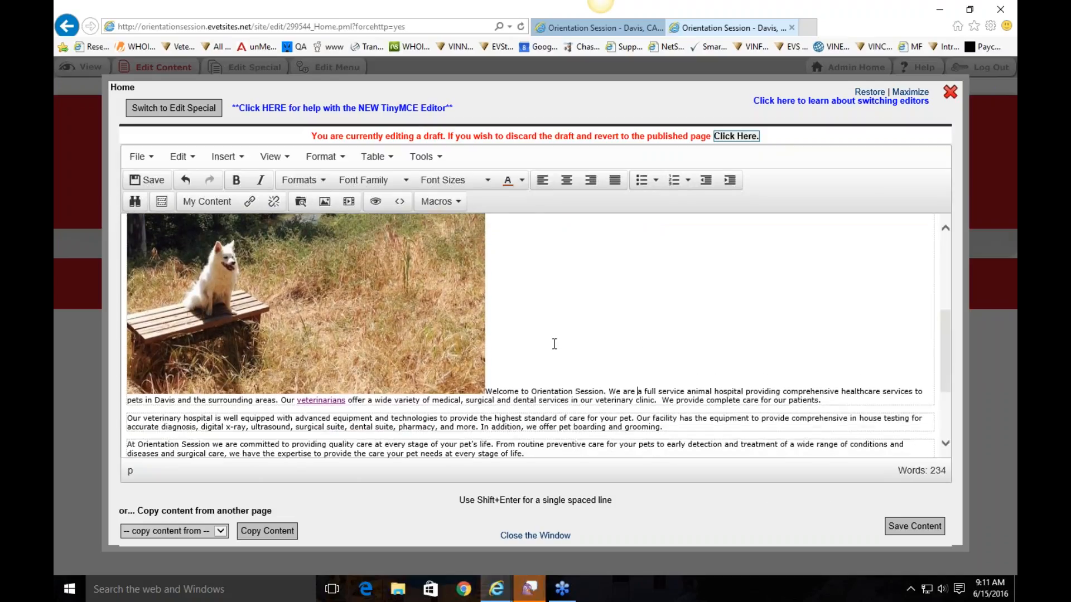
scroll(557, 344, "up", 5)
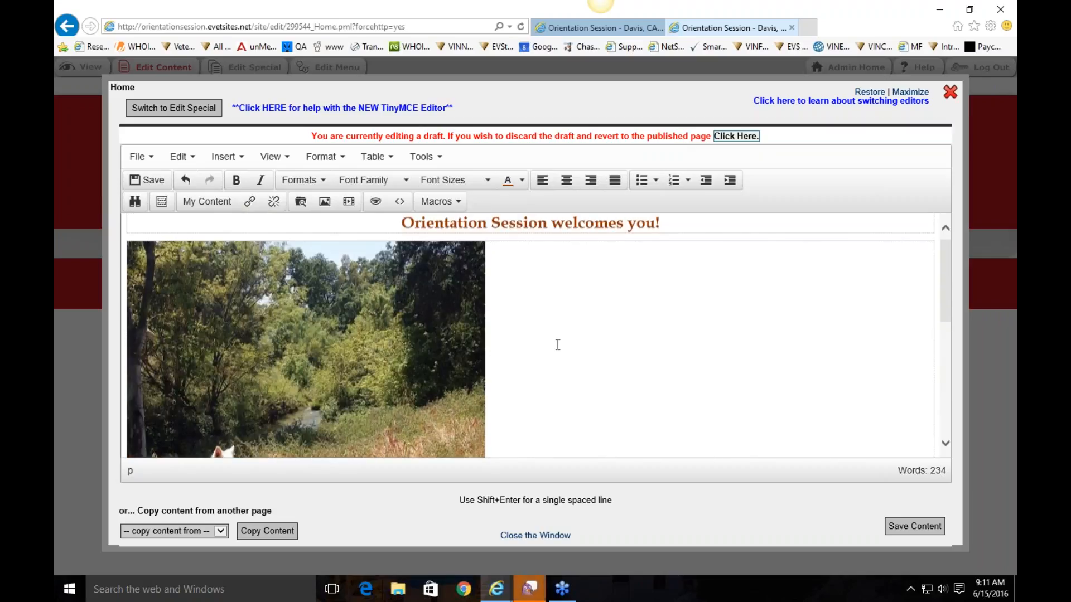
scroll(557, 345, "down", 5)
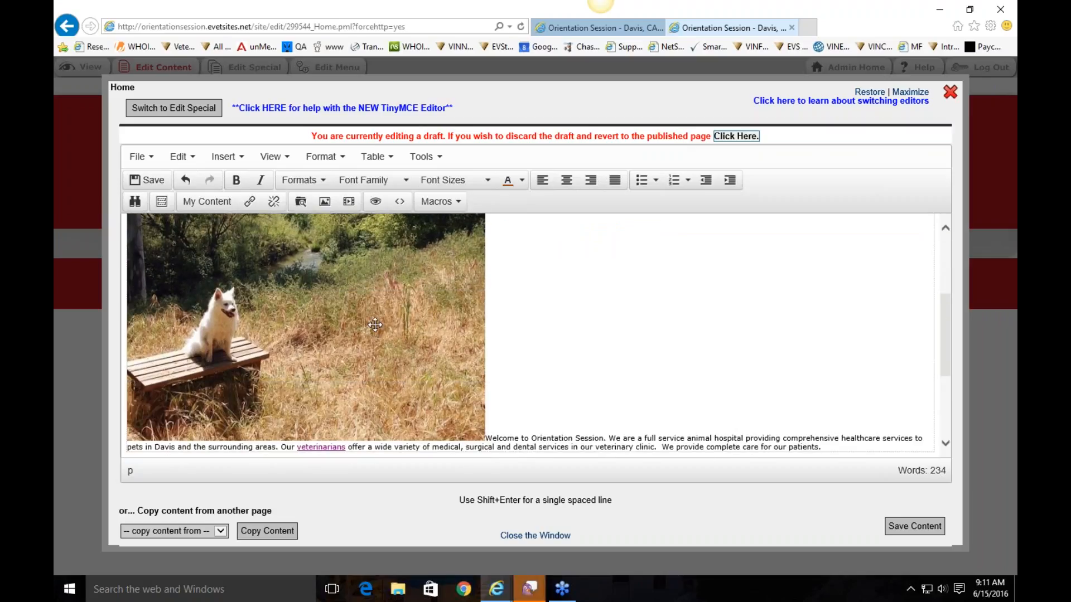
left_click(348, 291)
double_click(417, 281)
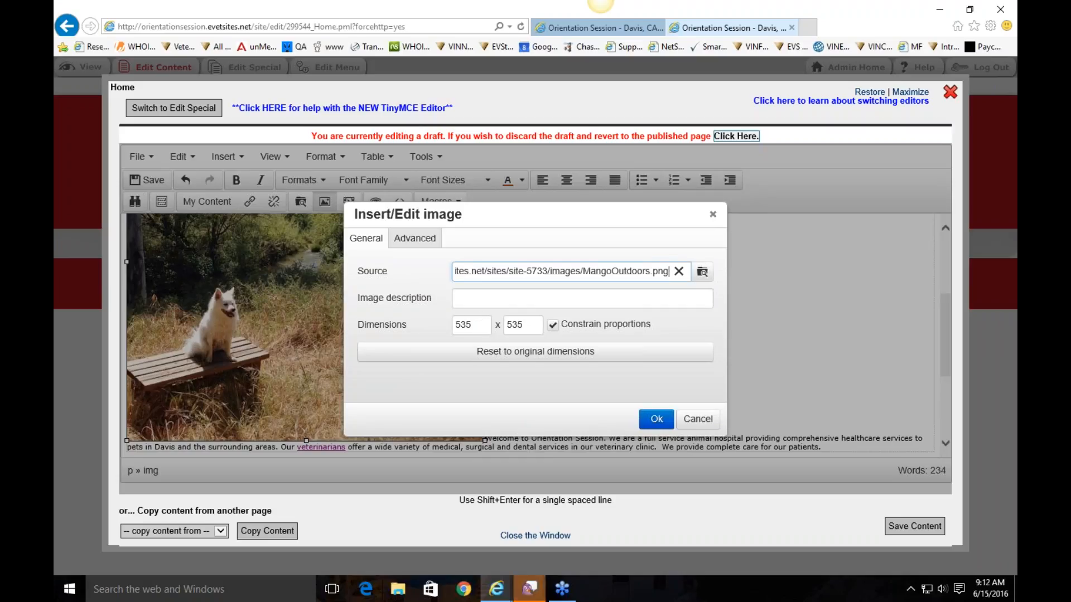
double_click(476, 324)
type("250")
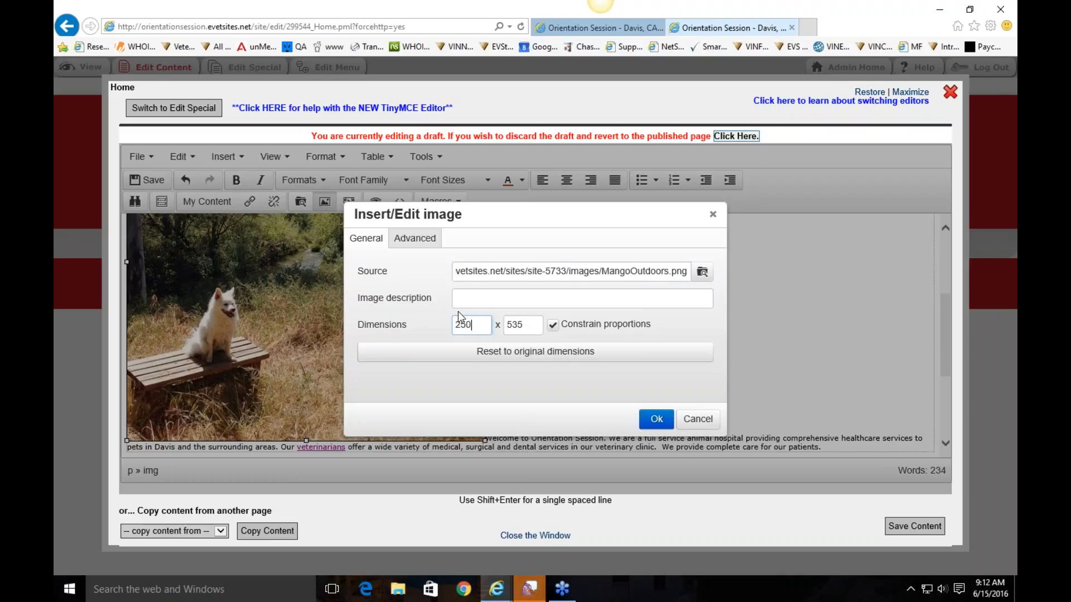
left_click(420, 322)
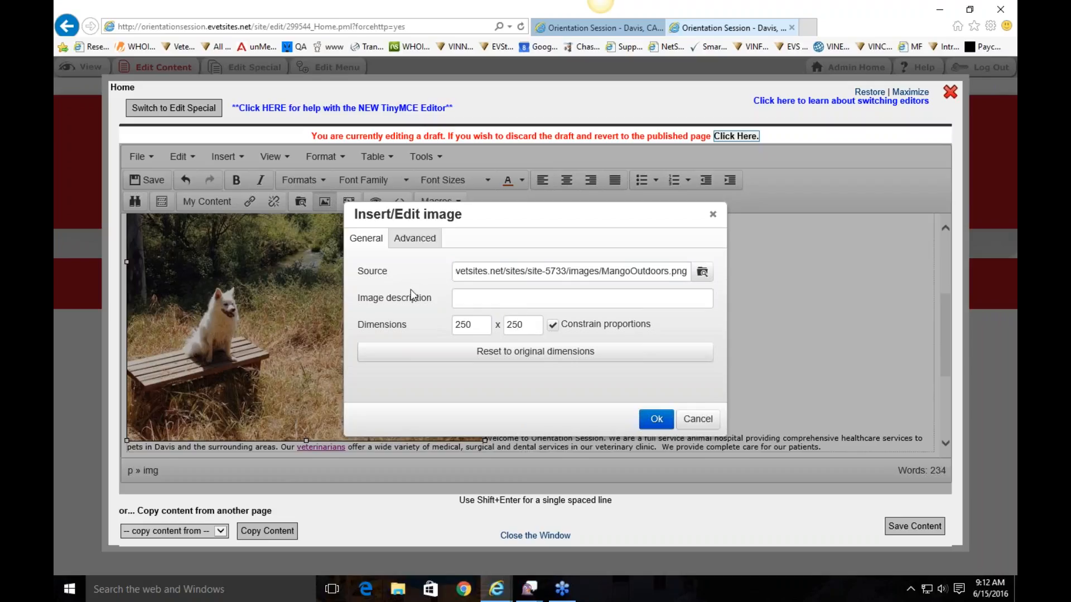
left_click(656, 420)
Open the dog photo's advanced settings and set its alignment to Left
left_click(508, 268)
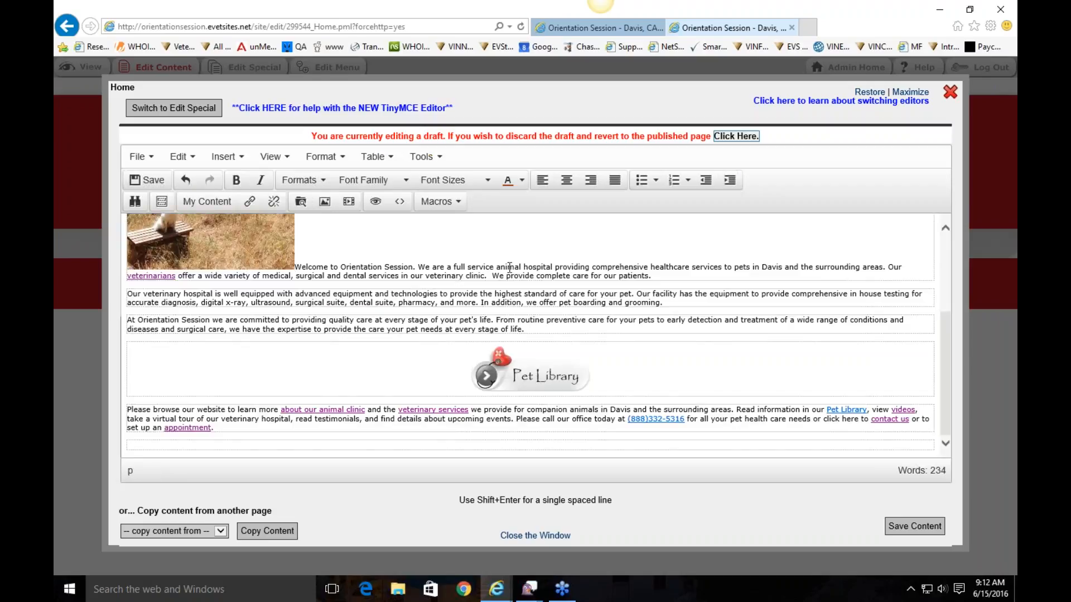
scroll(308, 344, "up", 3)
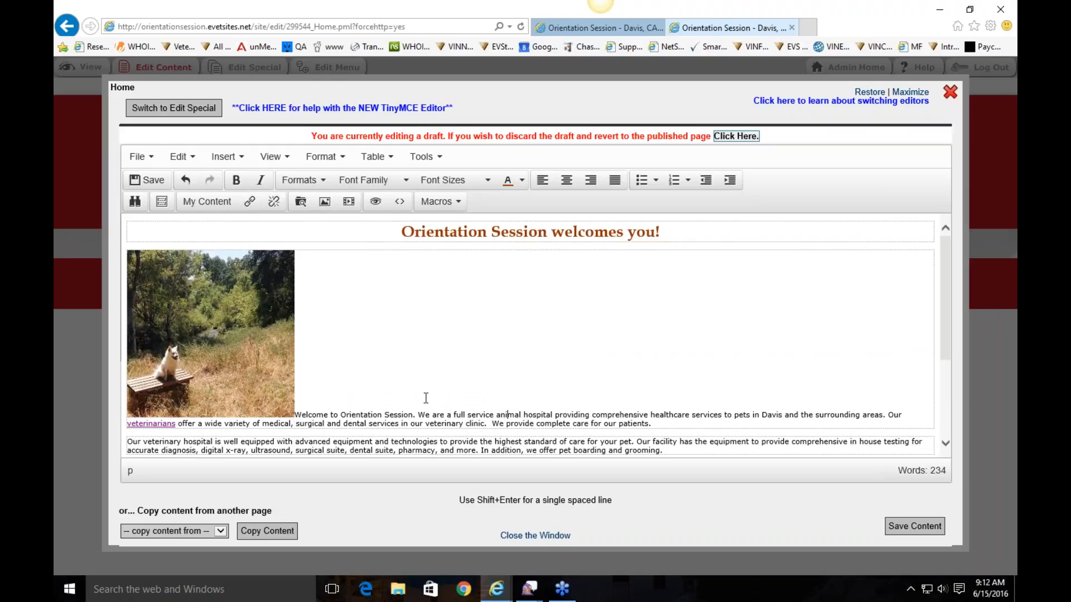
double_click(190, 307)
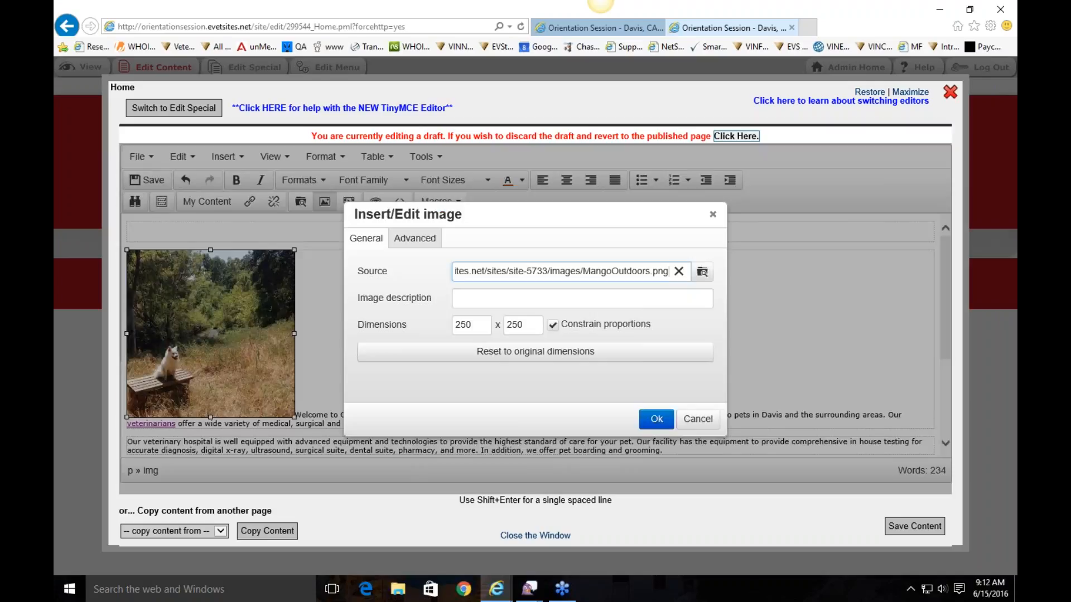
left_click(421, 239)
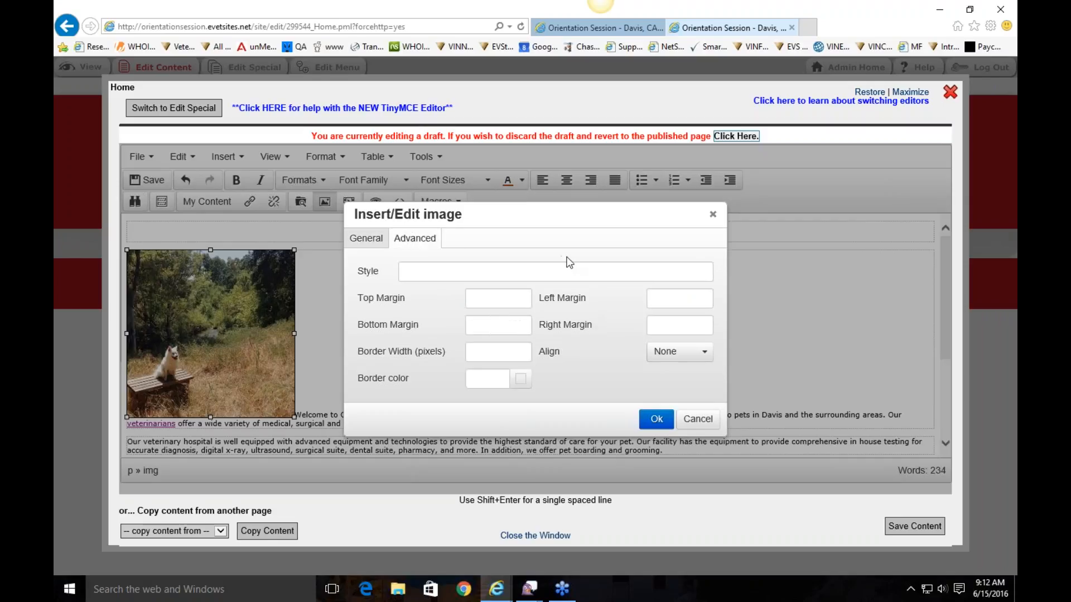
left_click(672, 352)
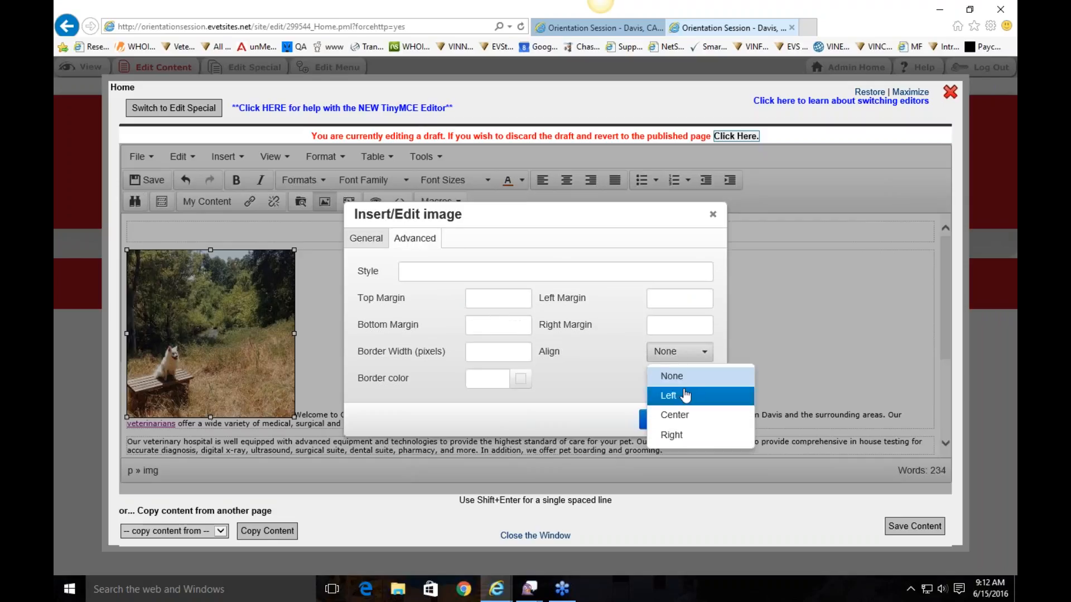
left_click(668, 395)
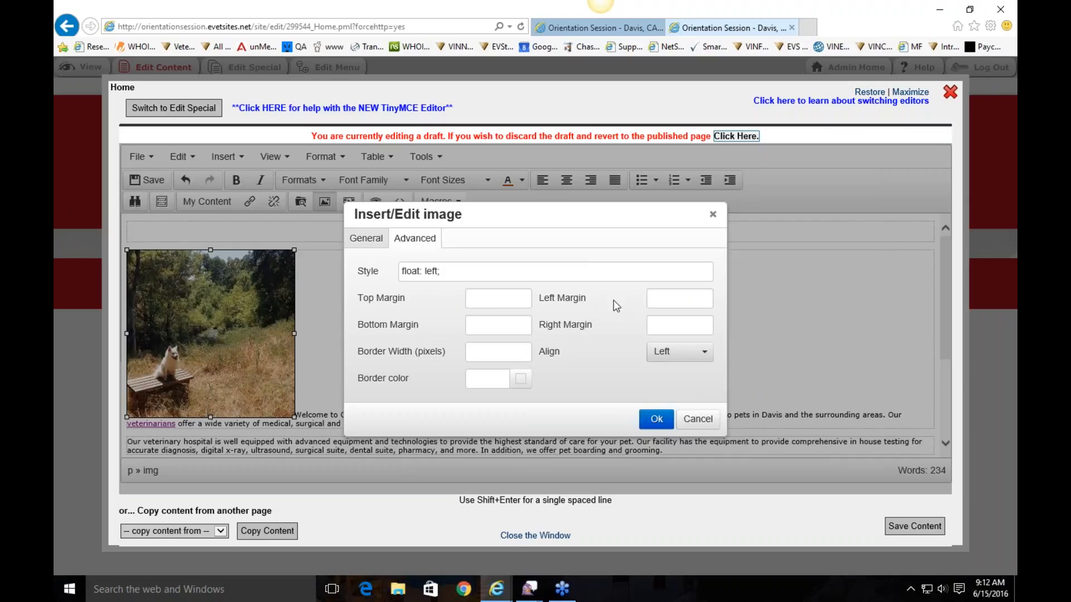
Try Right alignment, switch back to Left, and apply the left float
left_click(671, 356)
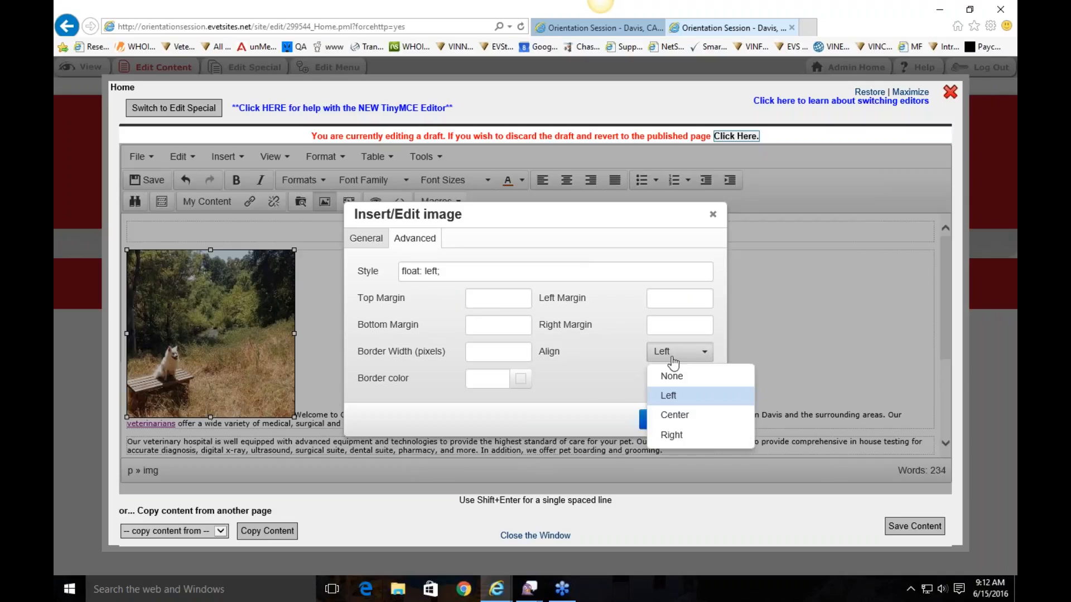
left_click(692, 439)
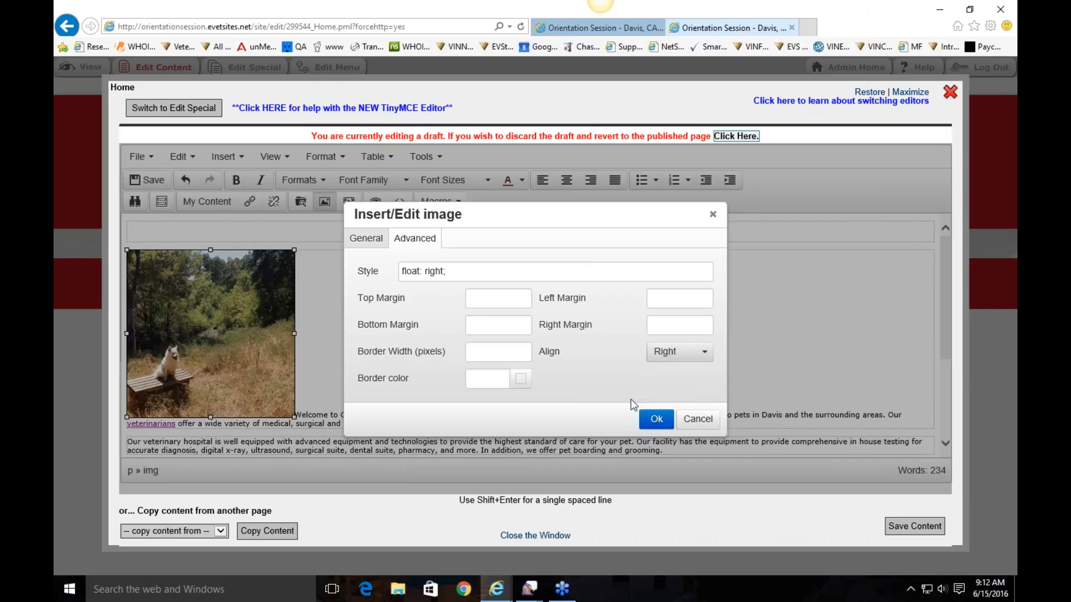
left_click(686, 352)
left_click(674, 389)
left_click(657, 419)
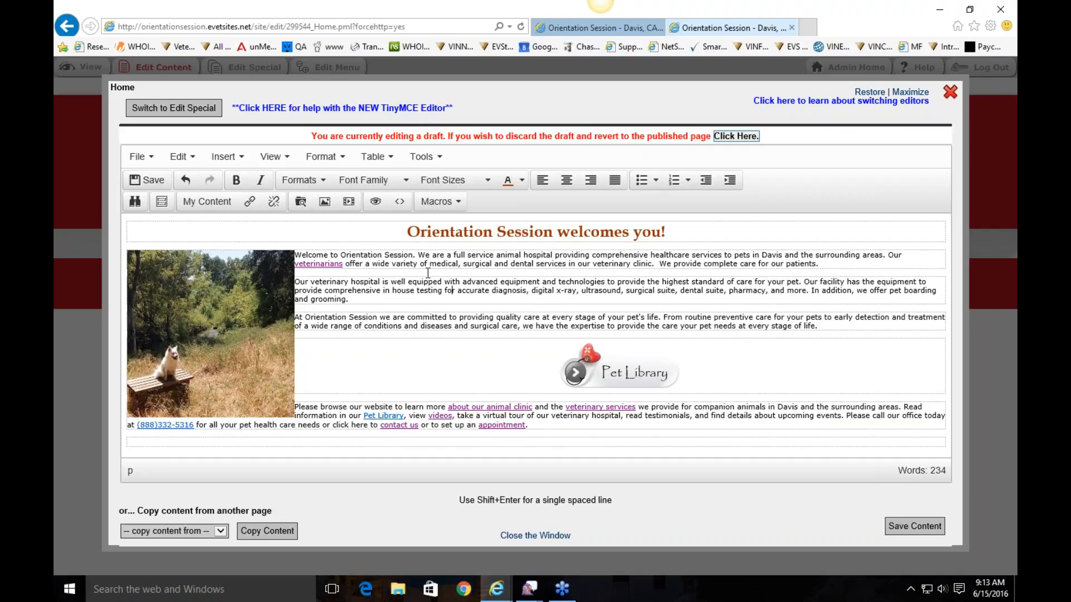
double_click(217, 259)
Give the dog photo a 5px right margin and apply it
left_click(413, 239)
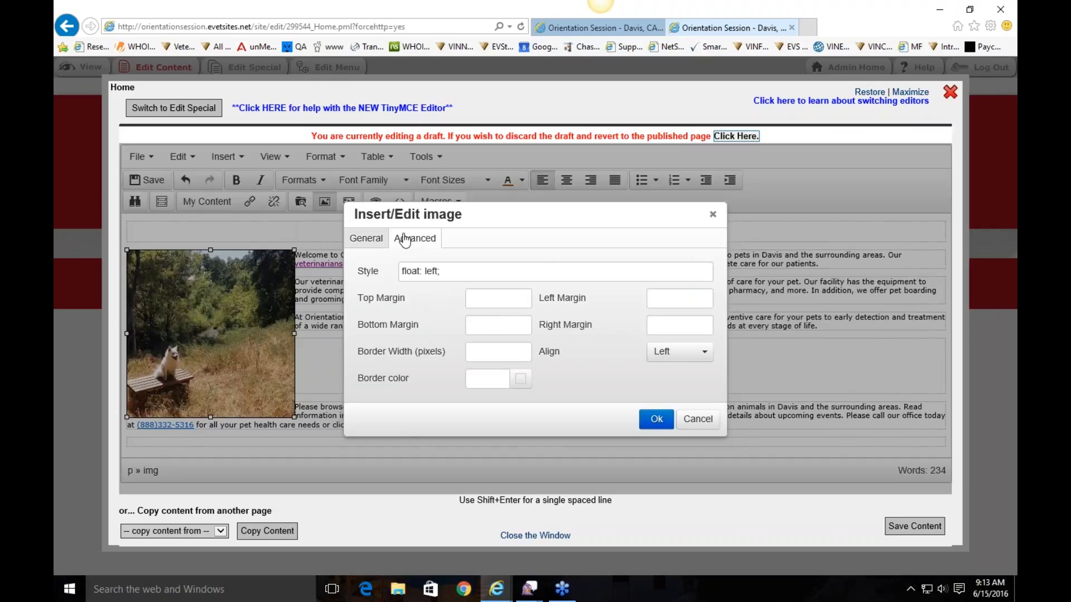
left_click(670, 328)
type("5")
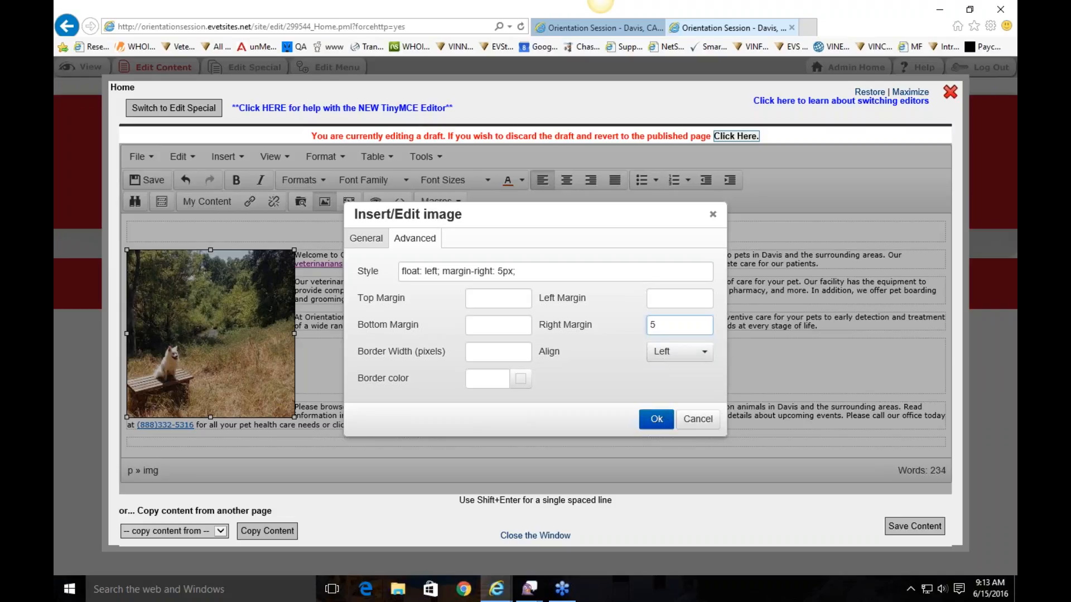
left_click(656, 419)
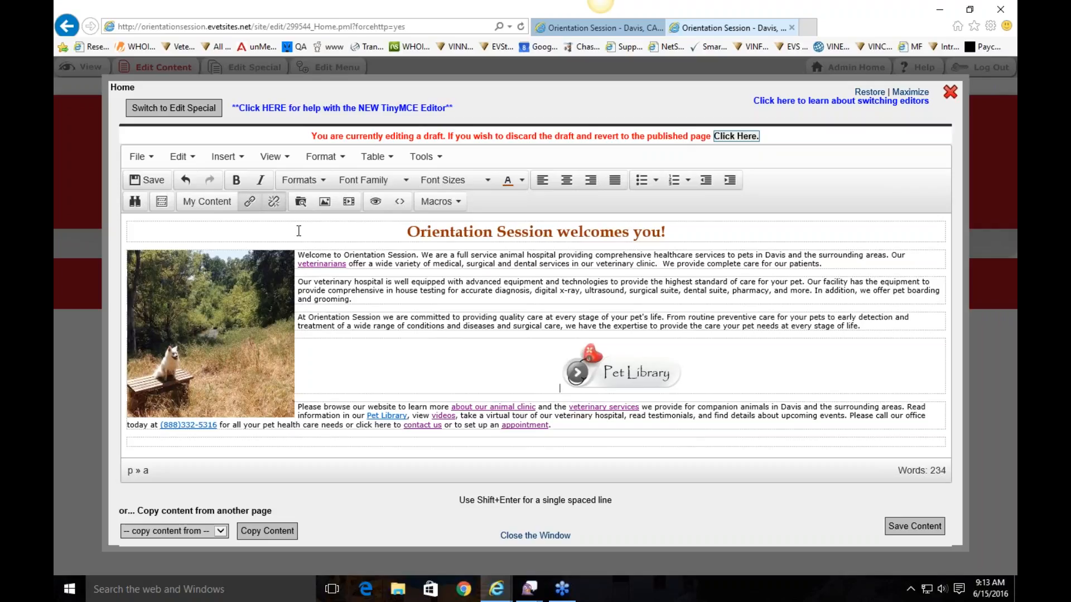
Reopen the photo's advanced settings and try right margins of 10 and then 15
left_click(251, 327)
double_click(251, 327)
left_click(412, 238)
left_click(595, 323)
type("10")
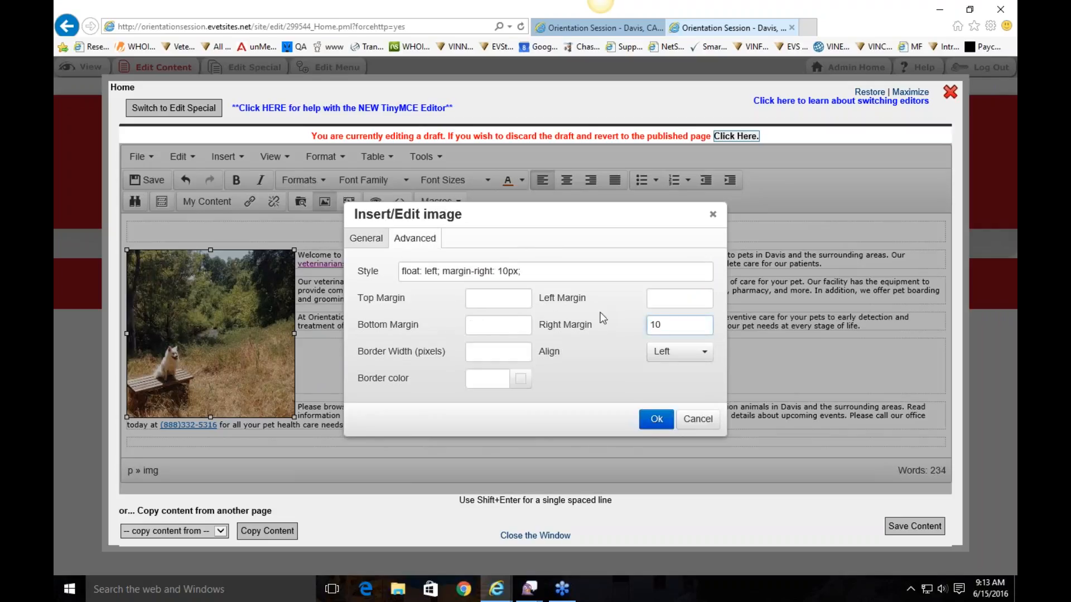
left_click(624, 384)
left_click(586, 321)
type("15")
Replace the 15 right margin with 10 and apply it
triple_click(537, 273)
left_click(626, 280)
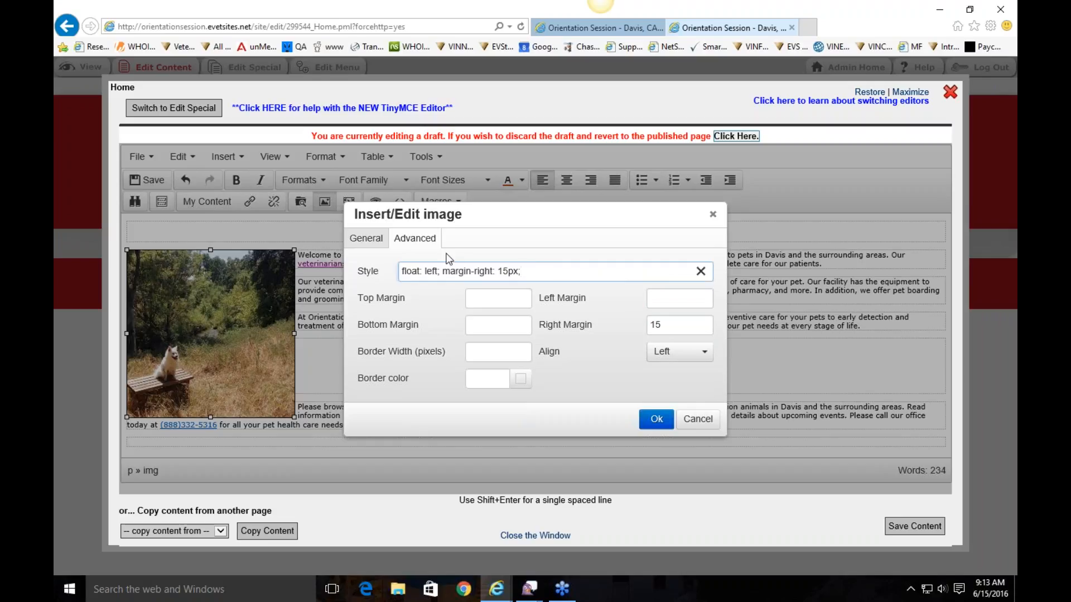
double_click(656, 324)
type("10")
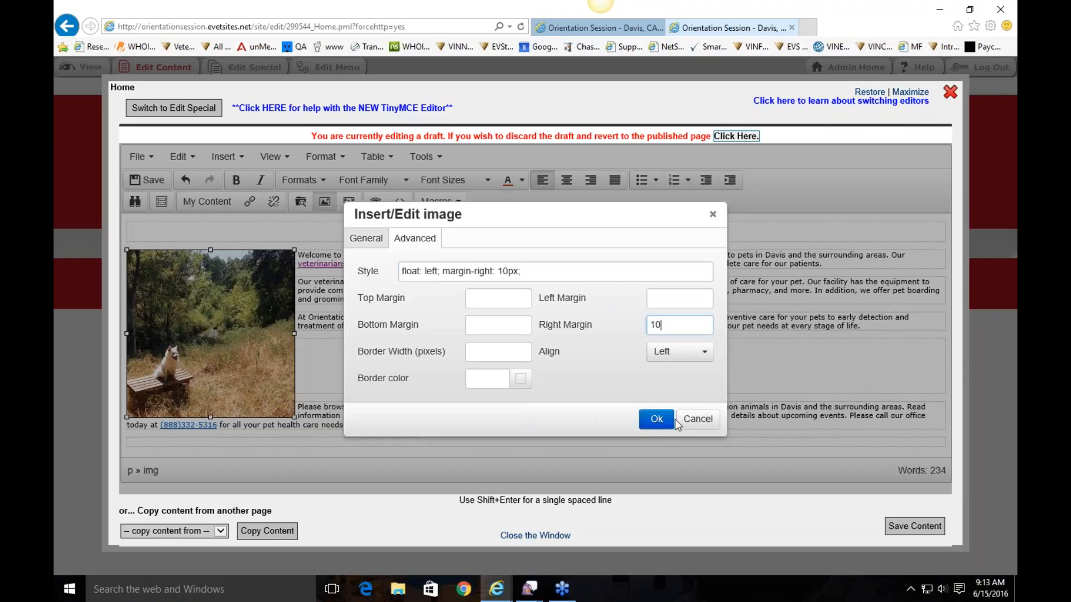
left_click(658, 422)
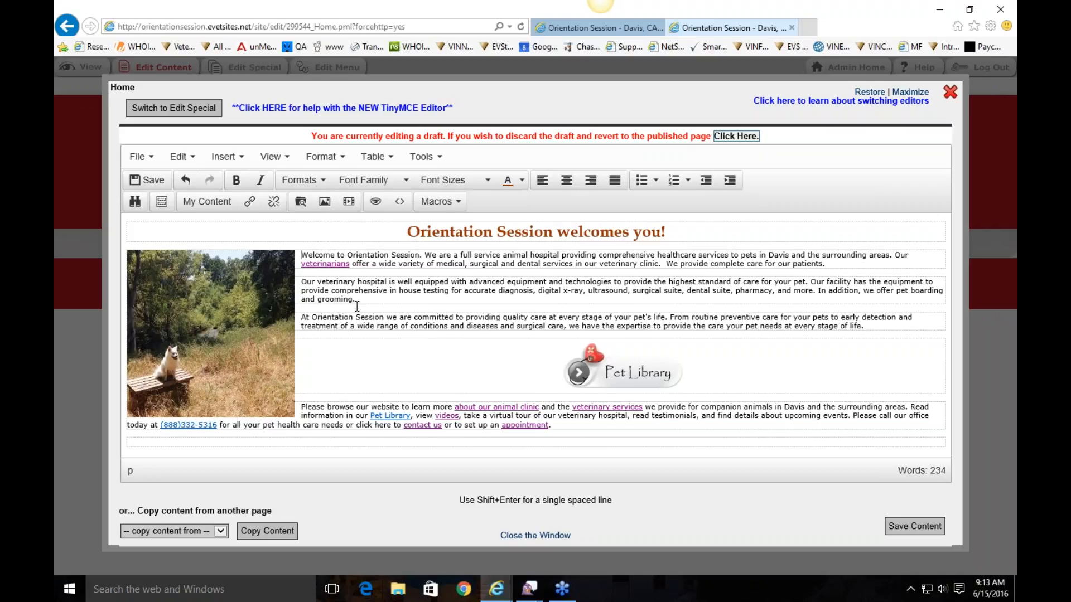
Open the dog photo's advanced settings and pick border colour #c95d5d
left_click(210, 334)
left_click(324, 201)
left_click(423, 245)
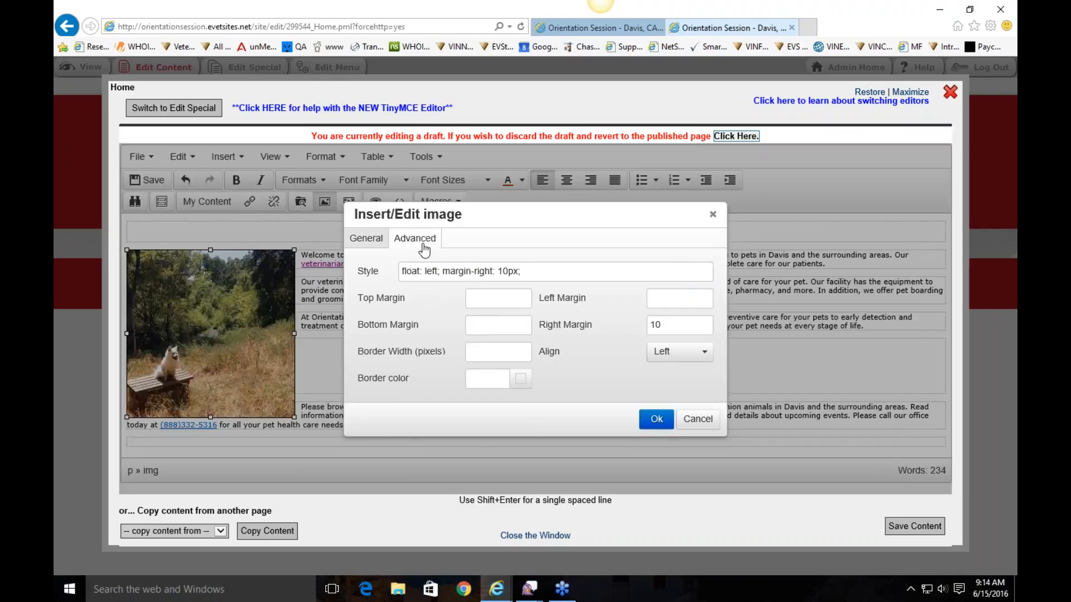
left_click(523, 380)
left_click(494, 270)
left_click(497, 272)
left_click(514, 327)
left_click(470, 323)
left_click(497, 272)
left_click(589, 409)
Set the border width to 10 and apply the bordered photo
left_click(481, 355)
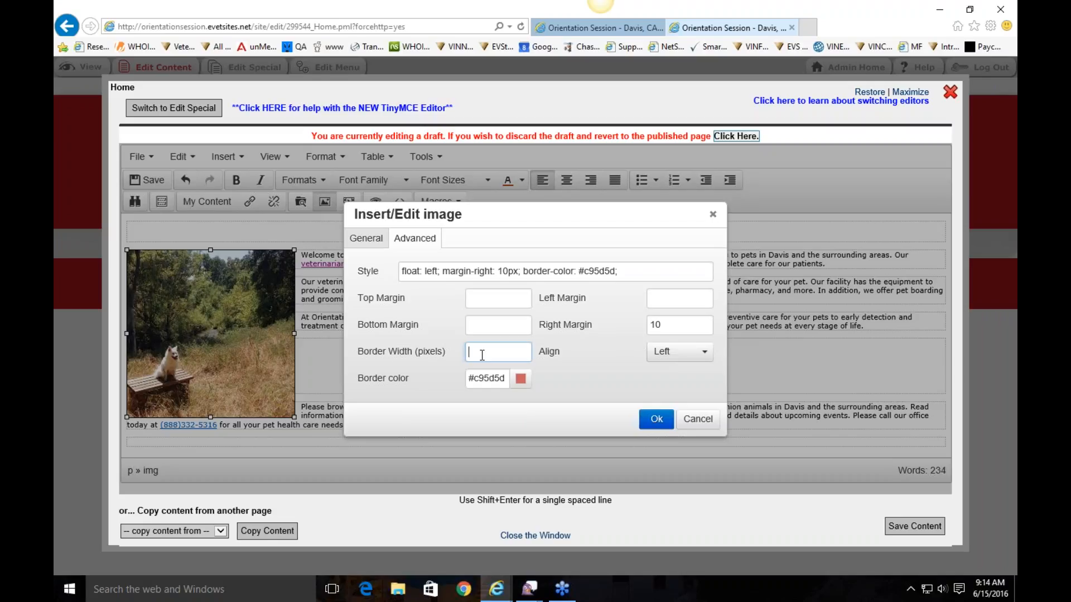
type("10")
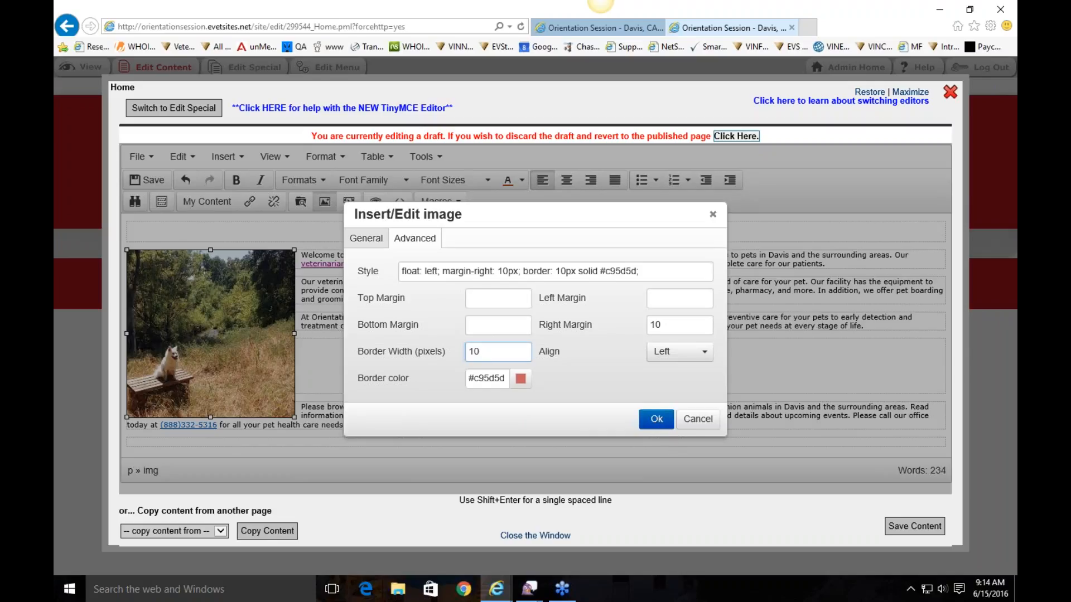
left_click(656, 419)
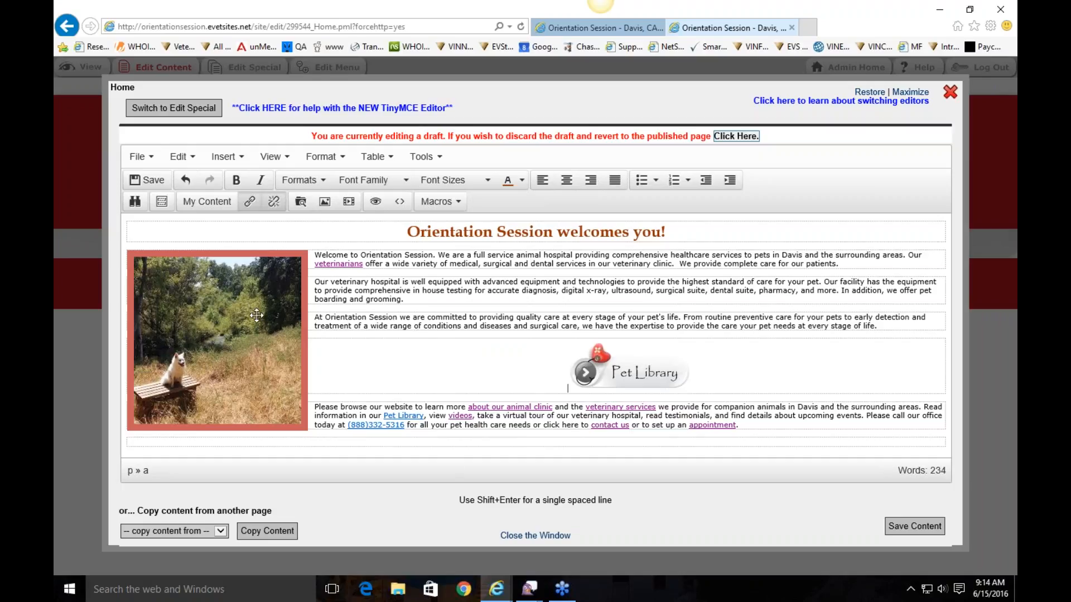
left_click(514, 255)
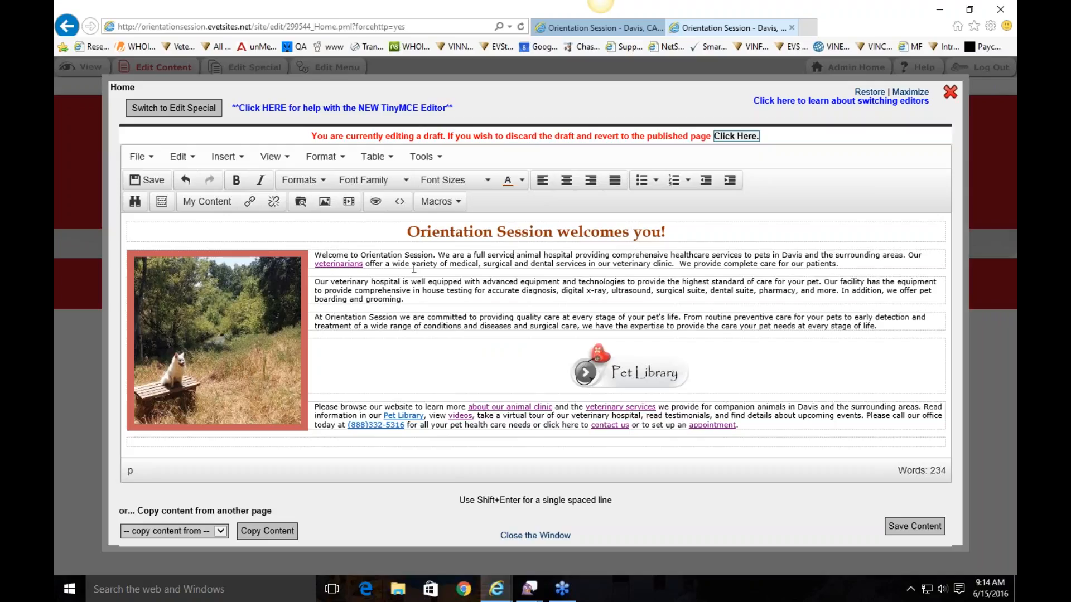
left_click(340, 260)
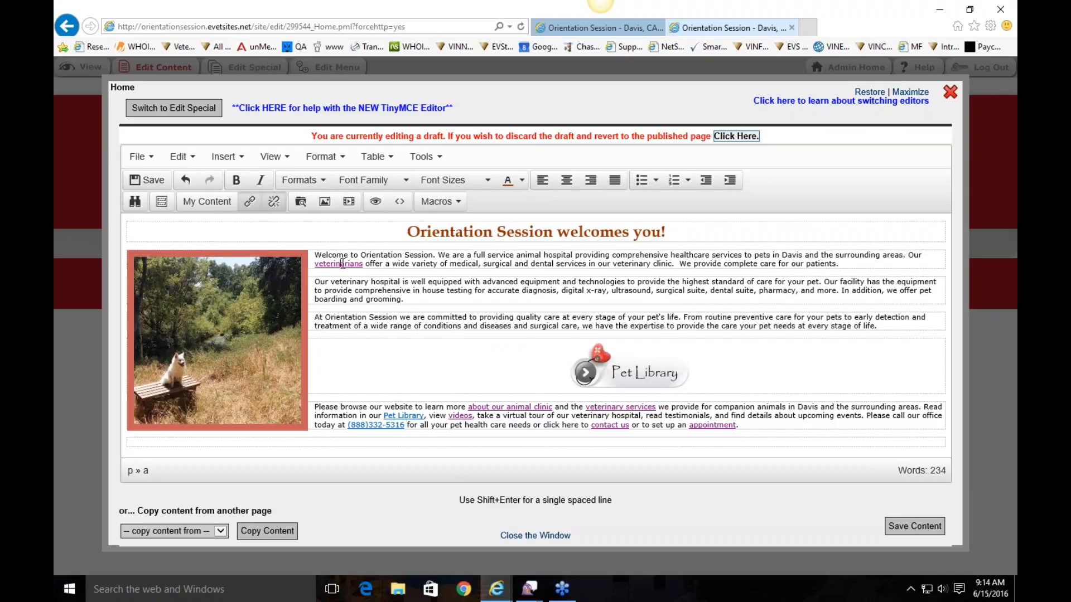
left_click(486, 409)
left_click(668, 377)
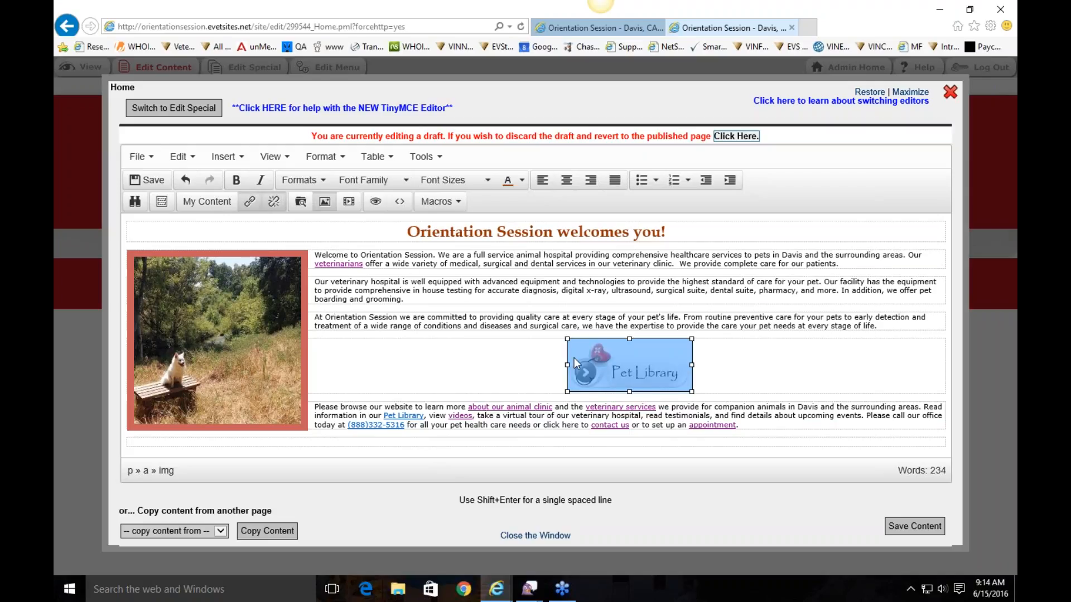
left_click(512, 329)
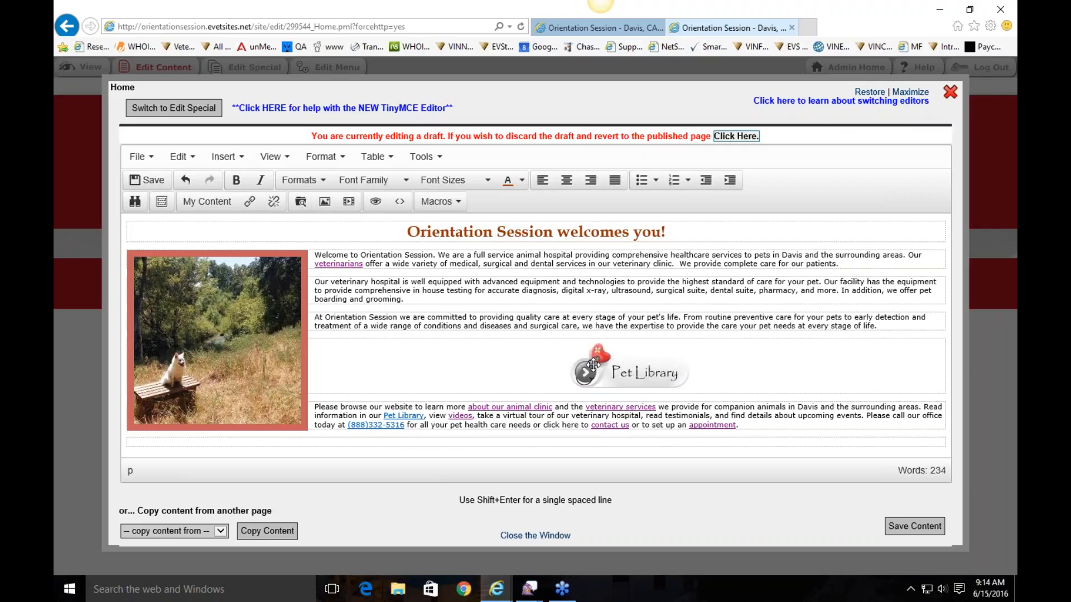
left_click(630, 371)
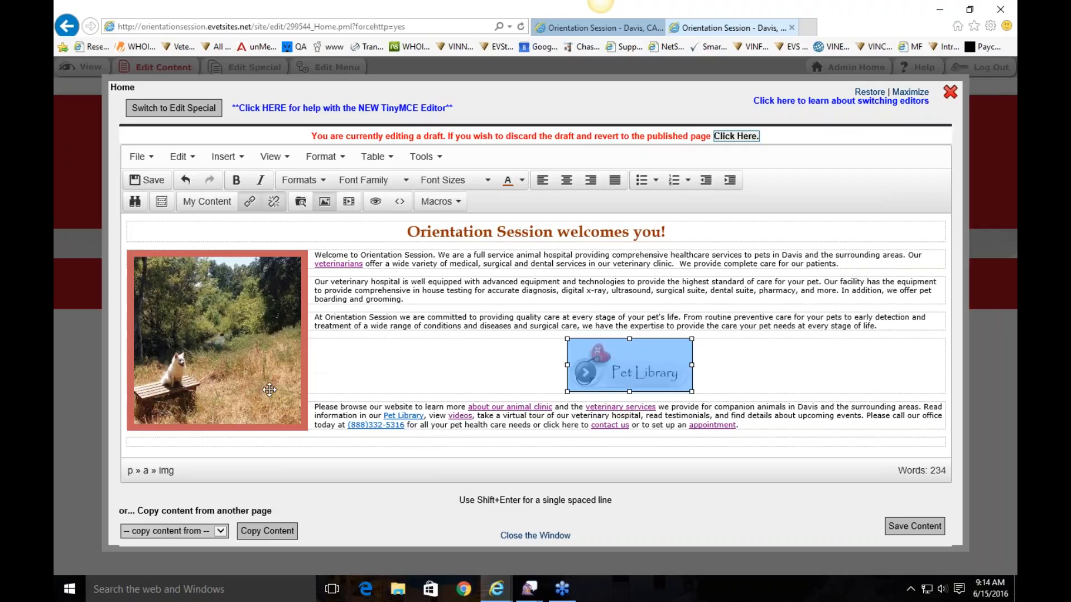
left_click(255, 312)
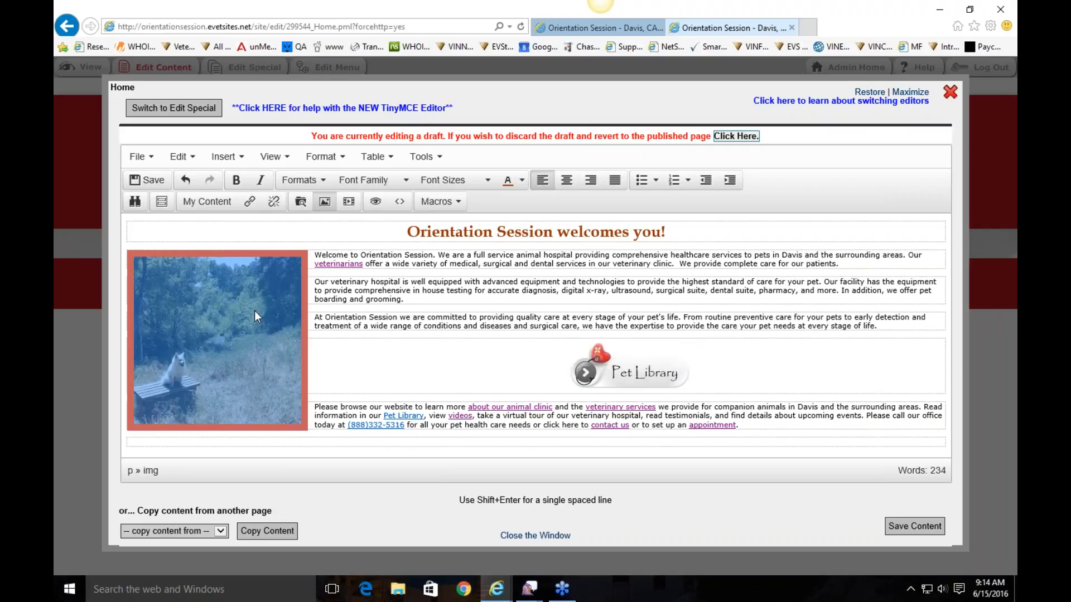
right_click(253, 282)
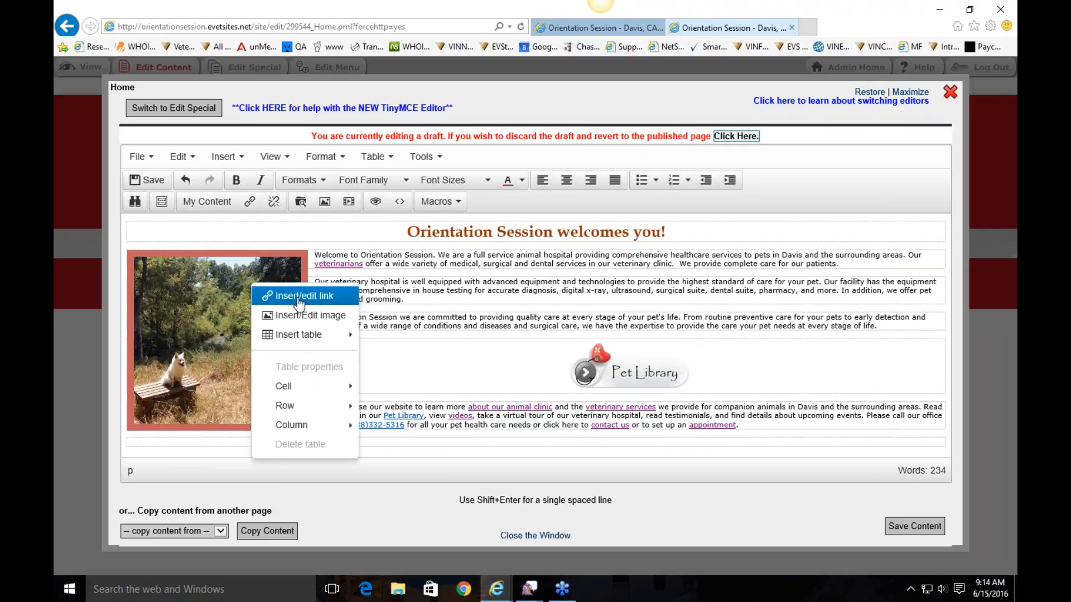
left_click(300, 302)
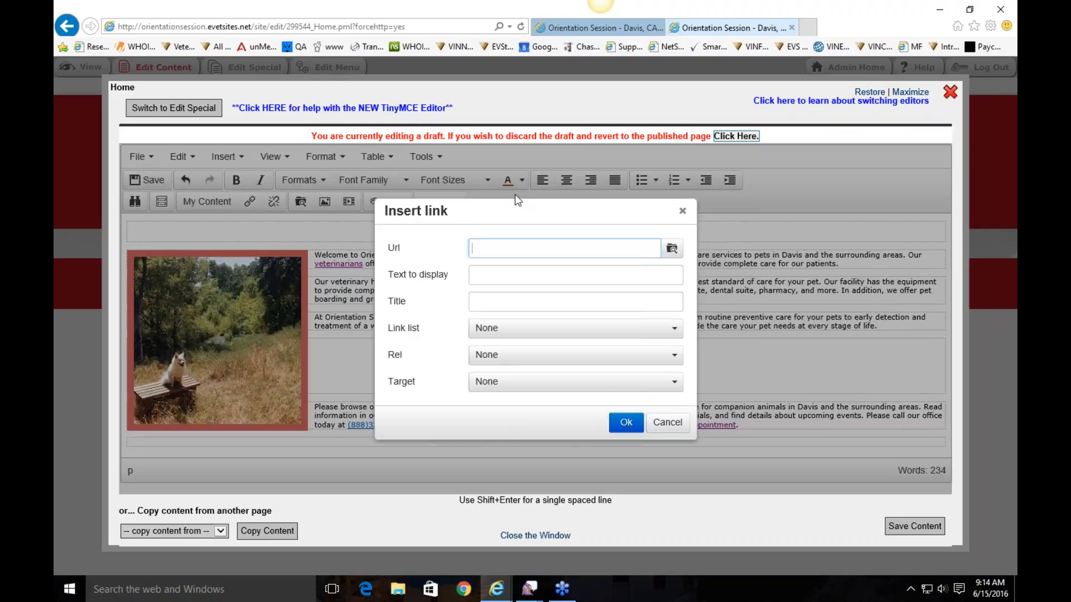
left_click(667, 422)
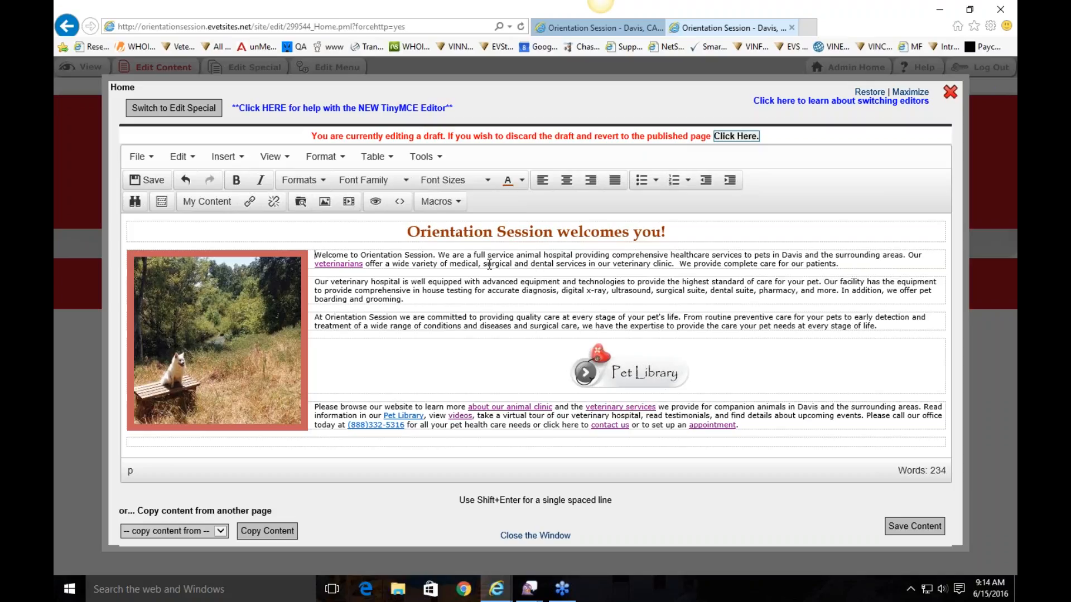
left_click_drag(483, 265, 571, 269)
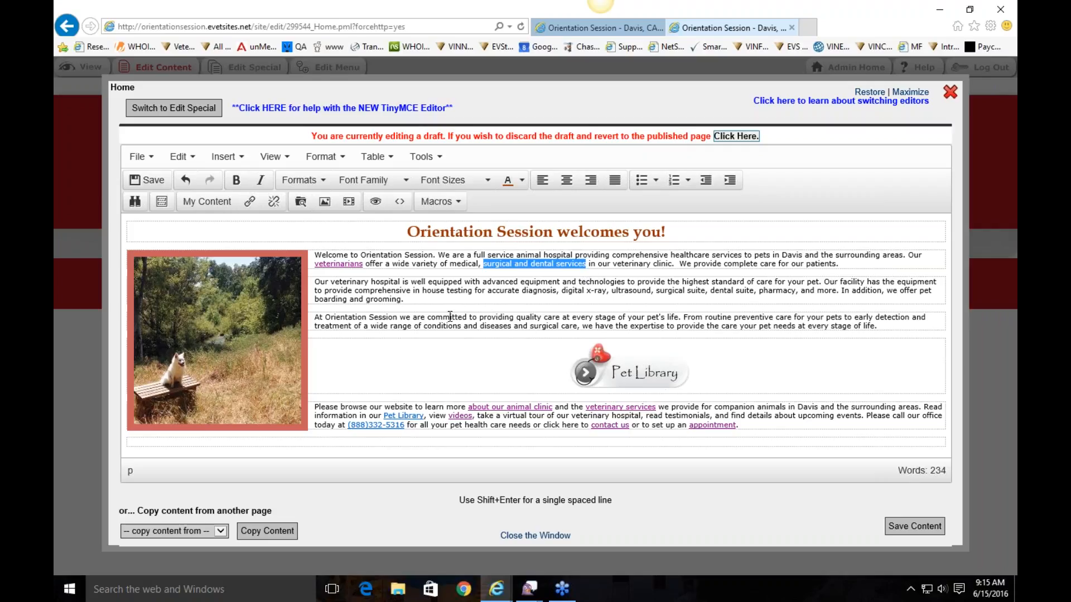
Select 'surgical and dental services' and start a link, discarding a typed web address
key("Left")
right_click(557, 259)
left_click(500, 262)
left_click_drag(482, 263, 581, 263)
right_click(558, 268)
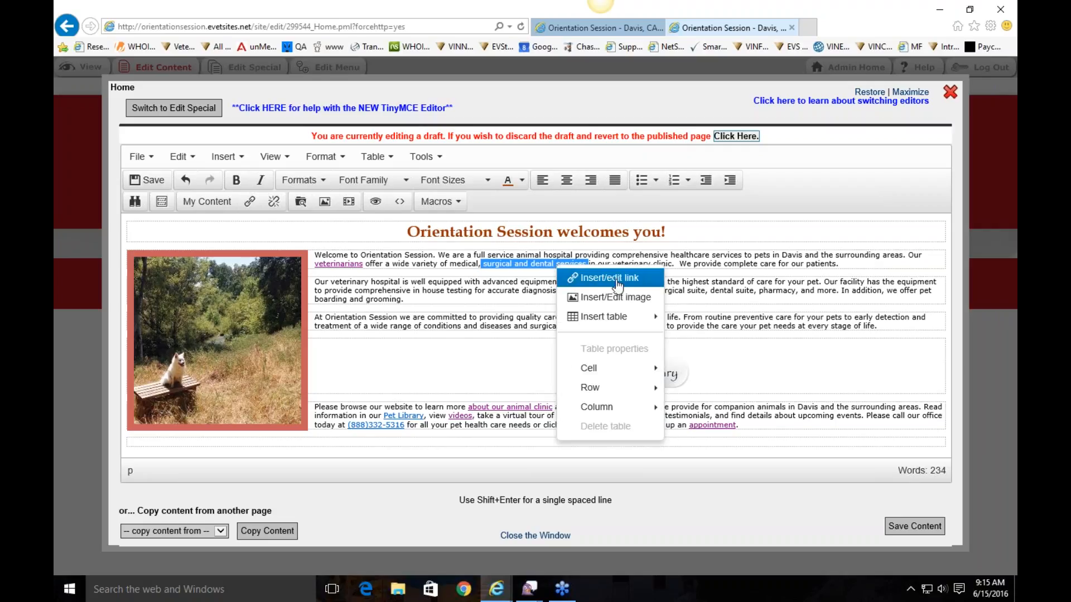
left_click(472, 248)
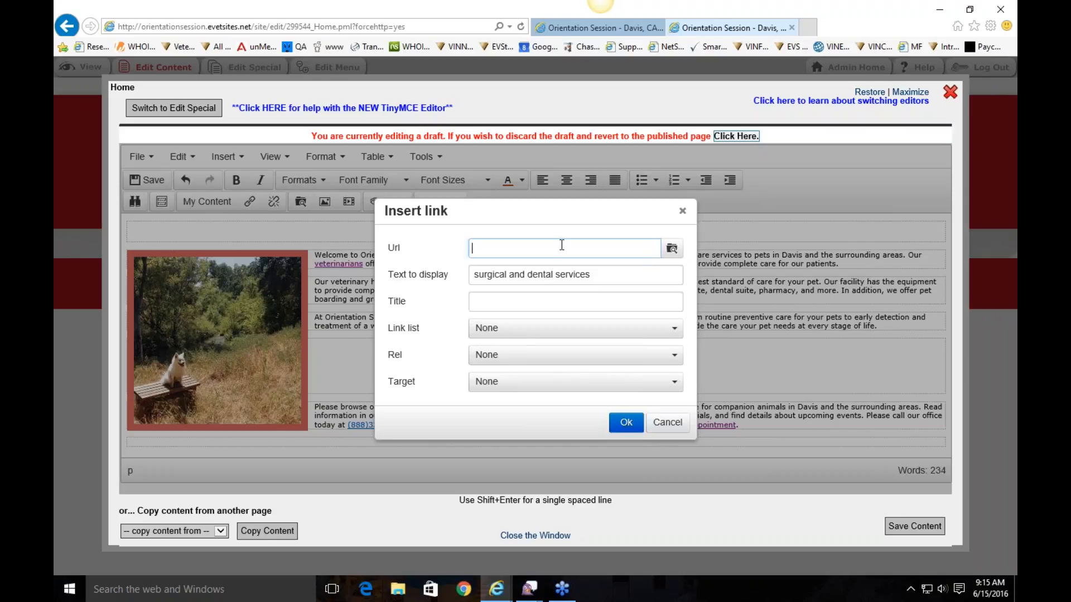
type("http://www.r")
type("acebook.com/ourclinic")
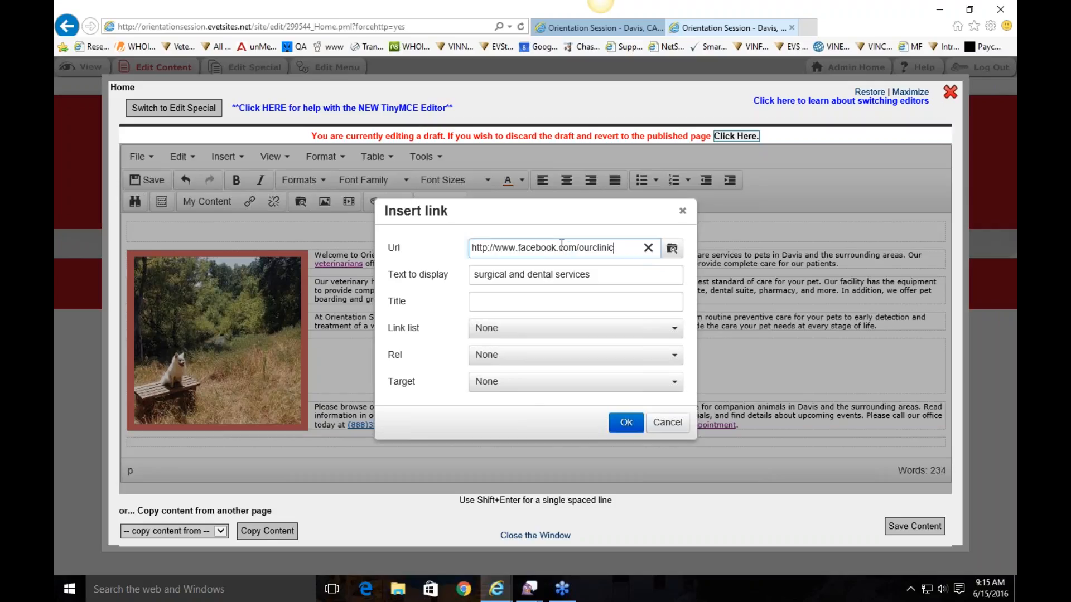
left_click_drag(615, 248, 472, 248)
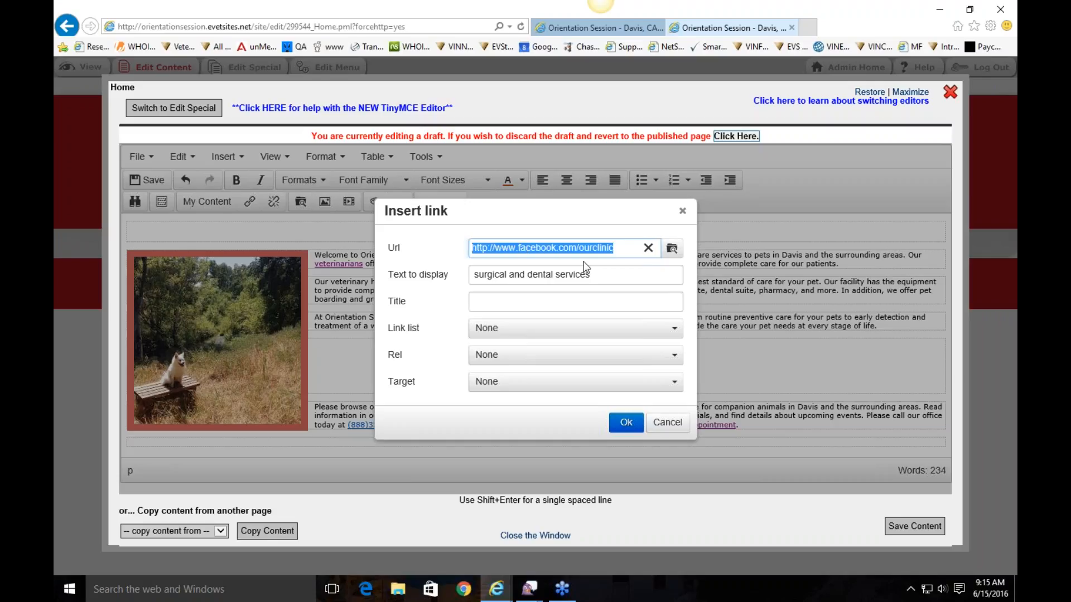
key("BackSpace")
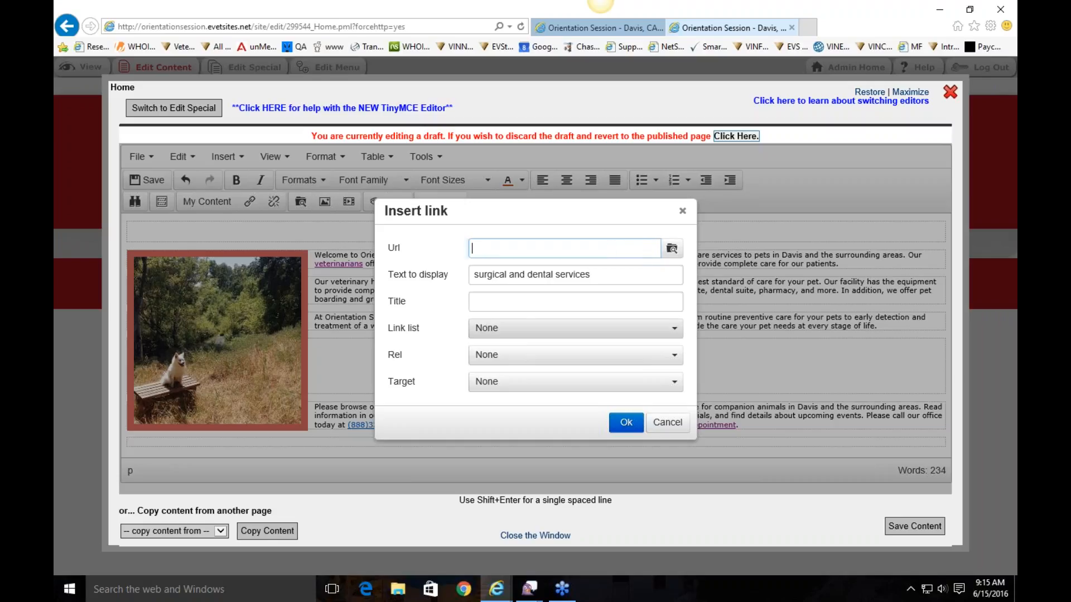
Point the link at the Services page from the Link list
left_click(479, 335)
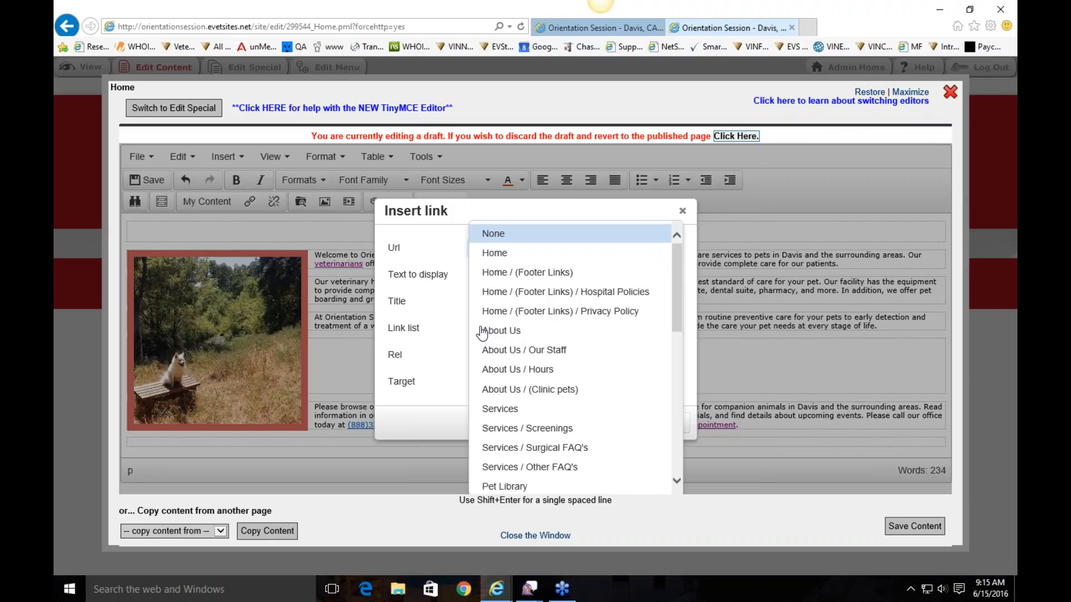
scroll(547, 325, "down", 1)
scroll(546, 326, "down", 6)
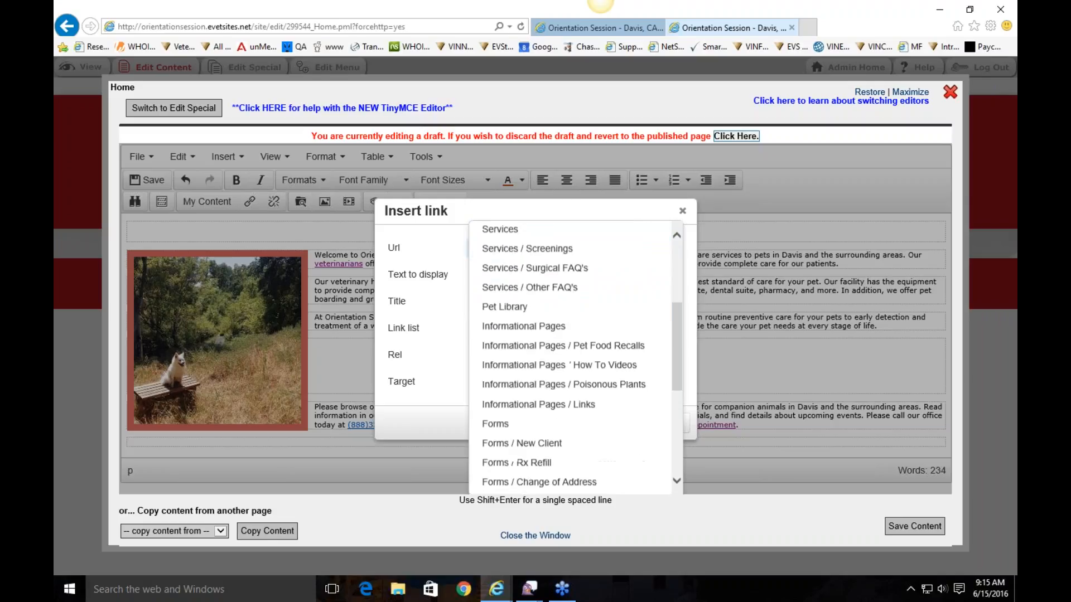
scroll(511, 342, "up", 6)
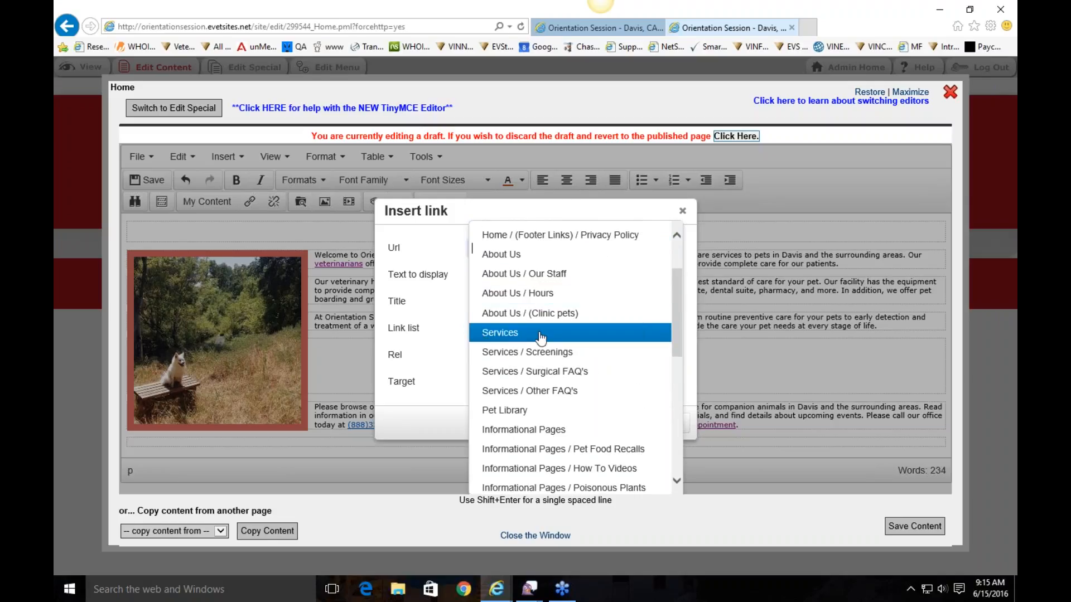
left_click(495, 337)
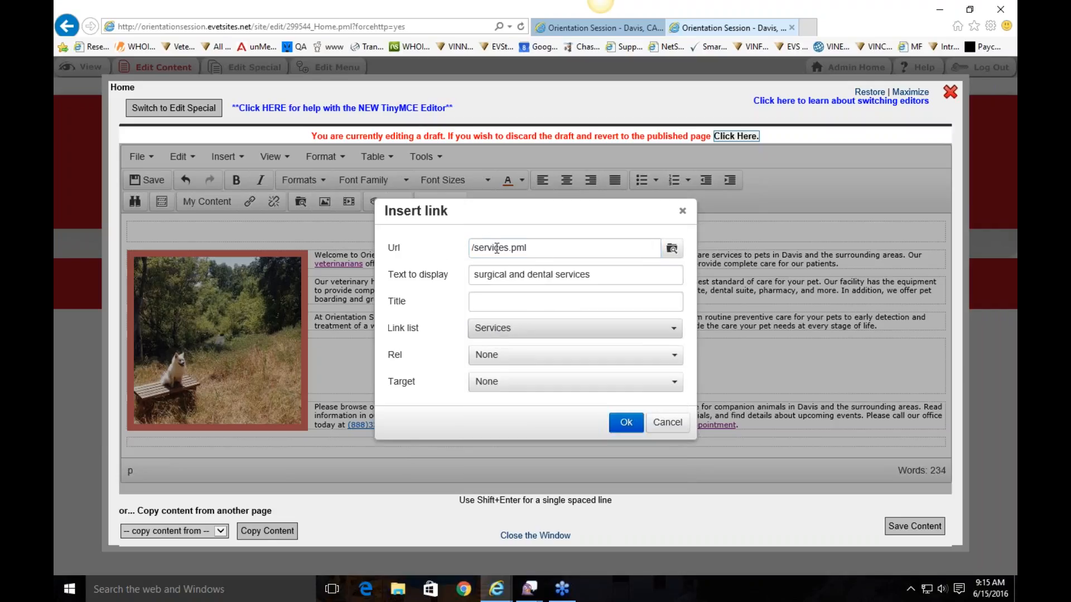
left_click_drag(592, 275, 472, 275)
left_click(520, 275)
Title the link 'Our Services', keep Target None, insert it, then save and close the editor
left_click(486, 300)
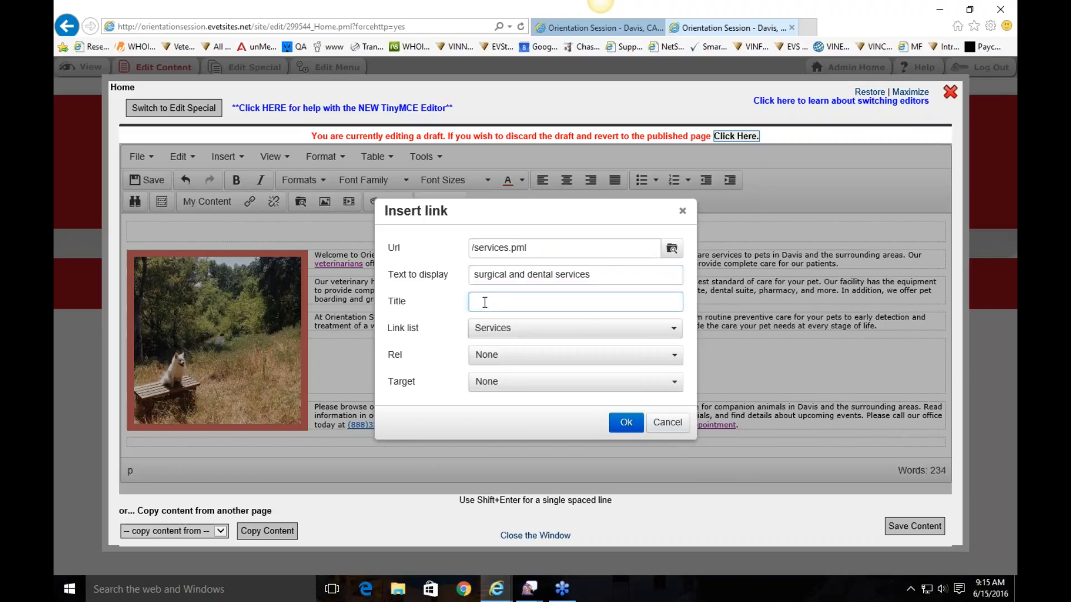
type("Our Services")
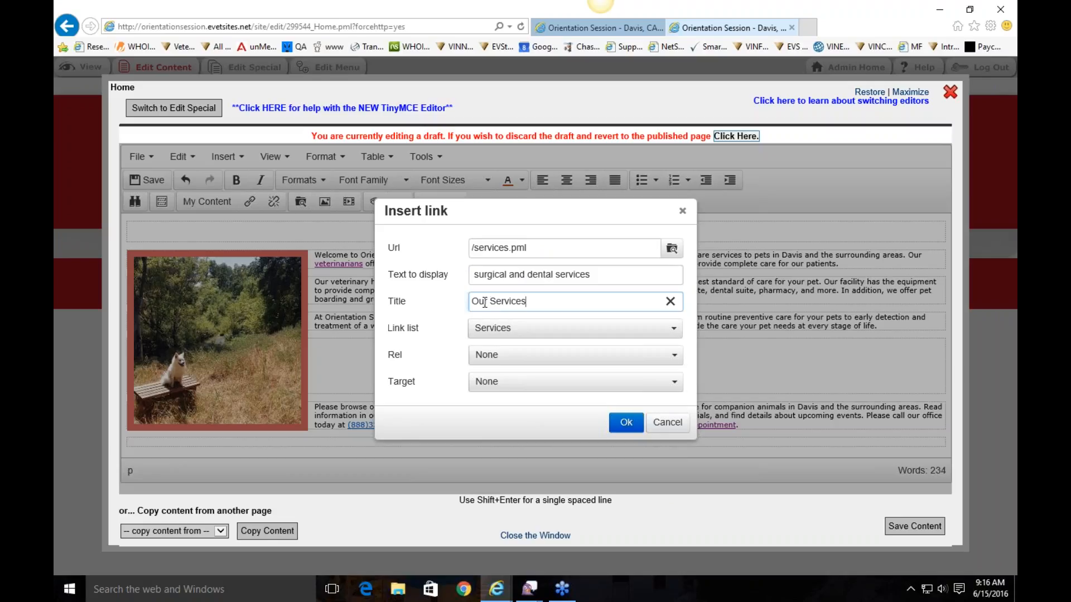
left_click(496, 386)
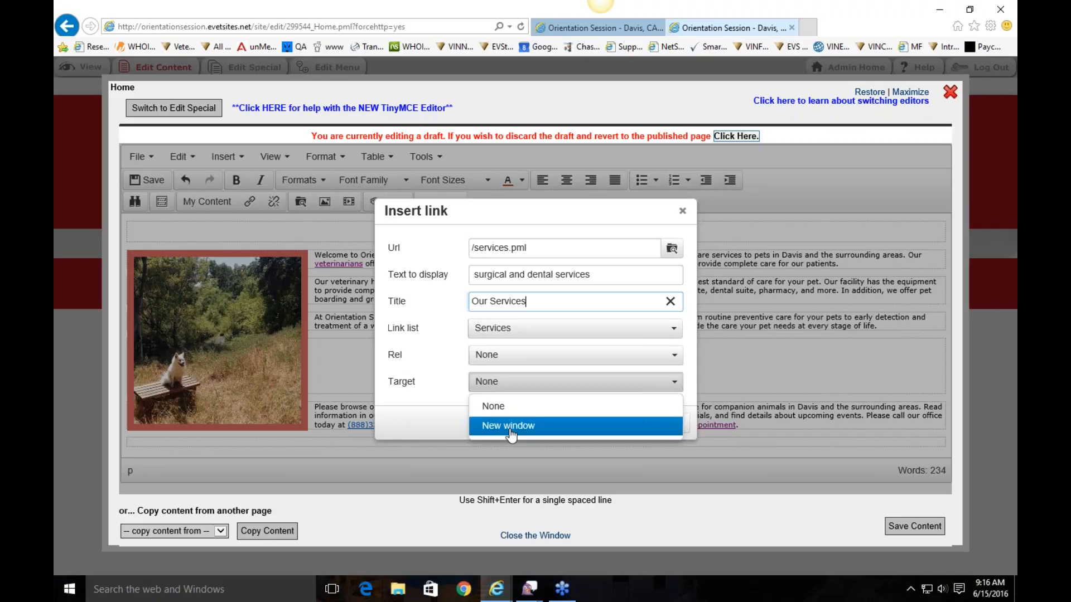
left_click(501, 407)
left_click(622, 427)
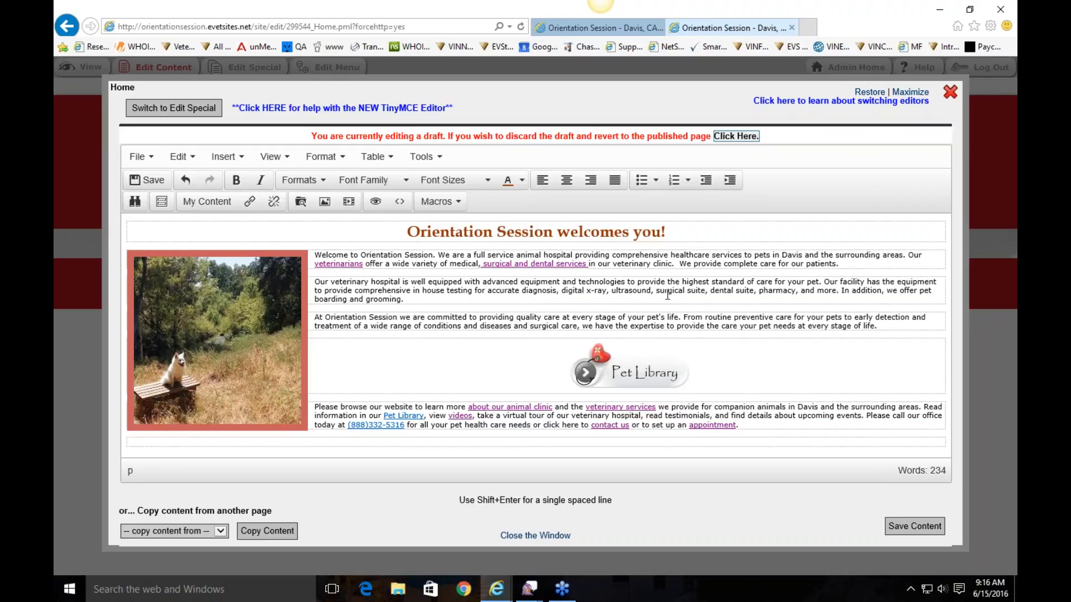
left_click(900, 528)
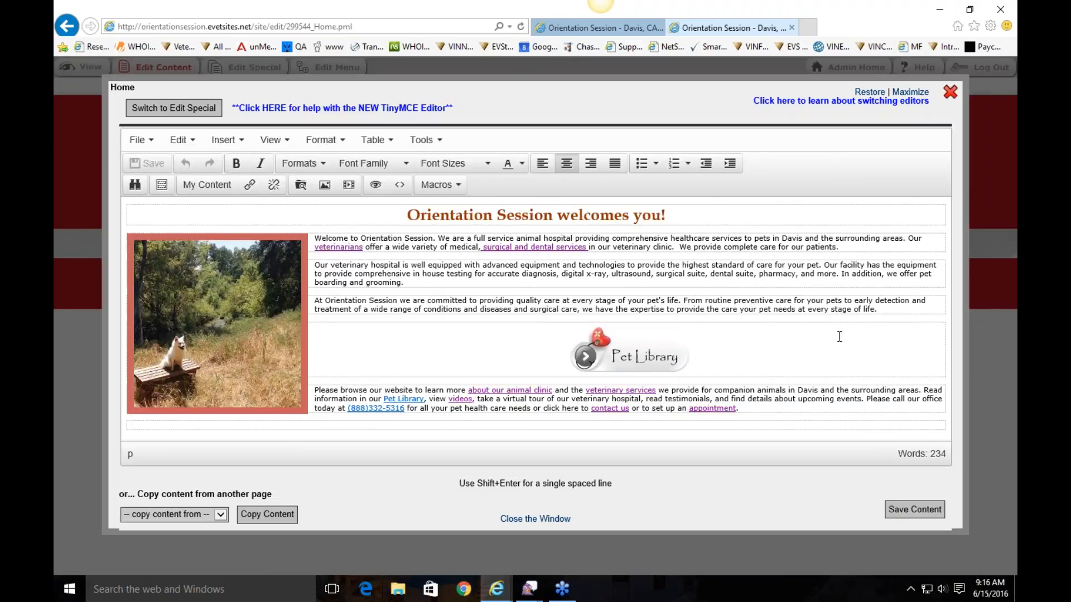
left_click(950, 92)
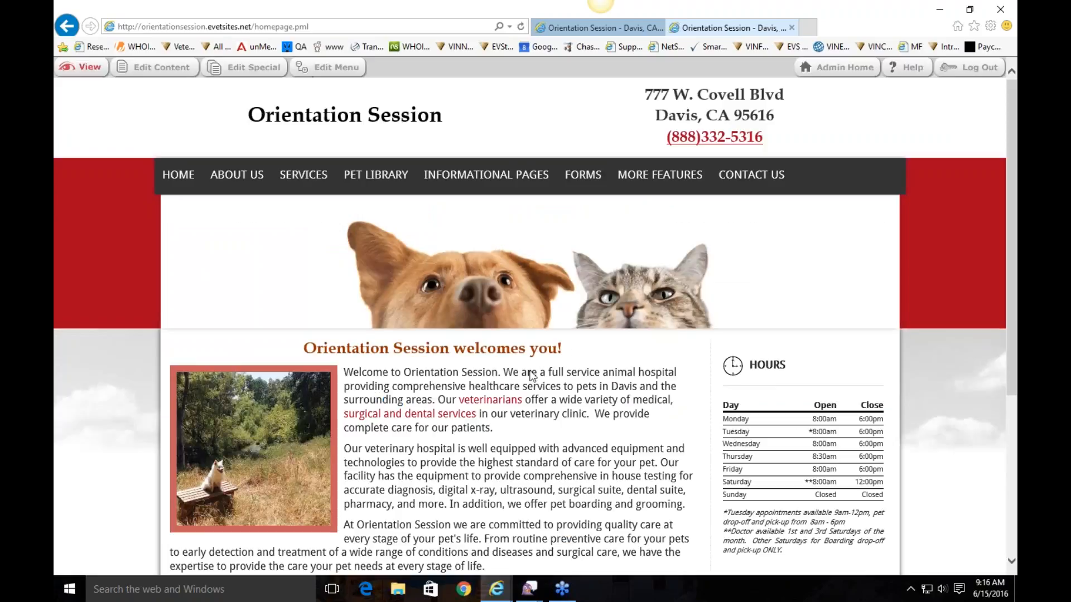
Test the 'surgical and dental services' link, then return to HOME
scroll(362, 335, "down", 2)
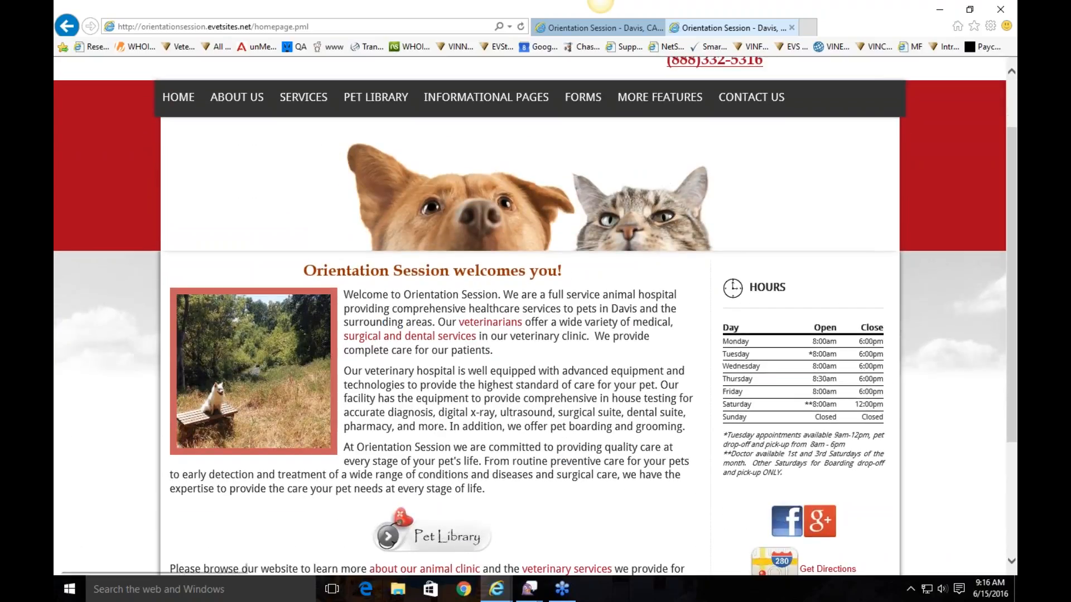
left_click(398, 336)
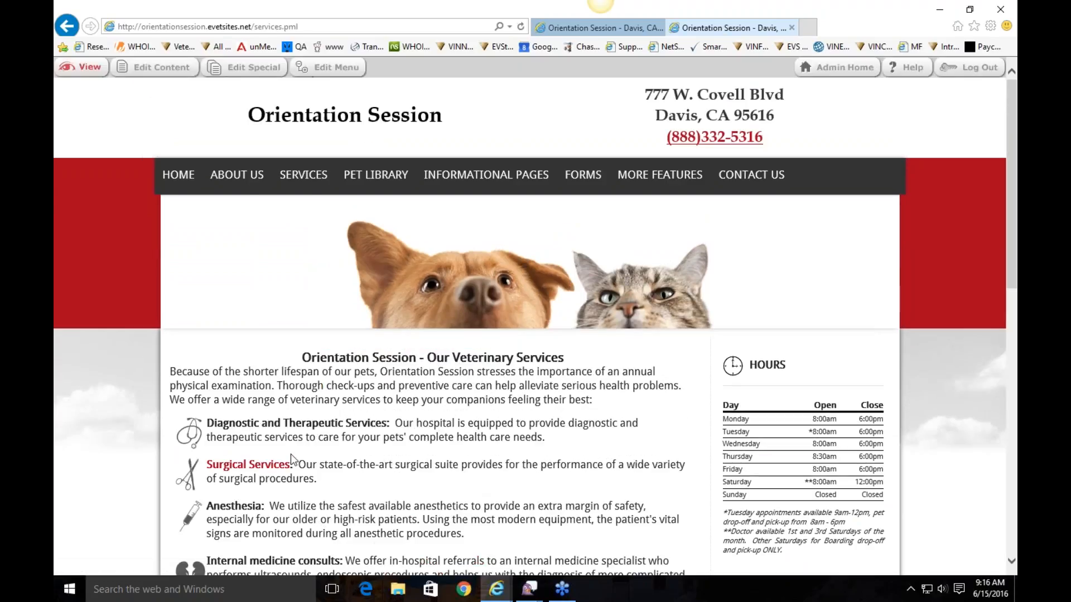
left_click(178, 174)
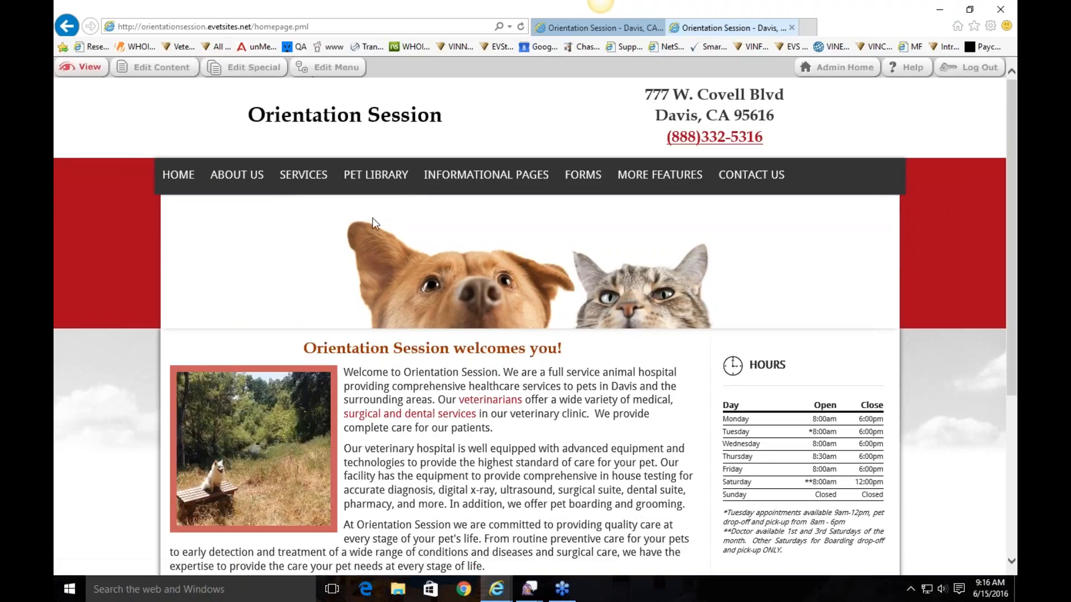
Go to About Us > Our Staff and scroll through the staff listing
mouse_move(237, 177)
left_click(244, 212)
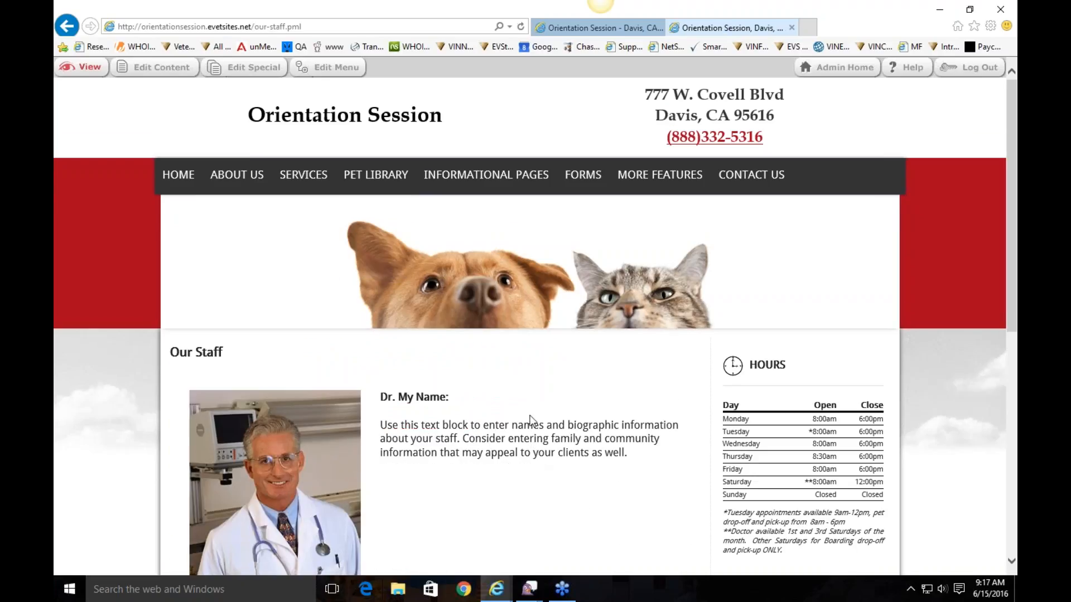
scroll(531, 444, "down", 3)
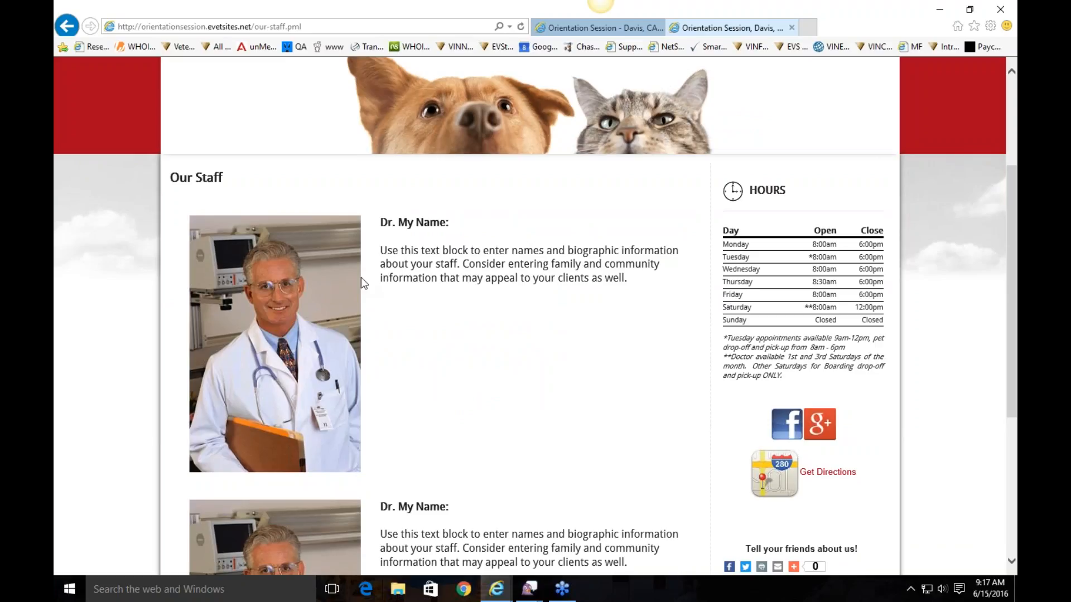
scroll(361, 277, "down", 3)
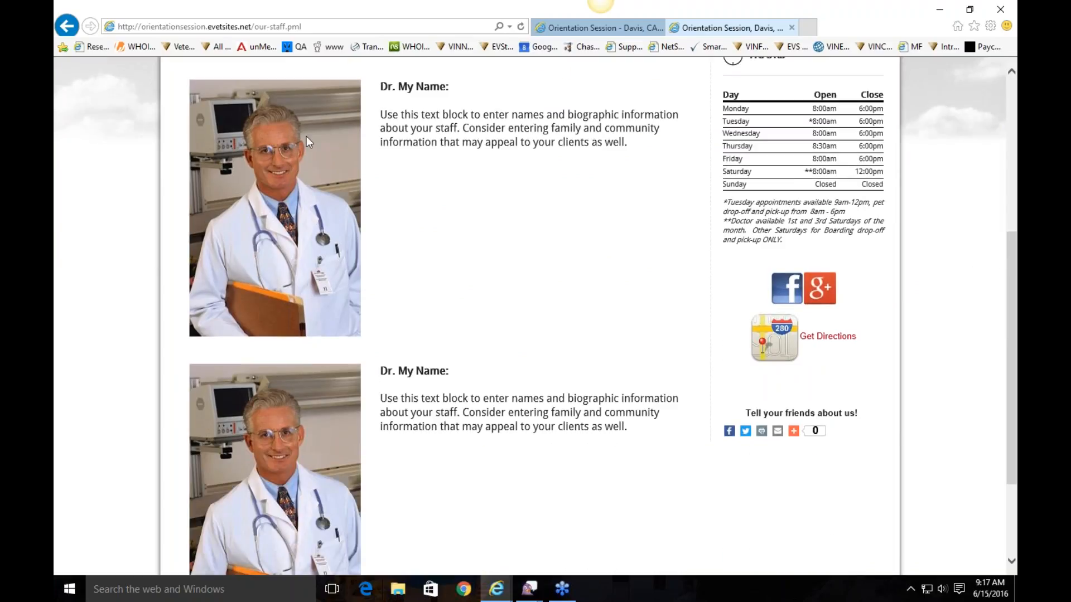
scroll(304, 198, "up", 5)
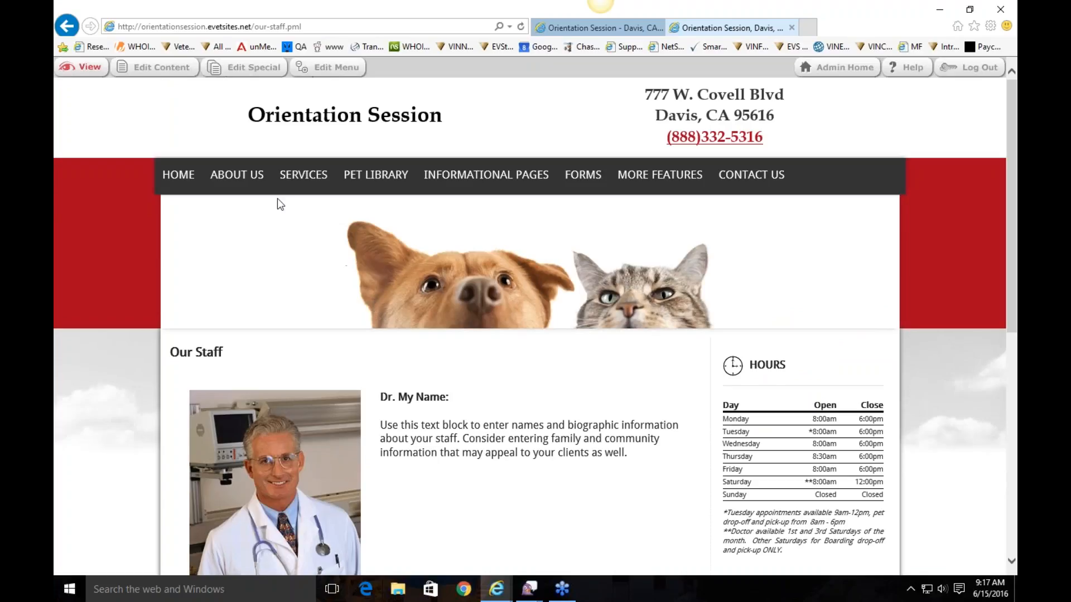
Open Our Staff with Edit Content and scroll through the Dr. My Name staff table
left_click(155, 72)
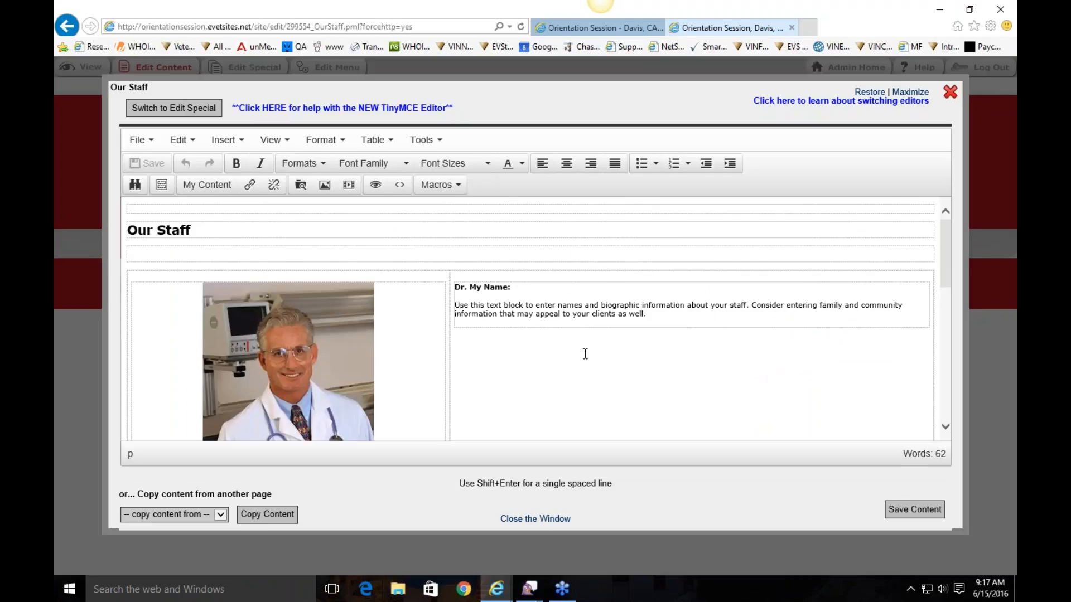
scroll(585, 354, "down", 2)
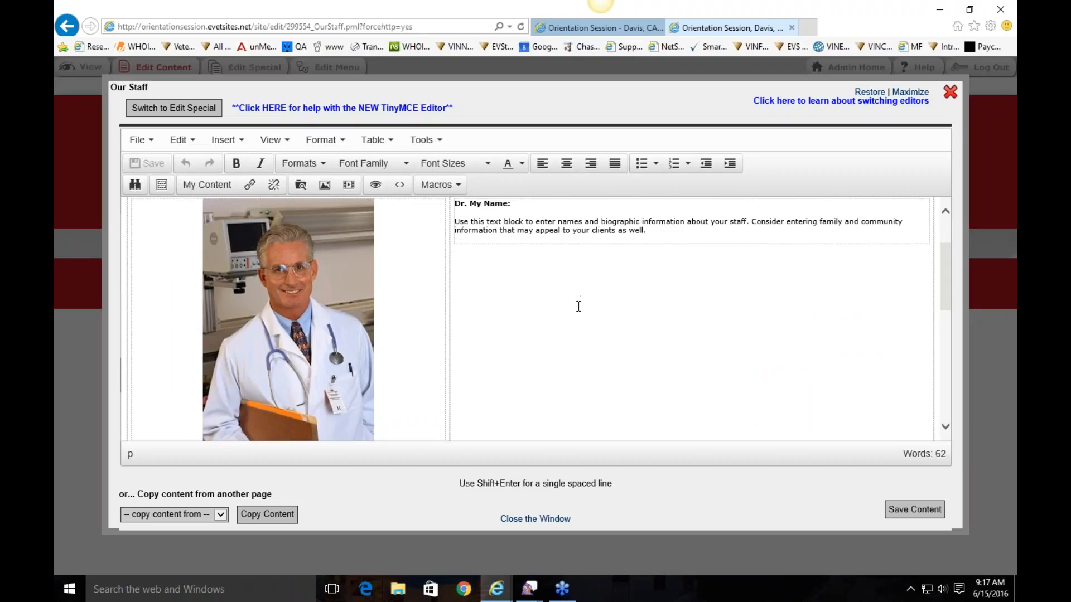
scroll(577, 316, "up", 2)
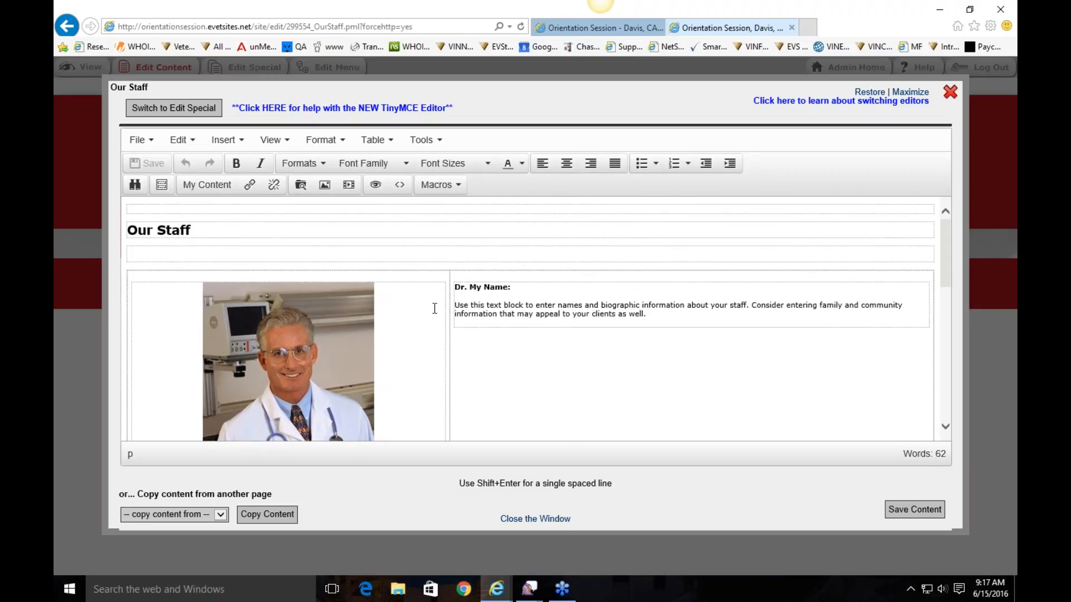
scroll(443, 404, "down", 5)
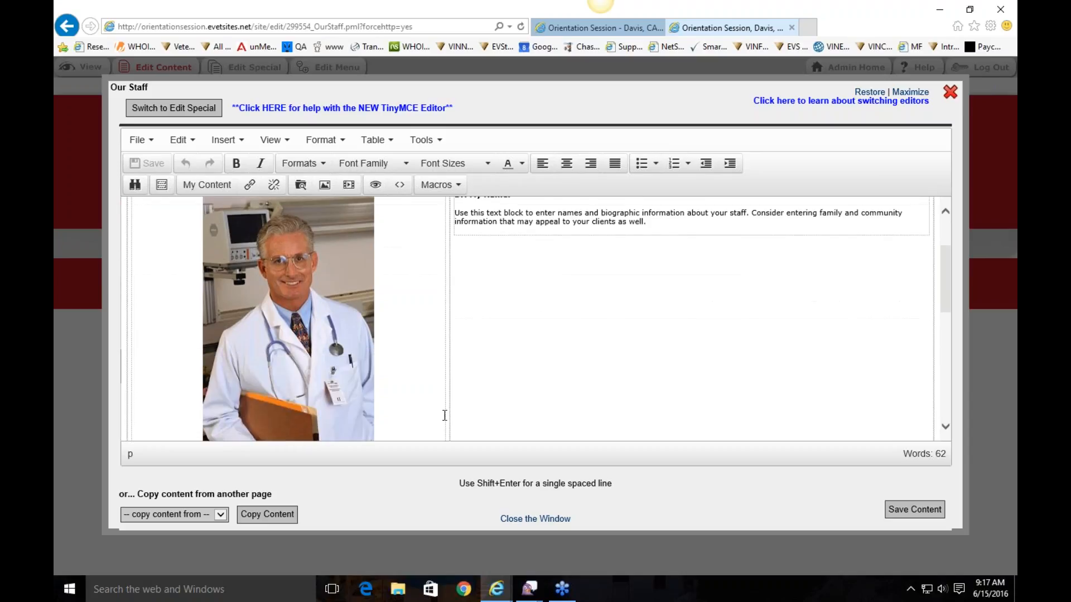
scroll(442, 403, "down", 1)
scroll(401, 379, "up", 3)
scroll(372, 359, "down", 3)
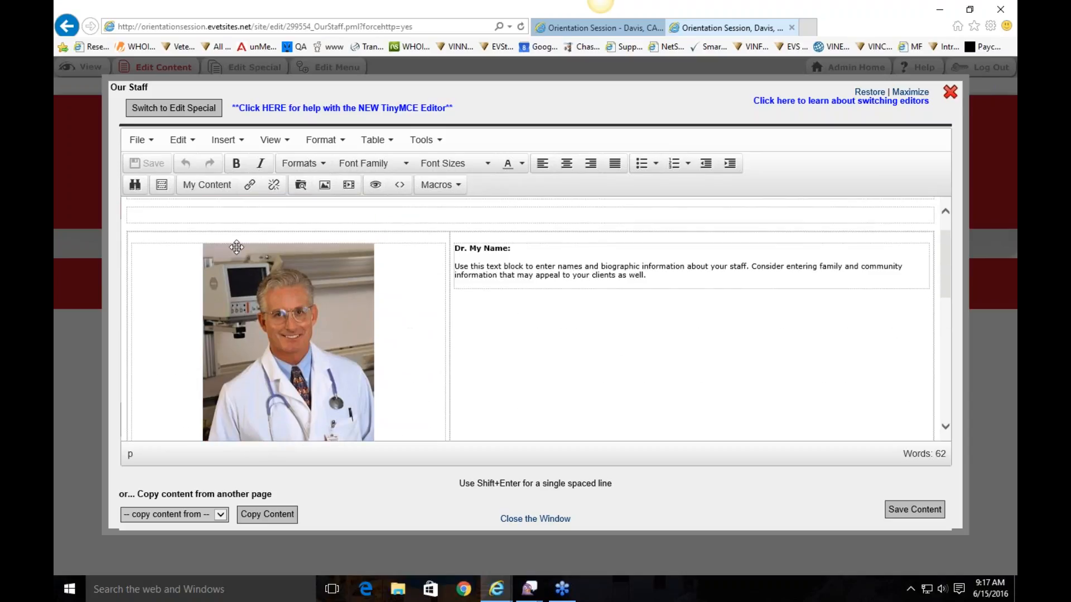
scroll(167, 290, "up", 3)
scroll(175, 312, "down", 5)
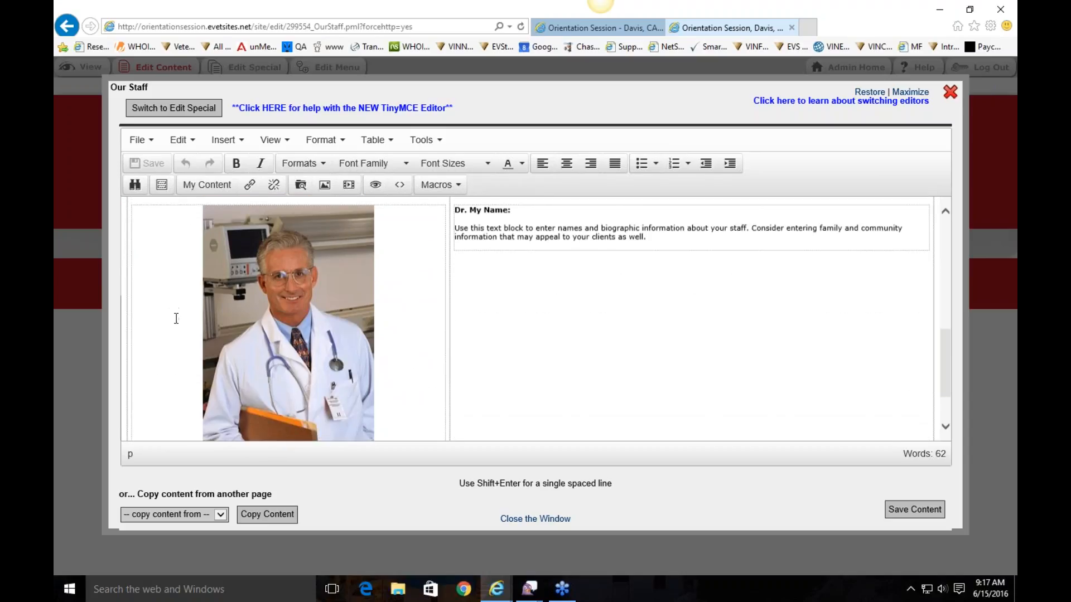
scroll(189, 340, "up", 4)
scroll(362, 323, "down", 3)
scroll(494, 289, "up", 4)
scroll(494, 289, "up", 4)
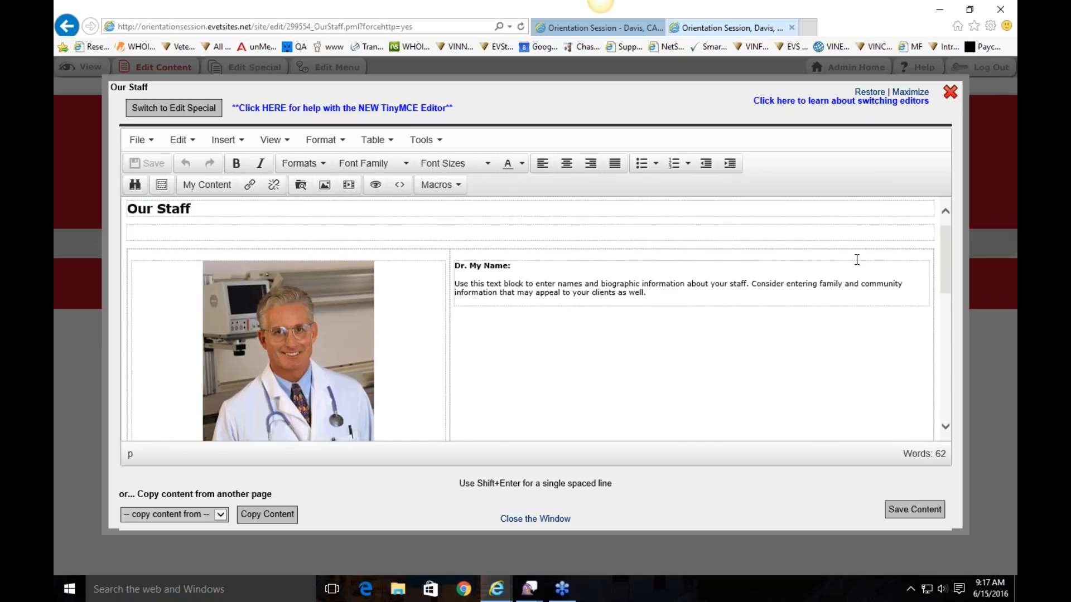
scroll(675, 299, "down", 5)
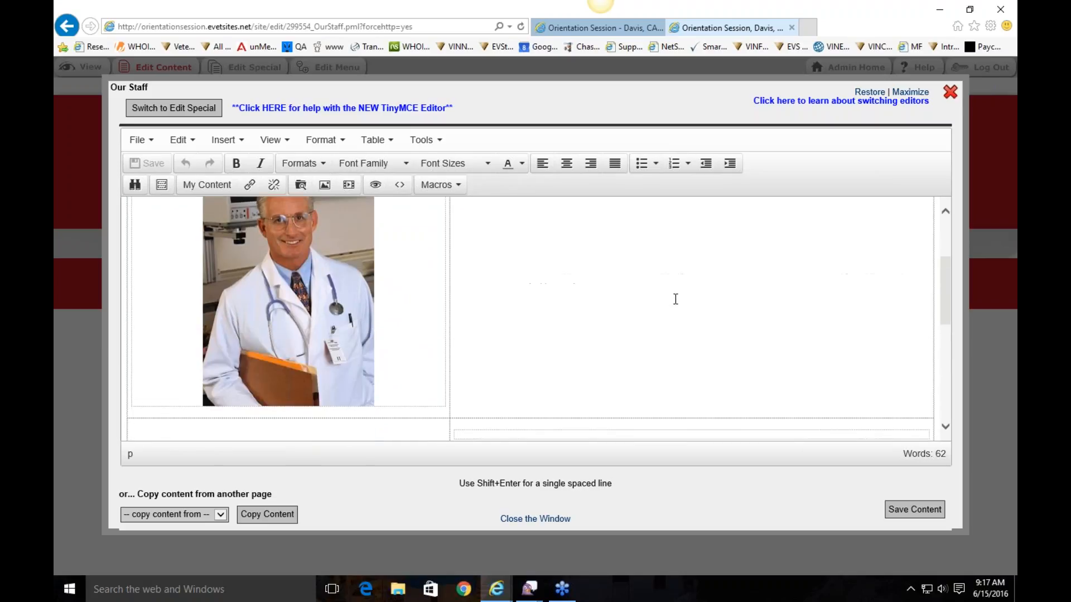
scroll(676, 299, "down", 2)
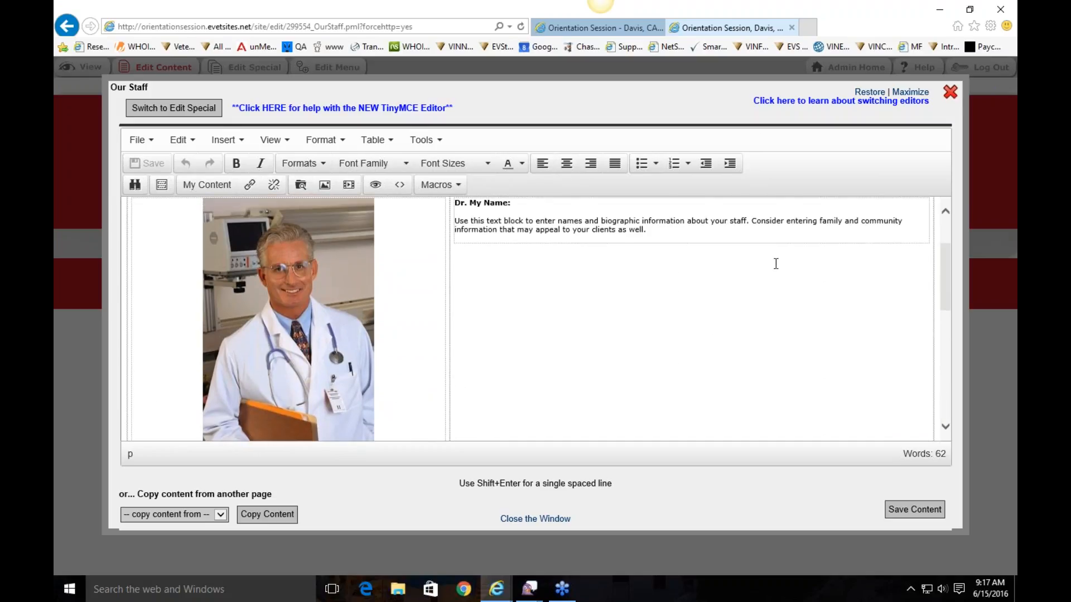
scroll(791, 365, "down", 3)
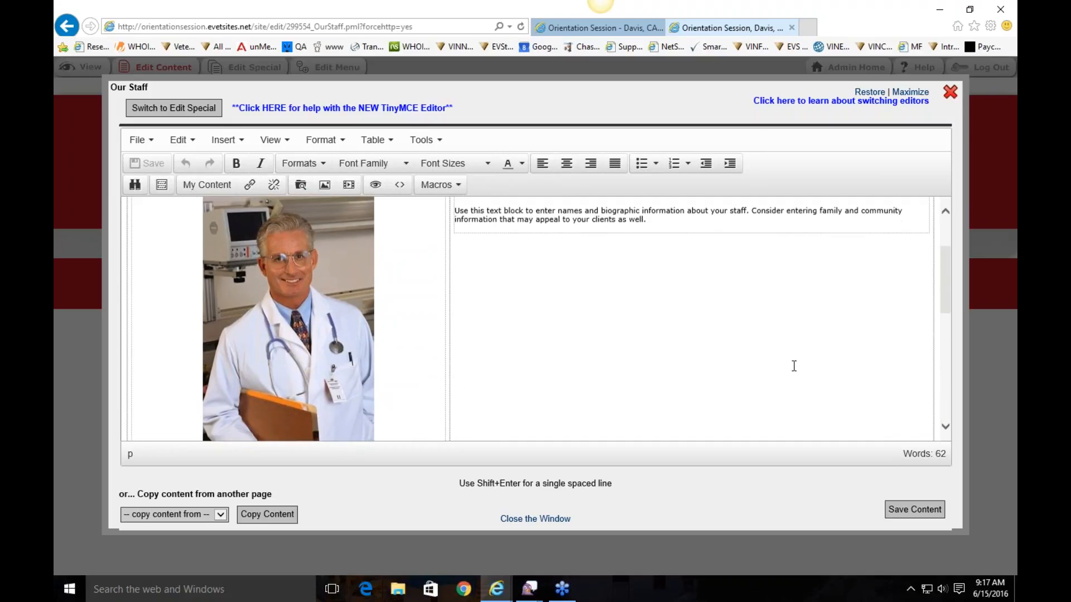
scroll(797, 351, "down", 2)
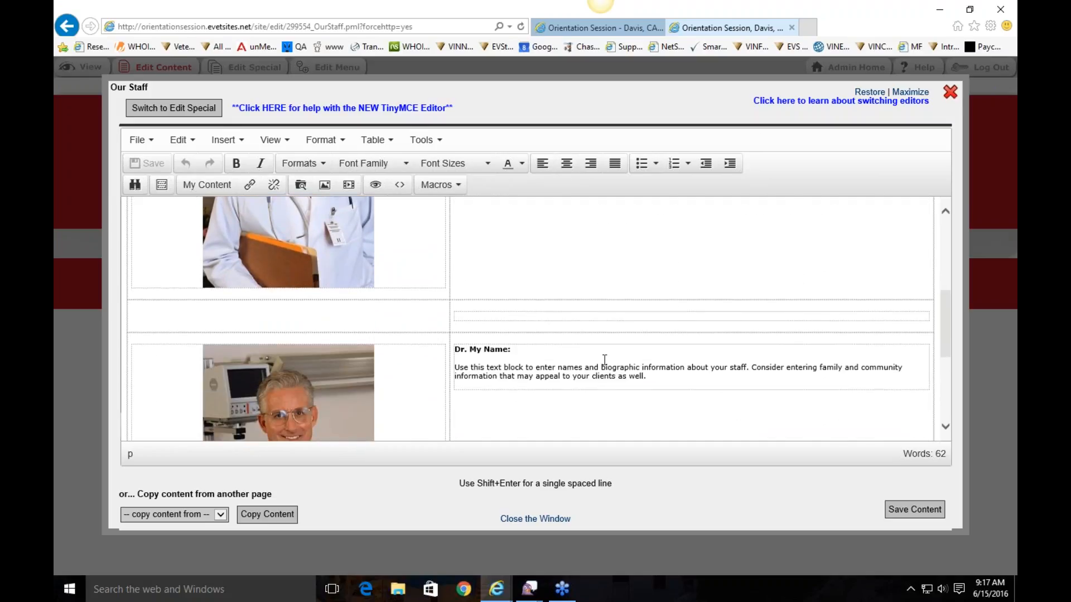
scroll(681, 362, "down", 5)
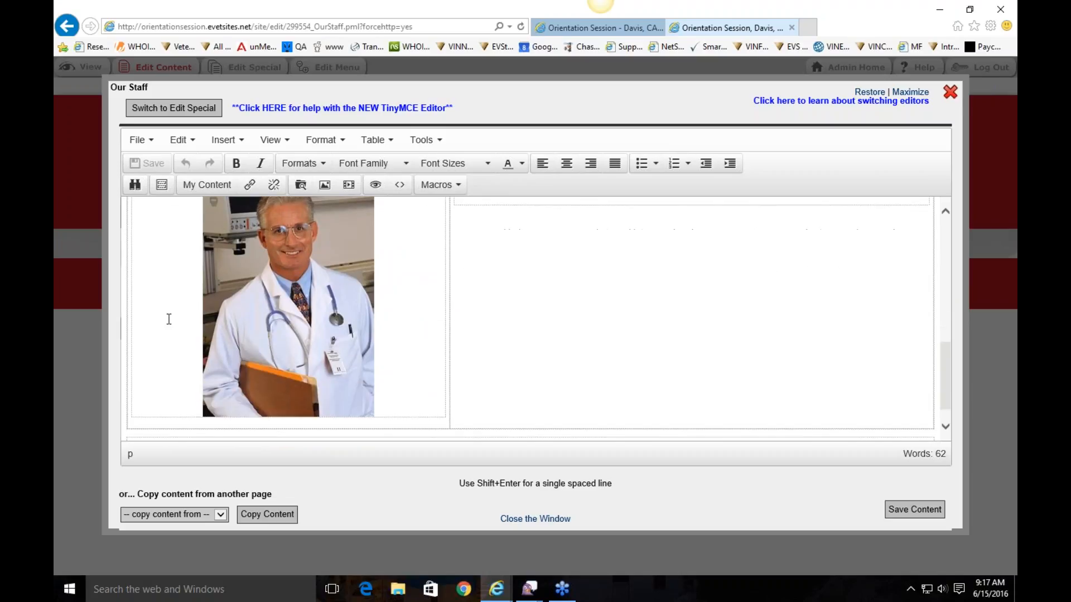
scroll(641, 388, "up", 8)
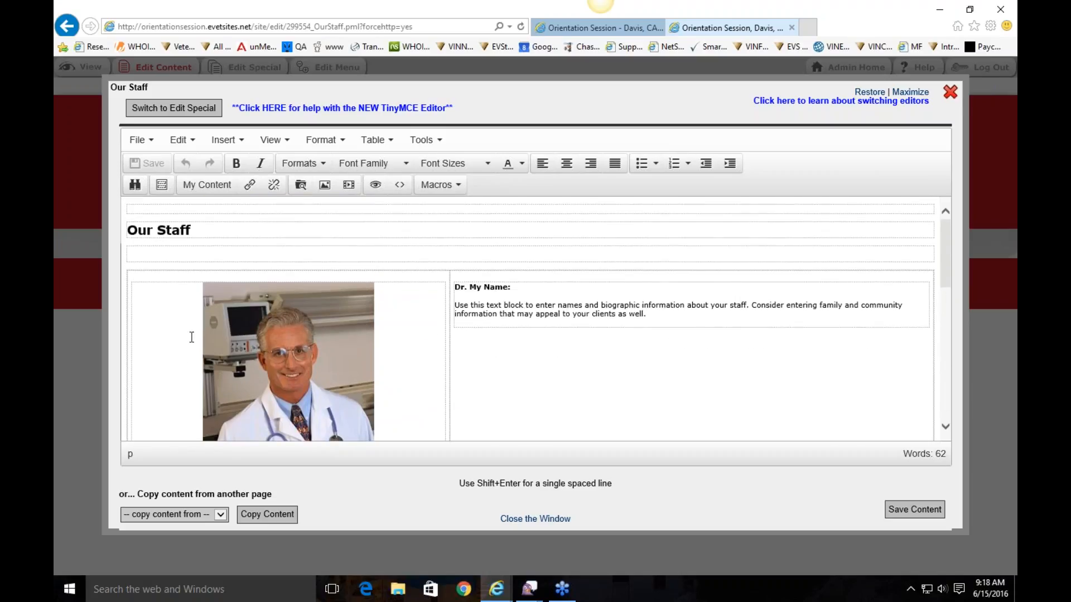
Look at the first doctor's photo editing options and close them without changes
left_click(312, 347)
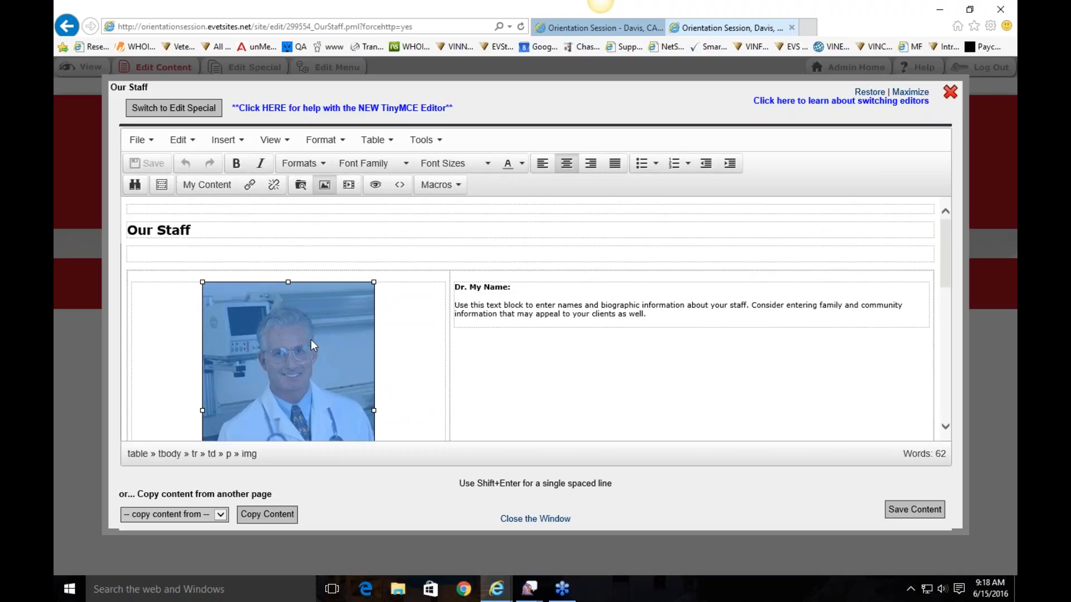
right_click(314, 299)
left_click(280, 308)
right_click(297, 315)
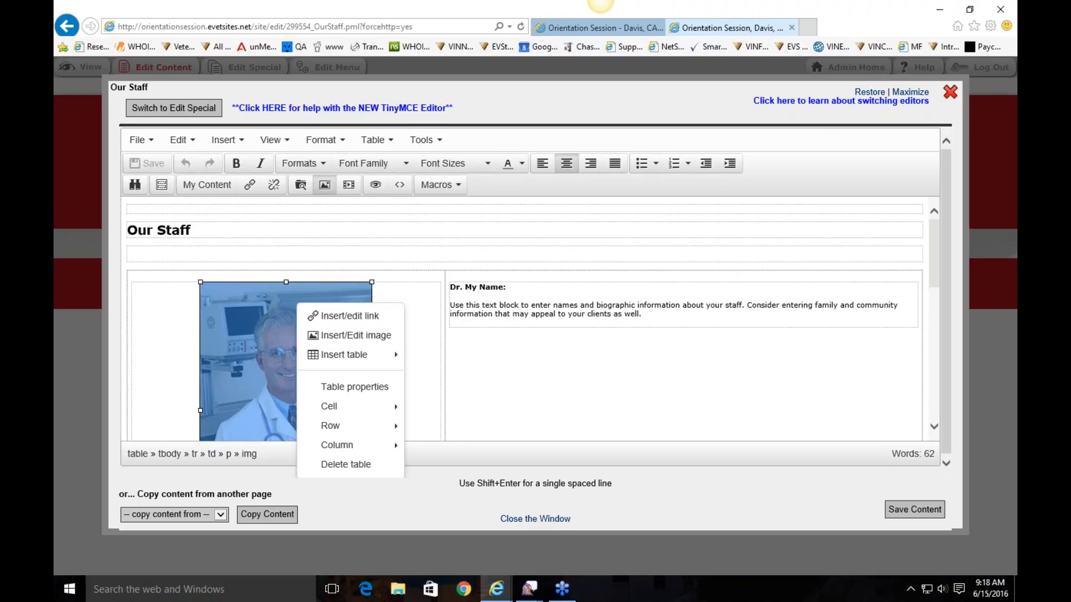
left_click(533, 337)
Replace the 'Dr. My Name:' placeholder in the first staff entry with 'smith'
left_click(506, 284)
key("BackSpace")
key("BackSpace")
key("BackSpace")
key("BackSpace")
key("BackSpace")
key("BackSpace")
key("BackSpace")
type("smith")
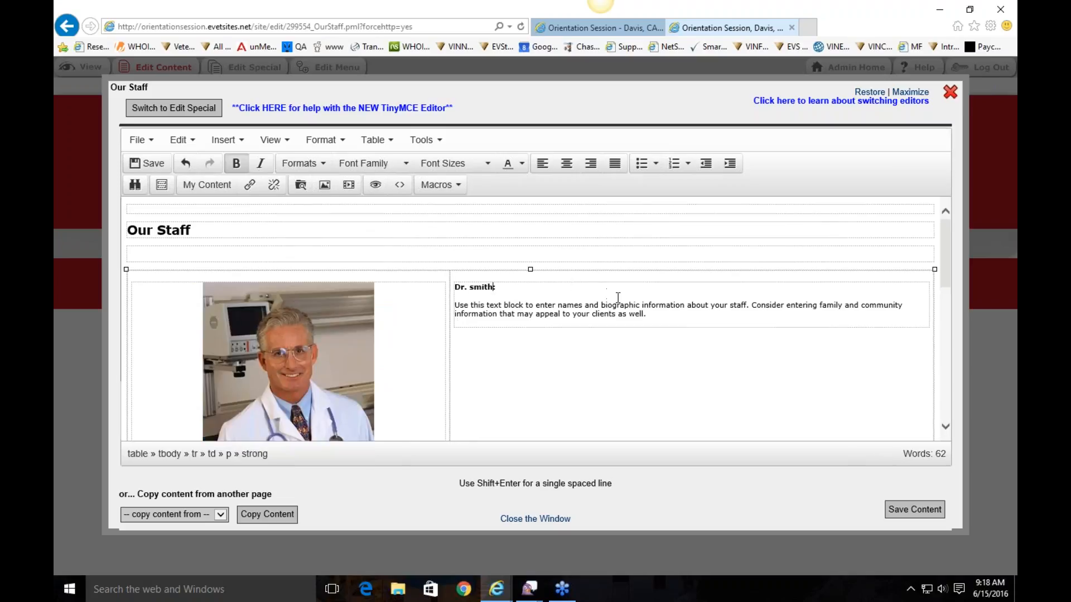
scroll(619, 297, "down", 5)
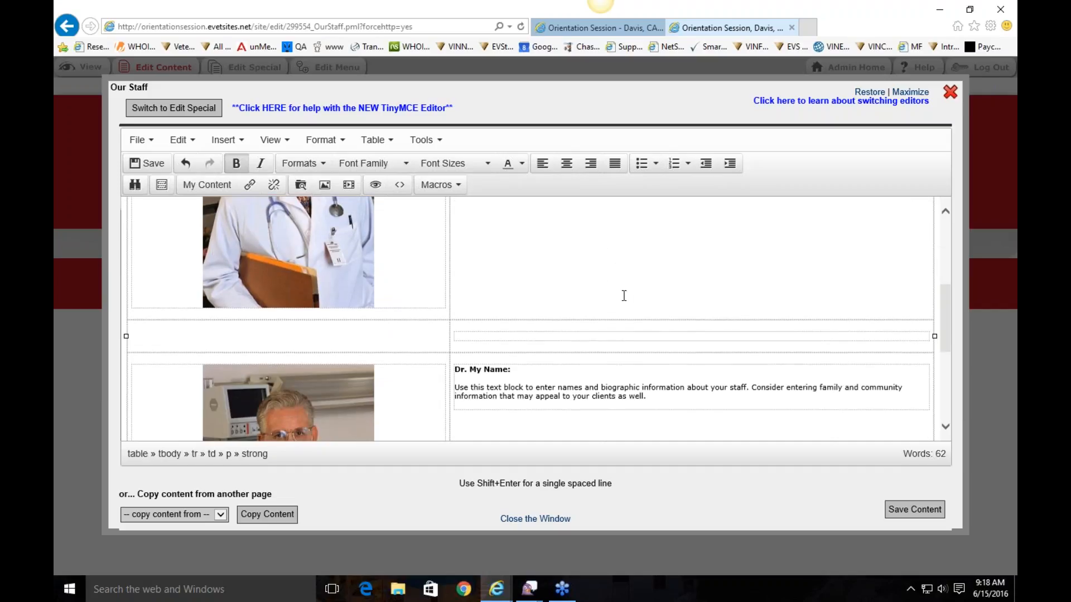
scroll(623, 296, "down", 3)
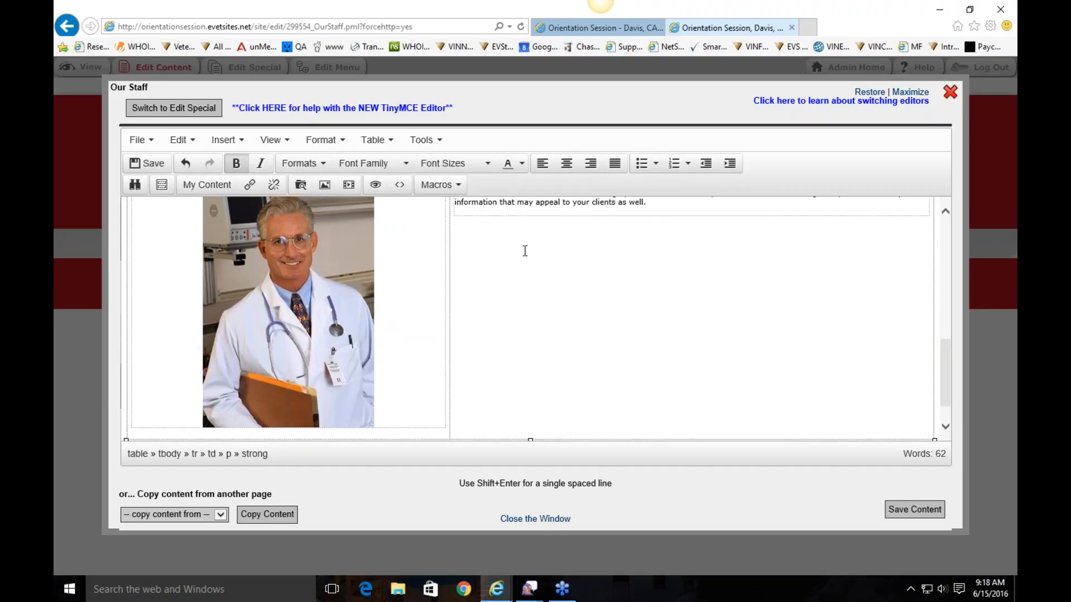
scroll(546, 392, "down", 3)
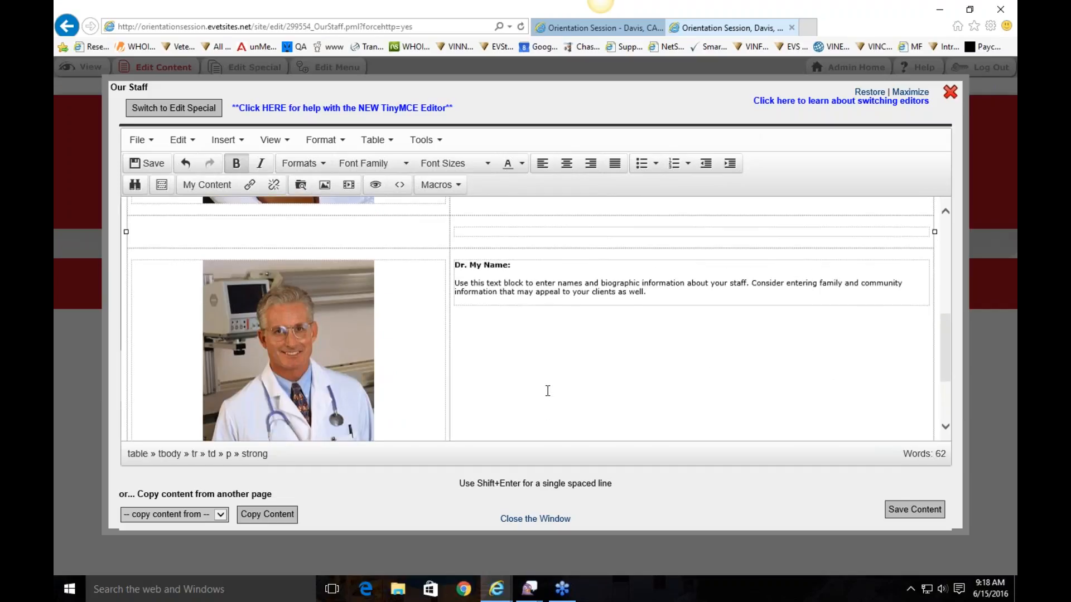
scroll(547, 391, "up", 4)
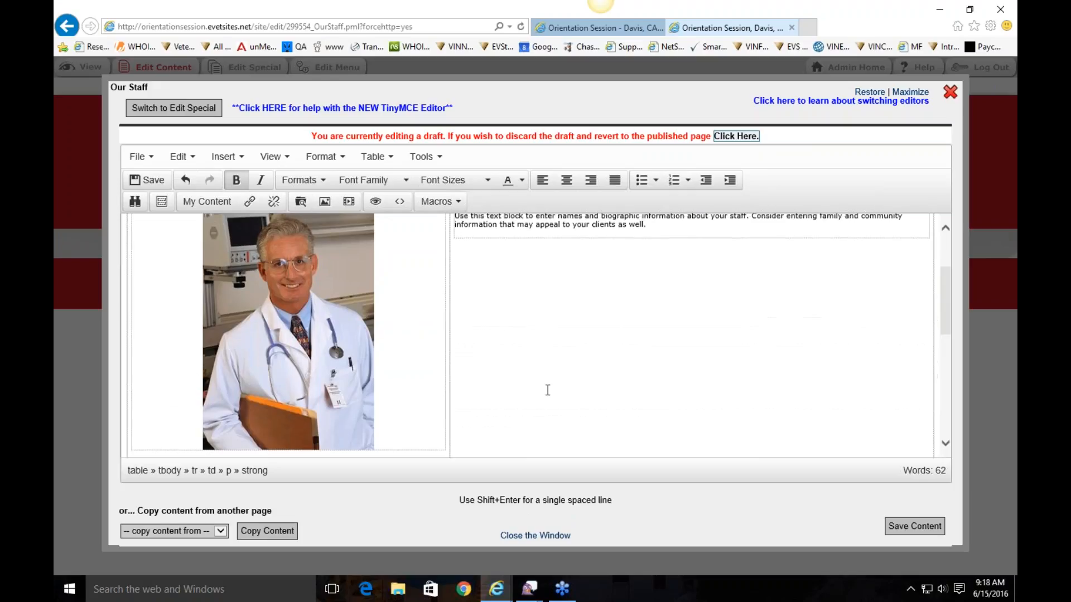
scroll(548, 390, "down", 4)
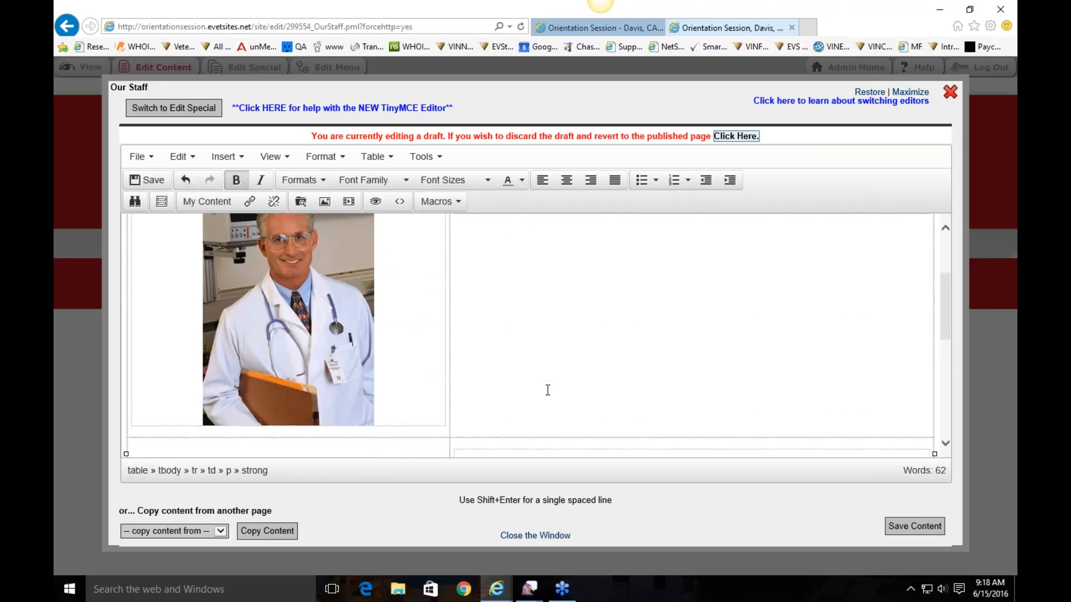
scroll(672, 340, "down", 4)
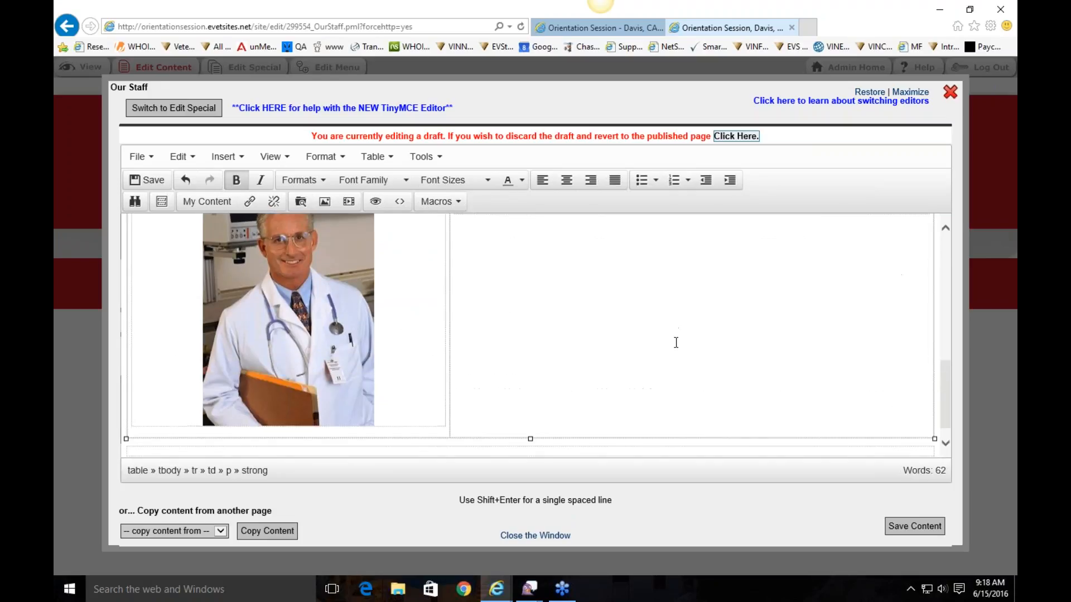
scroll(629, 304, "up", 2)
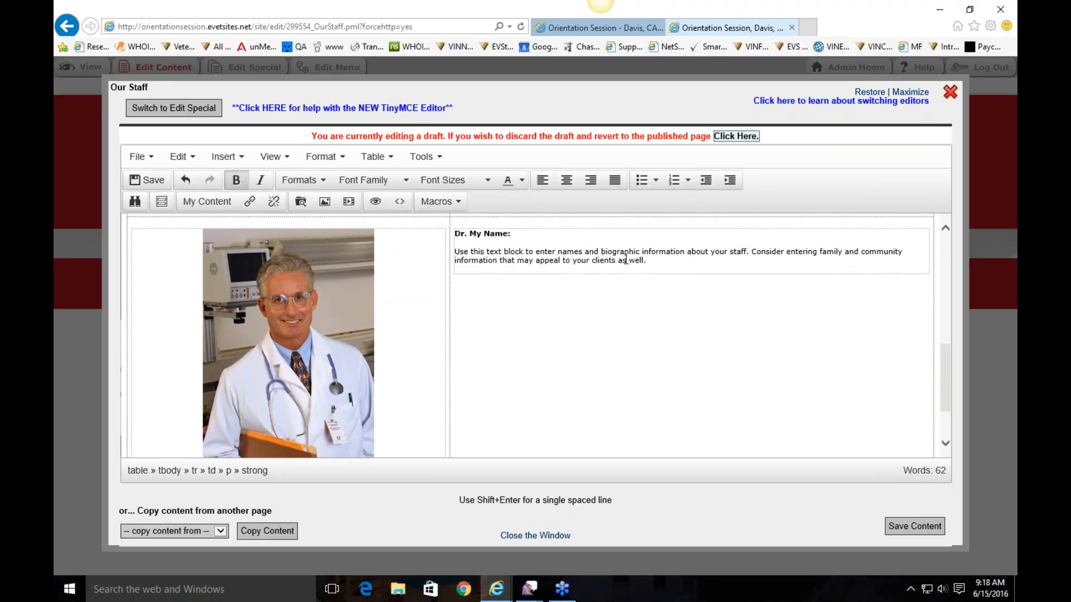
scroll(598, 359, "up", 1)
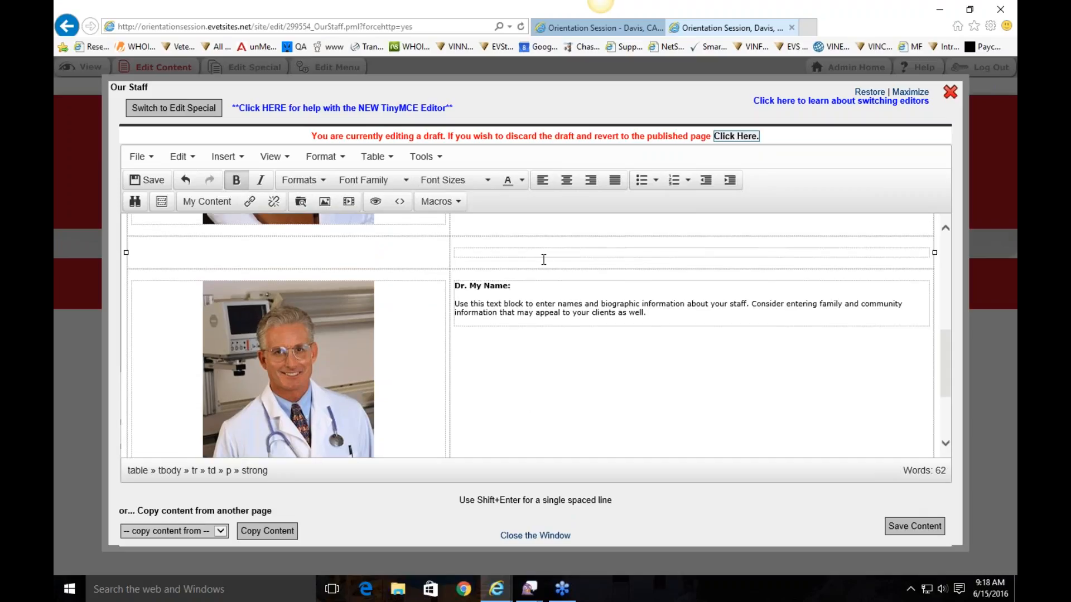
scroll(542, 320, "up", 1)
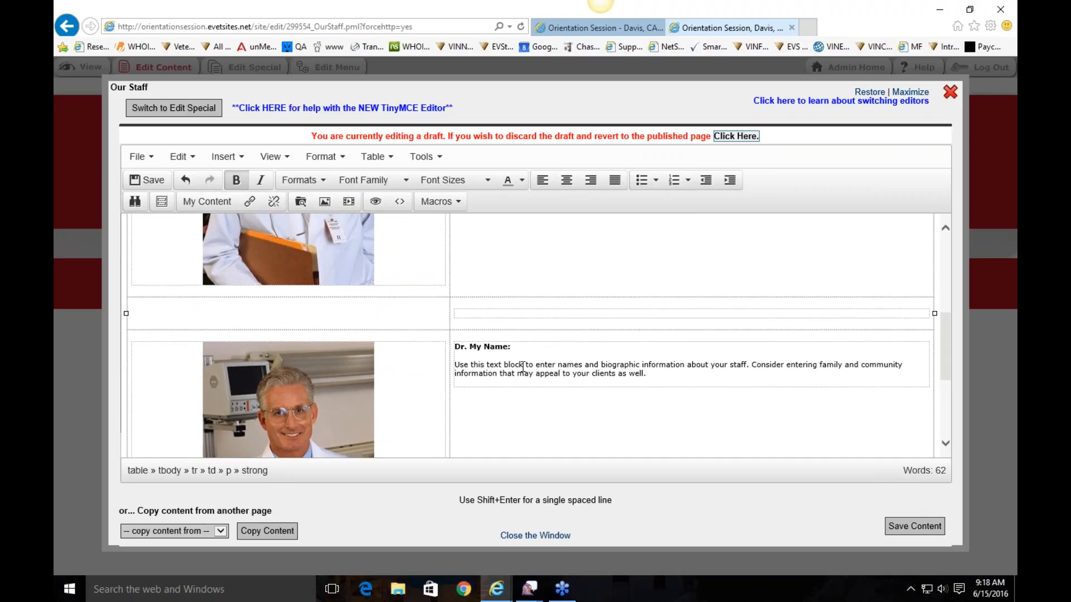
left_click(658, 375)
Open the table editing options in the first bio cell and close them without changes
scroll(693, 375, "down", 2)
right_click(678, 274)
mouse_move(738, 422)
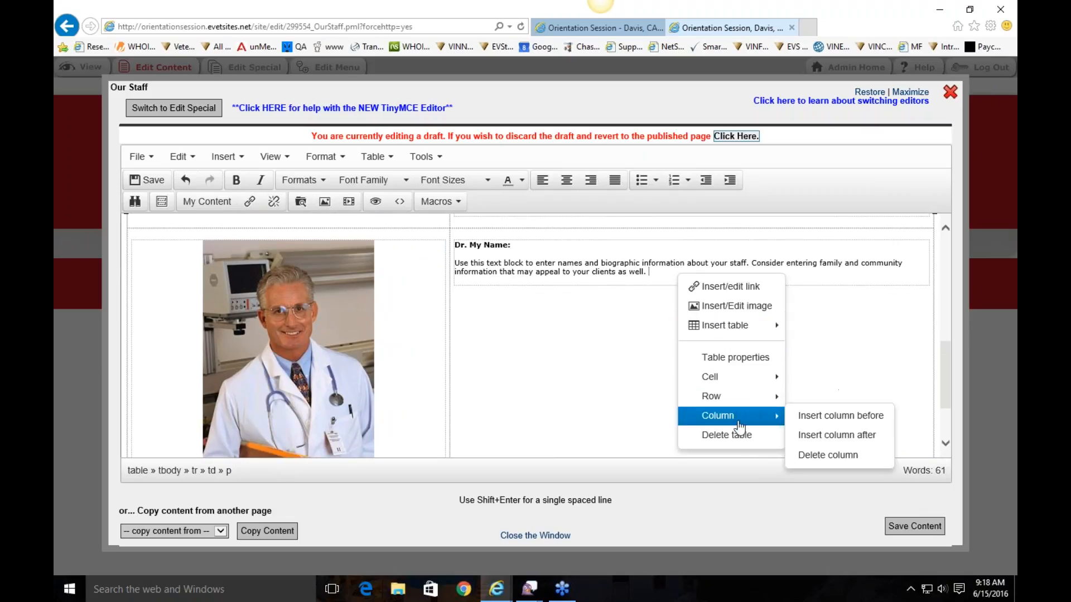
left_click(599, 316)
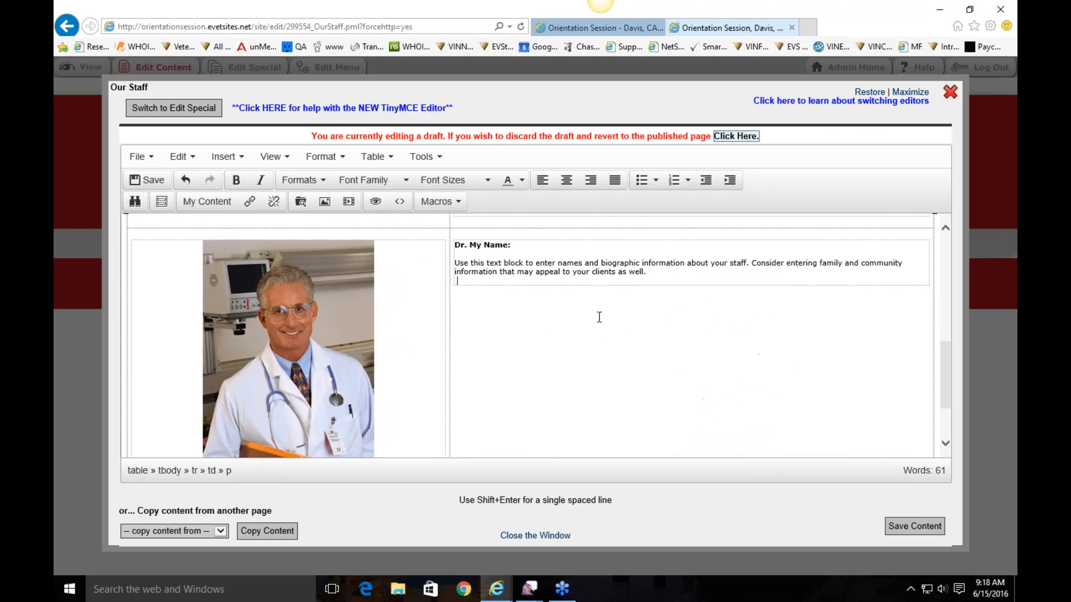
left_click(377, 165)
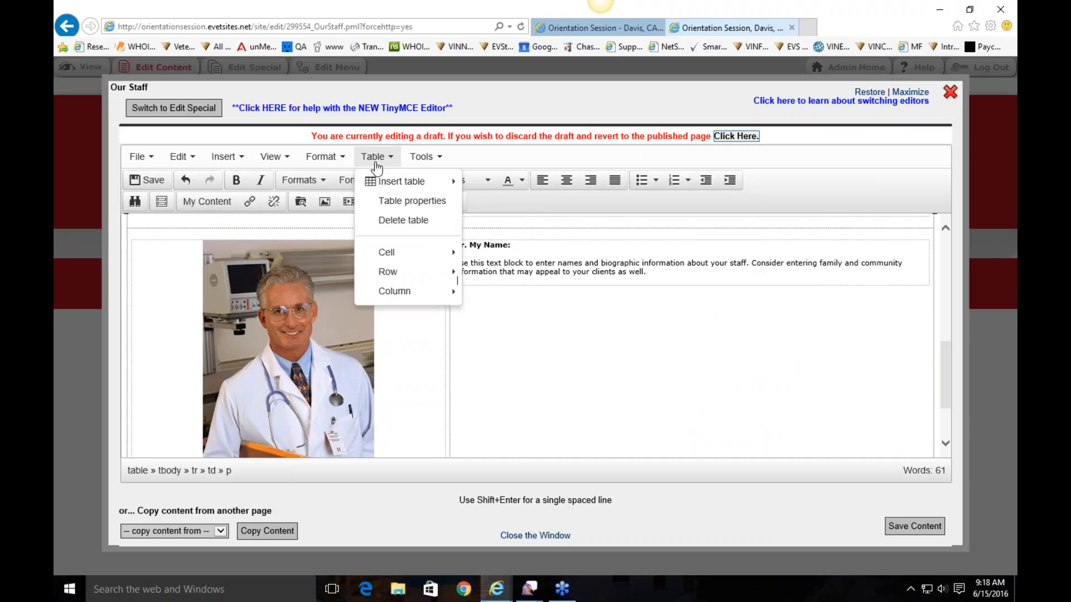
left_click(412, 202)
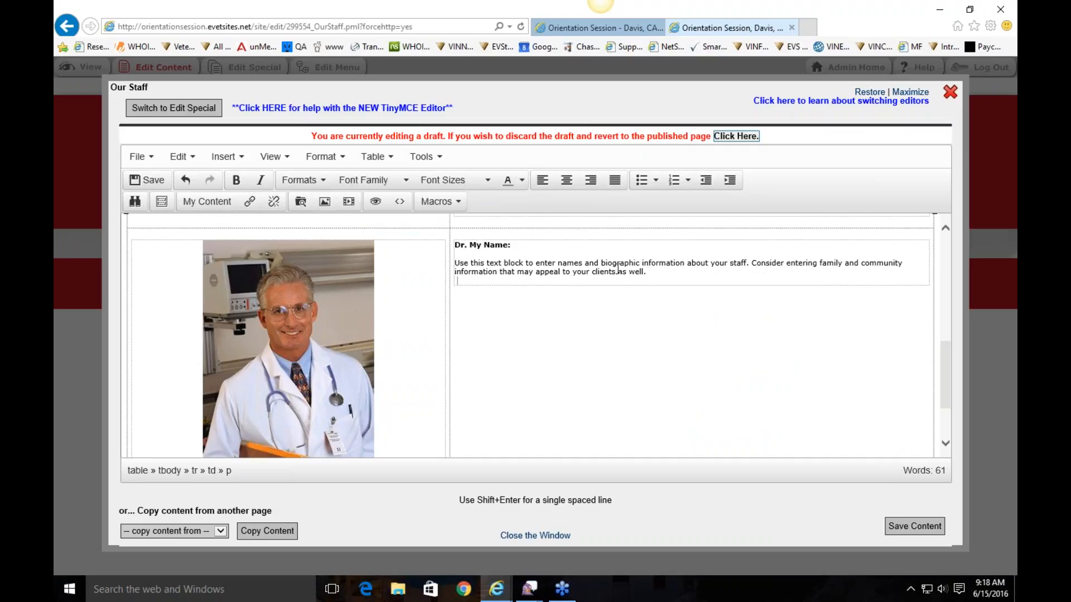
Insert a new empty row below the staff entry
right_click(592, 281)
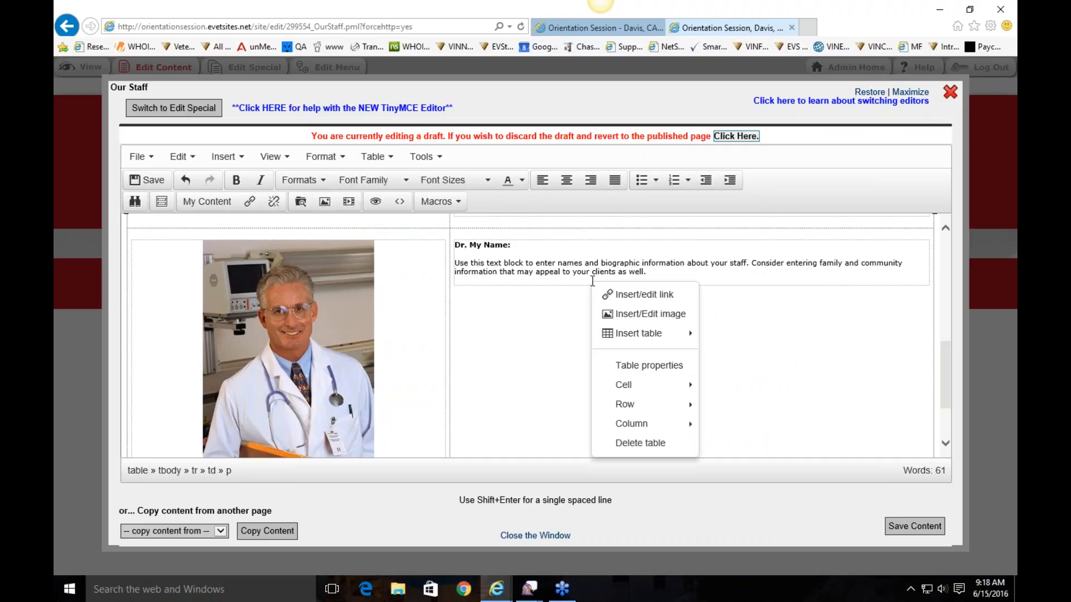
mouse_move(654, 409)
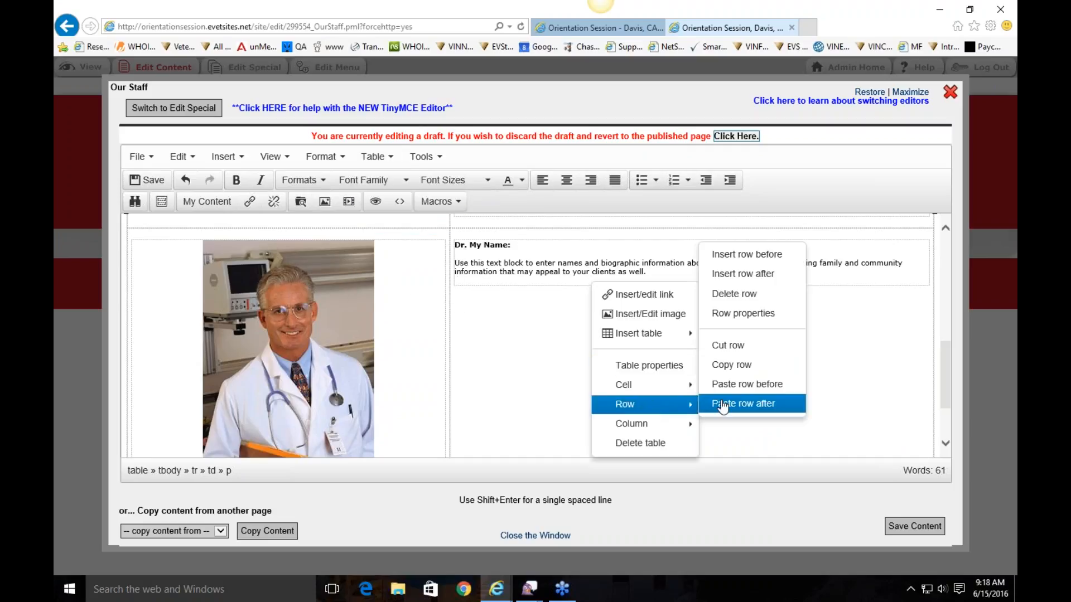
left_click(726, 275)
scroll(592, 363, "down", 3)
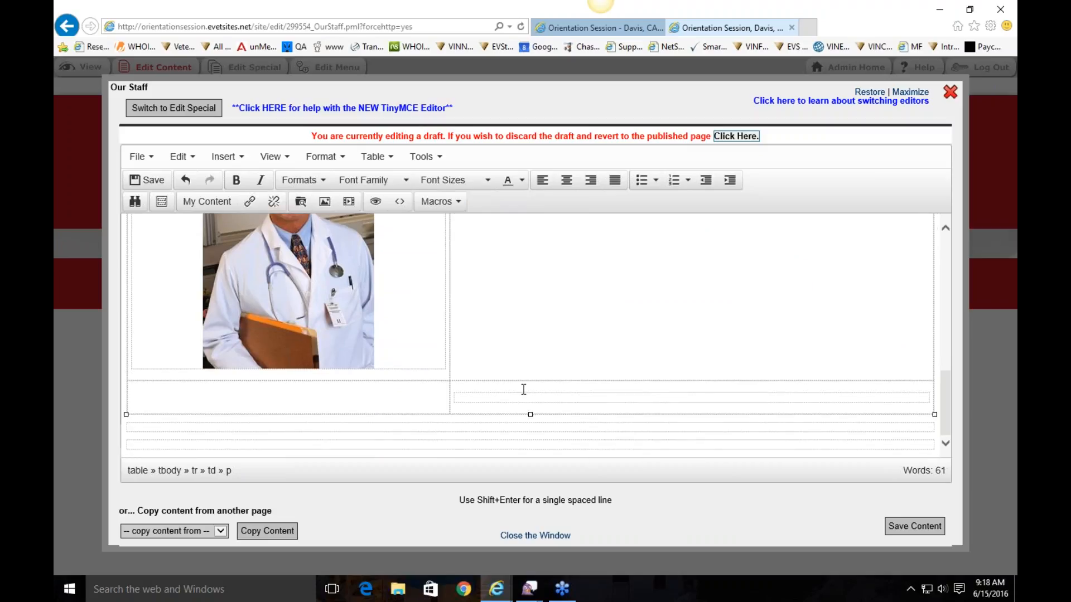
left_click(624, 399)
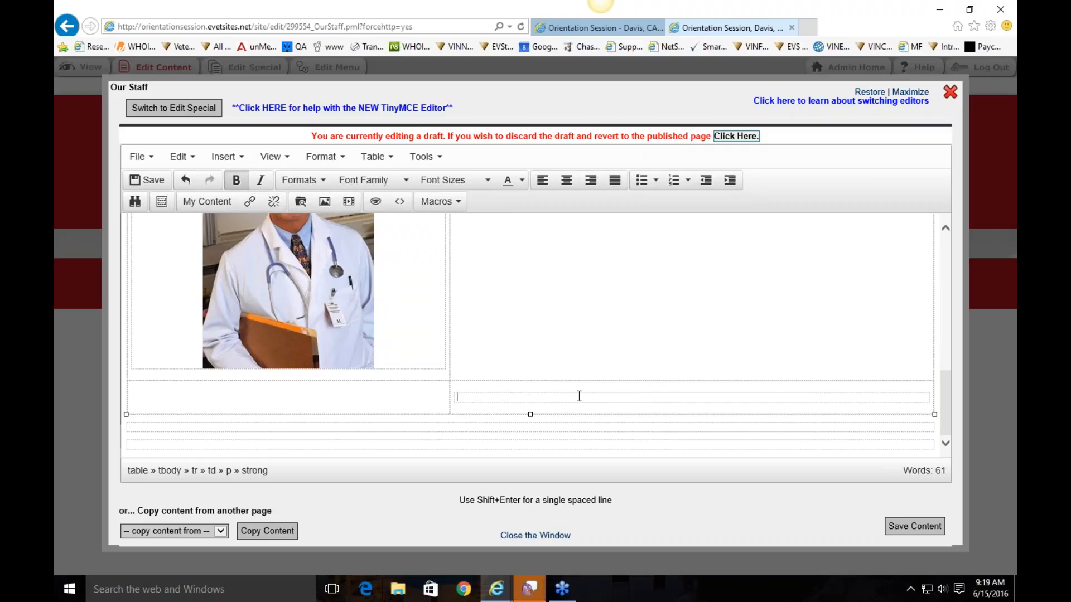
Insert a second empty row, type 'Bio' in its right cell and paste into its left cell
right_click(472, 395)
mouse_move(508, 442)
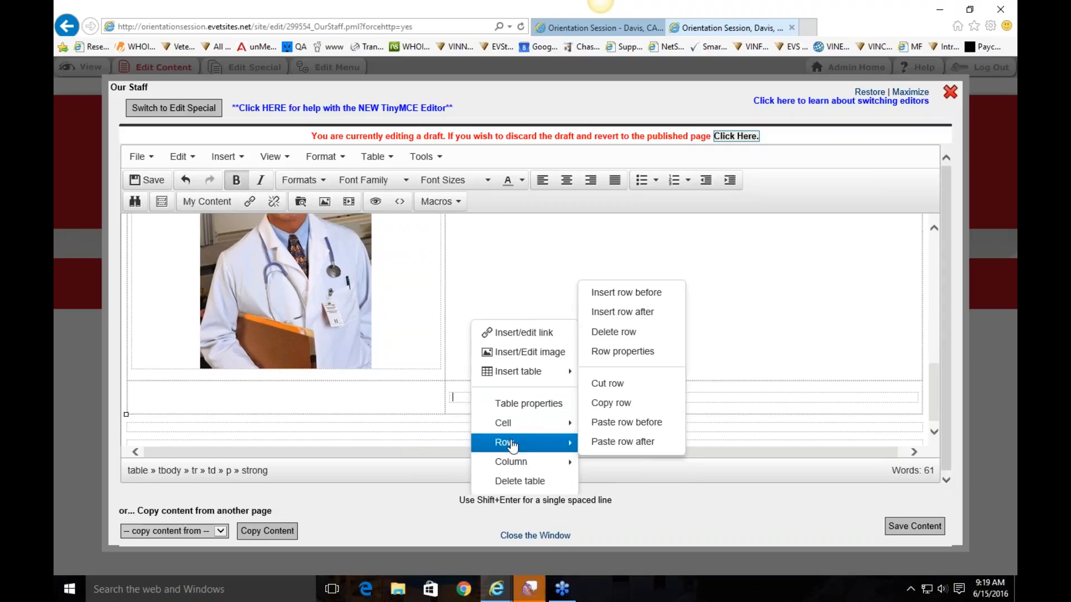
left_click(620, 316)
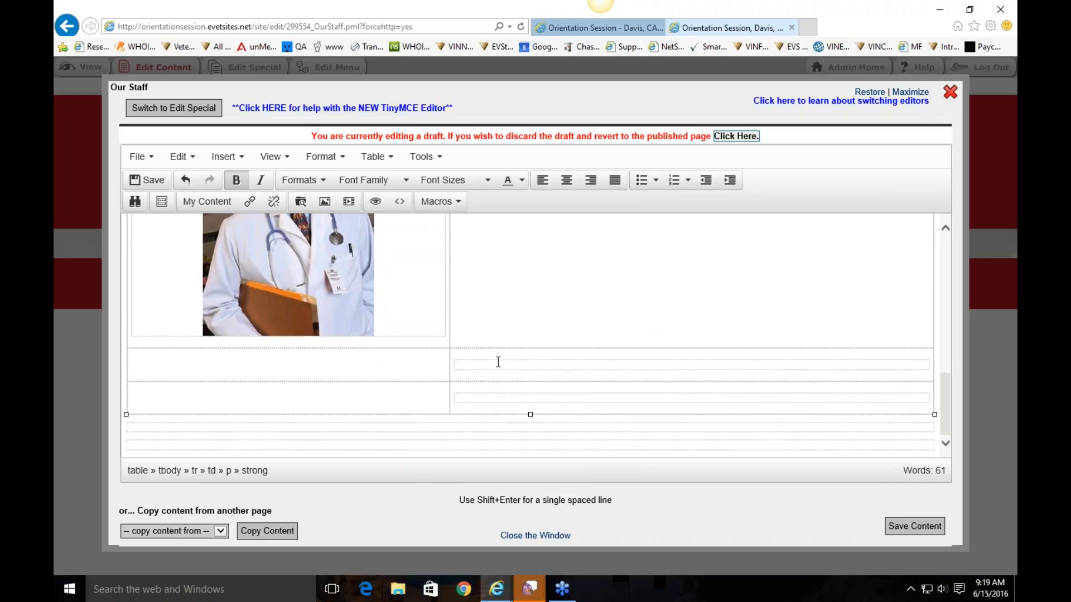
left_click(497, 393)
type("Bio")
left_click(302, 401)
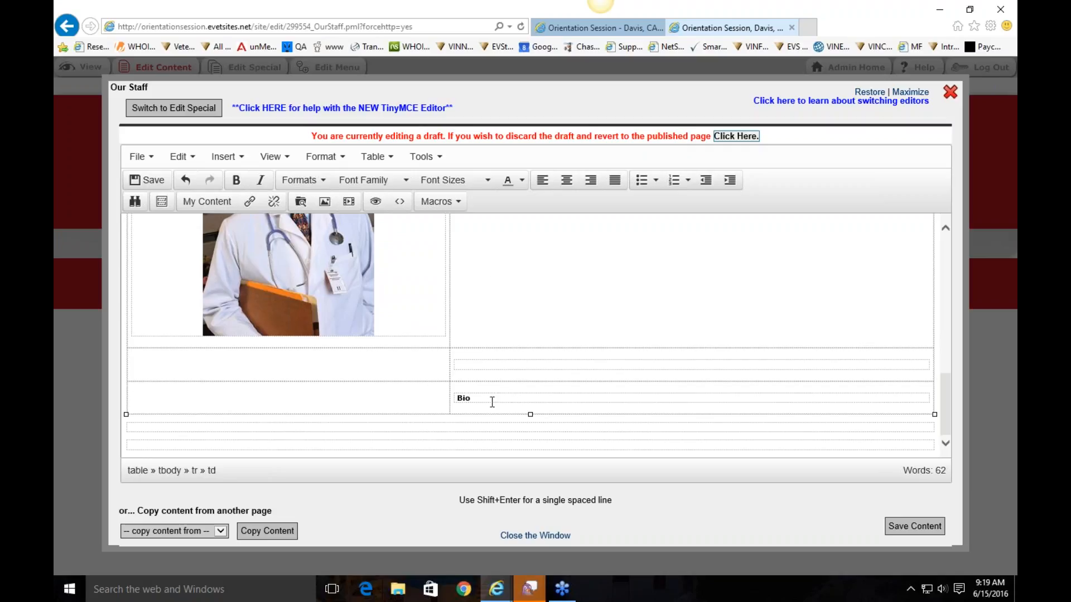
key("ctrl+v")
scroll(556, 428, "up", 3)
scroll(558, 415, "up", 2)
left_click(673, 268)
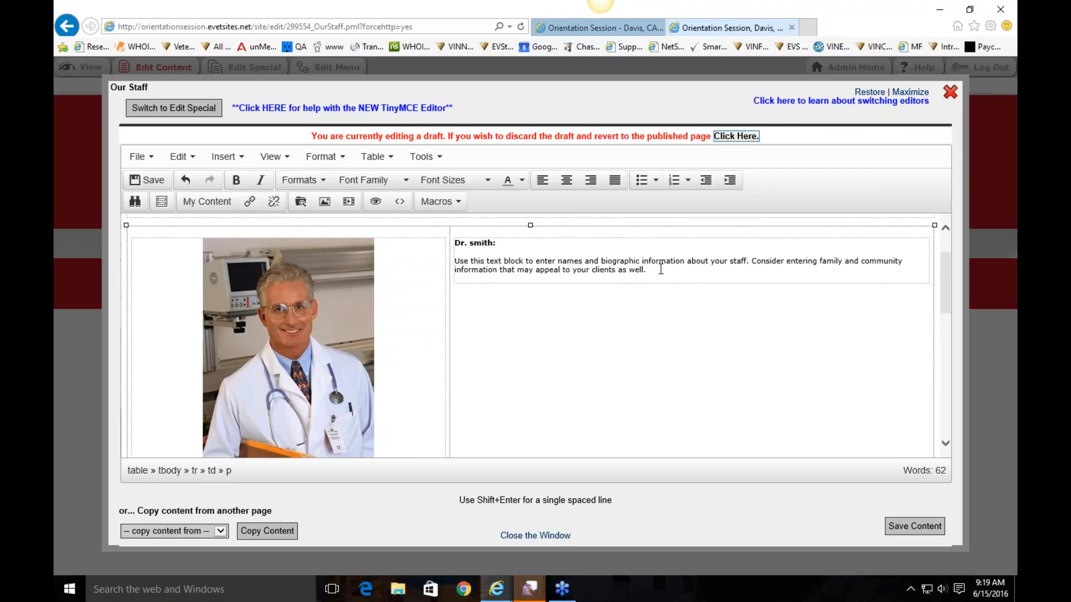
Add a 'School Information' column beside the first bio, then delete that column again
right_click(662, 269)
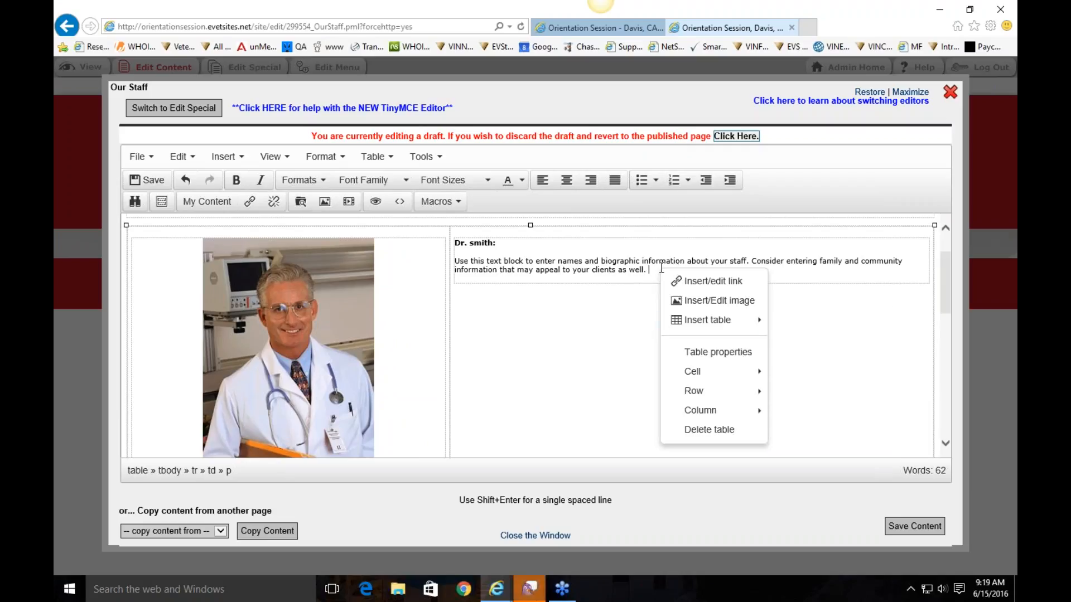
mouse_move(697, 411)
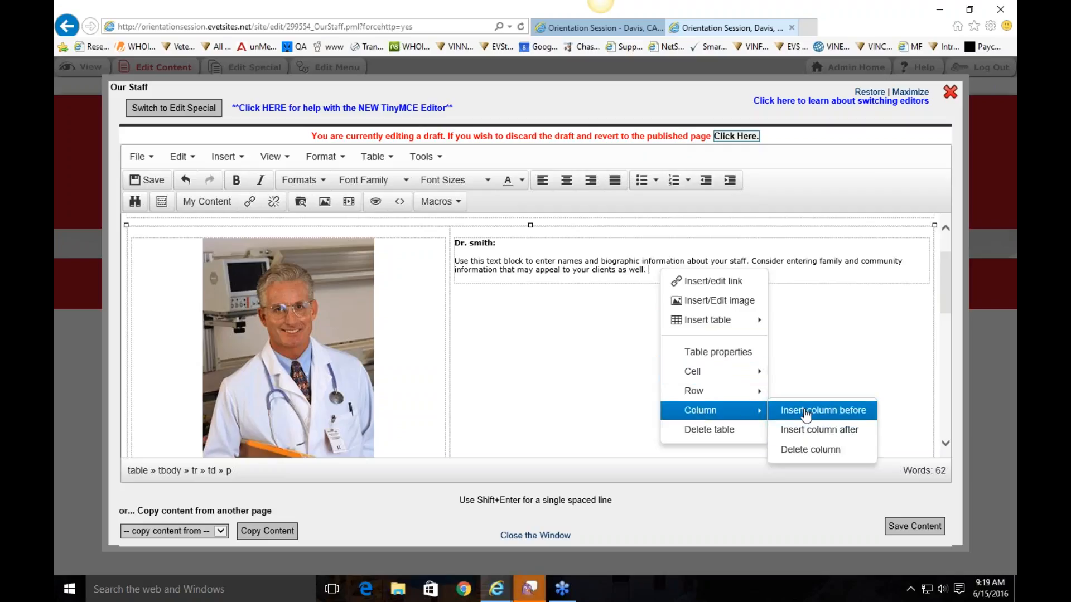
left_click(826, 430)
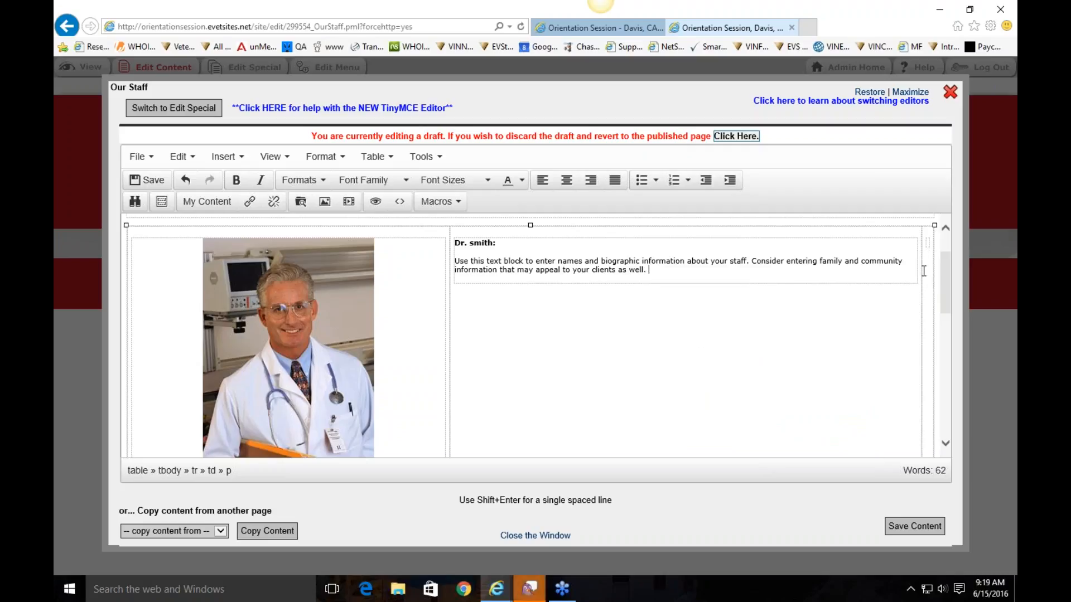
left_click(928, 270)
type("School Information")
key("Return")
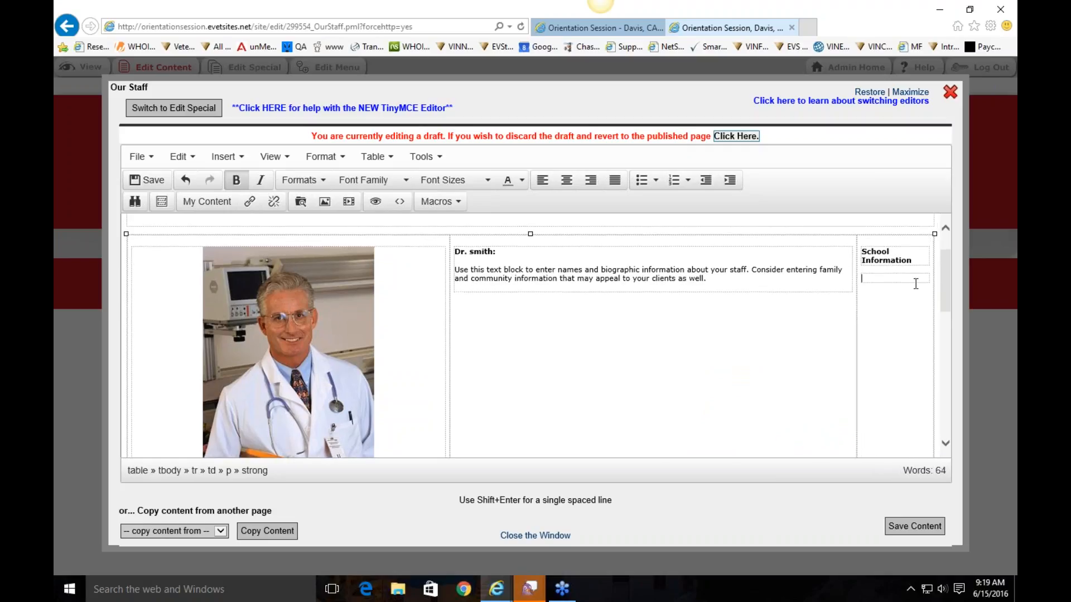
scroll(904, 329, "down", 10)
scroll(903, 341, "up", 10)
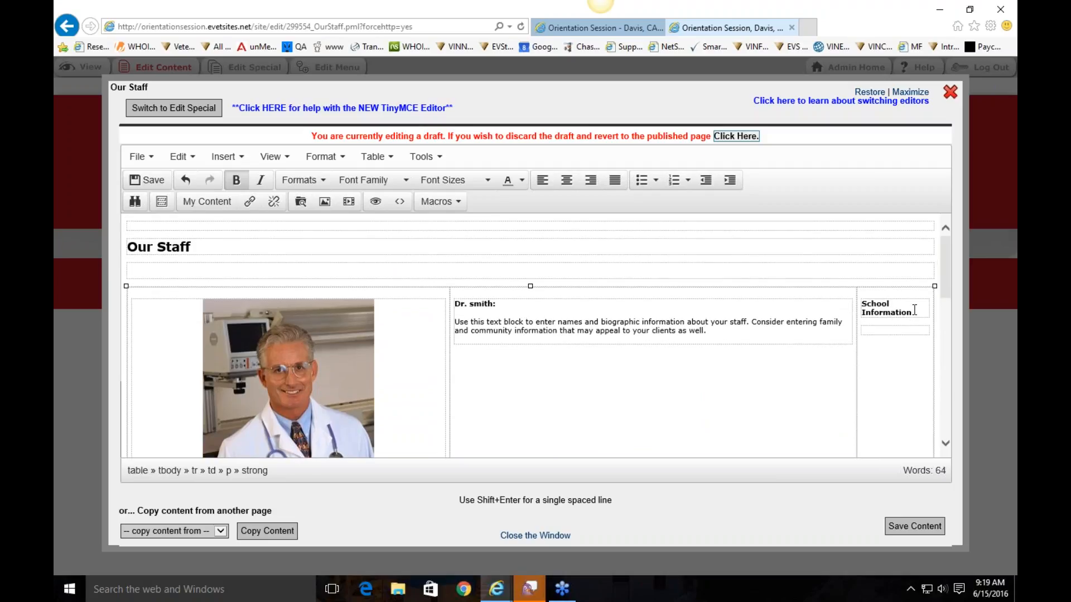
right_click(887, 330)
mouse_move(881, 463)
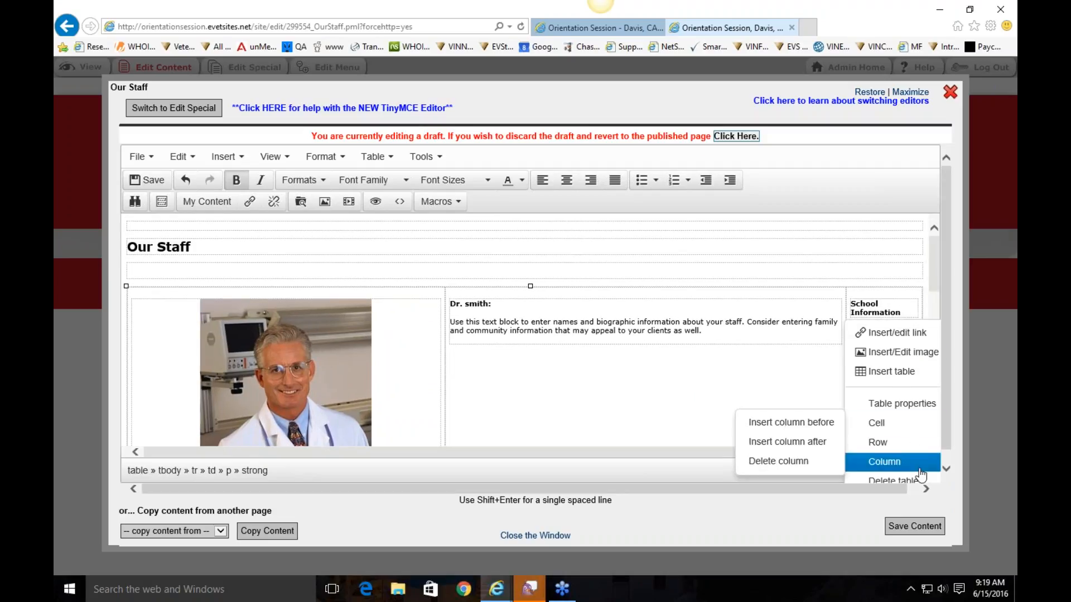
left_click(817, 468)
Delete the row holding 'Bio' at the bottom of the staff table
scroll(733, 393, "down", 6)
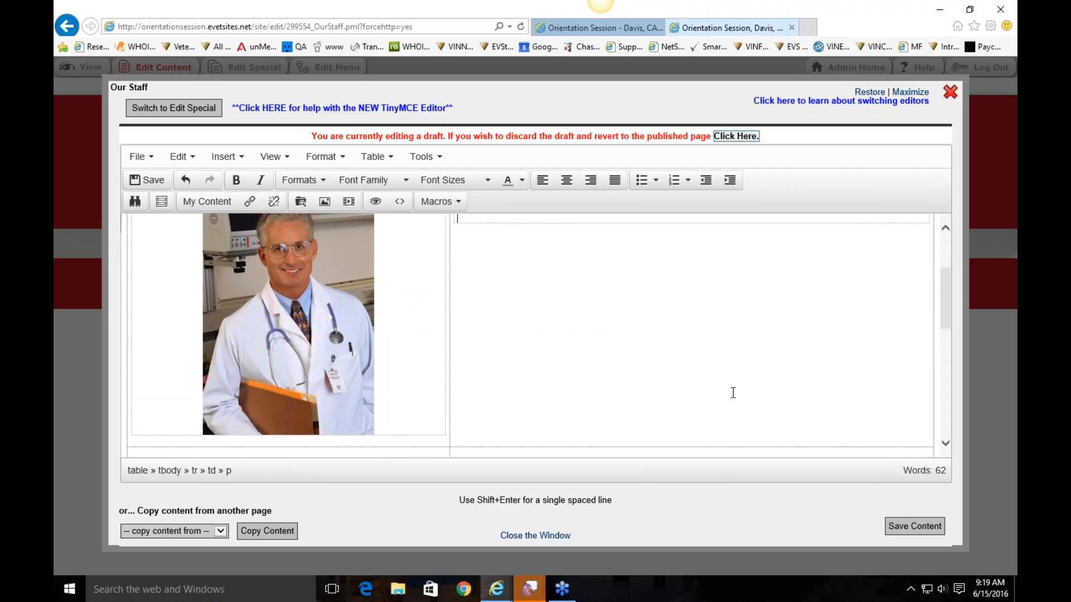
left_click(604, 403)
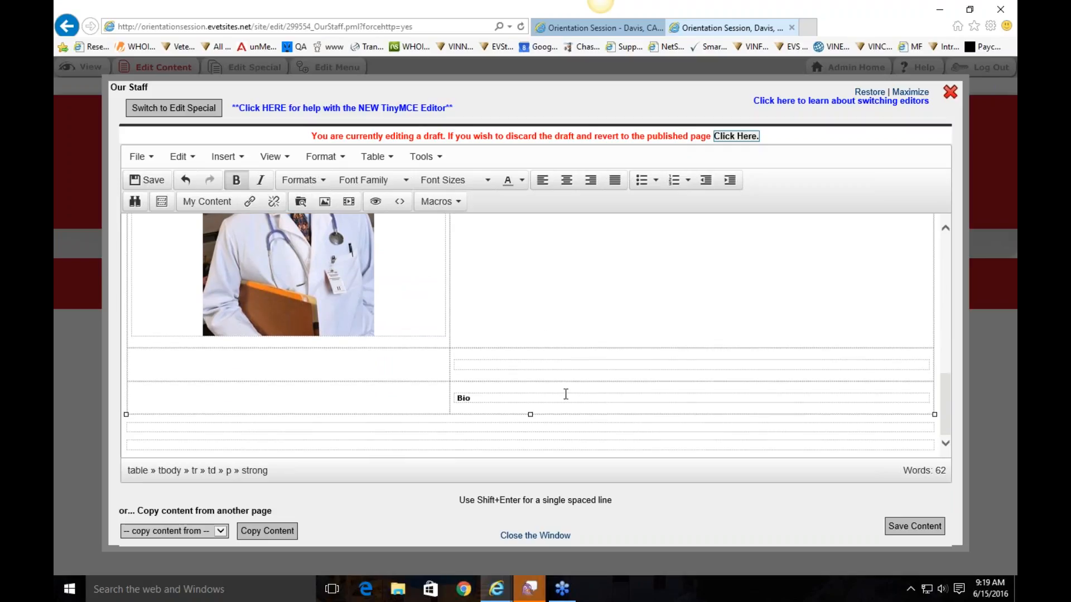
right_click(525, 400)
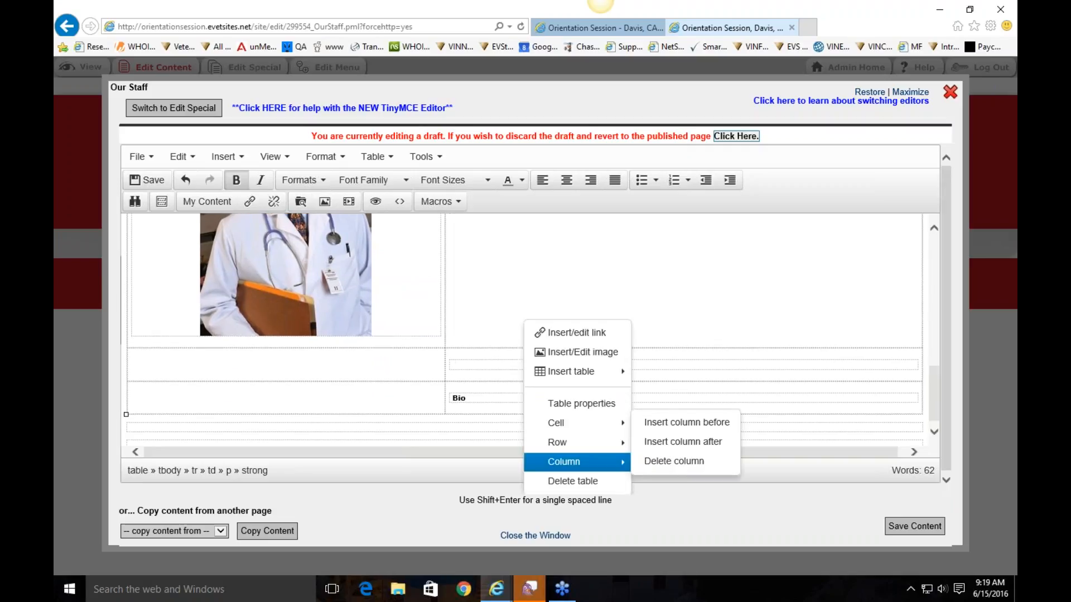
mouse_move(612, 445)
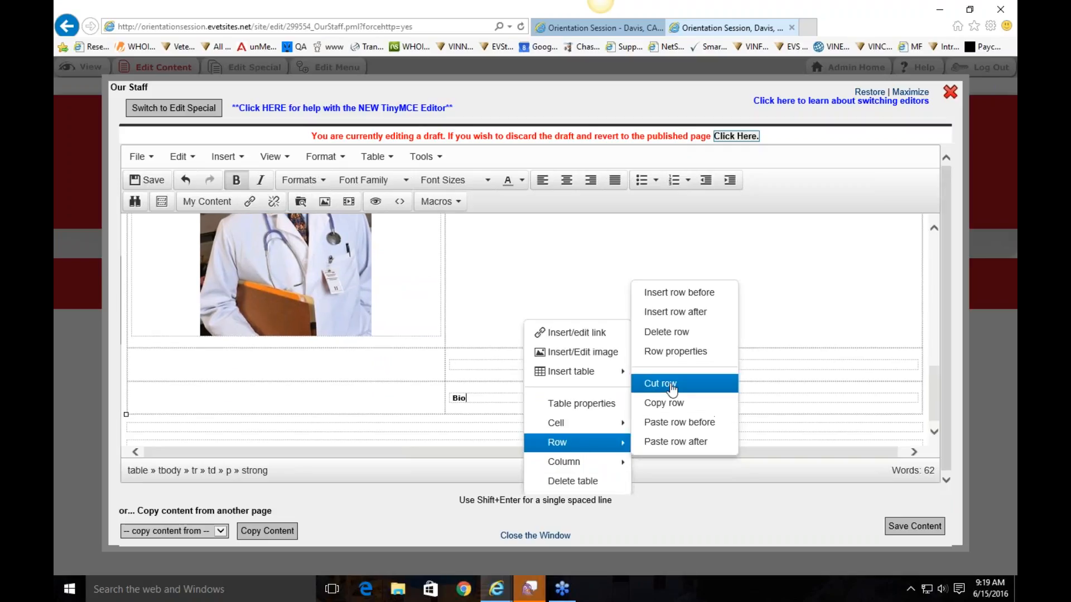
left_click(698, 333)
scroll(540, 405, "up", 8)
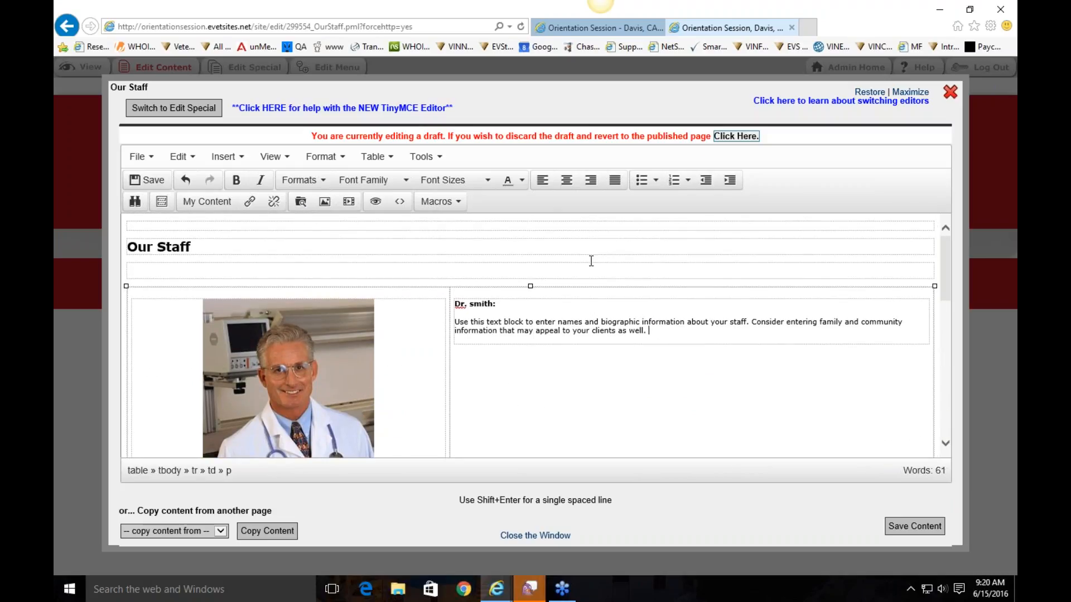
left_click(391, 161)
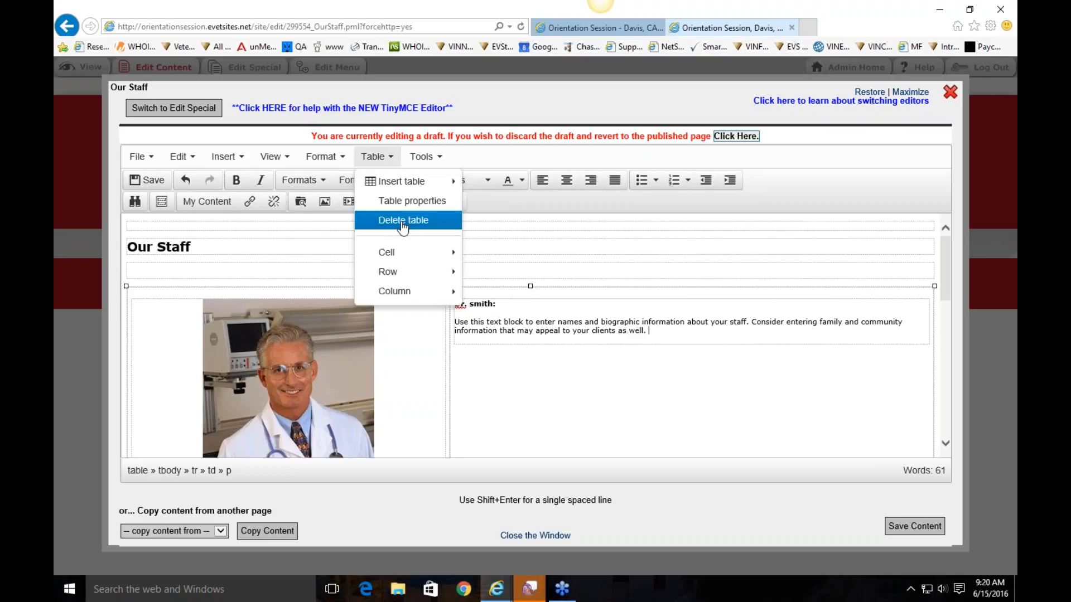
right_click(696, 330)
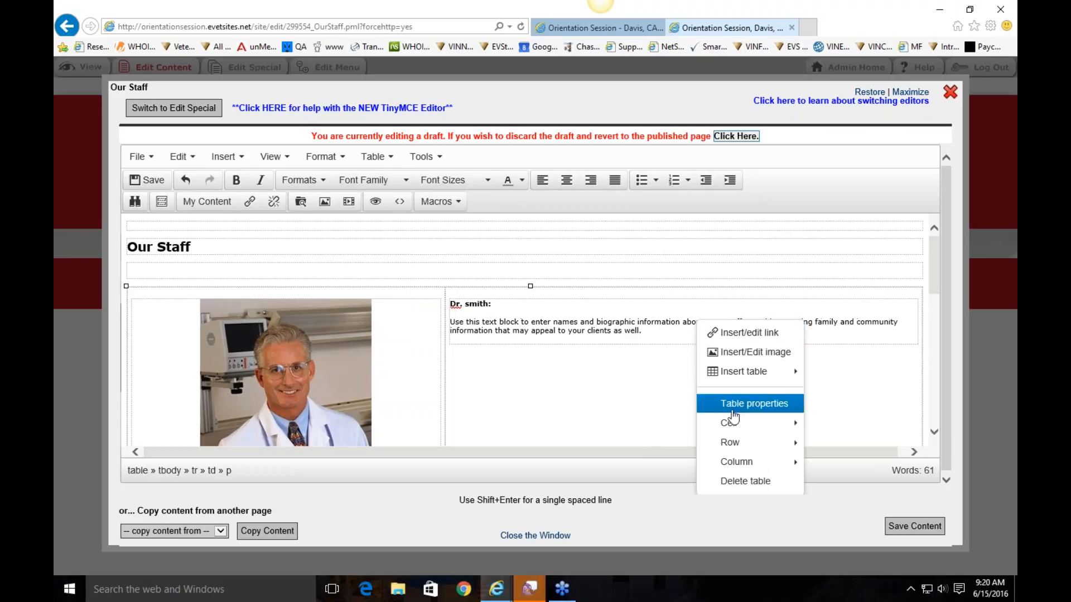
left_click(754, 403)
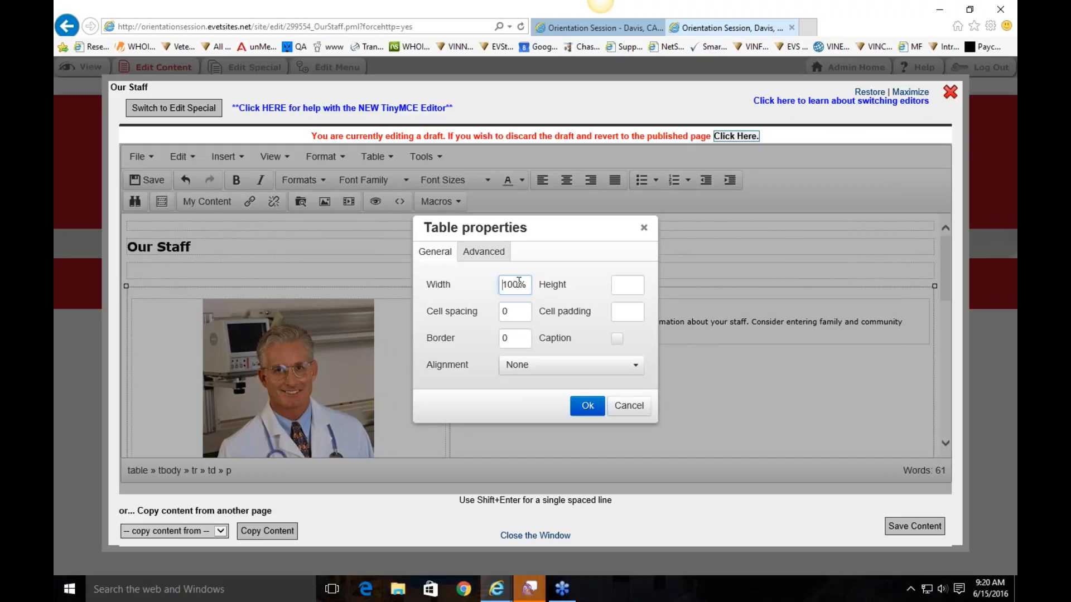
left_click_drag(519, 283, 507, 286)
left_click(536, 369)
left_click(535, 369)
left_click(496, 254)
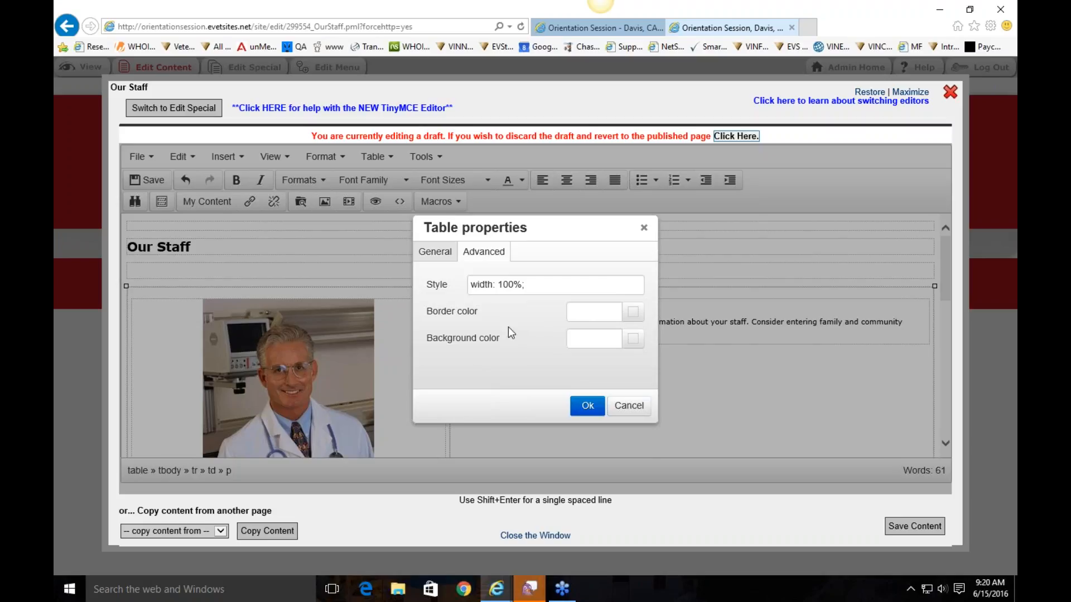
left_click(632, 345)
left_click(515, 269)
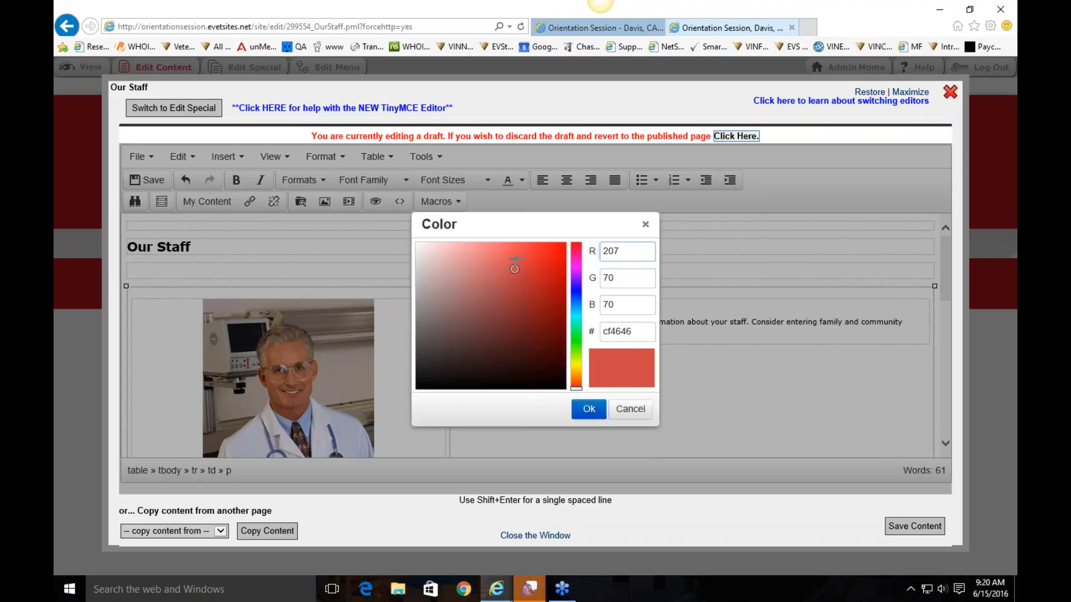
left_click(501, 255)
left_click(634, 410)
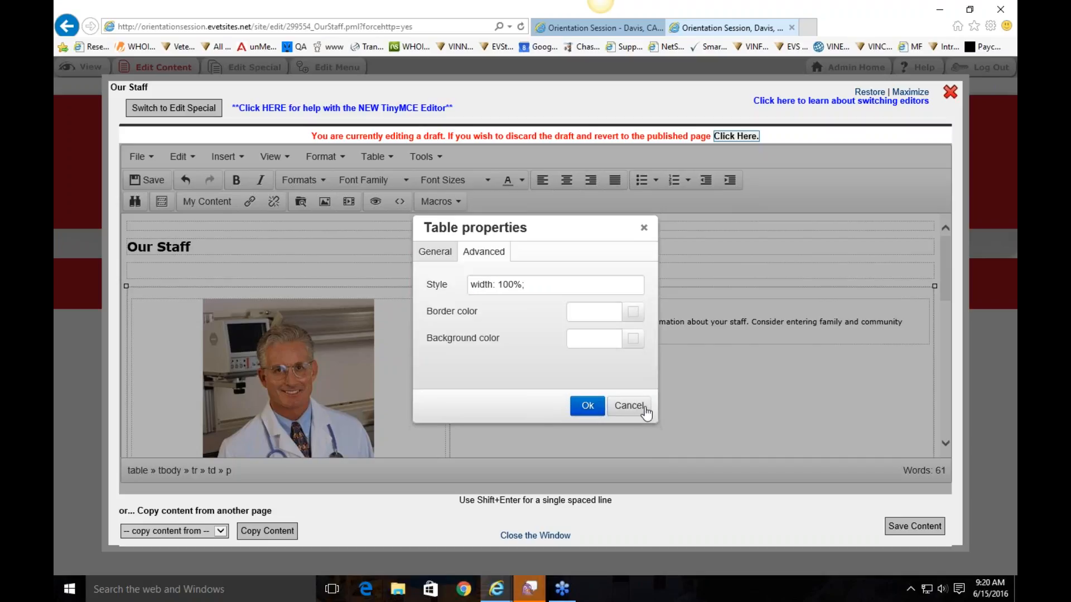
left_click(629, 406)
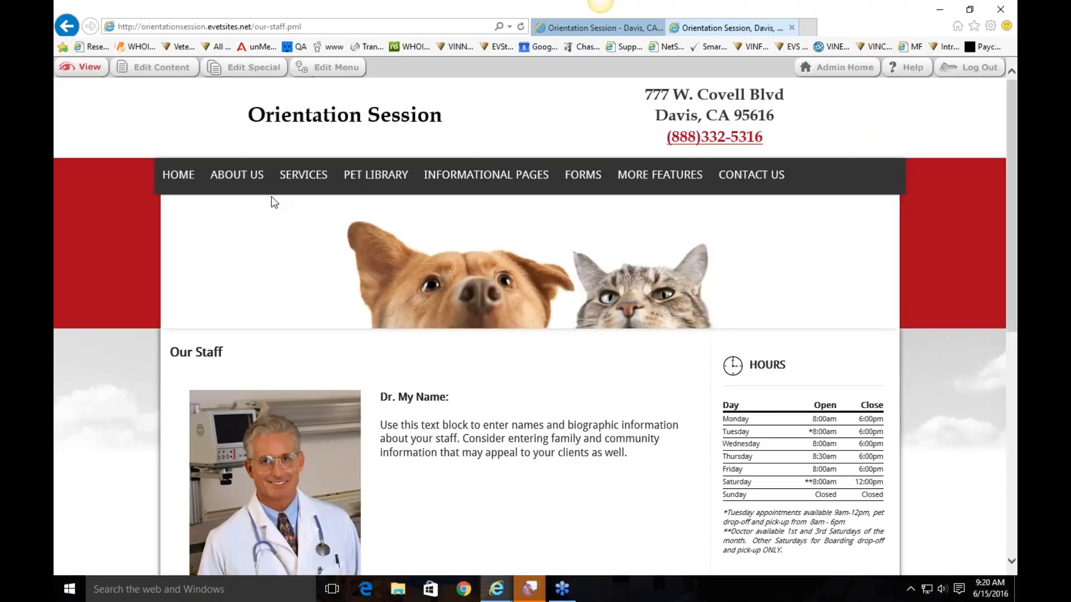
Go to the Hours page under About Us and open its content editor
mouse_move(243, 180)
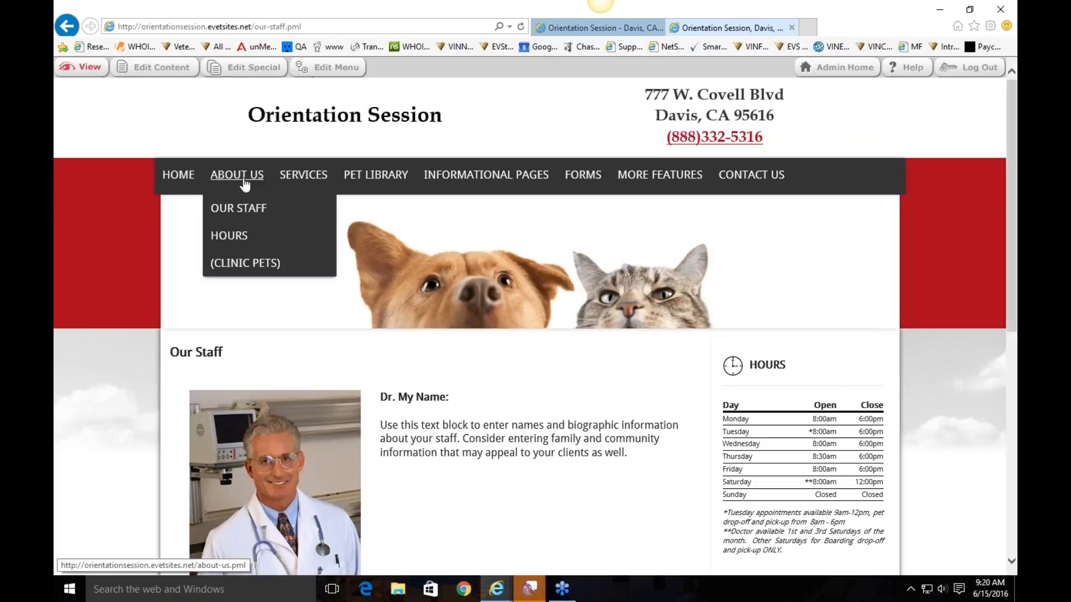
left_click(229, 237)
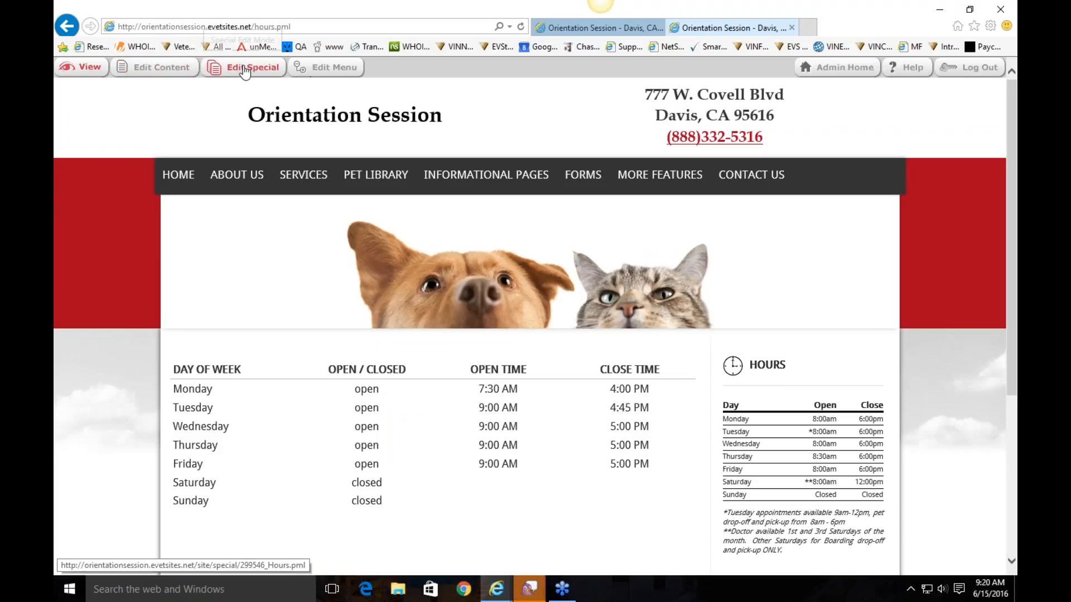
left_click(162, 78)
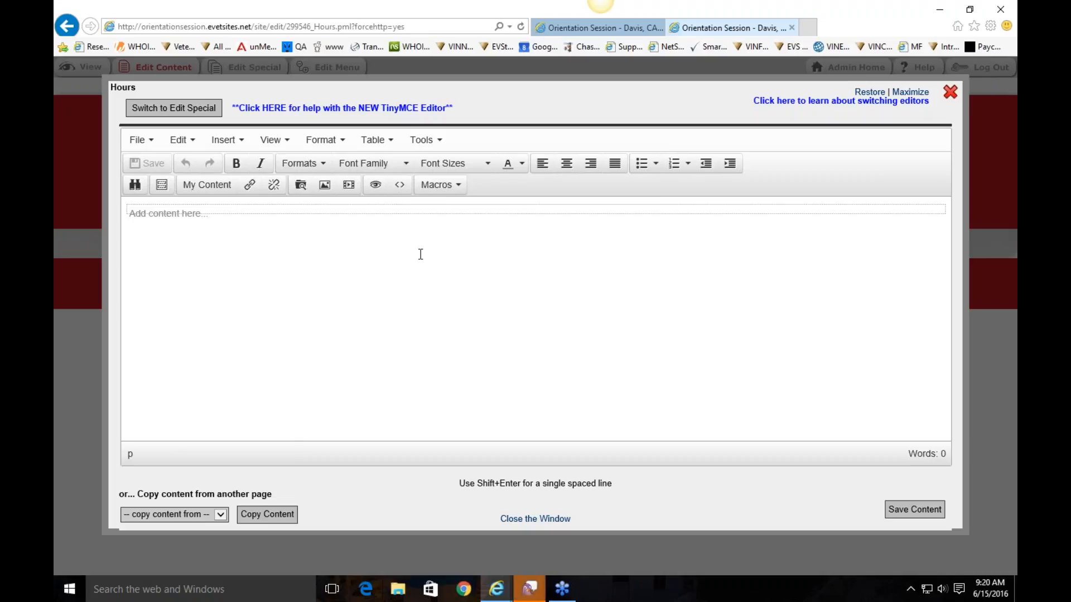
Set Monday to open at 7:00 AM and close at 7:00 PM, save, and close the hours editor
left_click(386, 213)
left_click(207, 110)
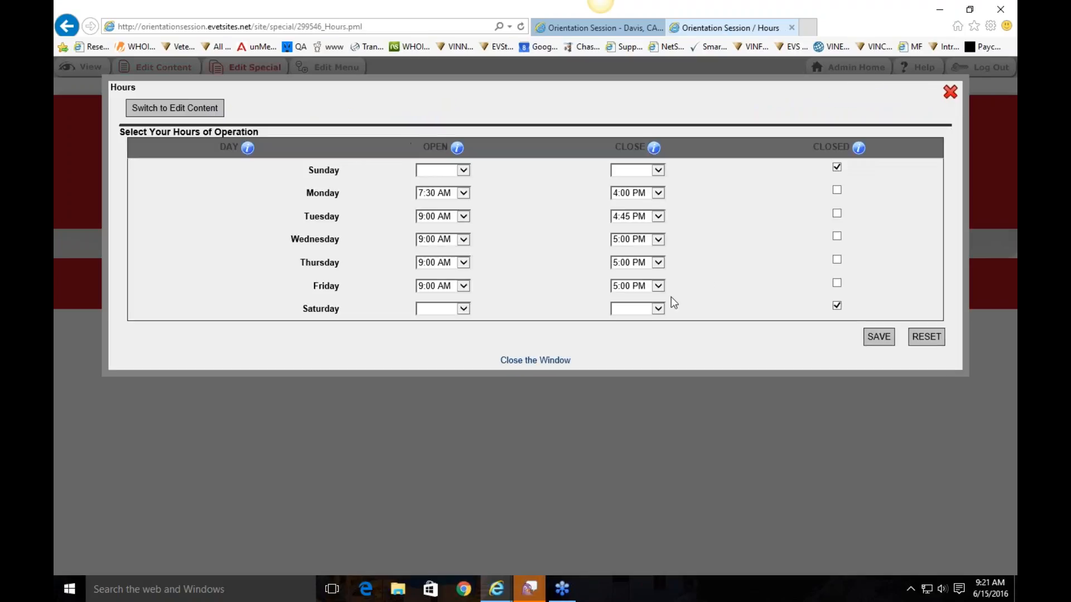
left_click(439, 193)
left_click(437, 174)
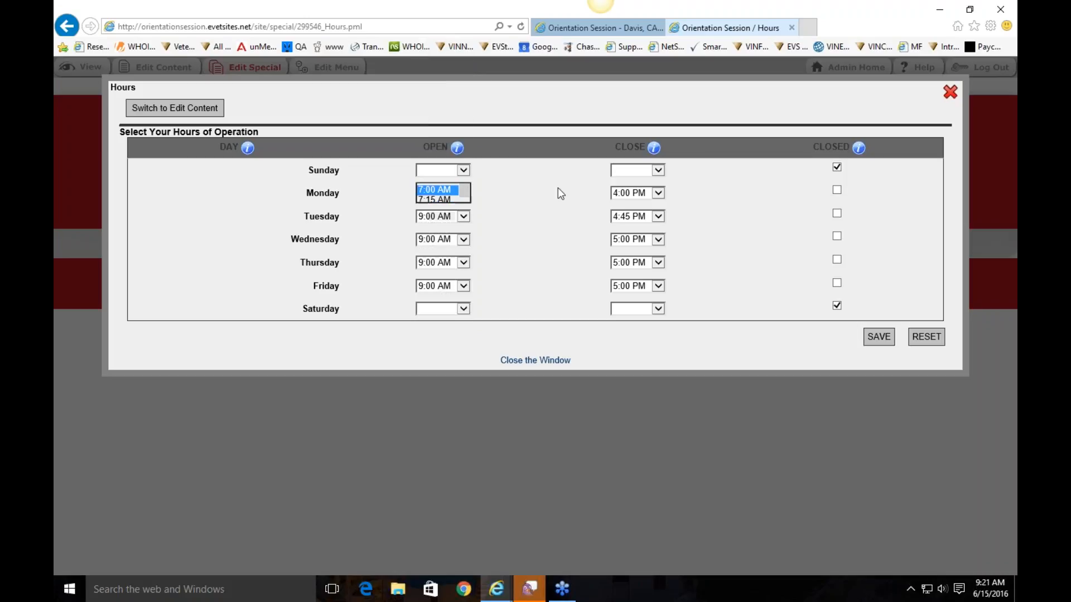
left_click(627, 193)
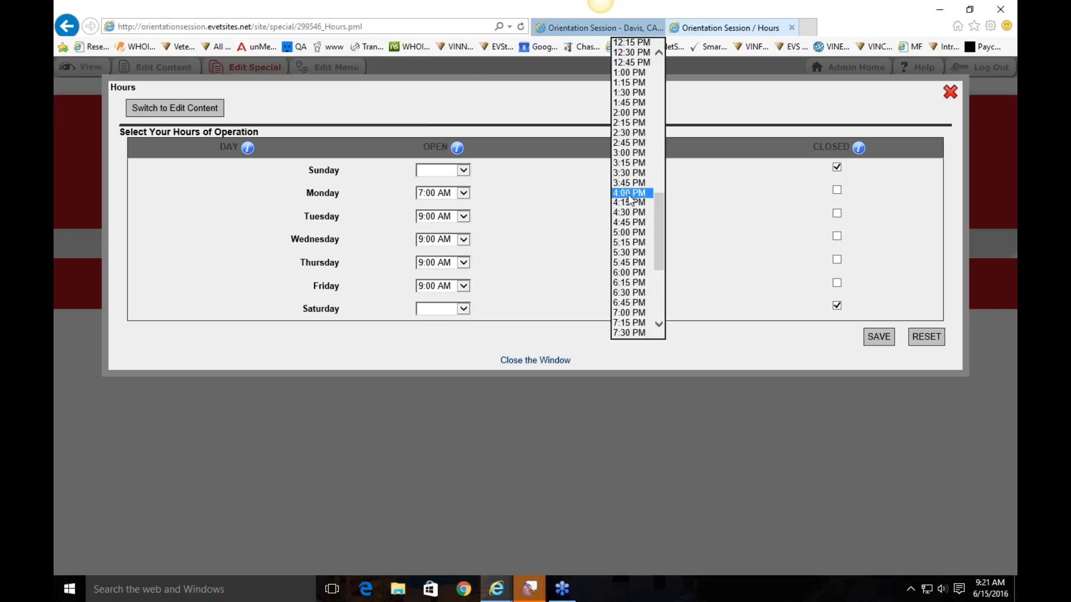
left_click(642, 315)
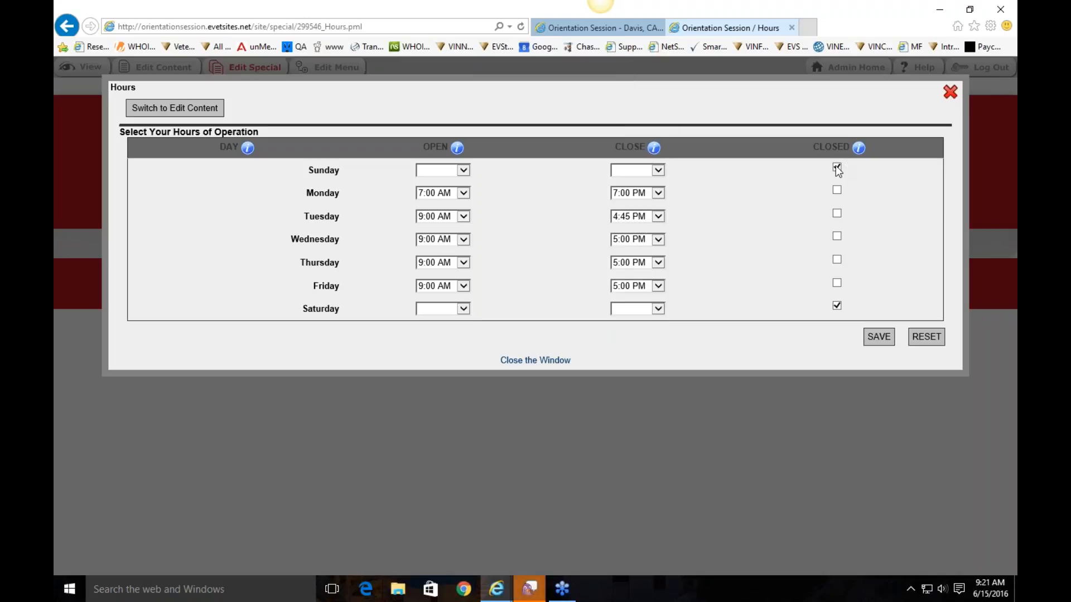
left_click(879, 338)
left_click(553, 361)
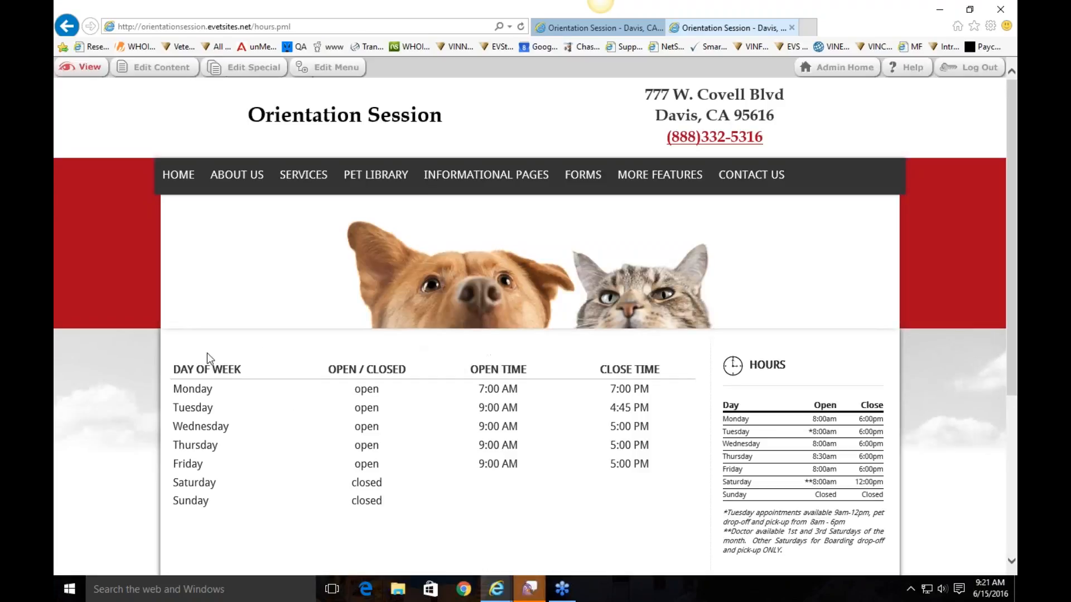
Type 'Closed for the holidays!', make it bold, 14pt and red, and save the Hours content
left_click(159, 68)
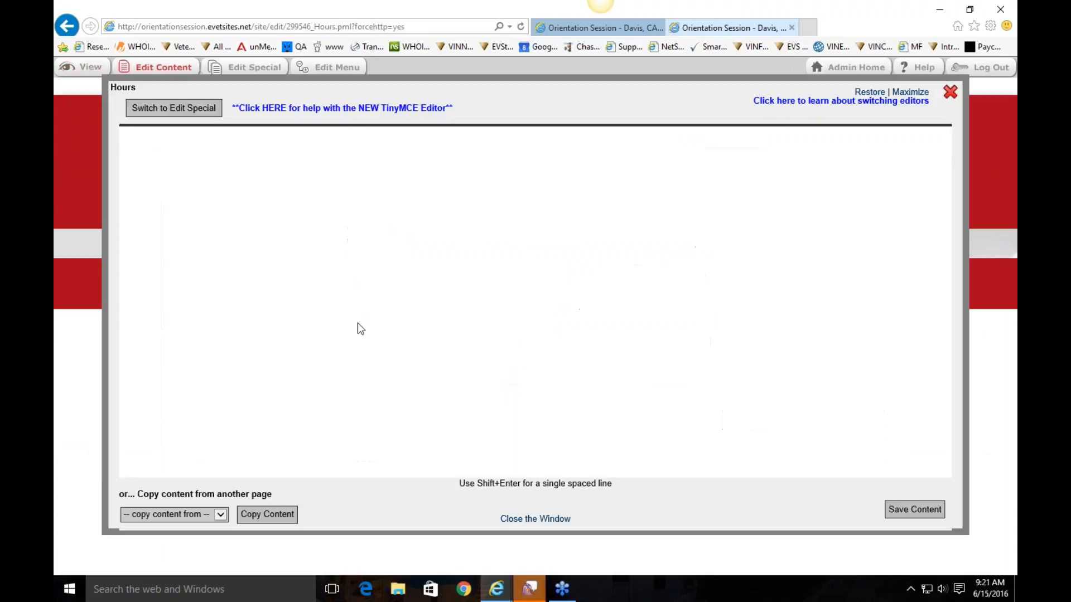
left_click(330, 266)
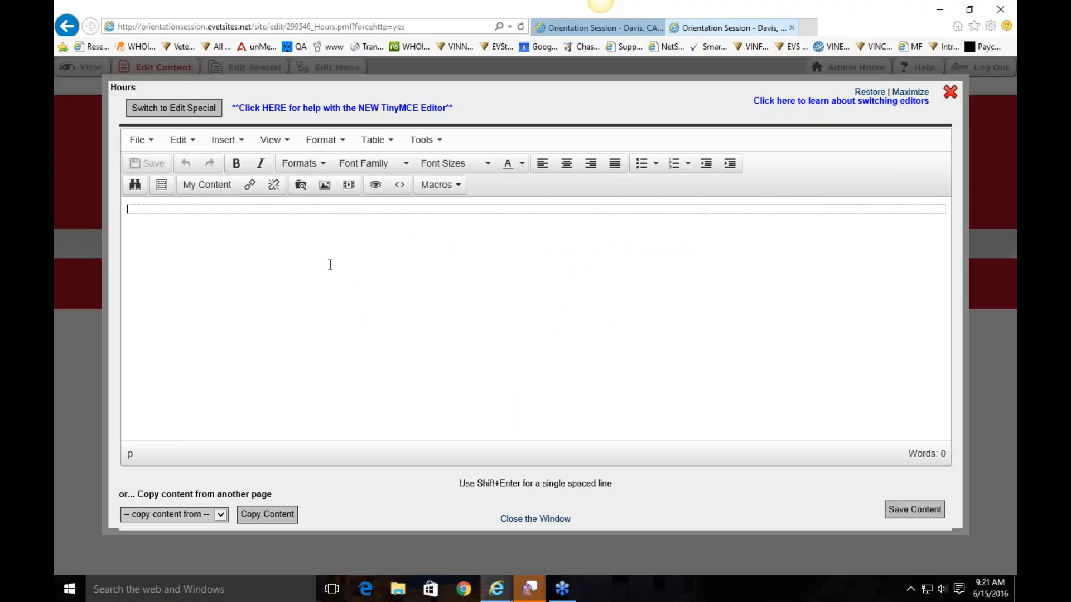
type("Closed for t")
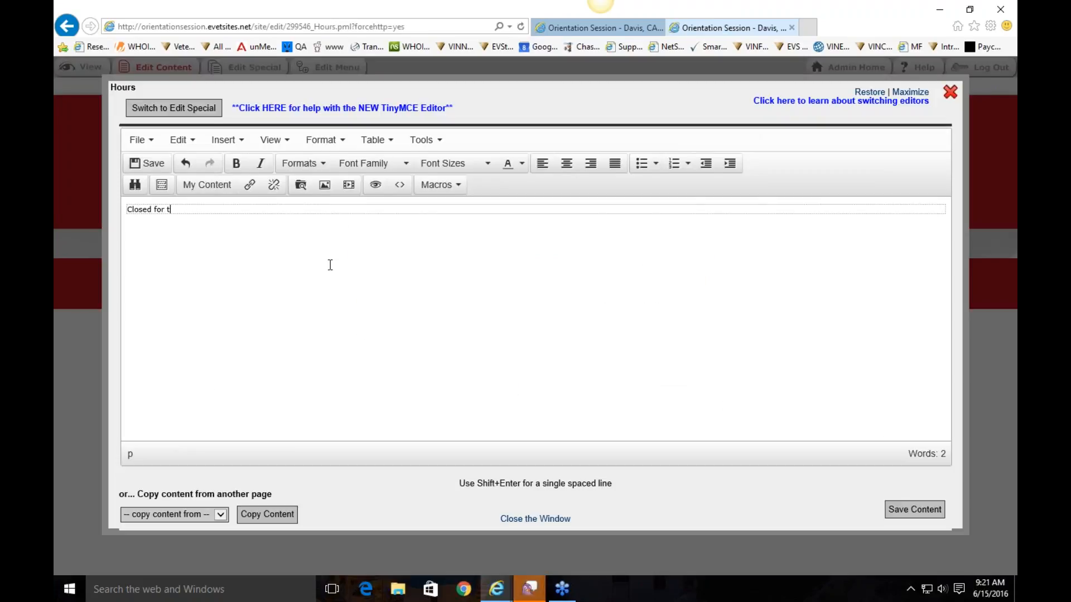
type("he holidays!")
left_click_drag(222, 209, 126, 210)
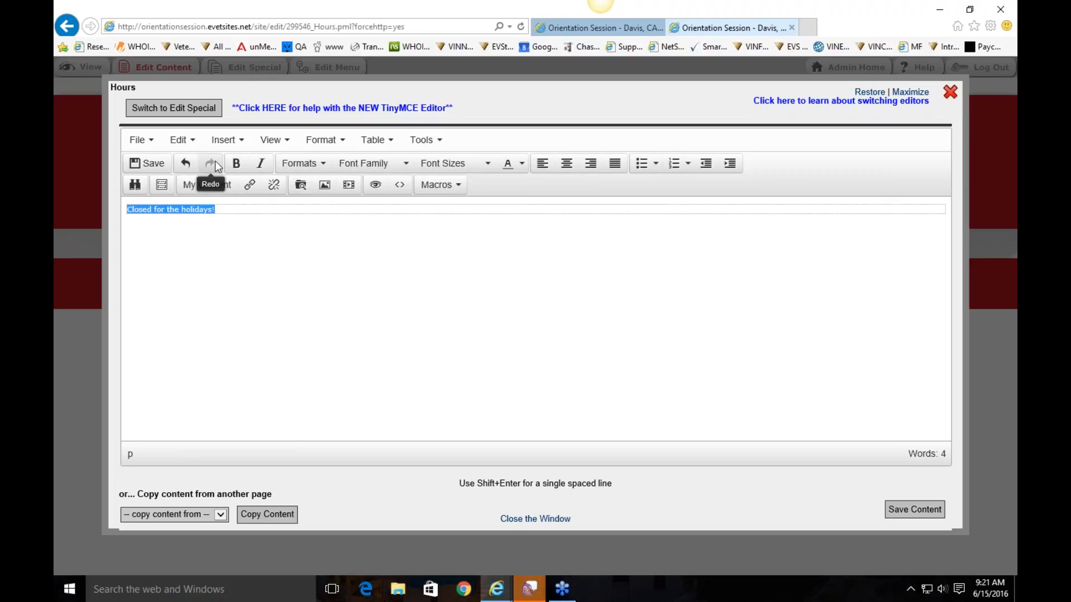
left_click(236, 163)
left_click(486, 163)
left_click(441, 246)
left_click(522, 164)
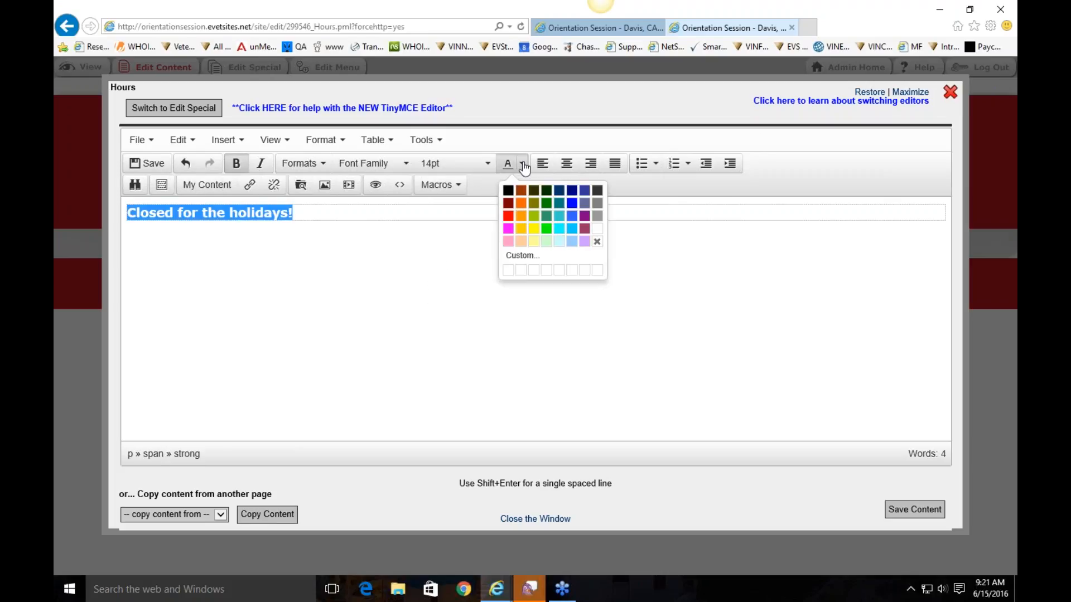
left_click(503, 224)
left_click(926, 508)
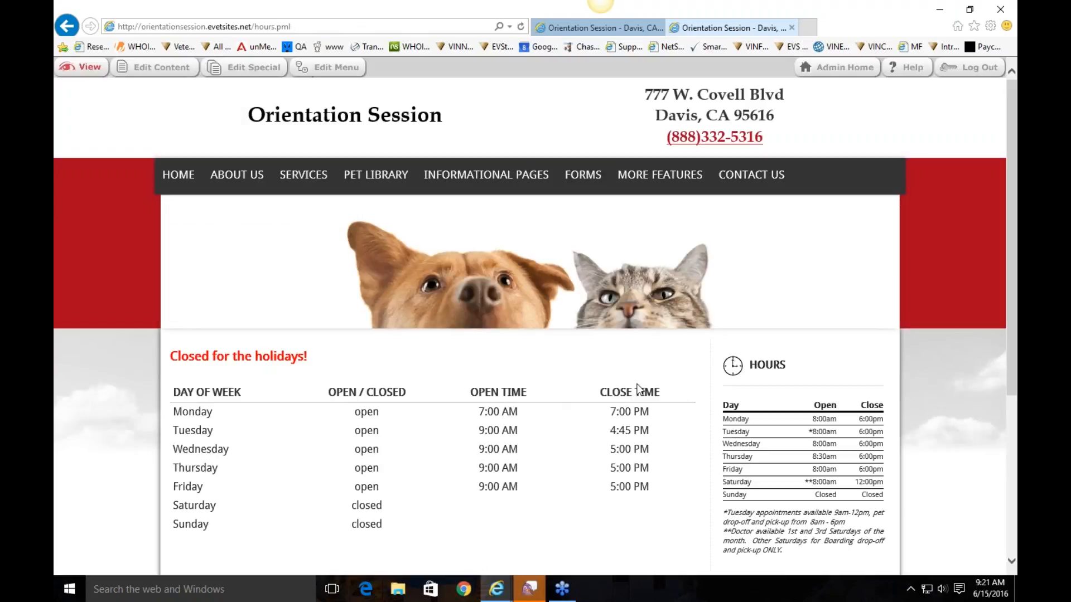
left_click_drag(320, 357, 183, 363)
left_click(183, 363)
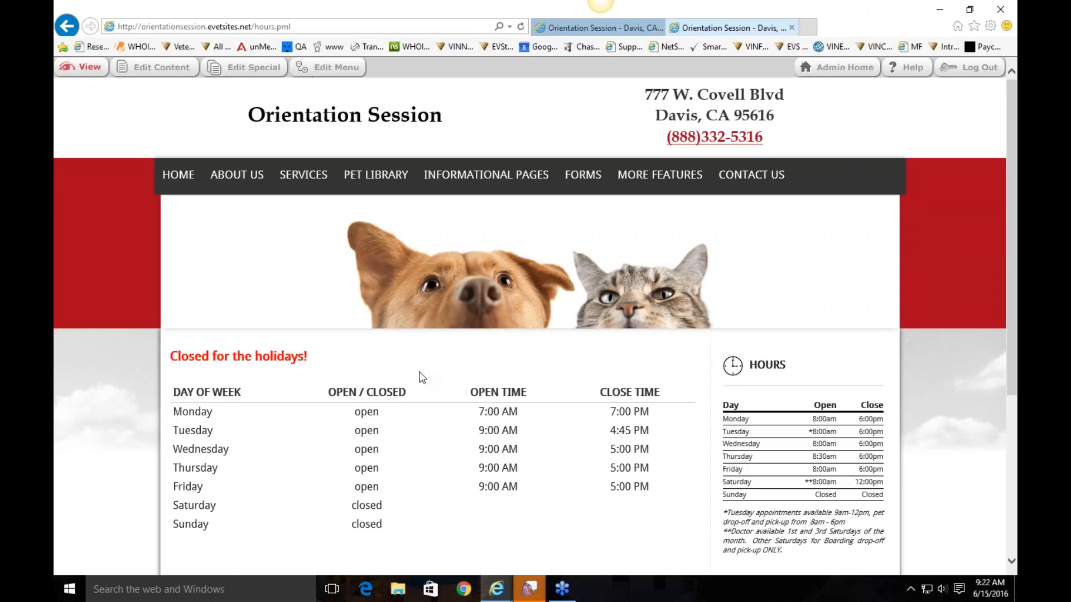
Load the SERVICES page from the clinic site's top navigation bar
mouse_move(309, 181)
left_click(308, 180)
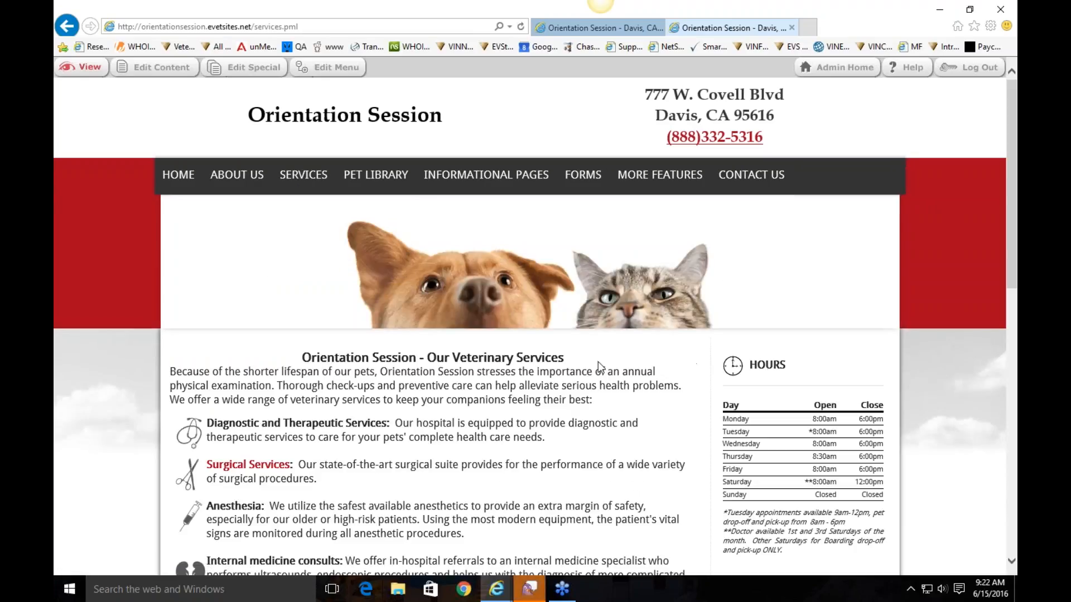
Scroll through the Services page, then go to the PET LIBRARY page
scroll(603, 401, "down", 3)
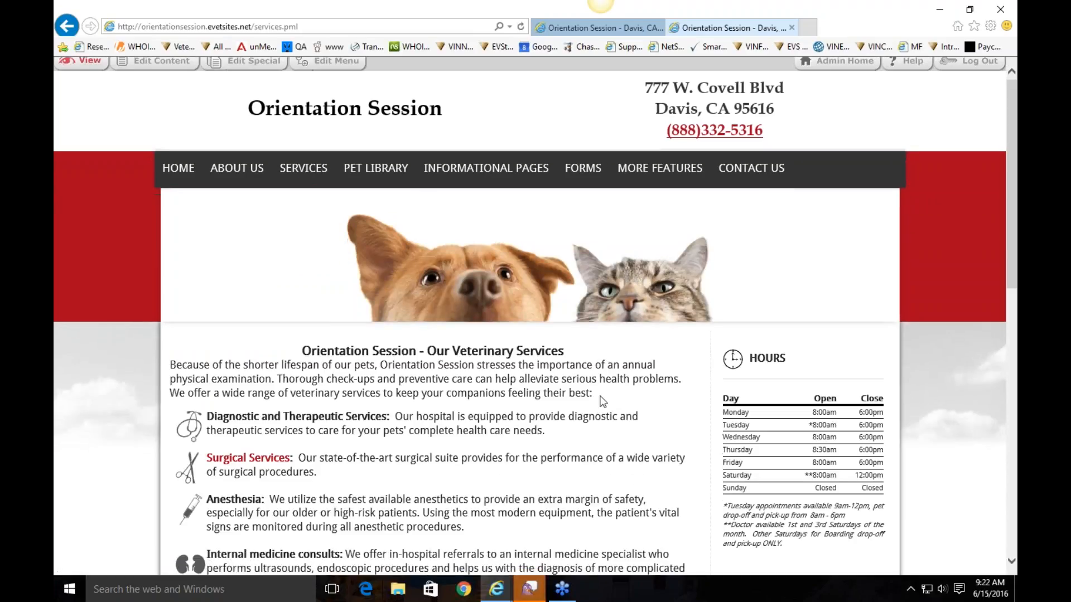
scroll(602, 400, "down", 3)
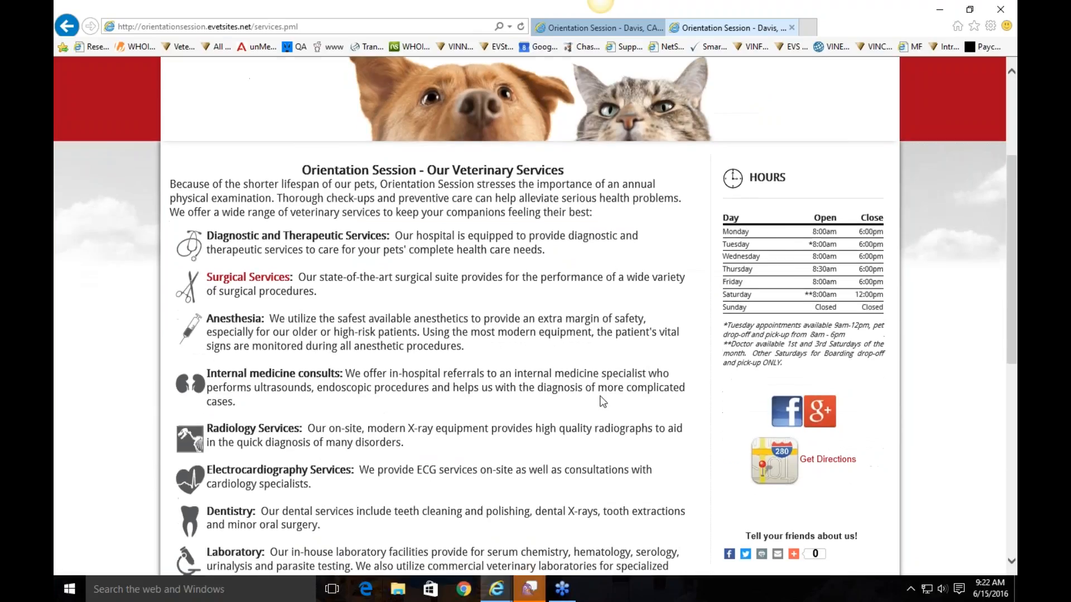
scroll(382, 402, "up", 3)
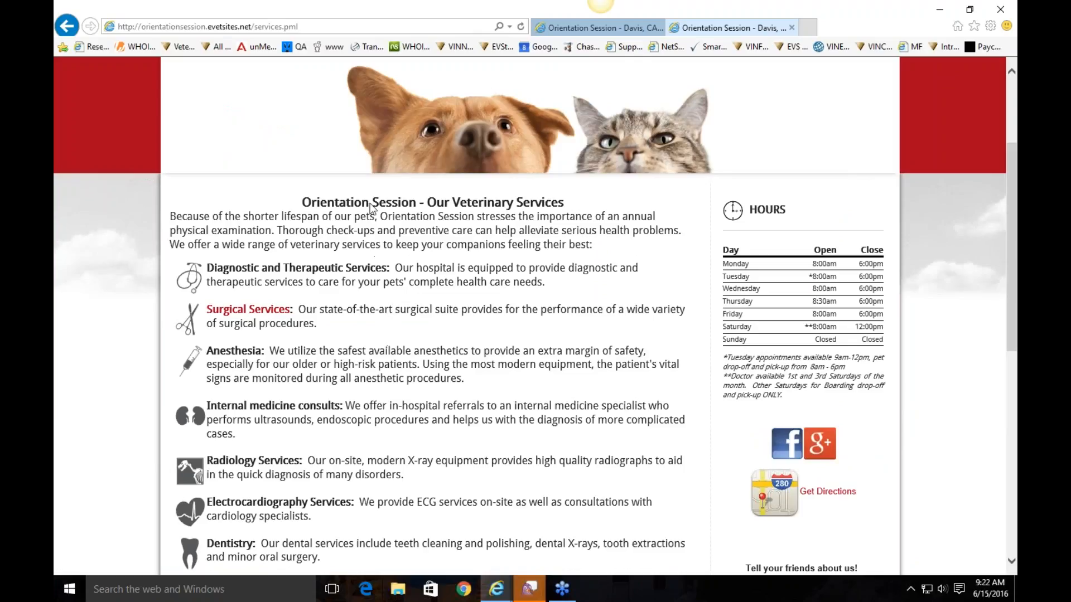
left_click(287, 314)
scroll(464, 304, "down", 4)
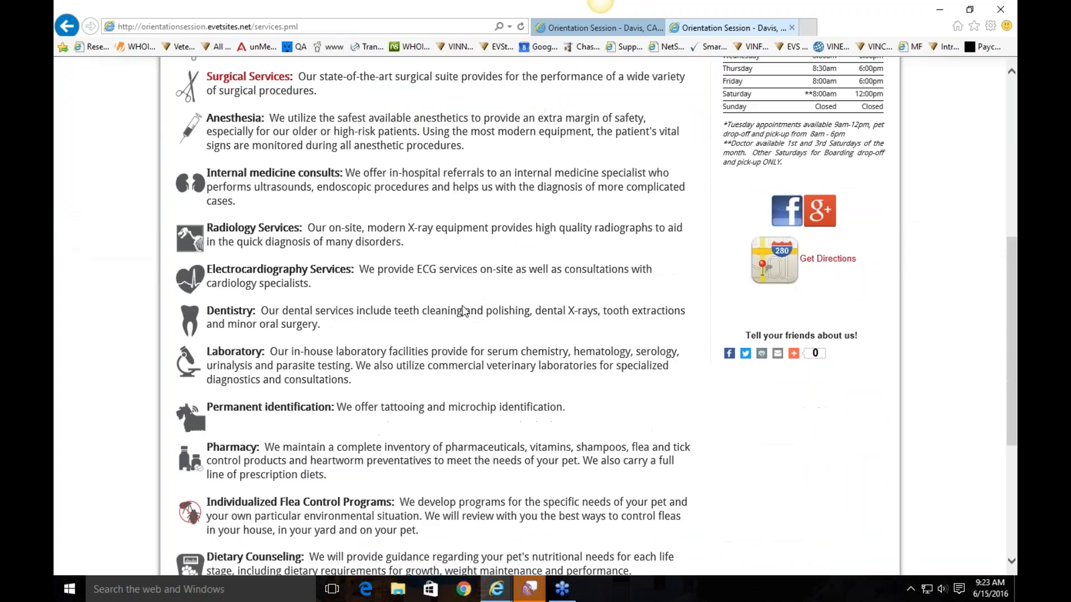
scroll(464, 311, "up", 7)
left_click(371, 184)
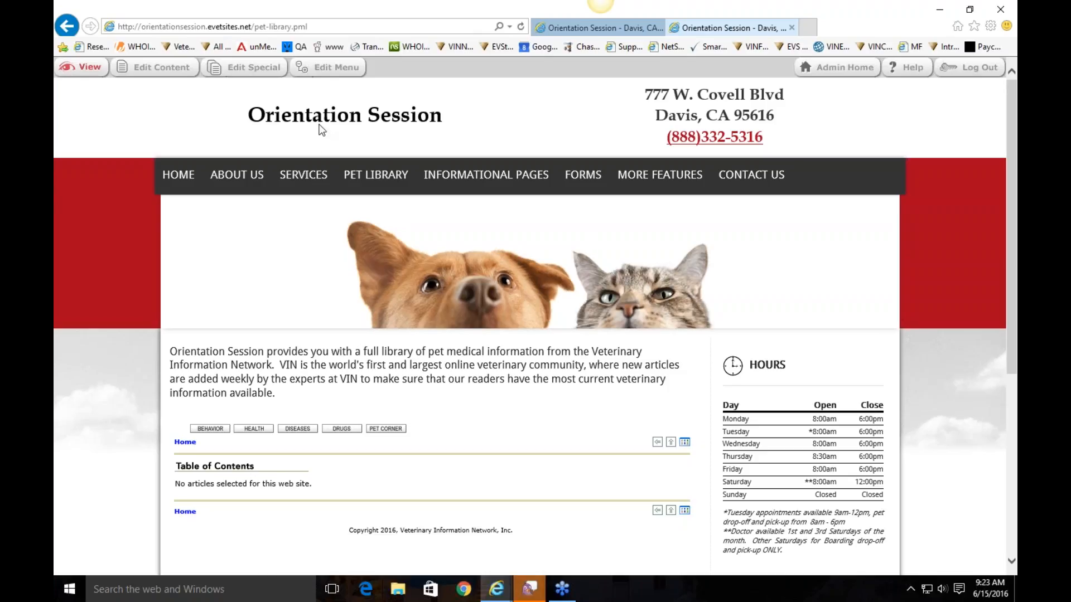
In Library Administration under Edit Special, select all Dogs and Cats articles, then close the window
left_click(254, 68)
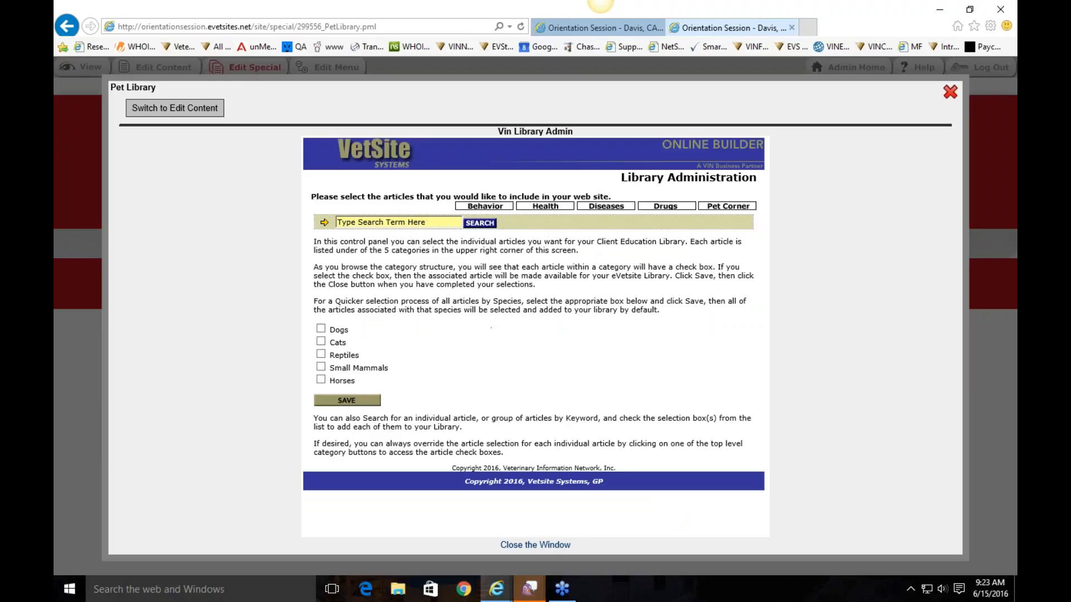
left_click(321, 329)
left_click(321, 343)
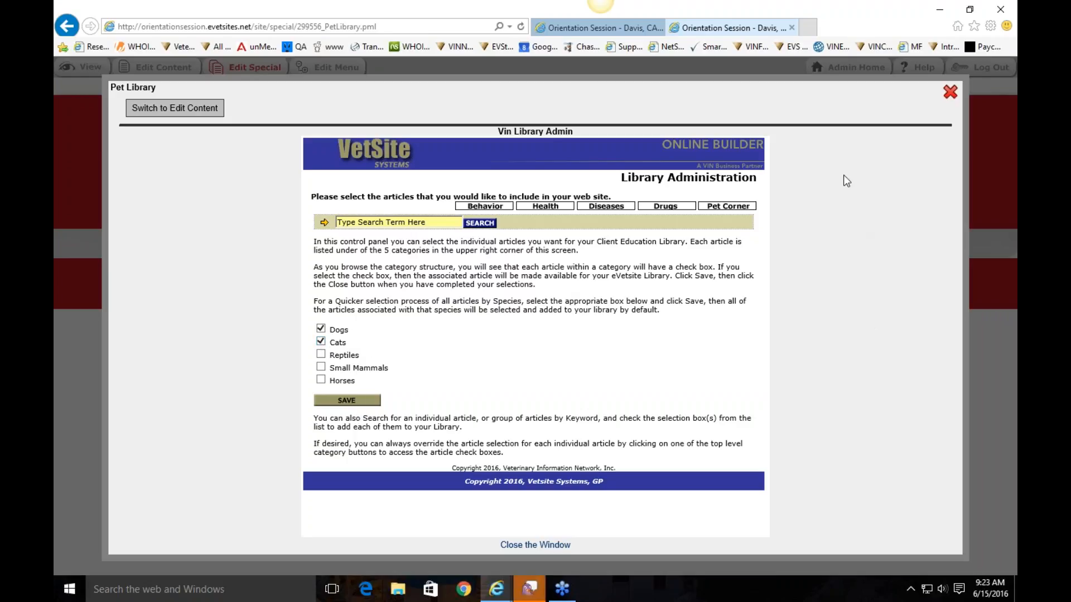
left_click(950, 92)
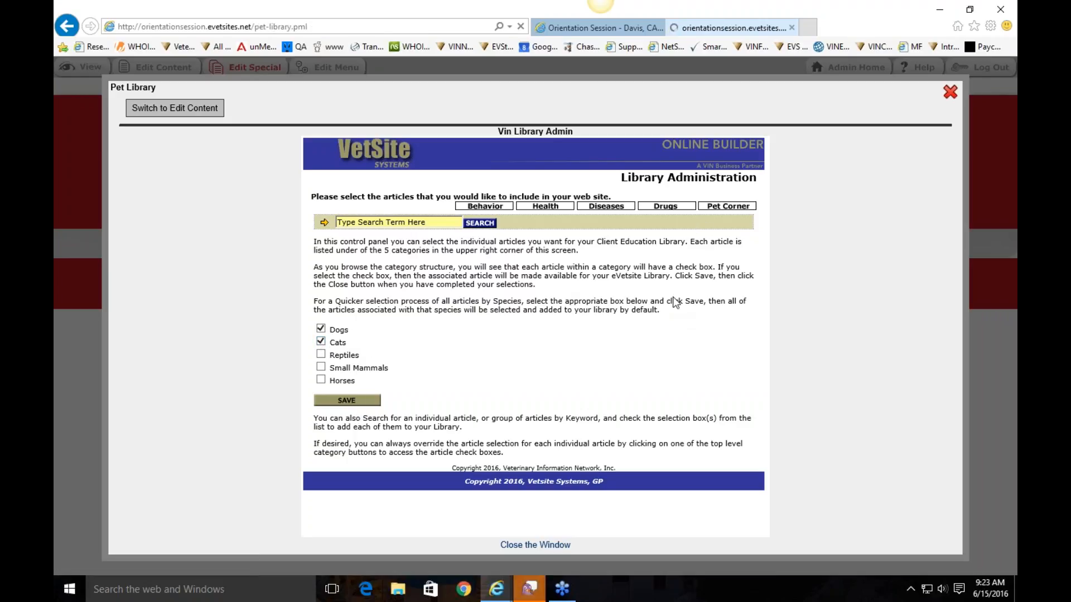
Search the pet library for the topic 'Fleas' with All Species selected
scroll(711, 355, "down", 1)
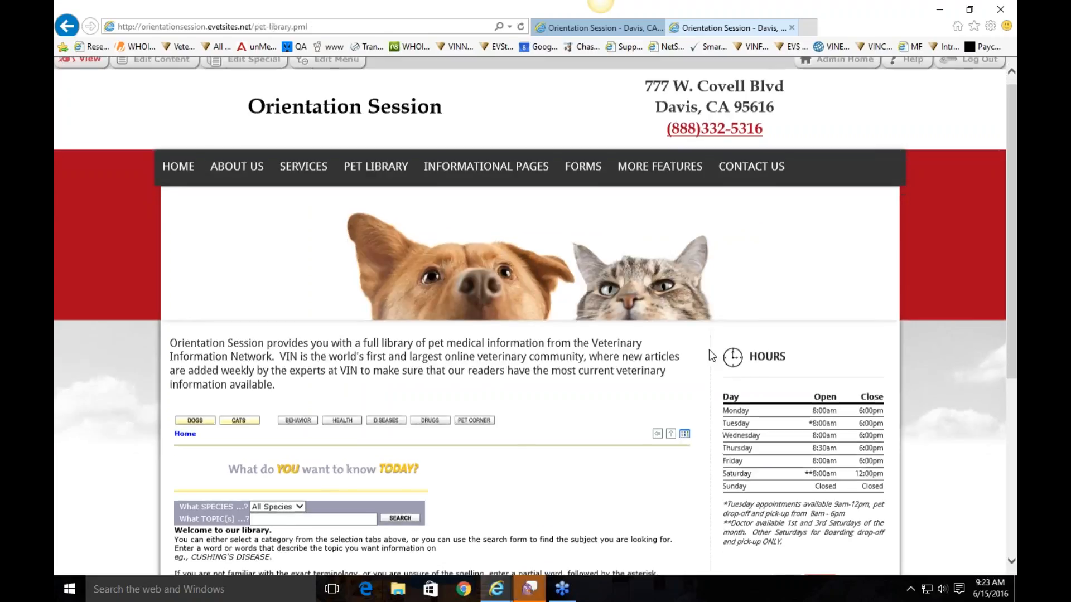
scroll(712, 355, "down", 2)
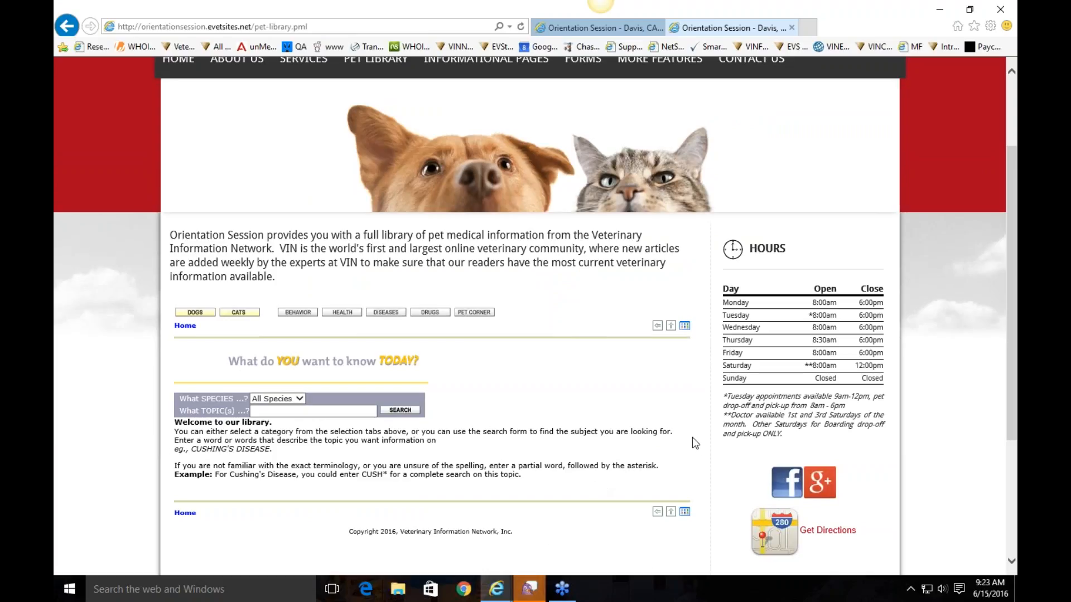
scroll(543, 431, "down", 2)
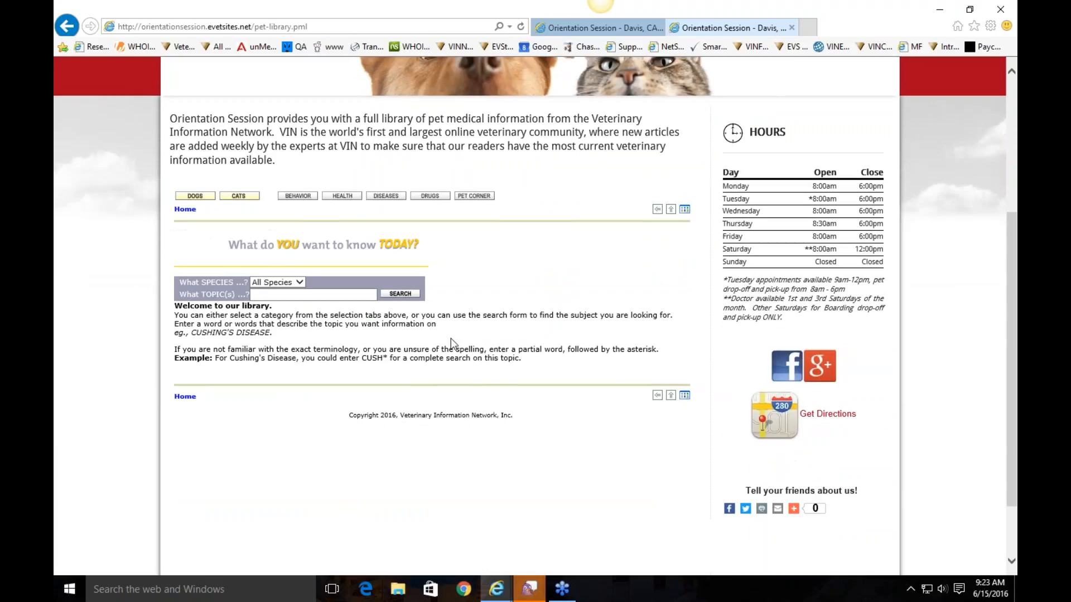
scroll(440, 312, "up", 4)
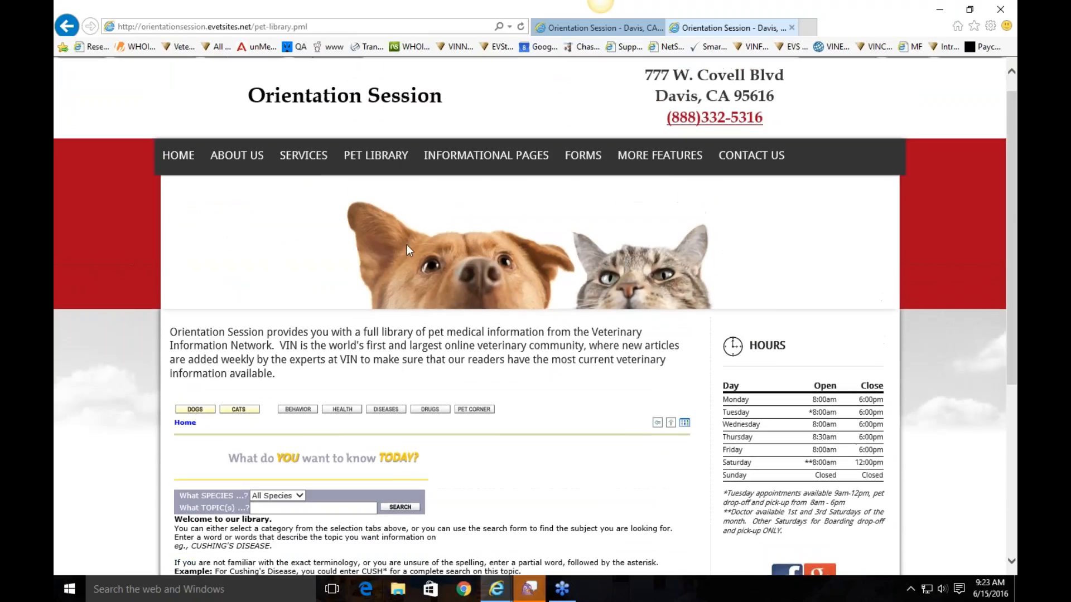
scroll(342, 334, "down", 3)
left_click(341, 314)
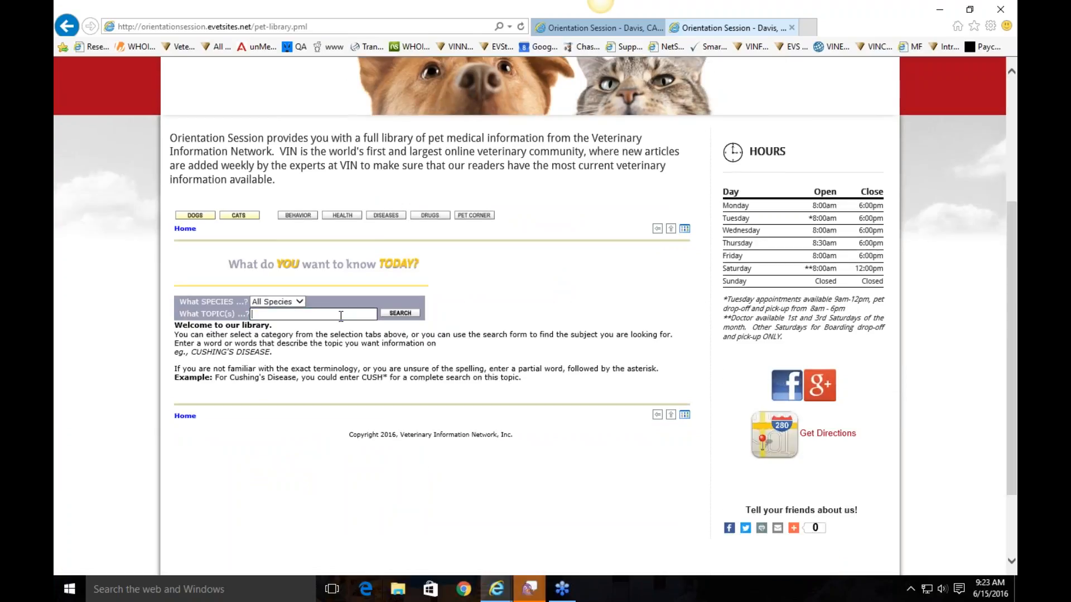
left_click(285, 303)
left_click(284, 303)
left_click(317, 316)
type("Fleas")
left_click(395, 316)
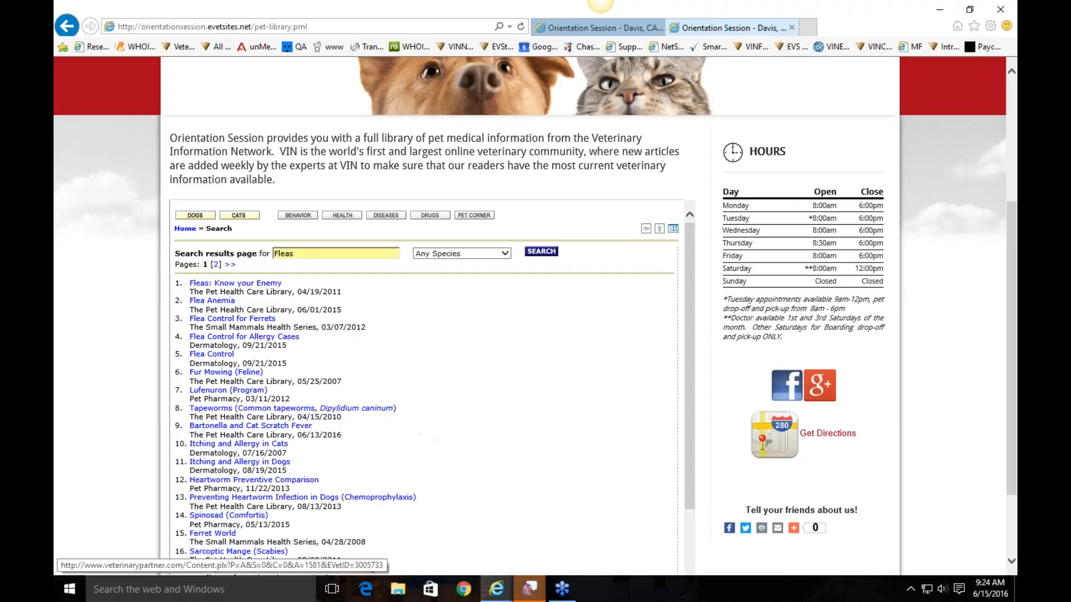
Browse the Fleas search results, including 'Fleas: Know your Enemy'
scroll(316, 468, "down", 2)
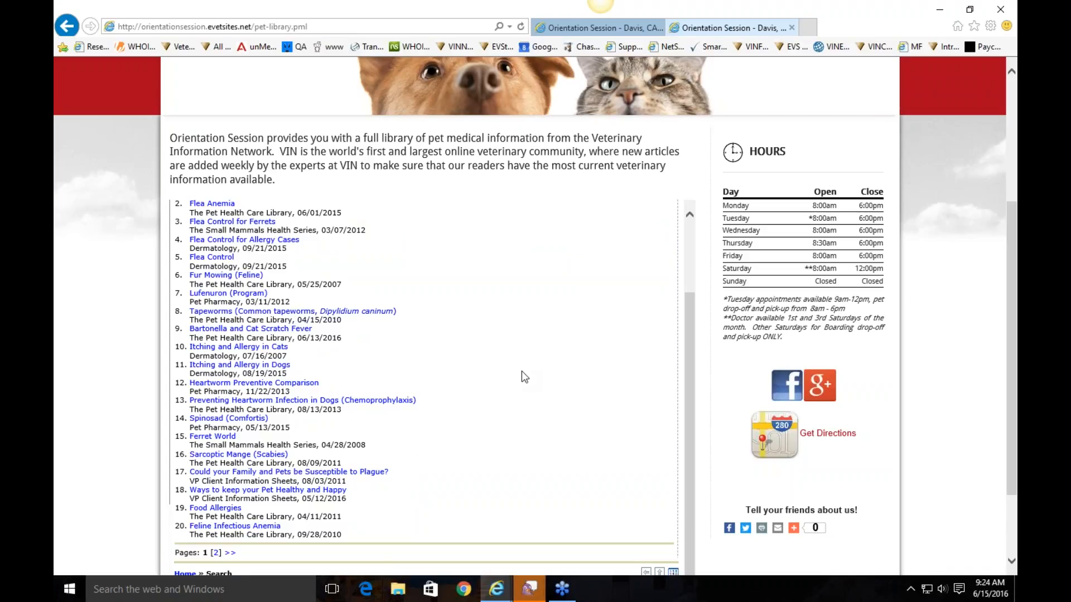
scroll(521, 371, "up", 2)
scroll(521, 370, "up", 1)
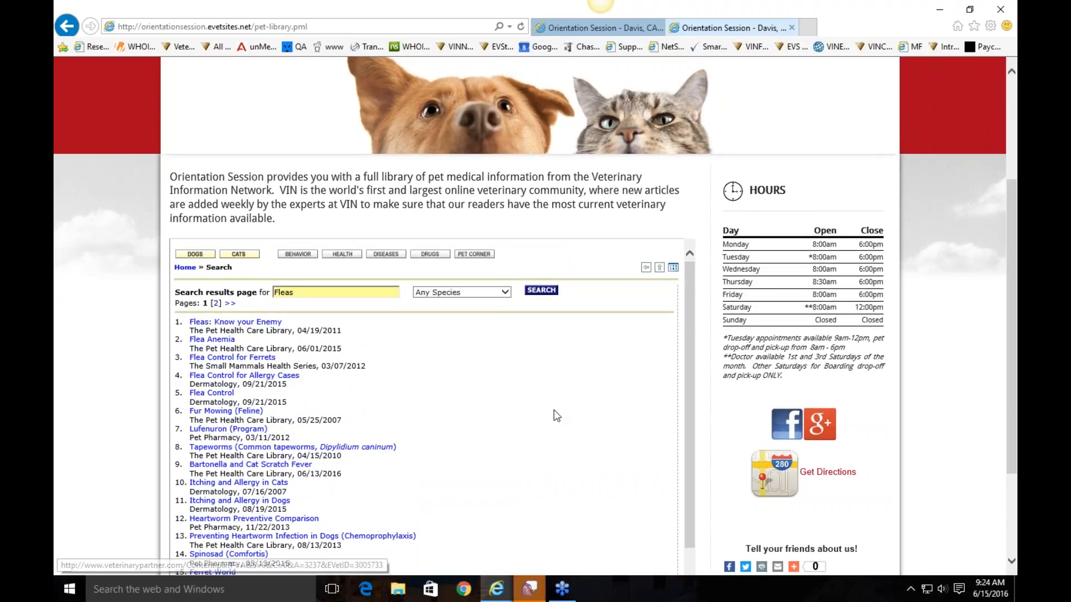
scroll(466, 338, "down", 1)
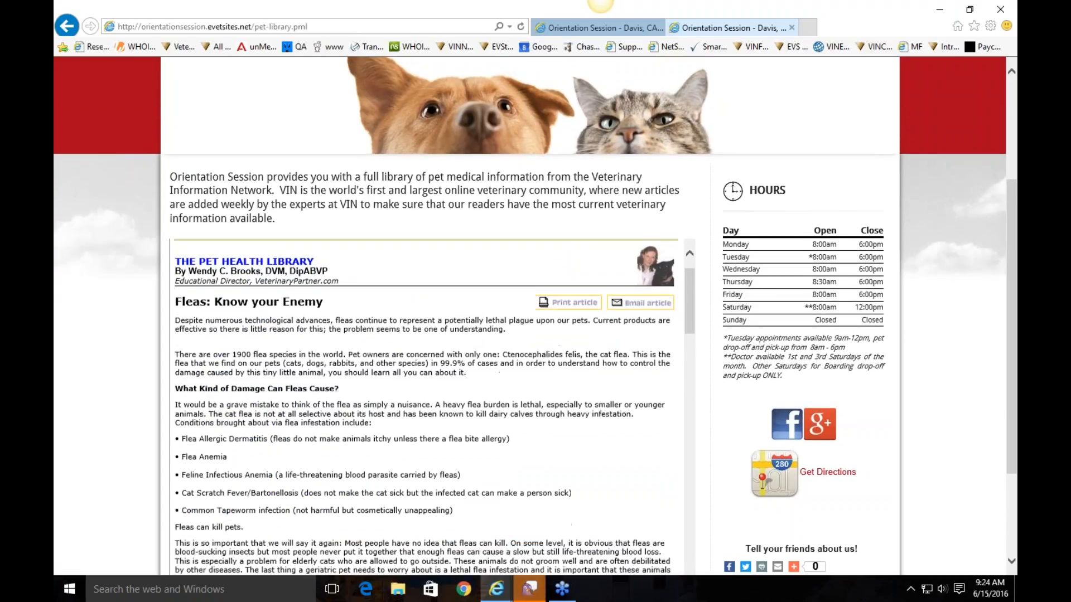
scroll(459, 344, "down", 6)
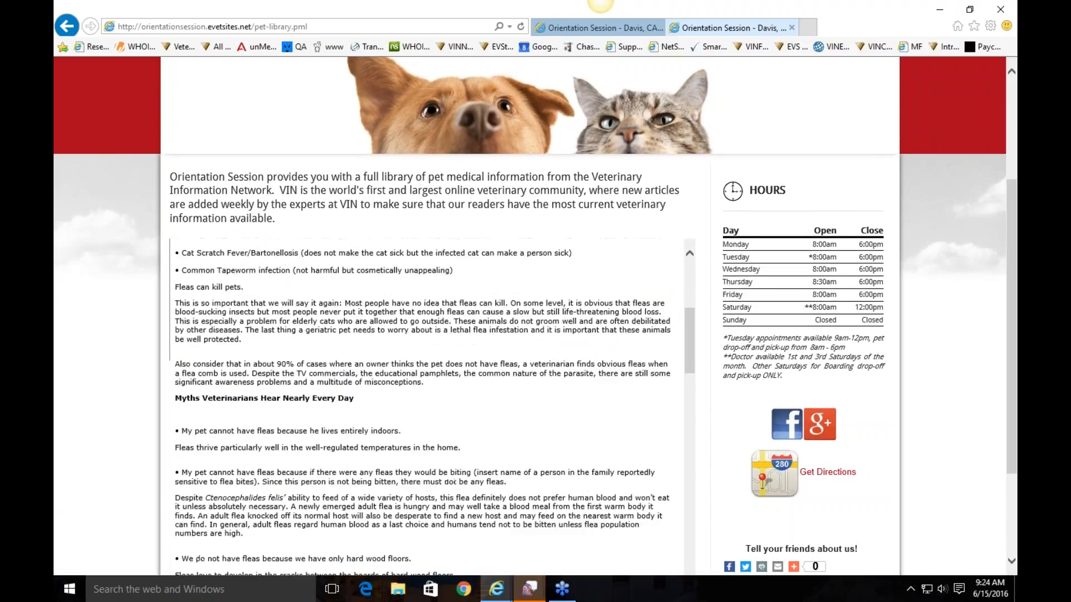
scroll(459, 344, "down", 5)
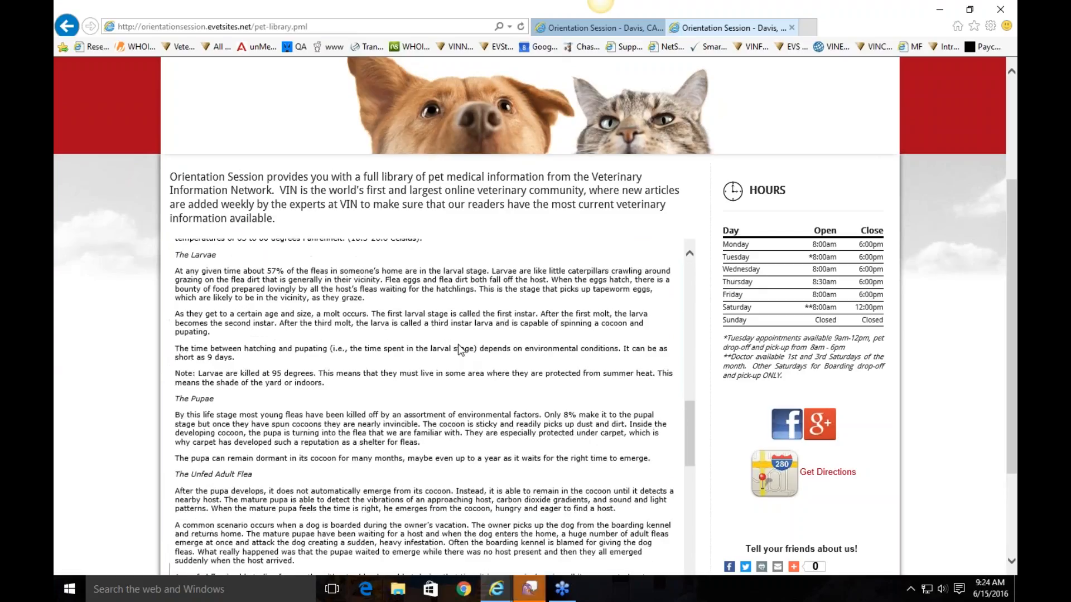
scroll(459, 345, "up", 10)
scroll(576, 368, "up", 3)
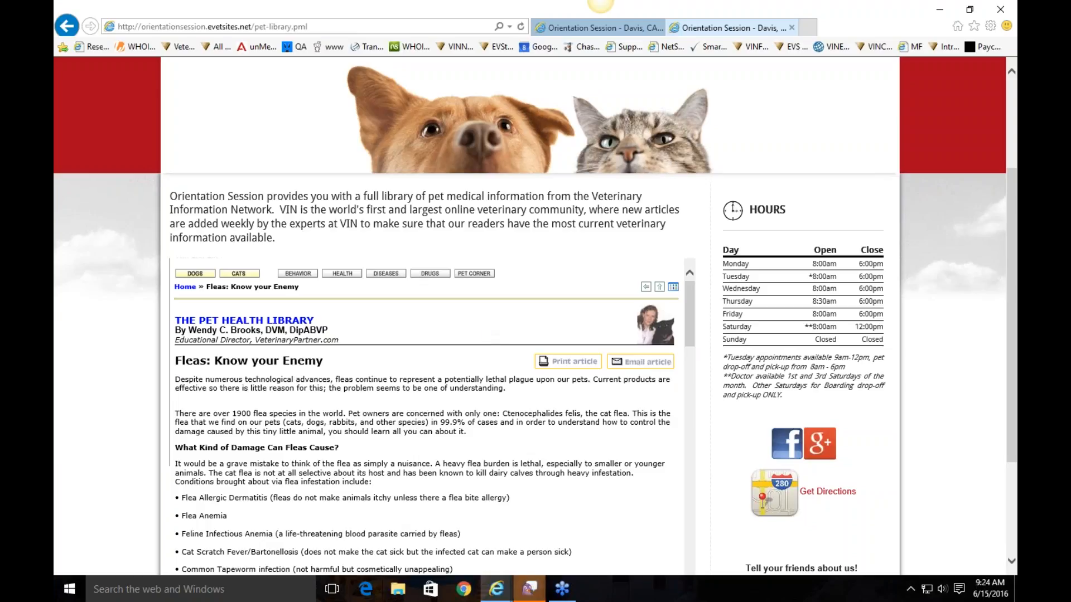
left_click(644, 363)
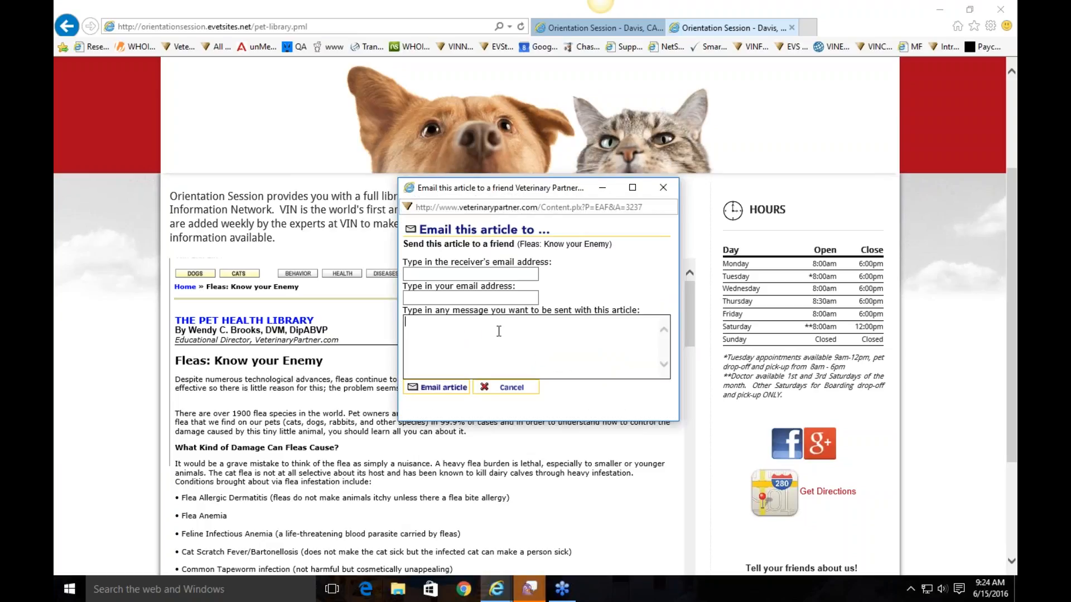
type("Per our discussion today.")
left_click(496, 297)
left_click(510, 388)
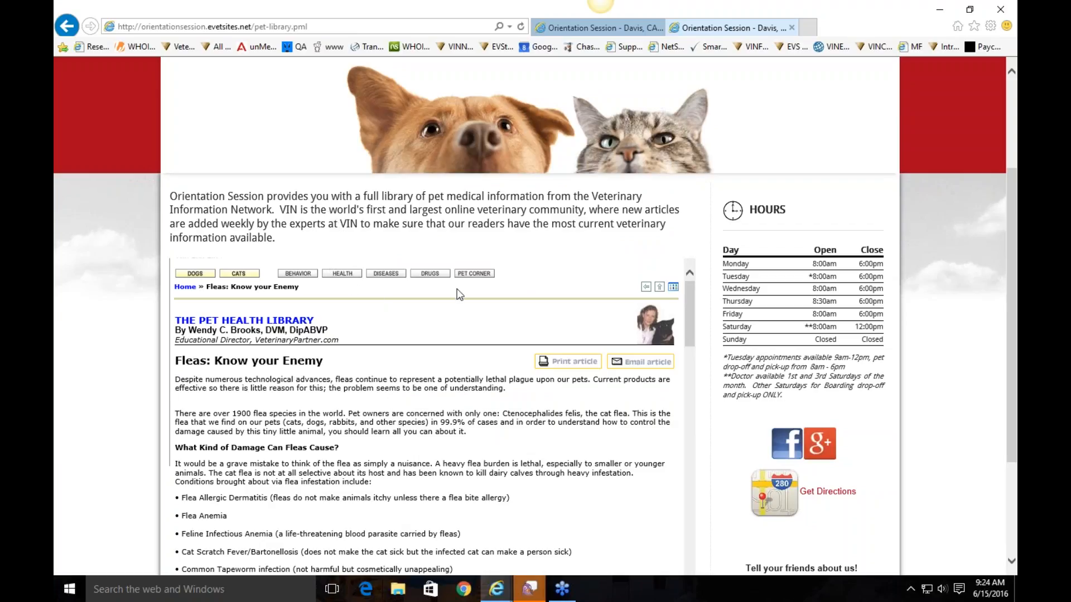
scroll(442, 245, "up", 3)
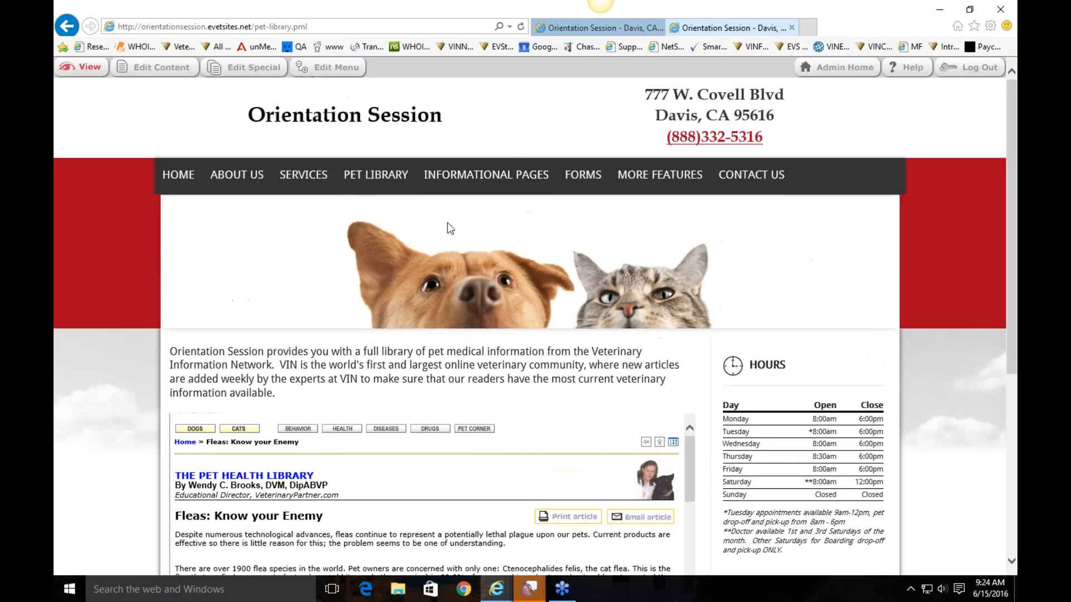
mouse_move(457, 177)
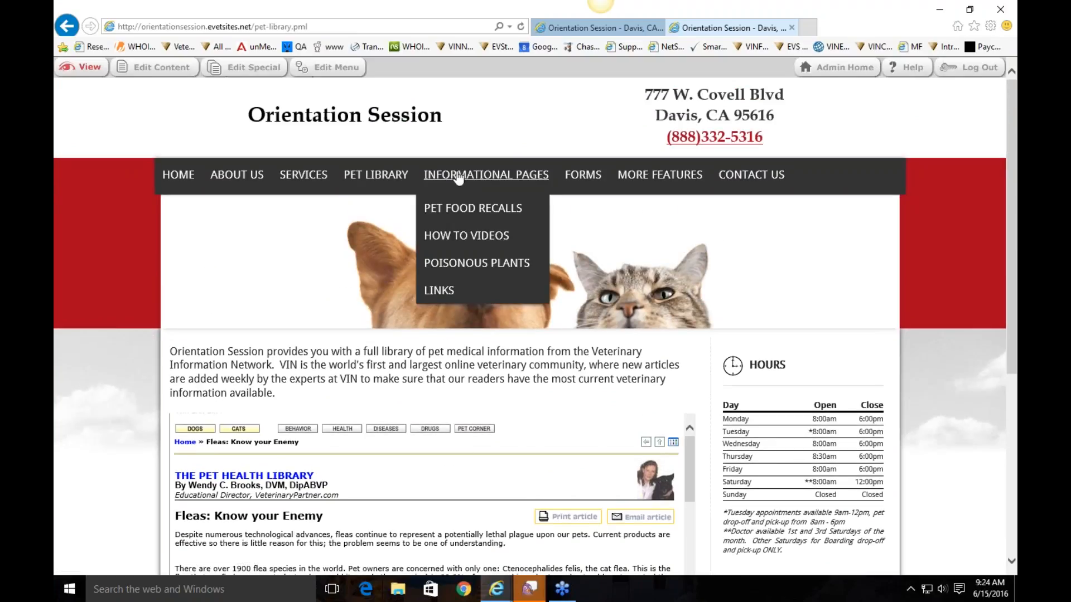
Open the Pet Food Recalls page and scroll through its contents
left_click(471, 209)
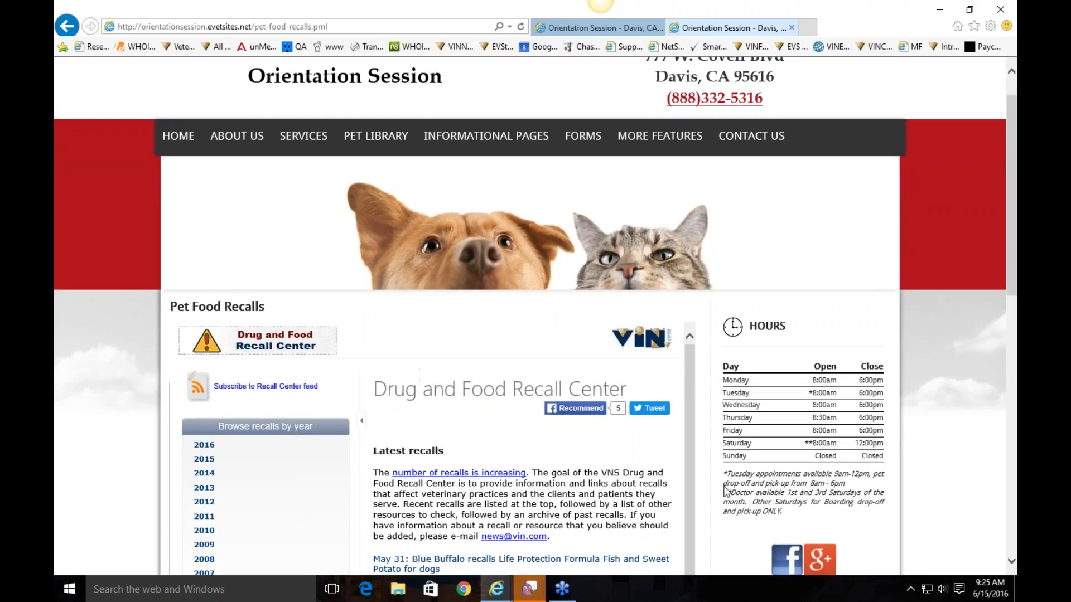
scroll(594, 480, "down", 2)
scroll(571, 383, "down", 1)
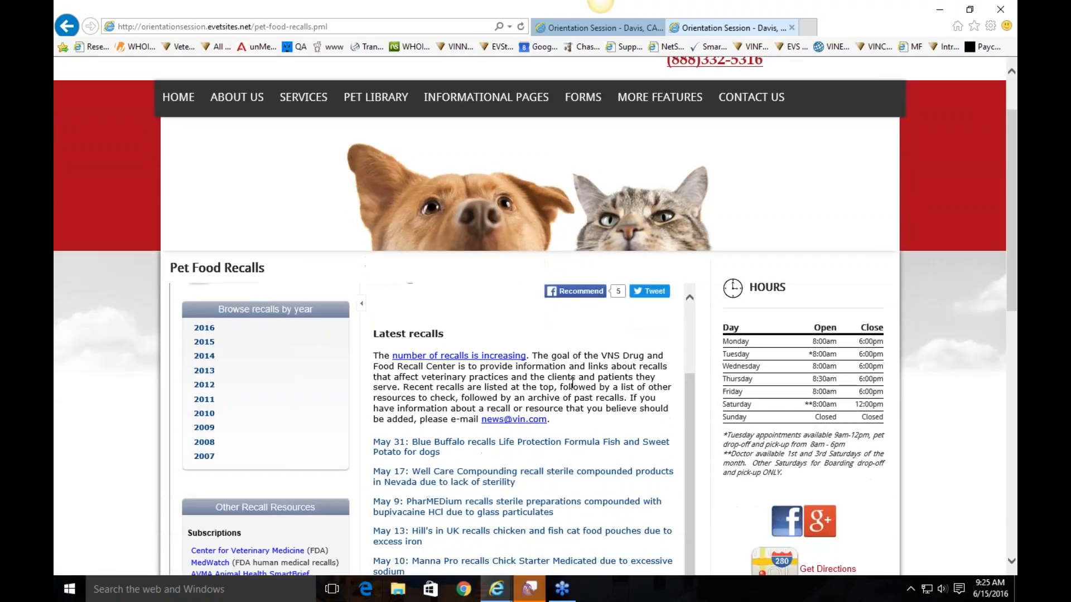
scroll(571, 384, "down", 1)
scroll(571, 384, "up", 3)
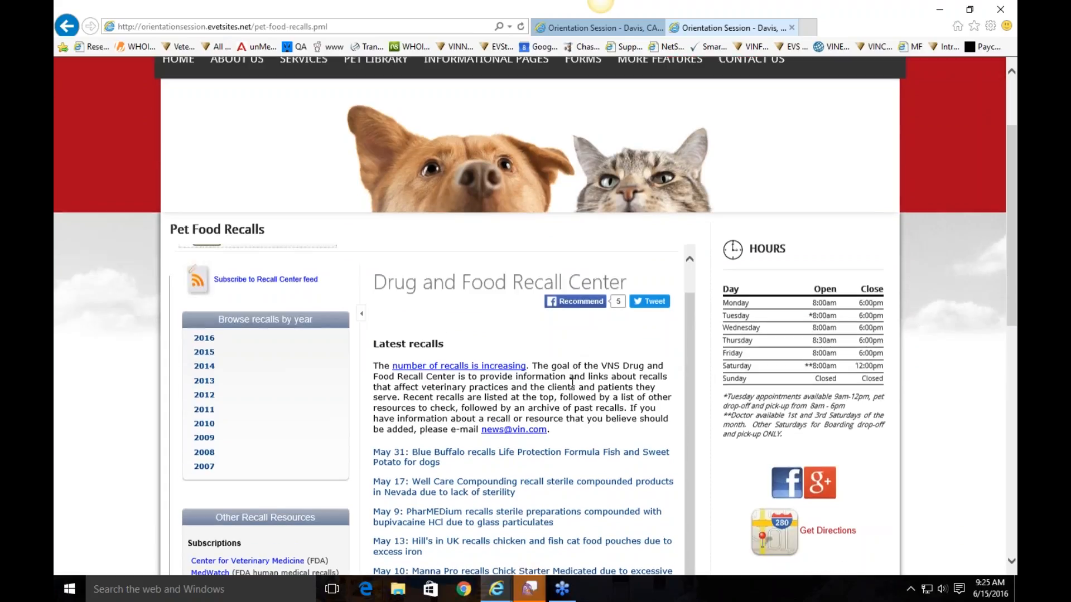
scroll(572, 384, "up", 1)
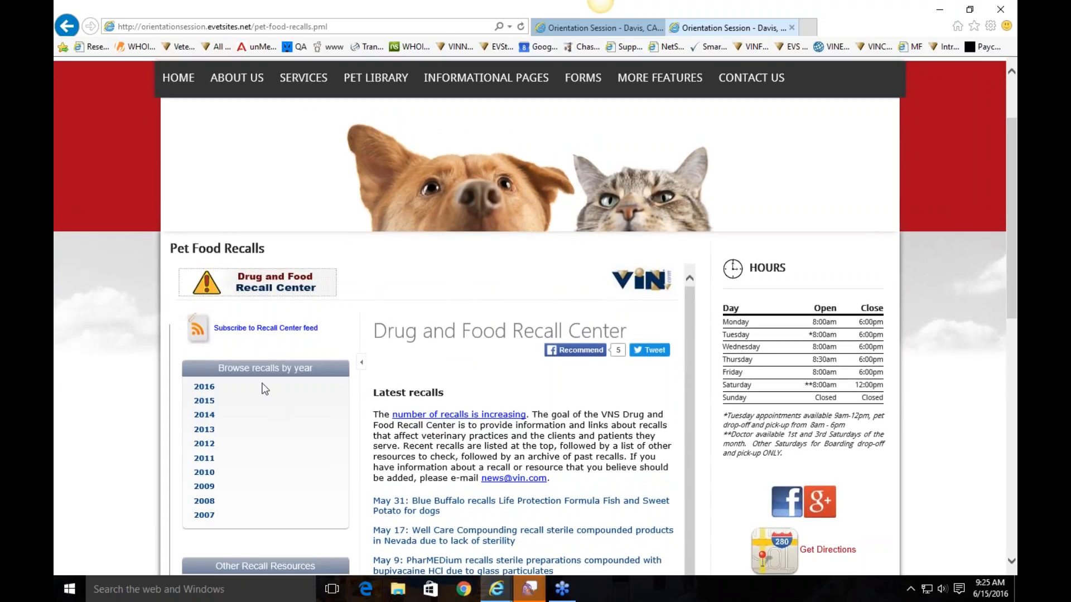
scroll(450, 442, "down", 2)
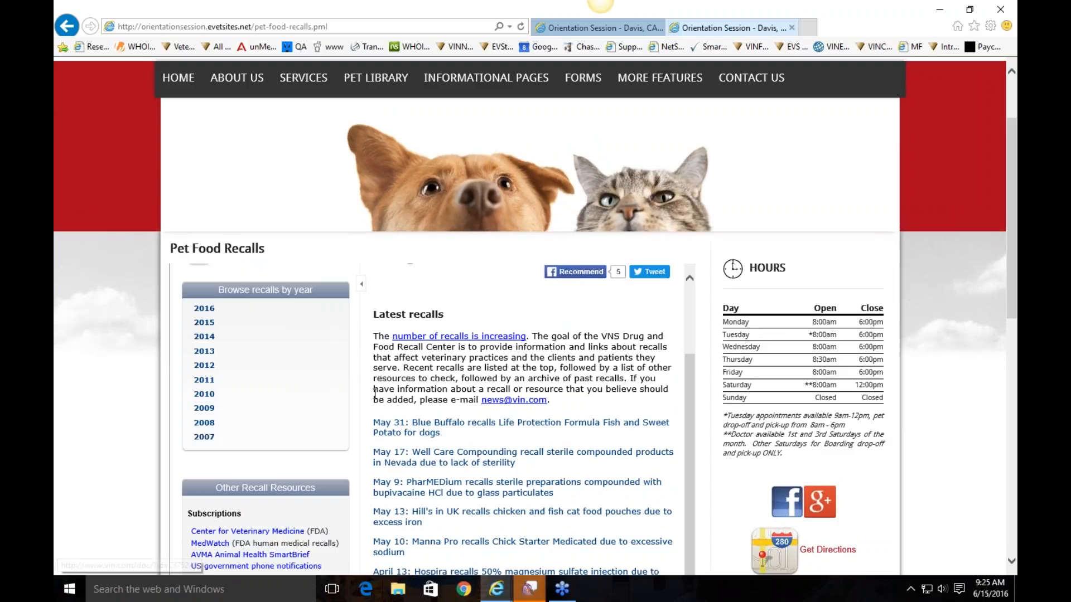
scroll(422, 369, "up", 2)
scroll(487, 143, "up", 2)
Open the How To Videos page and scroll through its embedded pet-care videos
left_click(466, 235)
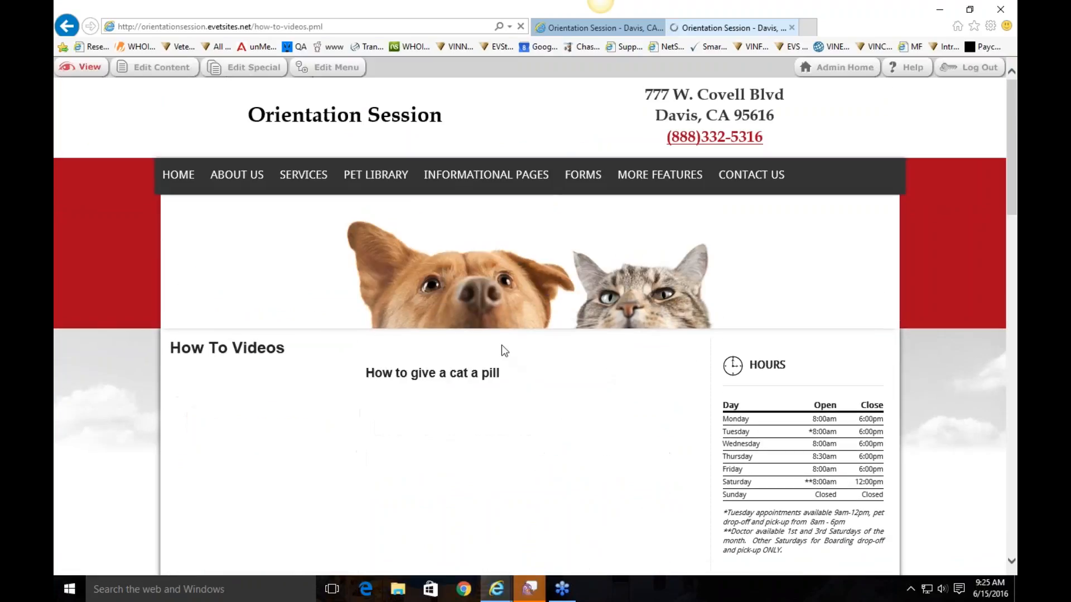
scroll(675, 388, "down", 4)
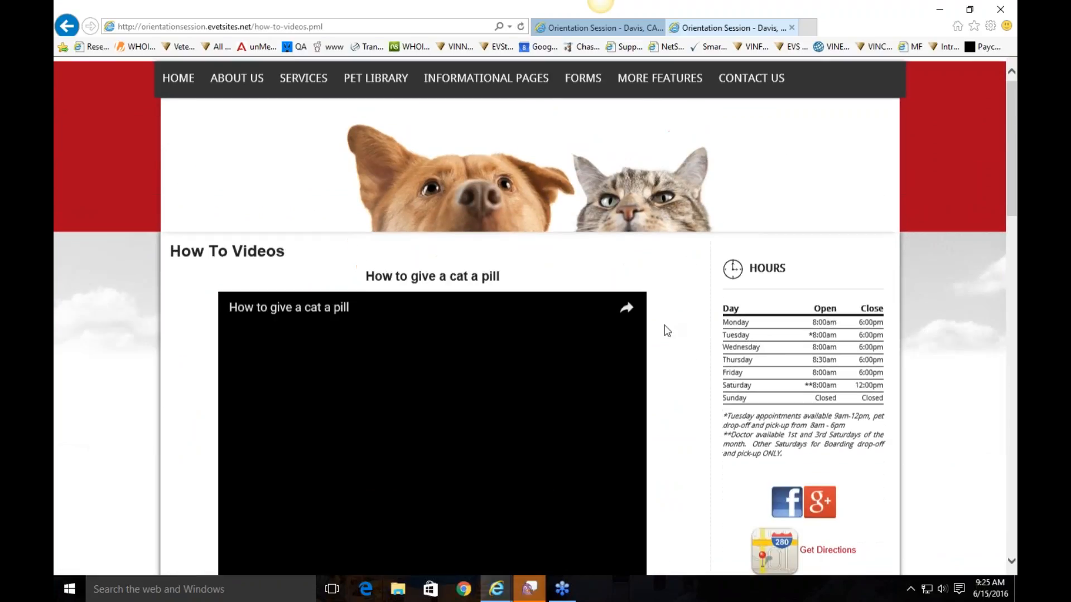
scroll(675, 388, "down", 18)
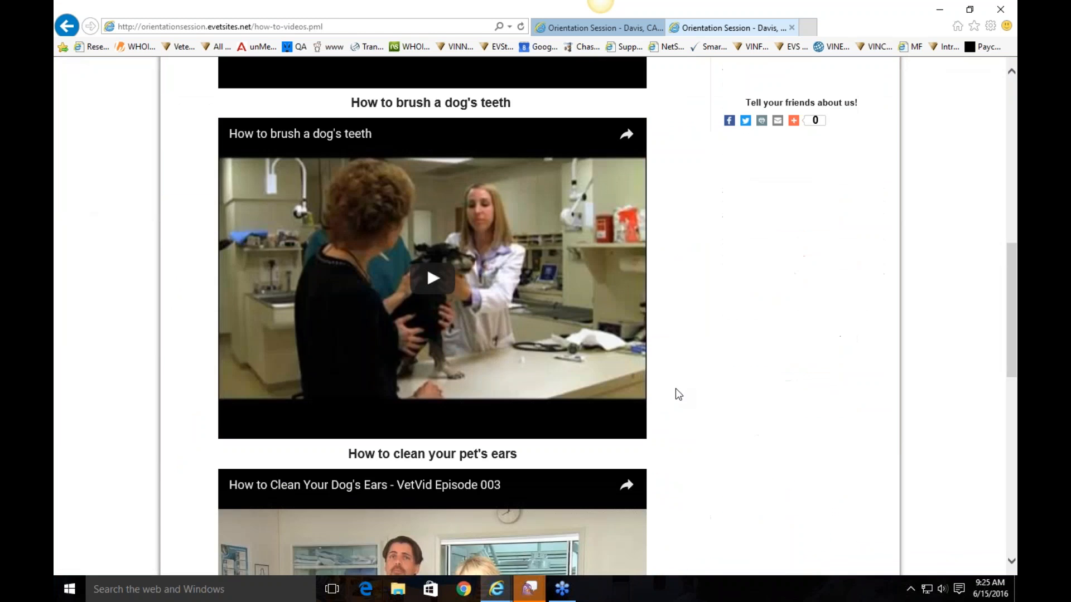
scroll(678, 395, "up", 20)
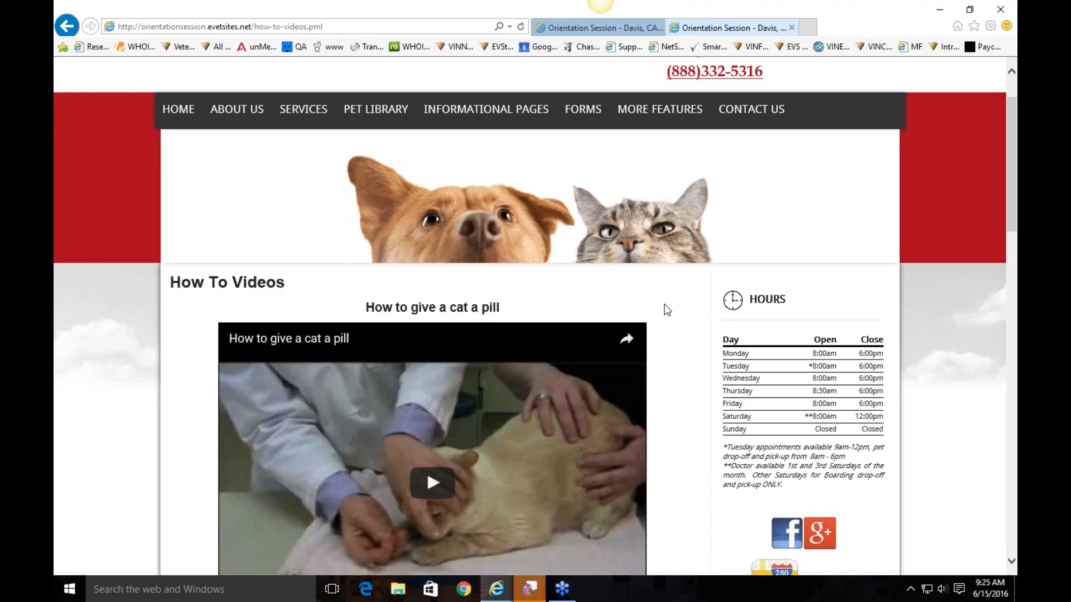
Open Informational Pages > Poisonous Plants and scroll through its toxic-plant table
mouse_move(491, 111)
left_click(478, 201)
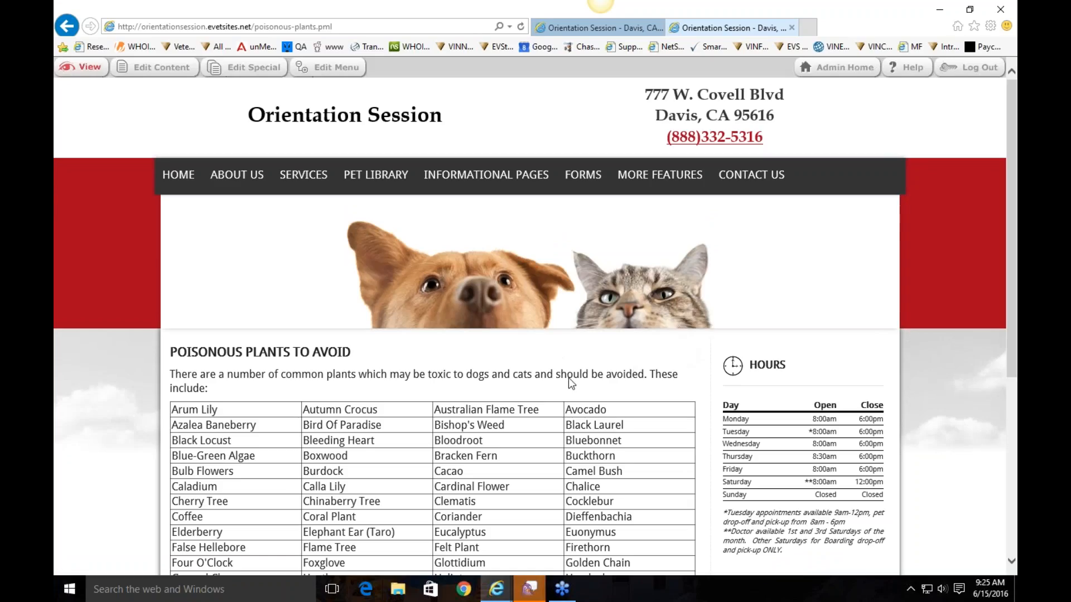
scroll(564, 381, "down", 3)
scroll(266, 405, "down", 3)
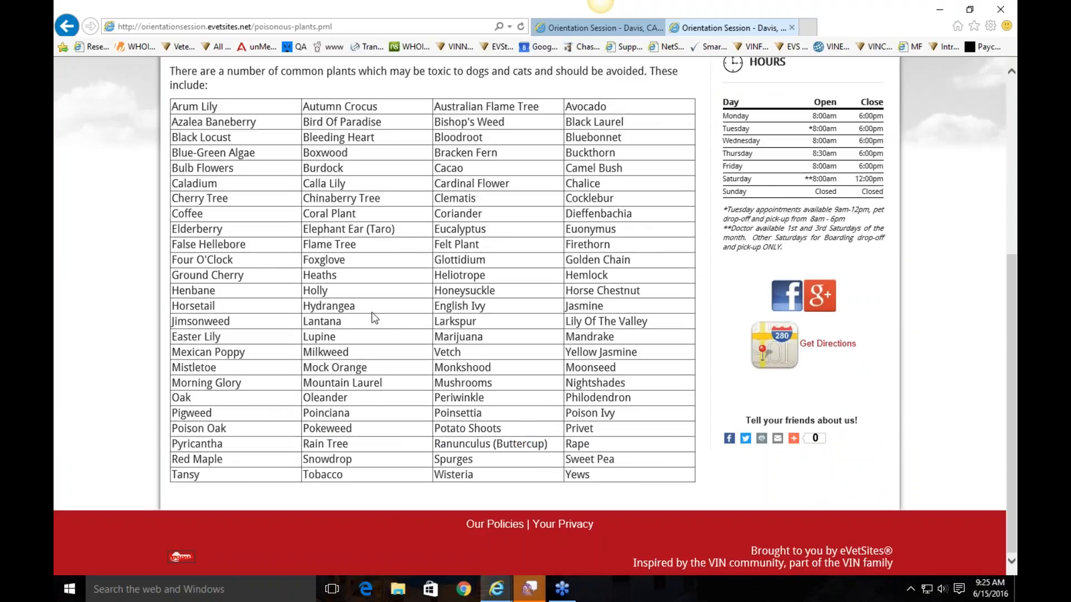
scroll(374, 318, "up", 5)
Browse the Links page of recommended pet-health websites, then go to the Forms page
mouse_move(486, 175)
left_click(440, 290)
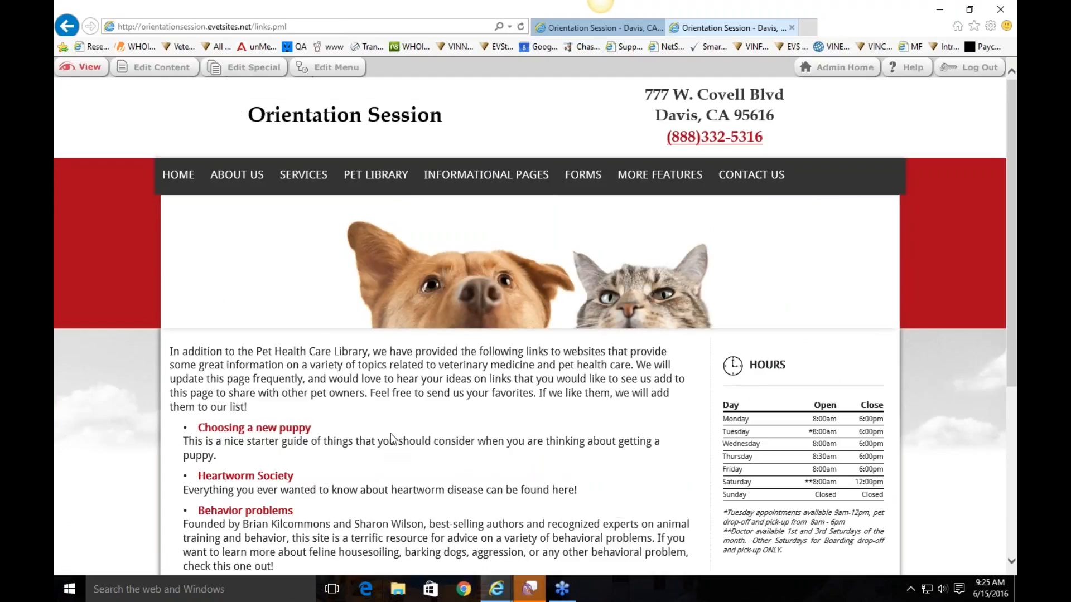
scroll(390, 434, "down", 5)
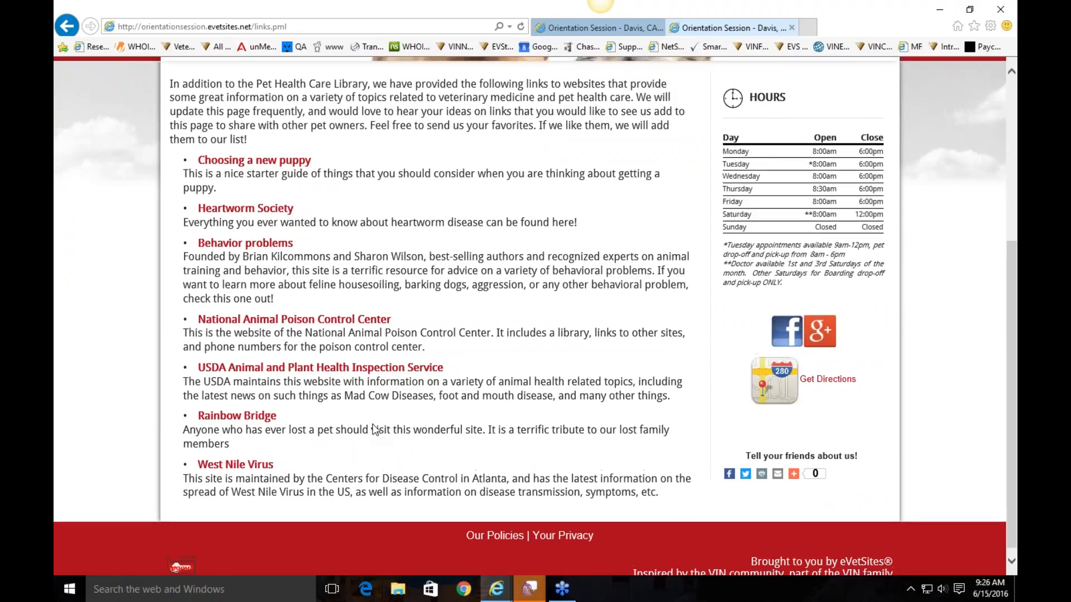
scroll(374, 430, "up", 5)
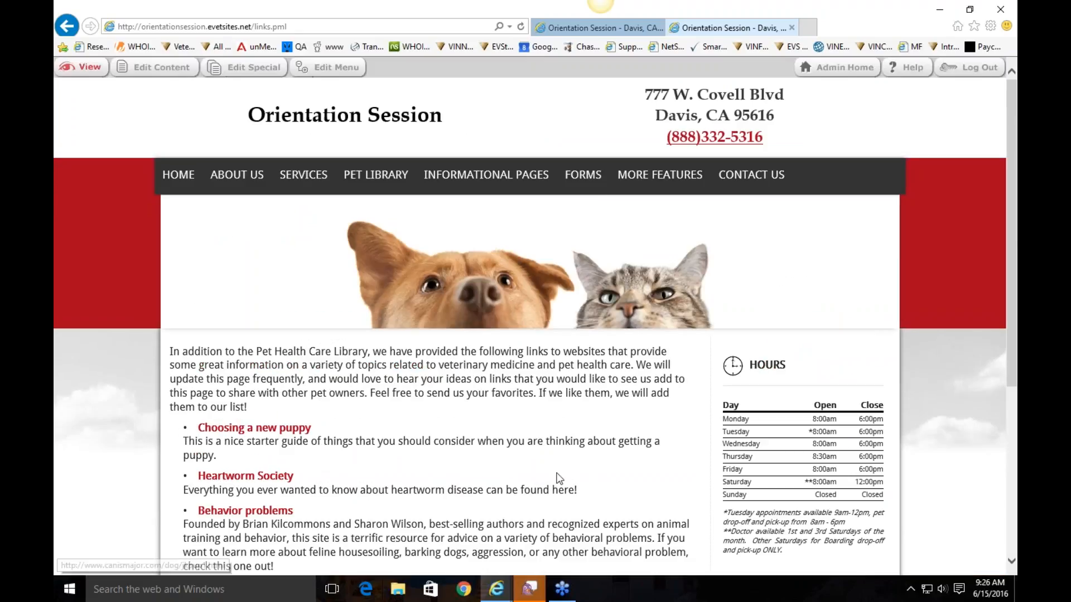
left_click(583, 184)
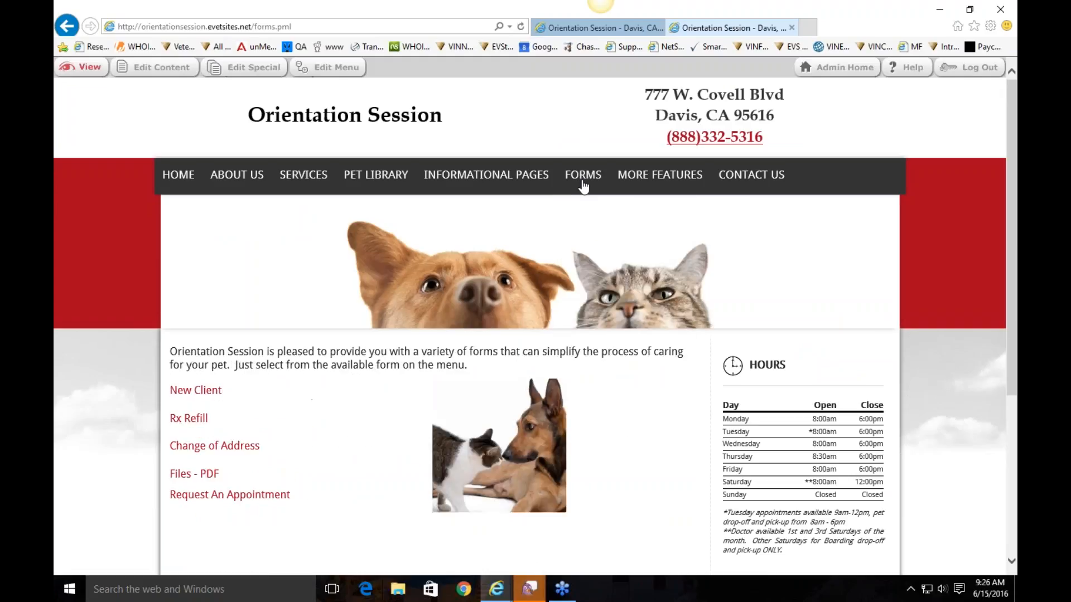
Open the Files - PDF or Other page under Forms and scroll through it
mouse_move(594, 188)
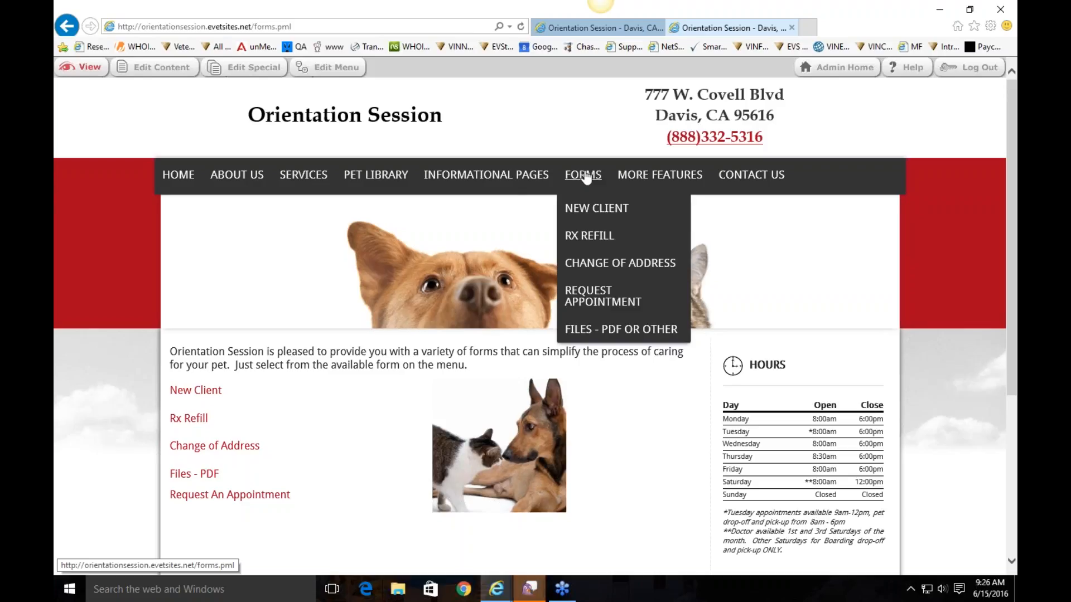
left_click(629, 334)
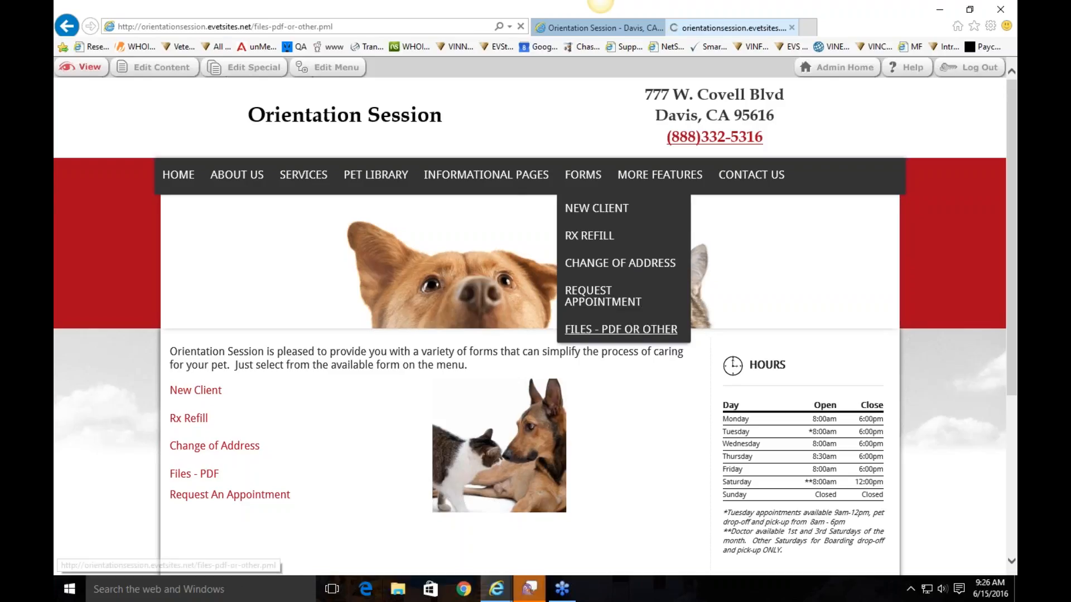
scroll(204, 361, "down", 2)
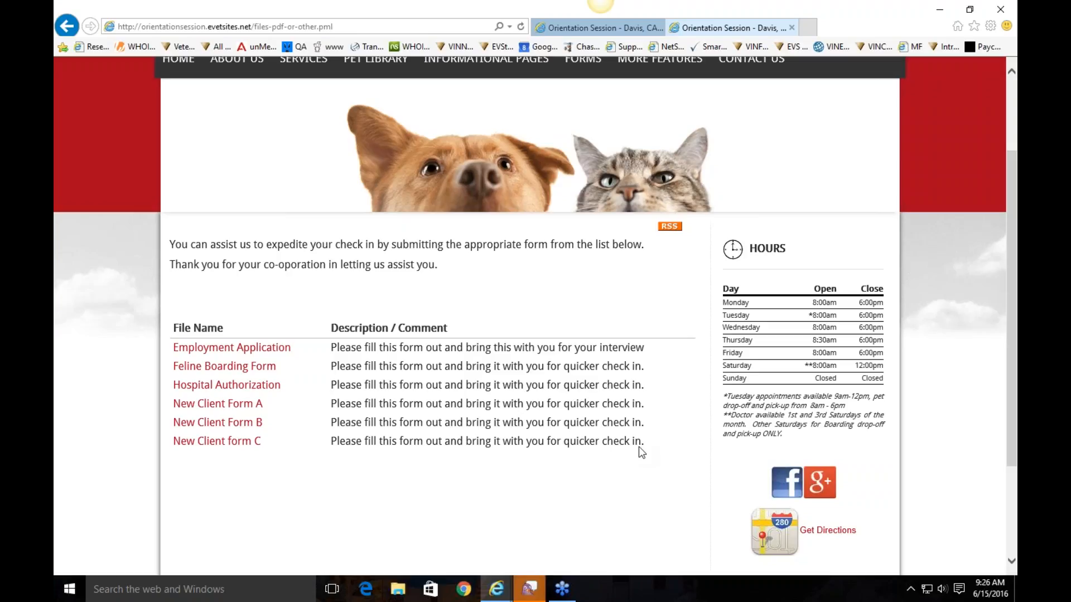
scroll(640, 446, "up", 2)
Review the New Client Check In form, then open the page's content editor
left_click(595, 210)
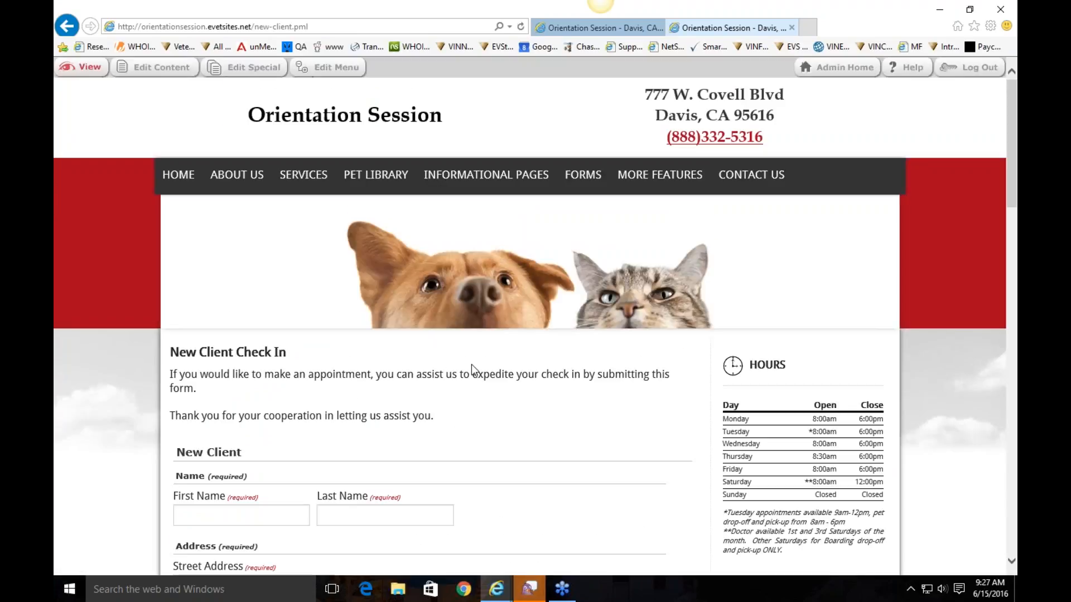
scroll(354, 332, "down", 5)
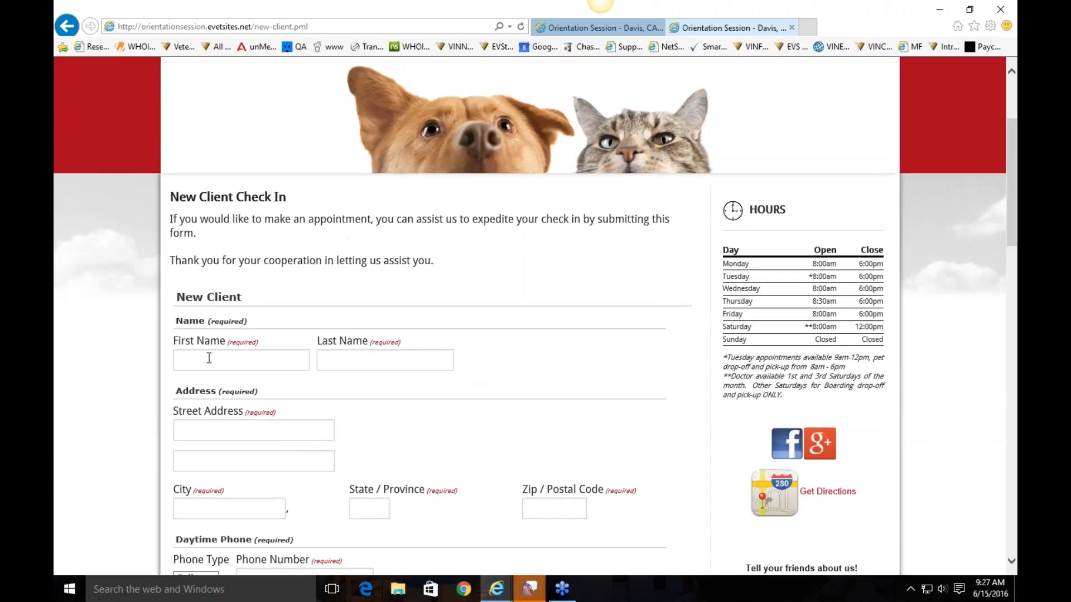
scroll(196, 254, "down", 3)
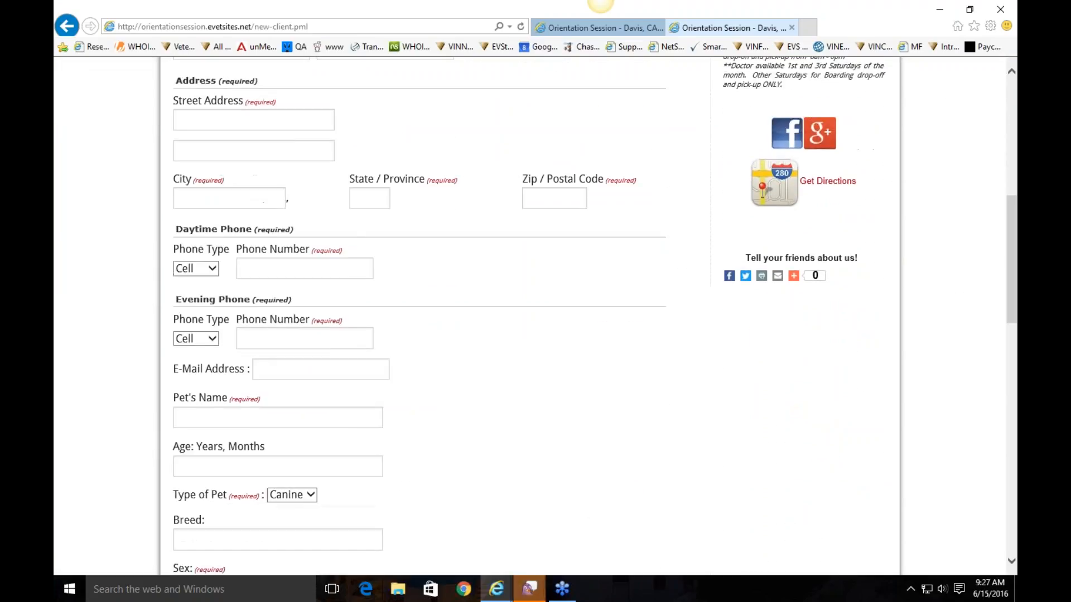
scroll(464, 413, "down", 3)
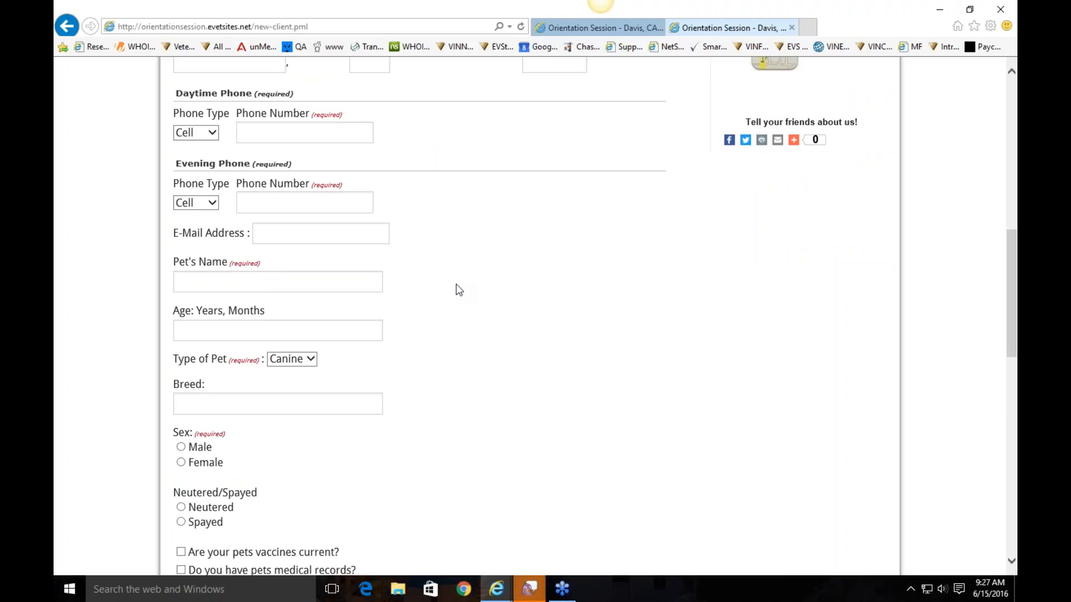
scroll(459, 290, "up", 1)
scroll(456, 290, "up", 12)
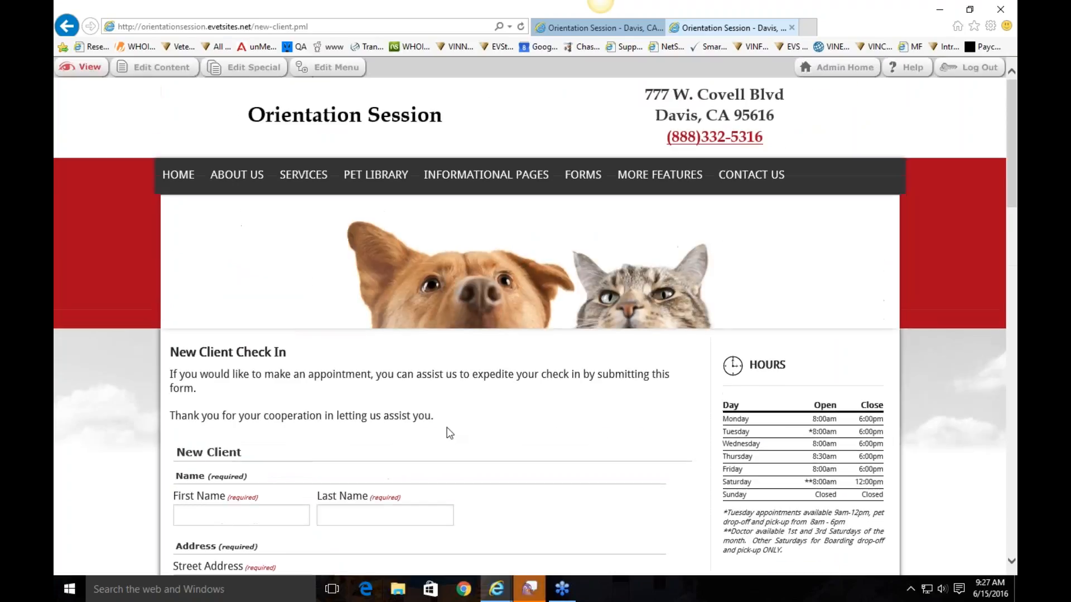
left_click(157, 67)
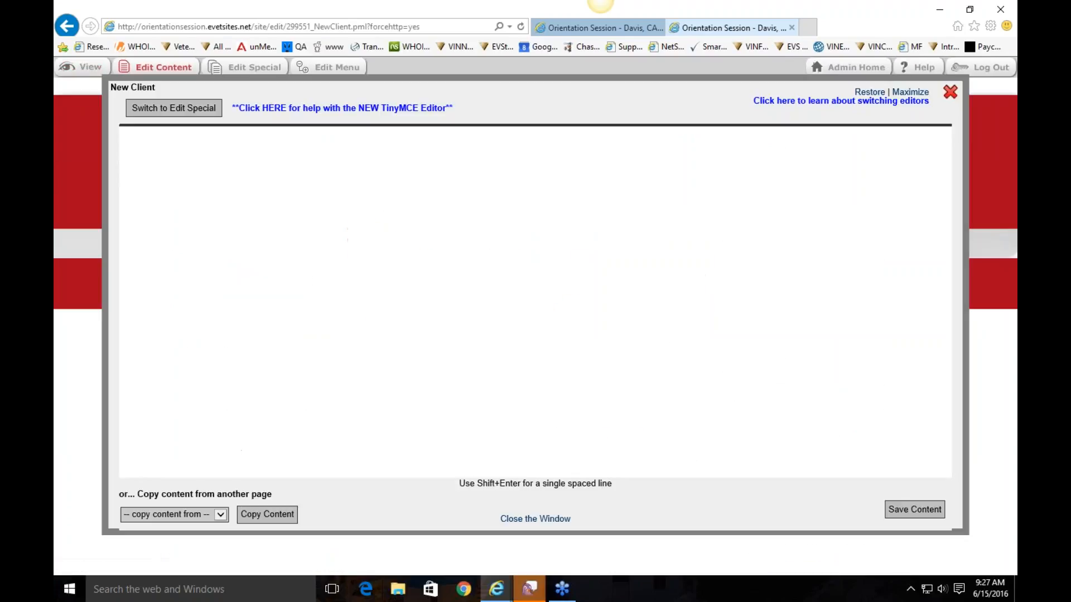
Switch to Edit Special and check the form name 'New Client'
left_click_drag(349, 266, 303, 240)
left_click(292, 229)
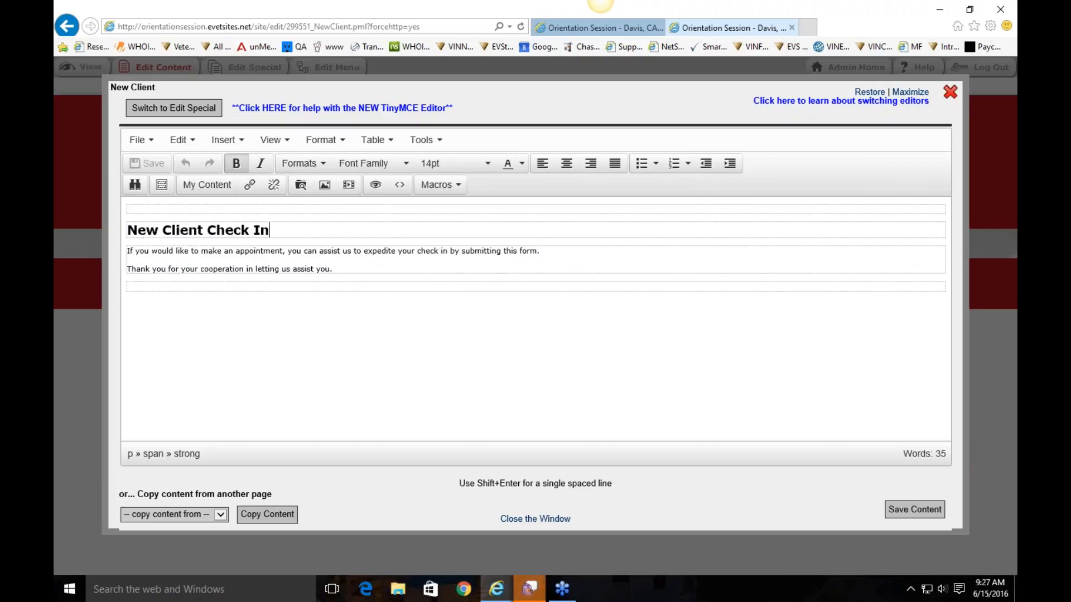
left_click(191, 111)
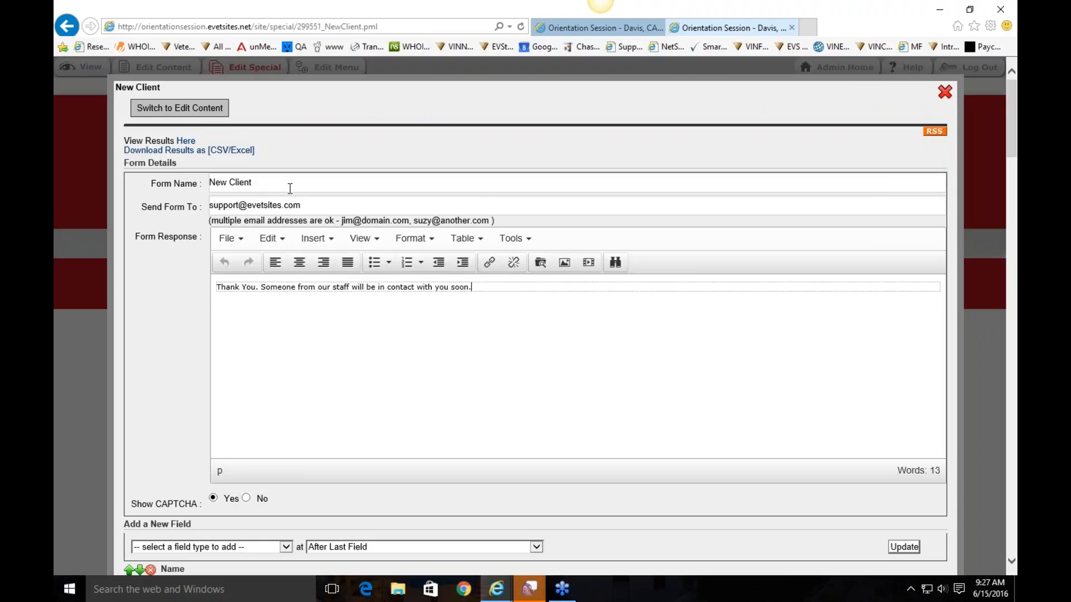
triple_click(271, 183)
key("End")
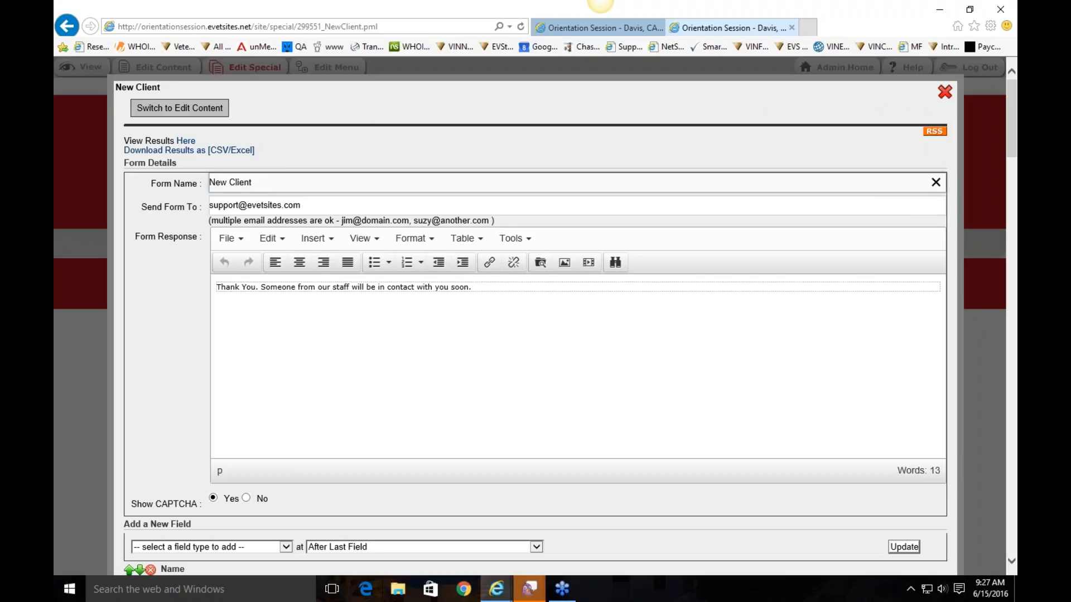
triple_click(265, 184)
key("End")
Review the recipient address and thank-you response, then scroll toward the field list
left_click(297, 210)
left_click(308, 205)
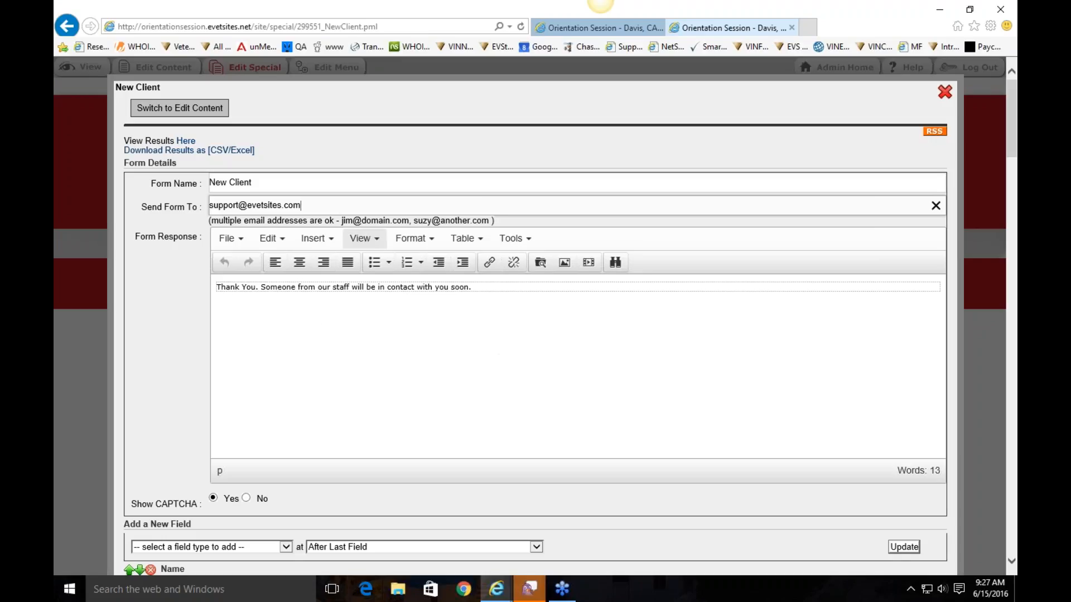
scroll(341, 354, "down", 3)
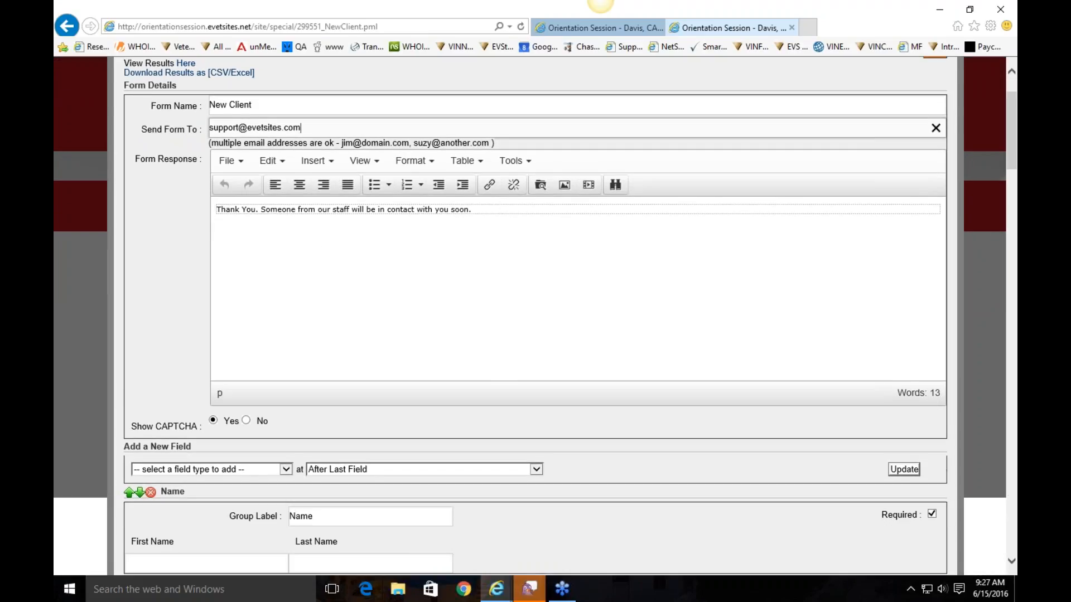
left_click(488, 212)
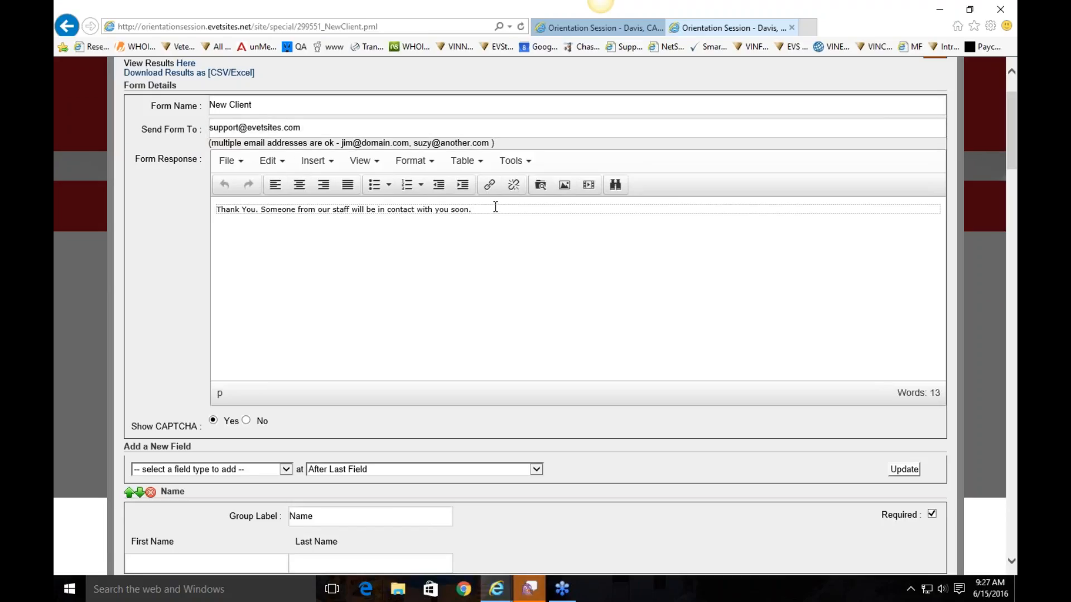
scroll(497, 238, "down", 3)
Remove the E-Mail field from the New Client form
scroll(258, 318, "down", 5)
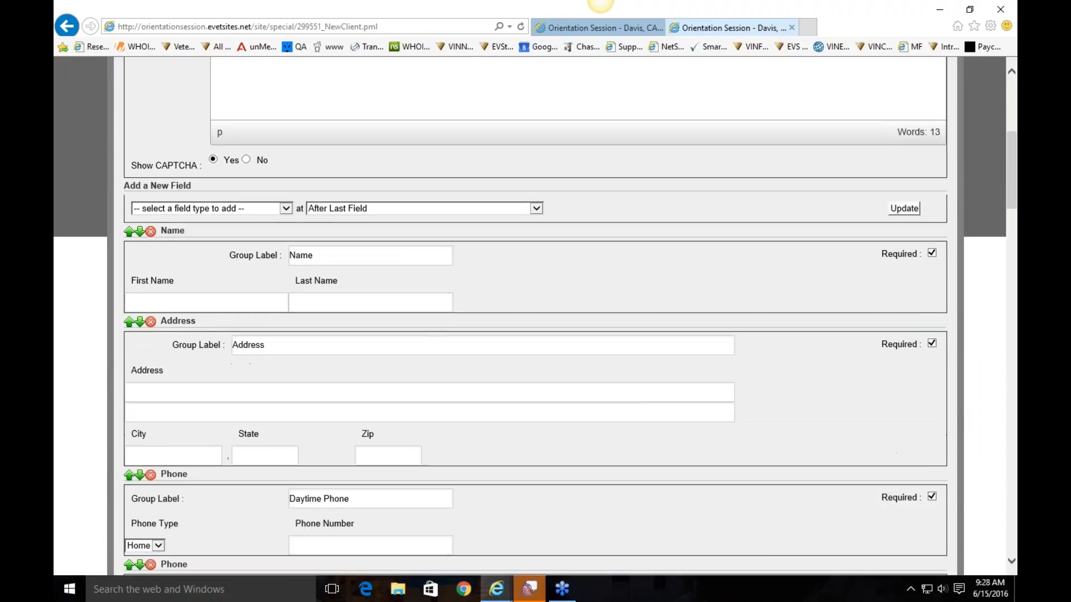
scroll(258, 321, "down", 2)
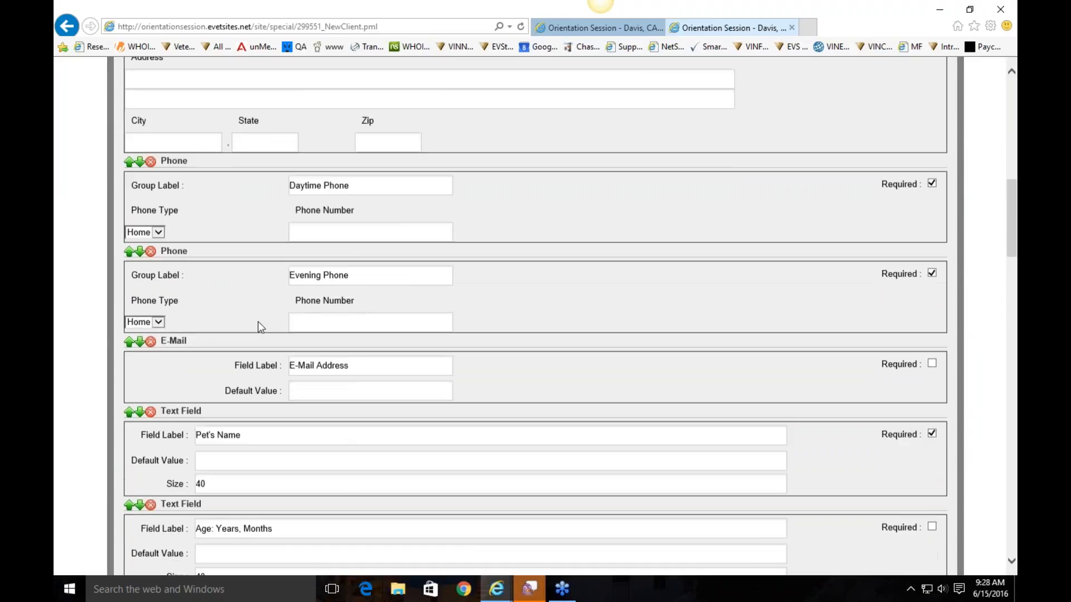
scroll(257, 321, "up", 5)
scroll(258, 321, "down", 1)
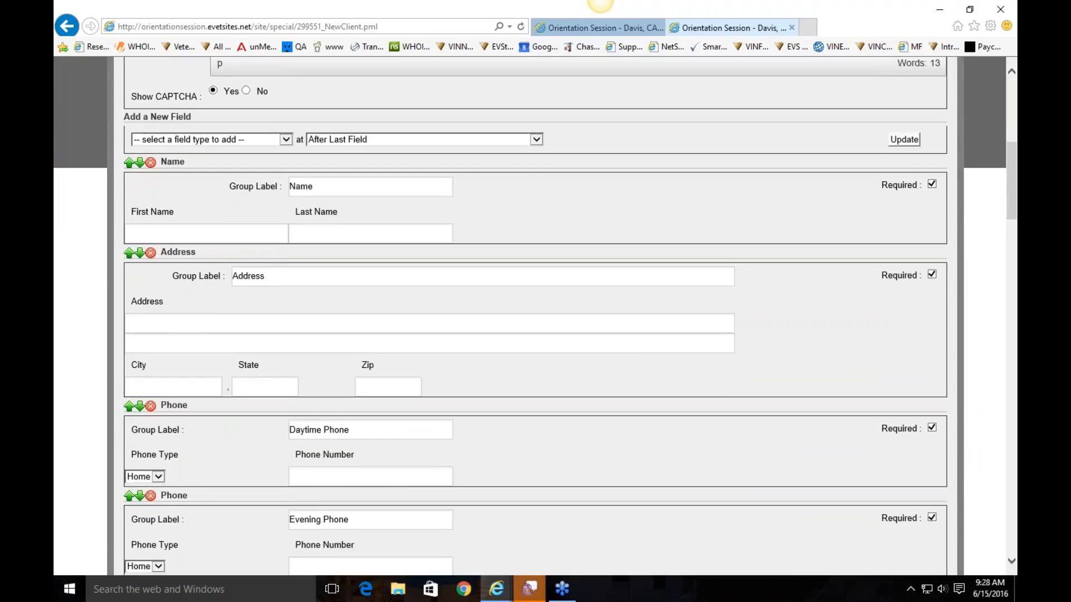
scroll(141, 174, "down", 5)
left_click(151, 257)
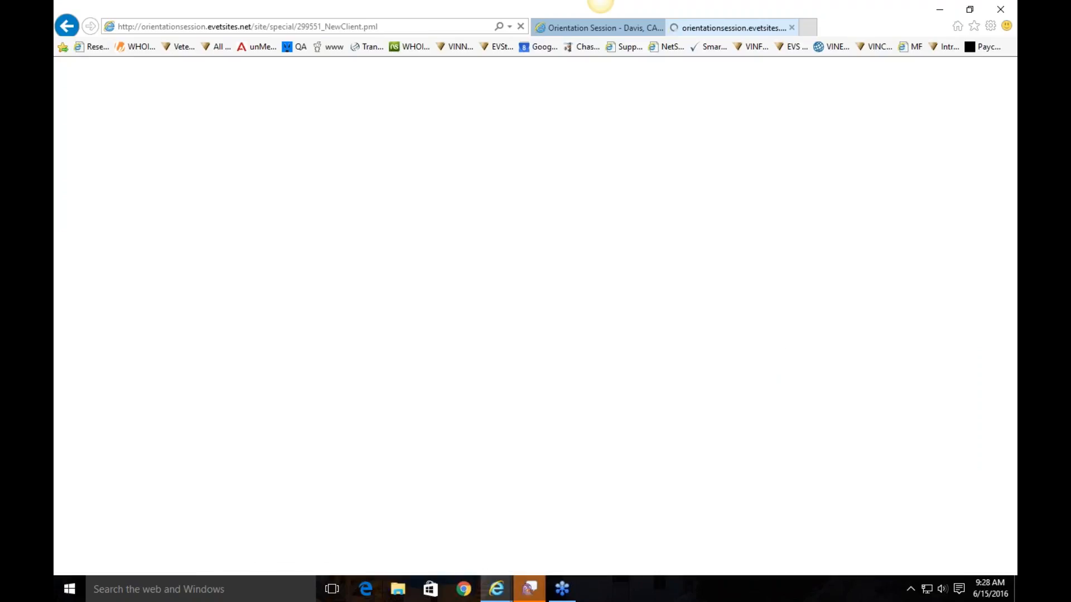
Uncheck Required on the Address group and return to the Add a New Field row
scroll(362, 335, "down", 10)
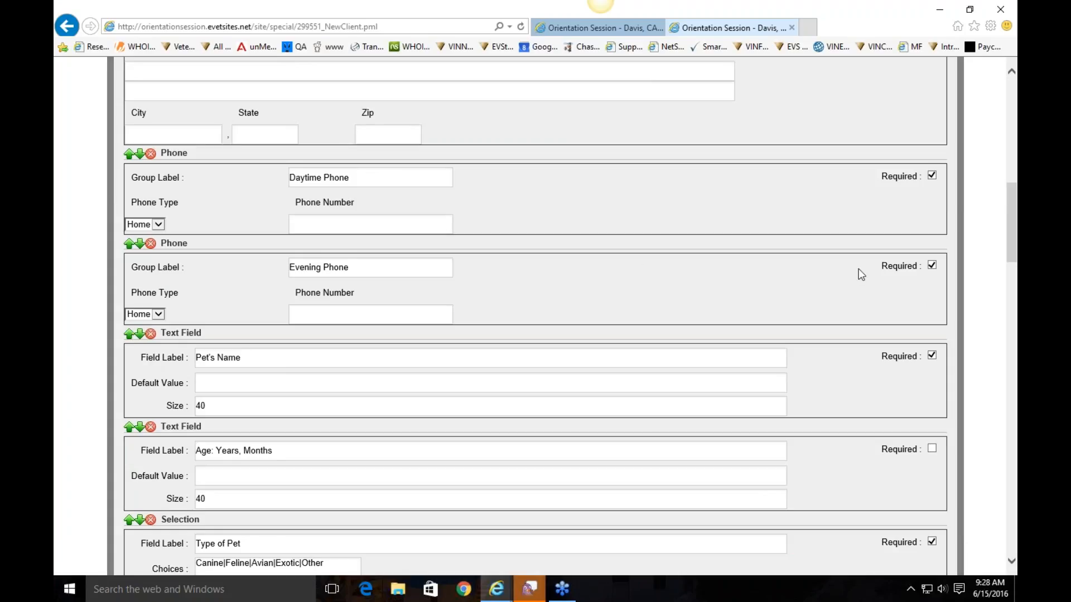
scroll(861, 274, "up", 5)
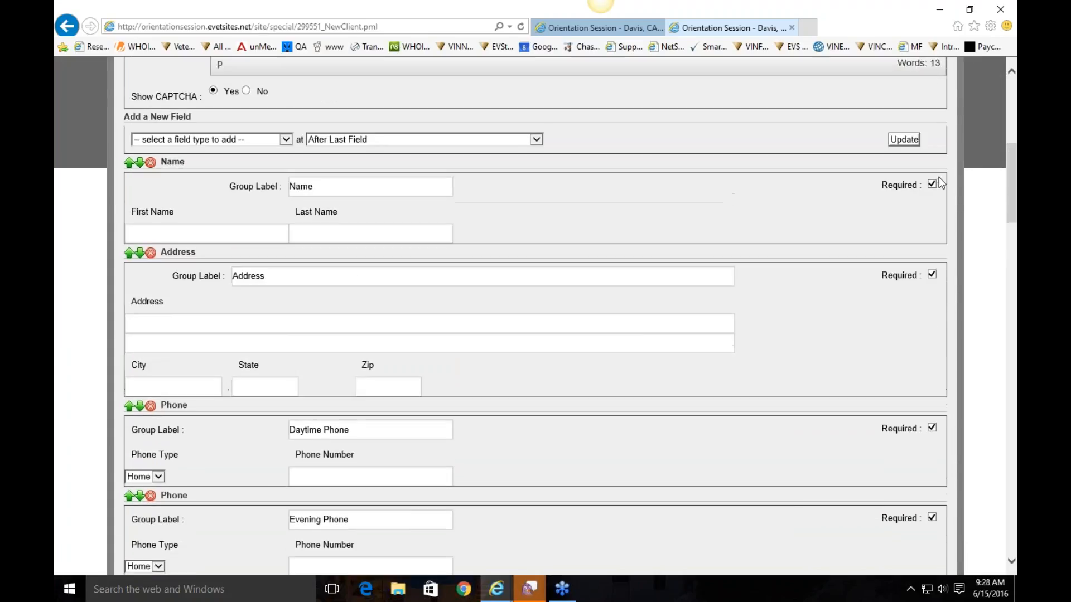
scroll(934, 192, "down", 3)
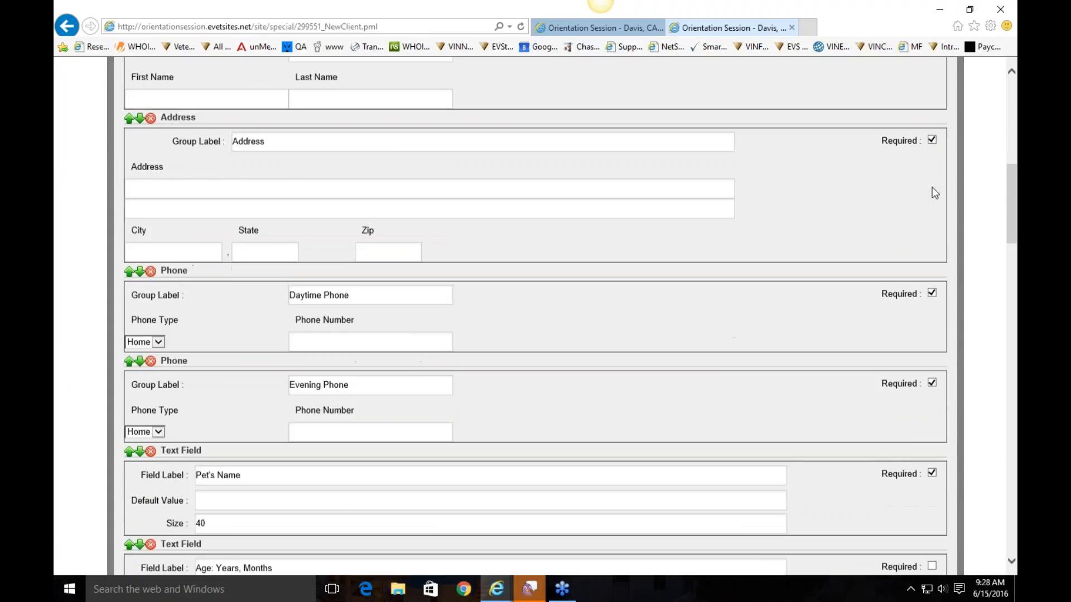
left_click(931, 140)
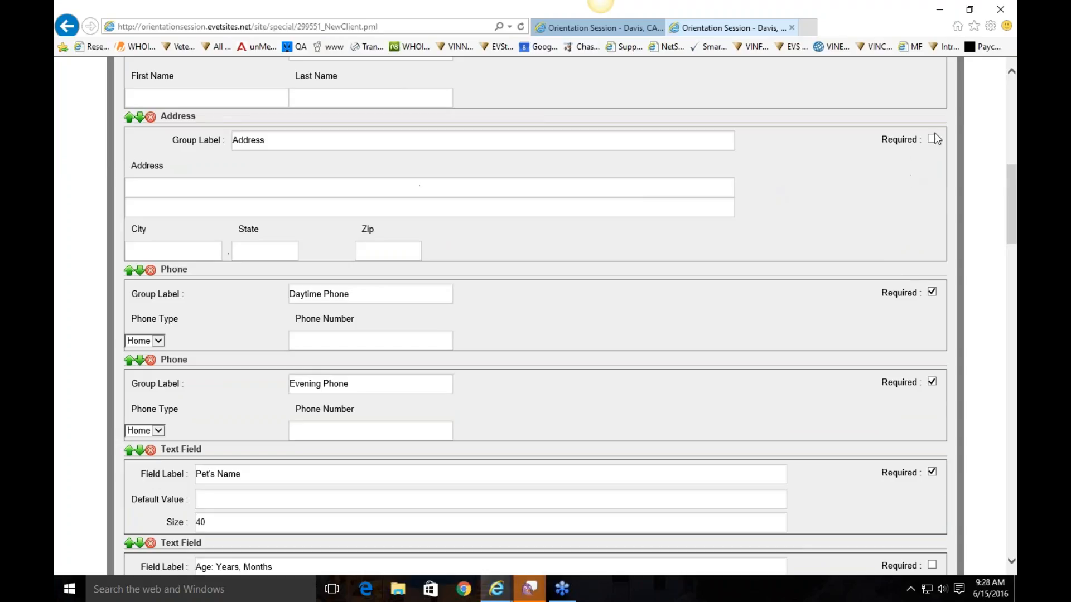
scroll(735, 255, "down", 7)
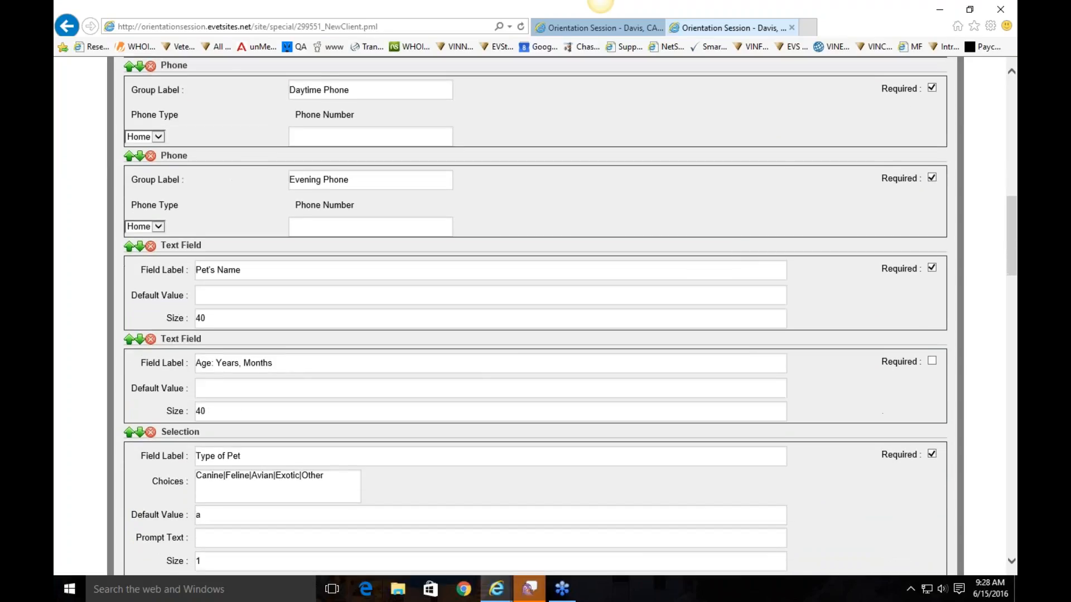
scroll(396, 268, "up", 12)
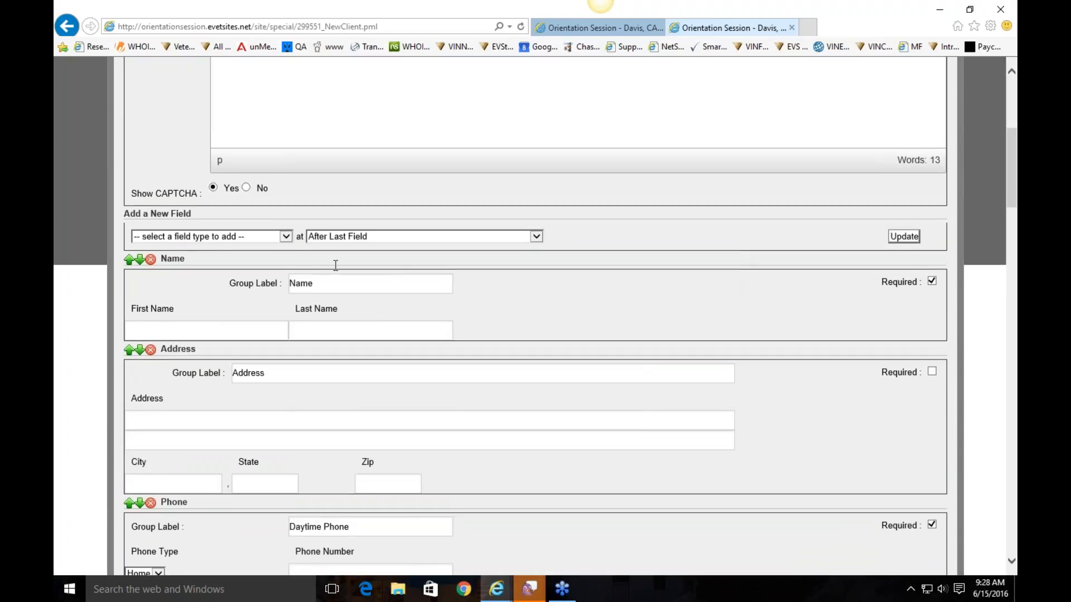
left_click(193, 240)
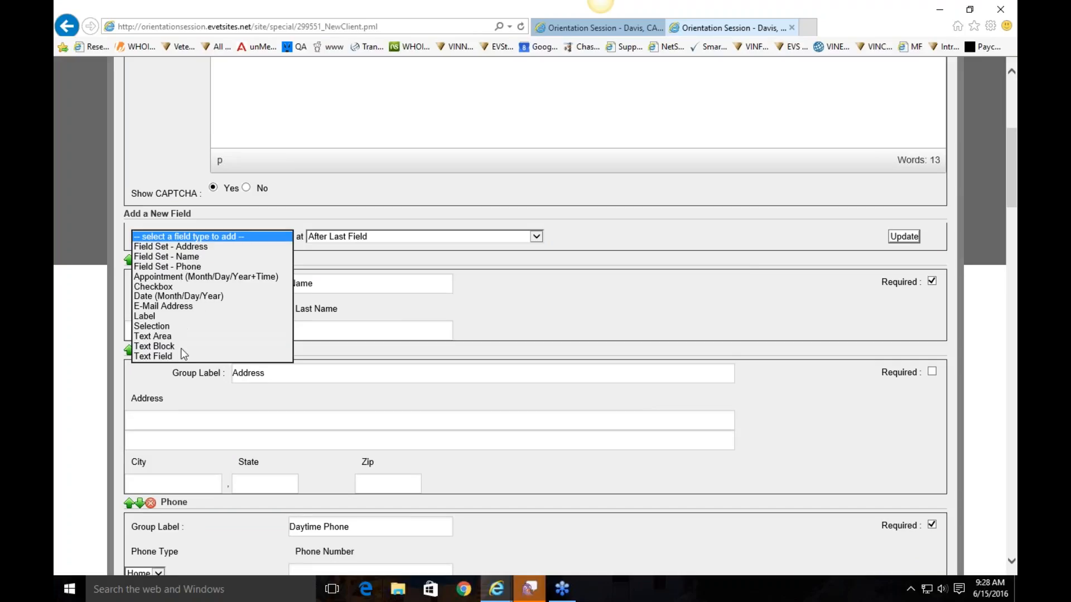
Set the new-field position to before 'I have read this statement and -', then update the form
left_click(390, 239)
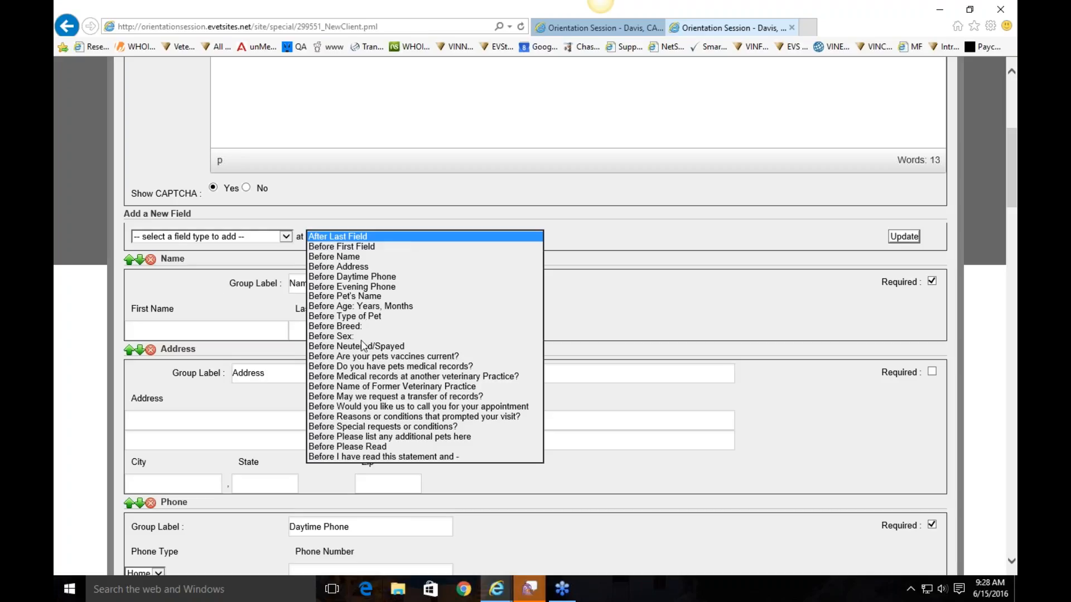
left_click(351, 256)
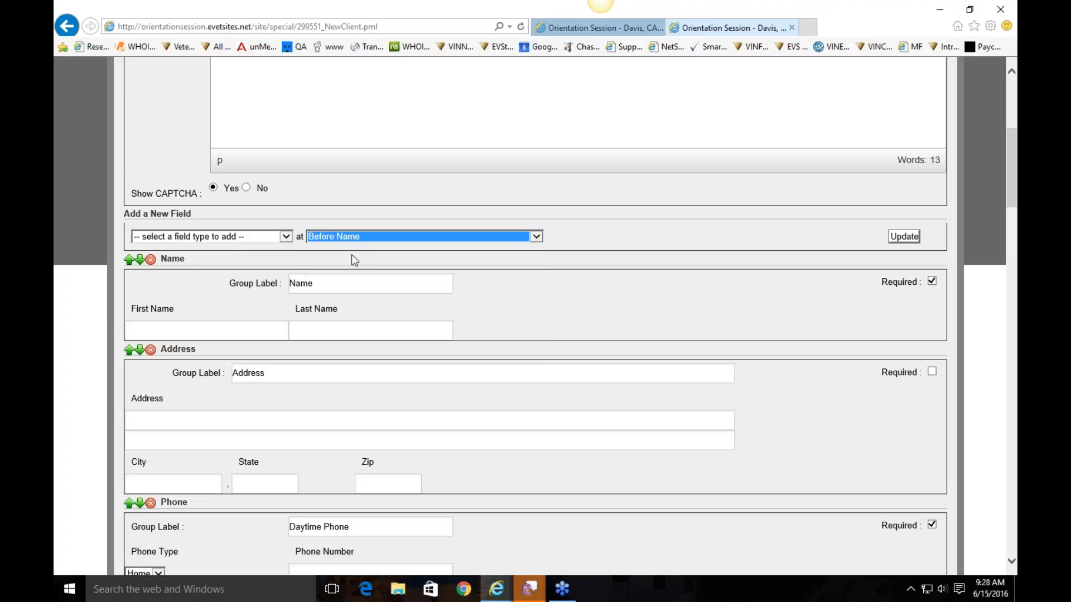
left_click(353, 237)
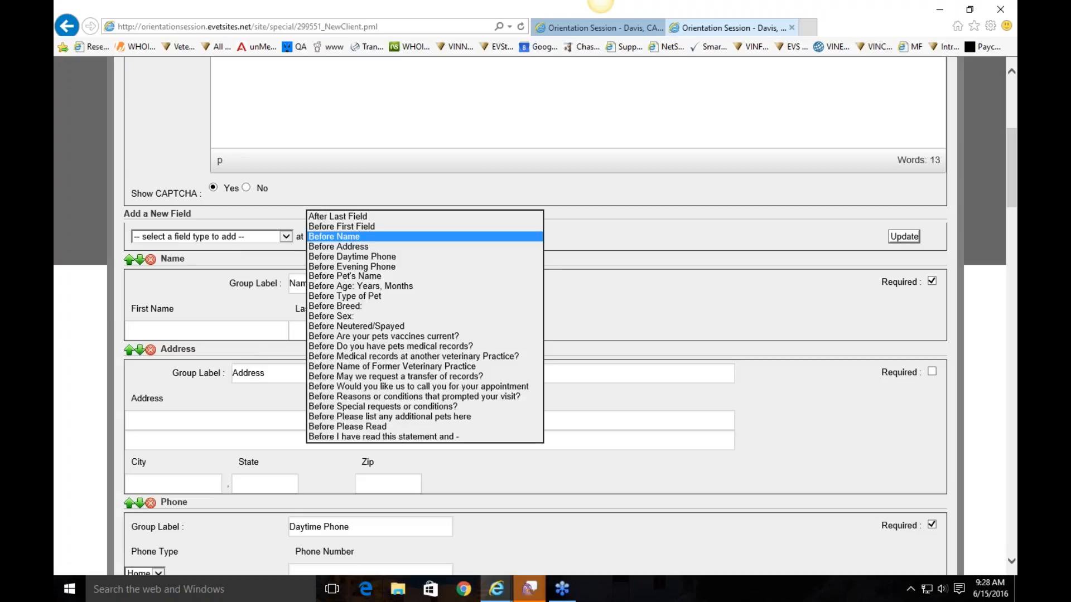
left_click(399, 437)
left_click(362, 236)
left_click(560, 274)
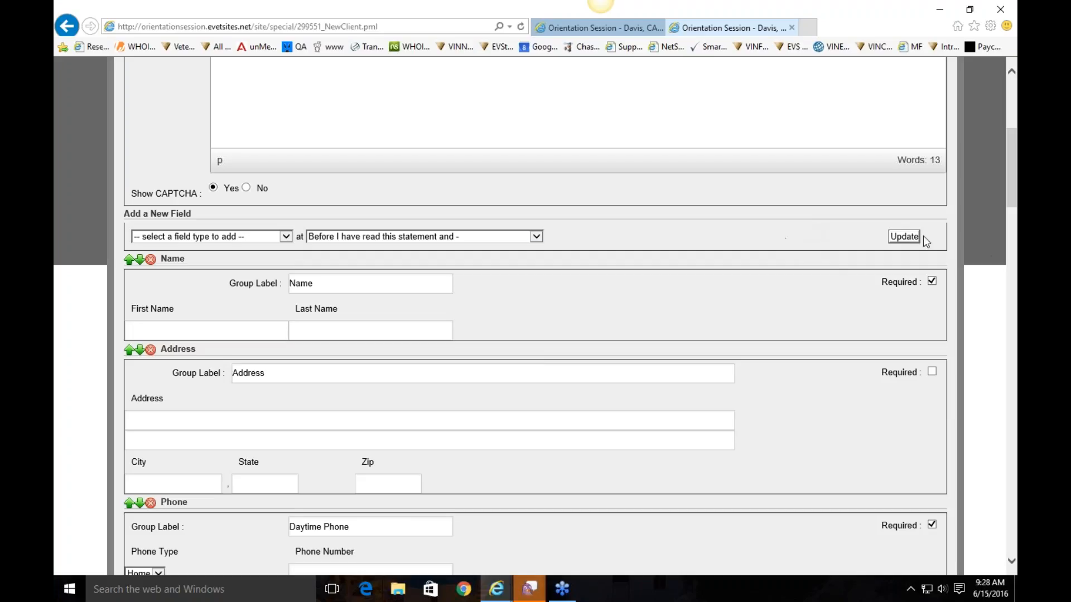
left_click(904, 237)
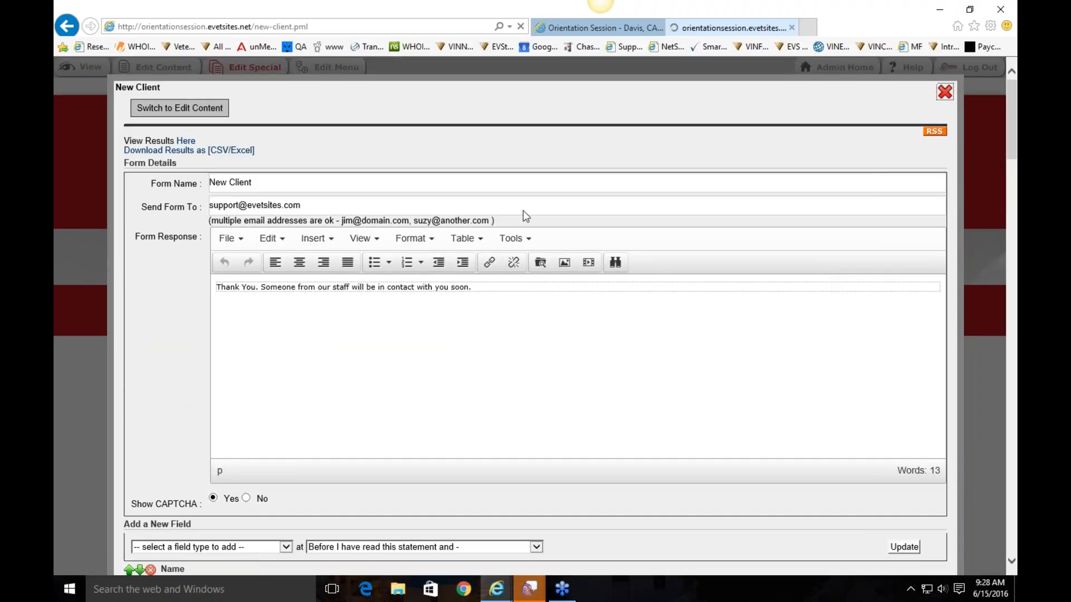
Open the Rx Refill page in the content editor and review its Prescription Refills paragraphs
mouse_move(584, 181)
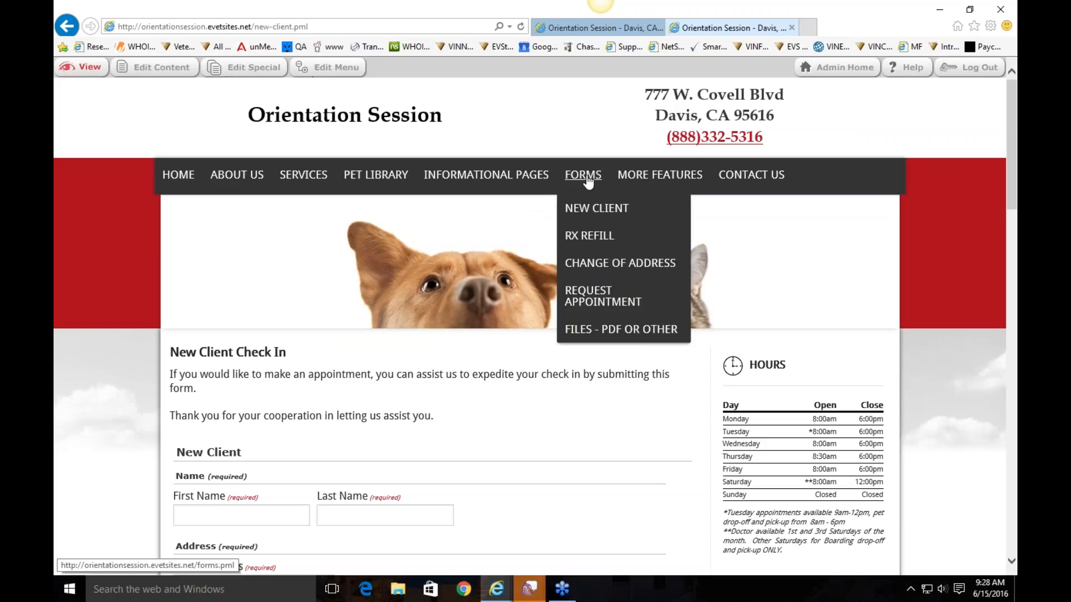
left_click(596, 235)
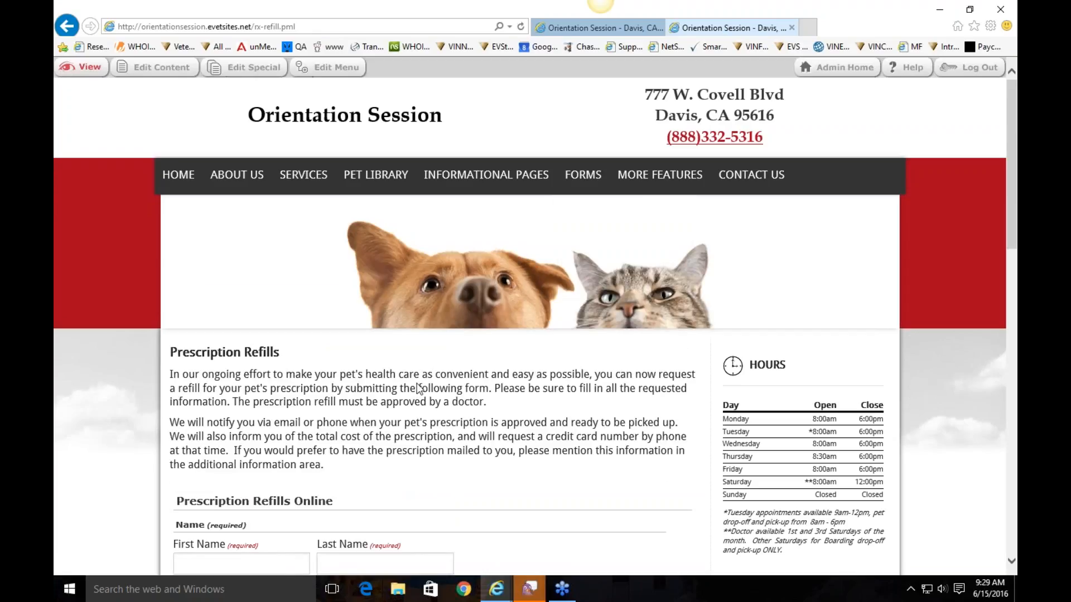
left_click(146, 67)
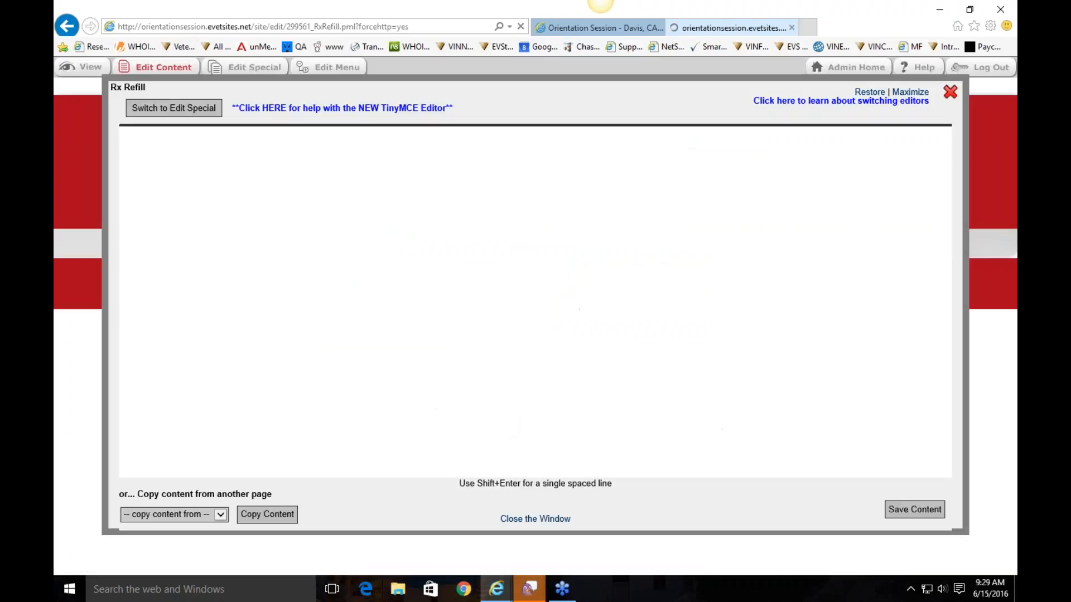
left_click_drag(645, 287, 119, 235)
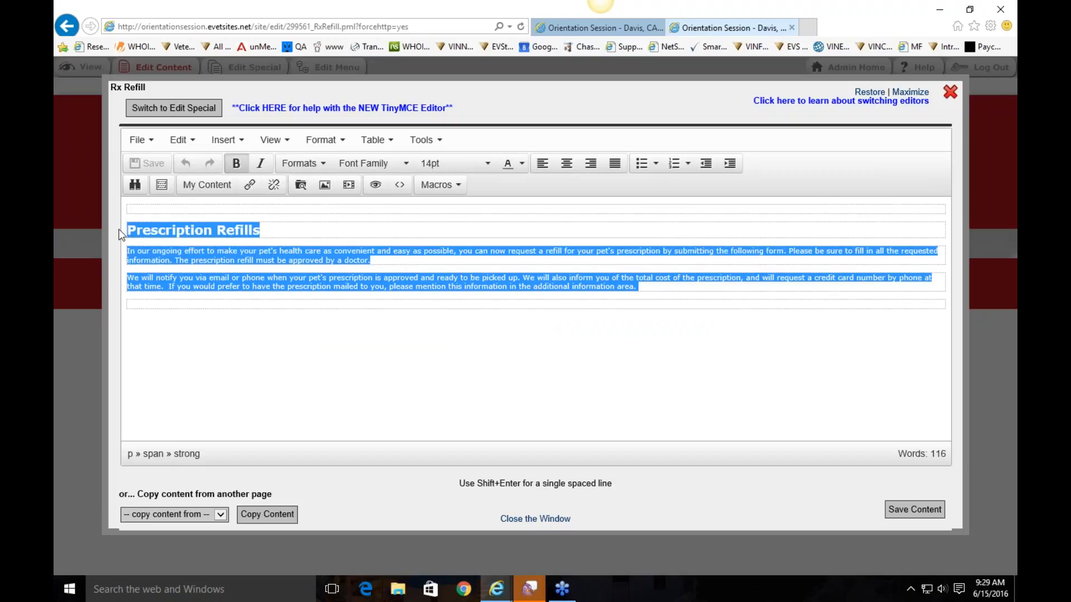
Check the Rx Refill form's Send Form To address, then close back to the live page
left_click(211, 115)
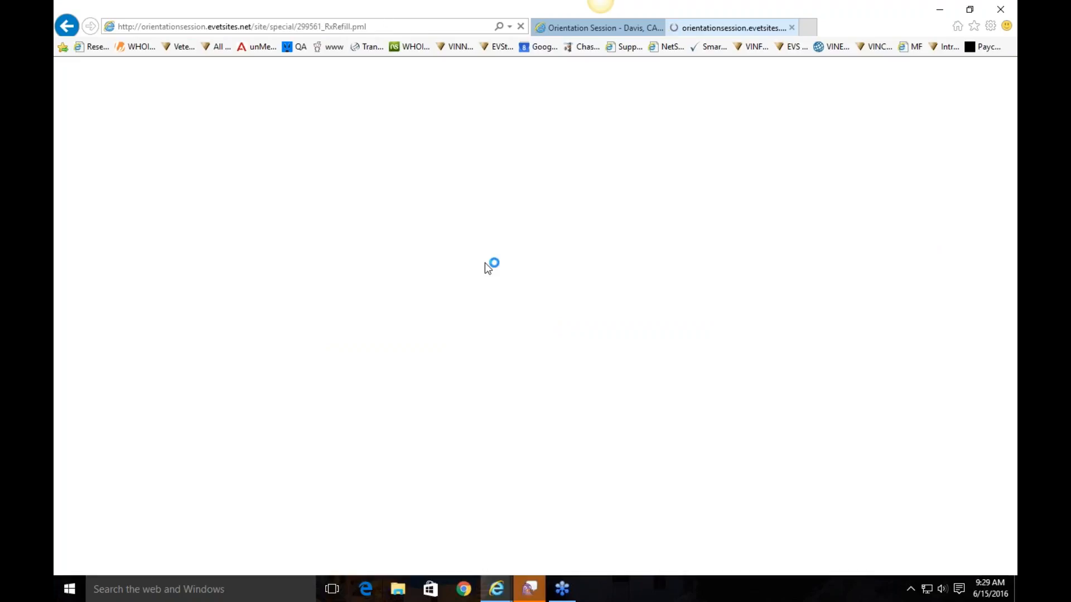
scroll(530, 318, "down", 8)
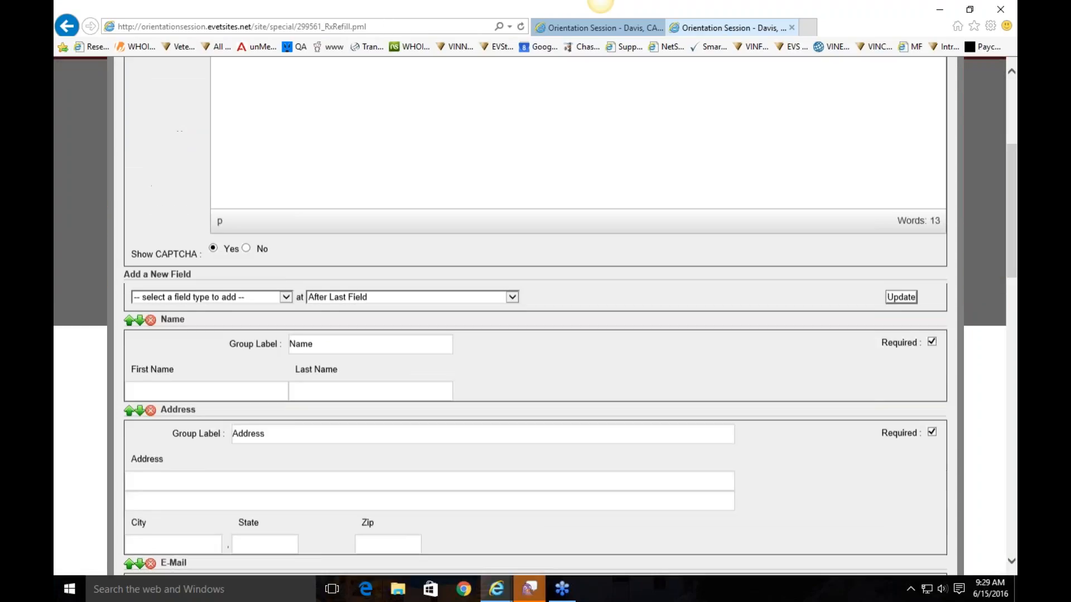
scroll(529, 318, "up", 6)
scroll(584, 206, "up", 2)
left_click(584, 205)
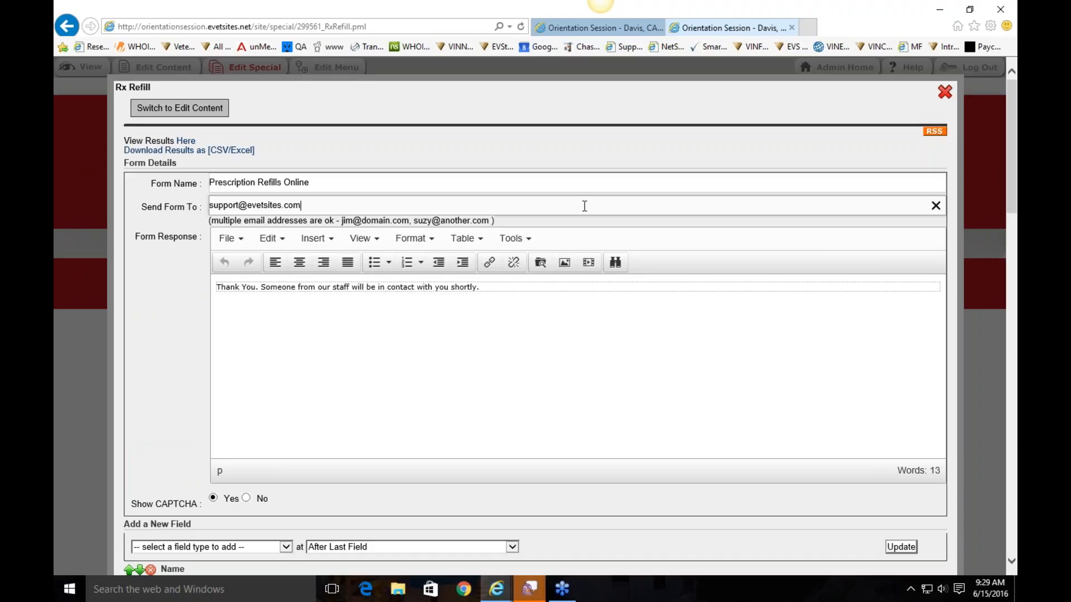
left_click(945, 92)
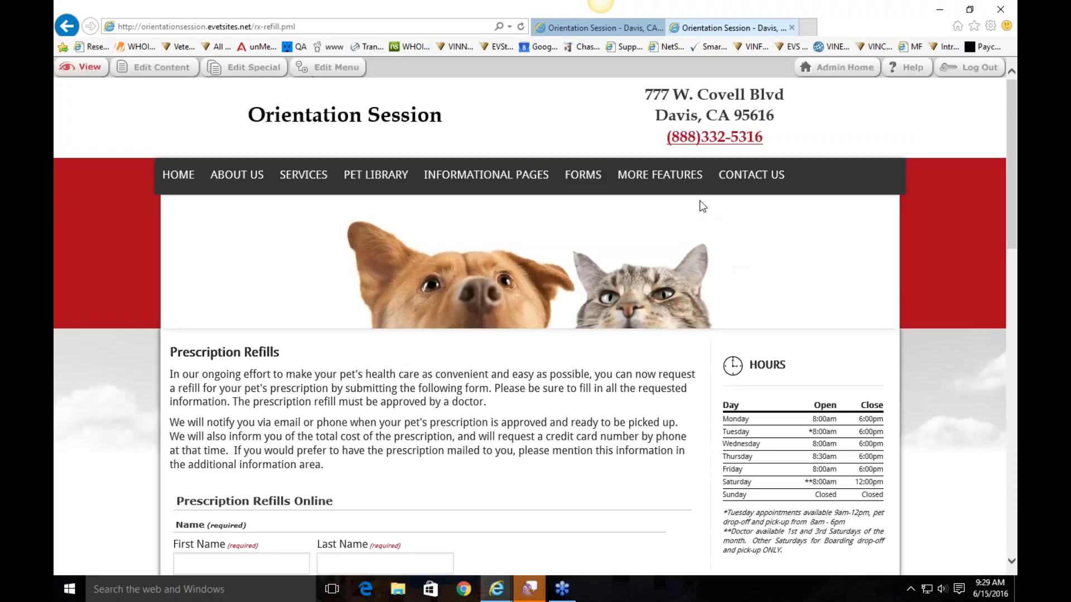
mouse_move(693, 184)
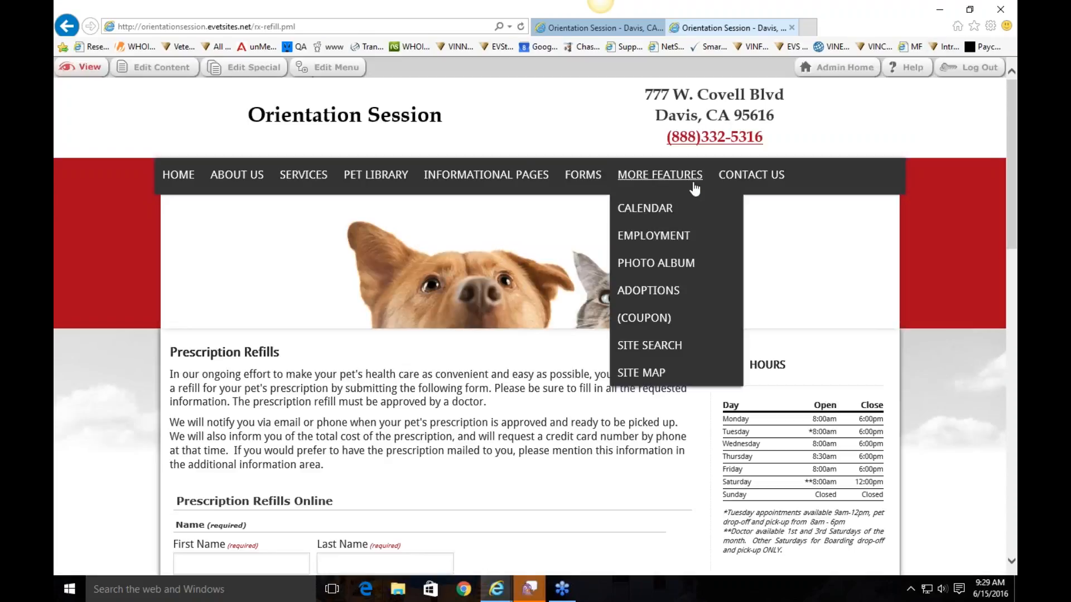
Browse the Calendar page from More Features
left_click(647, 207)
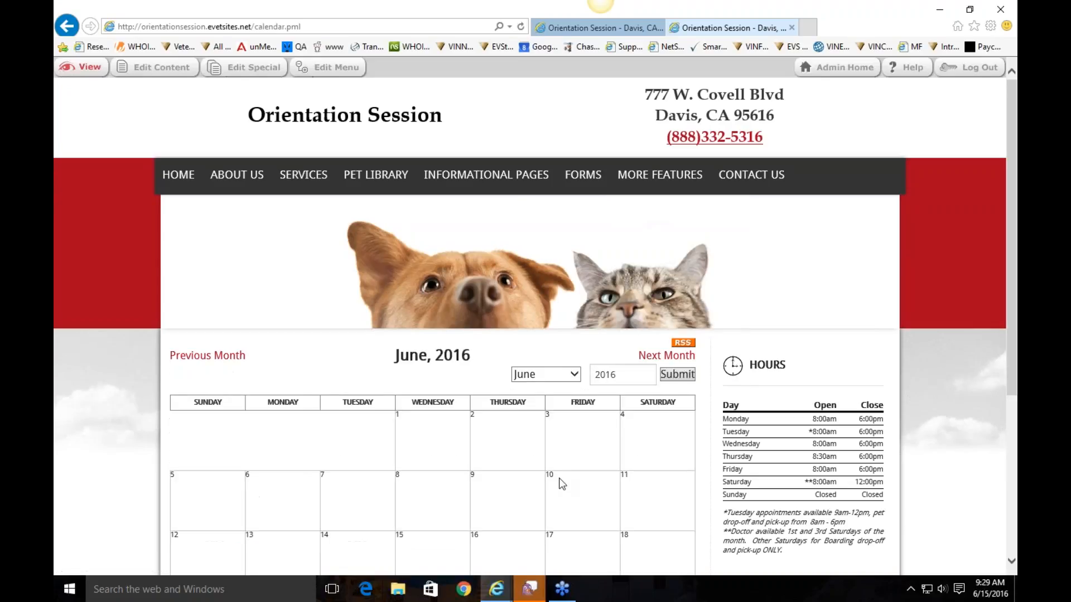
scroll(523, 329, "down", 3)
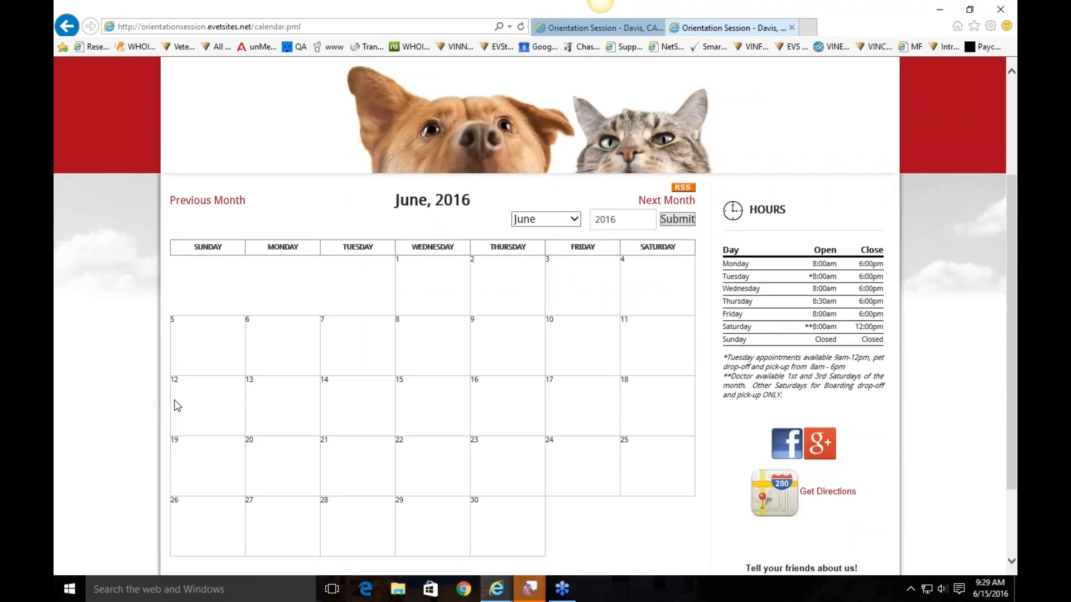
scroll(498, 414, "up", 3)
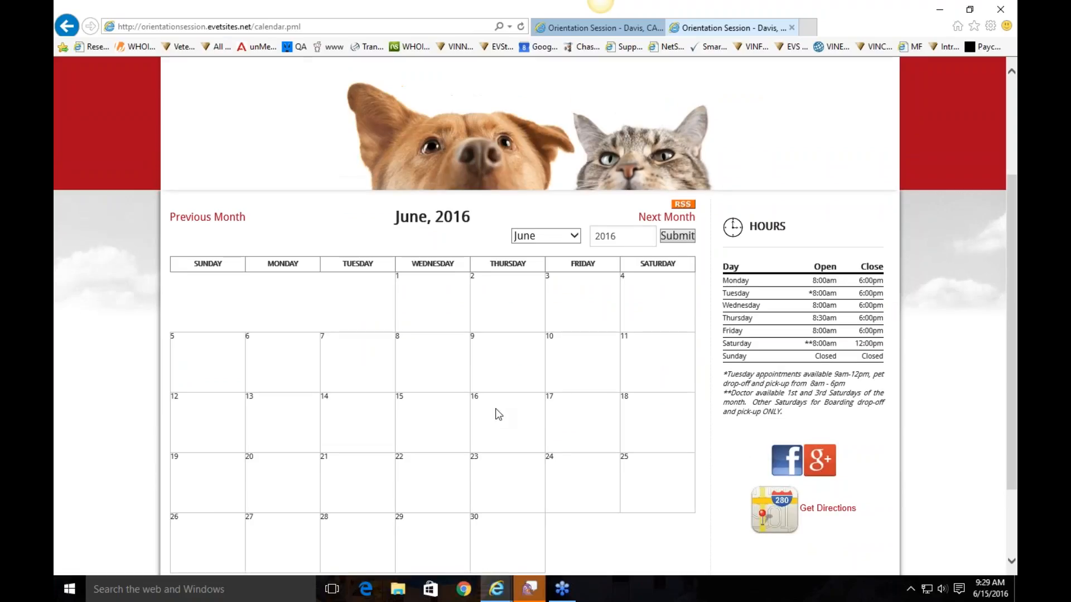
Read the Employment page's no-receptionist-positions notice, then go to the Photo Album page
mouse_move(627, 176)
left_click(667, 236)
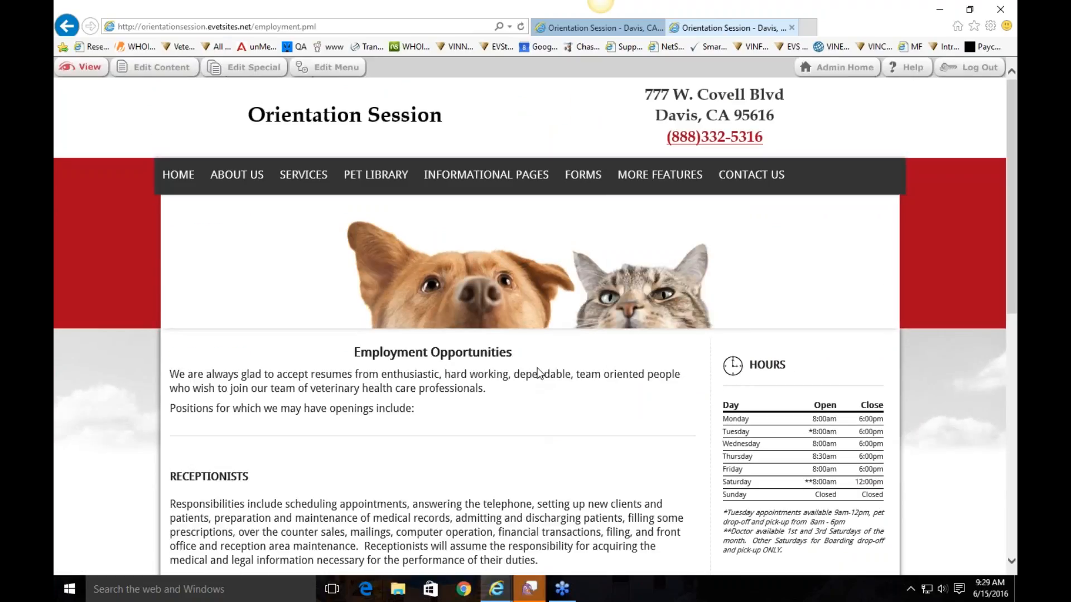
scroll(285, 479, "down", 2)
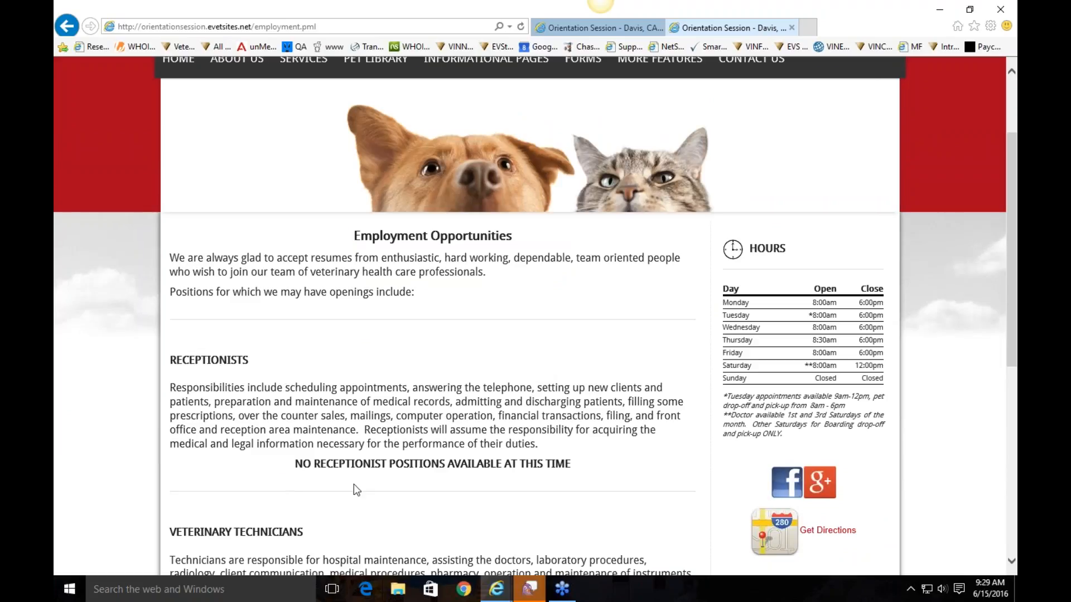
left_click_drag(290, 464, 585, 471)
left_click(582, 466)
scroll(672, 153, "up", 3)
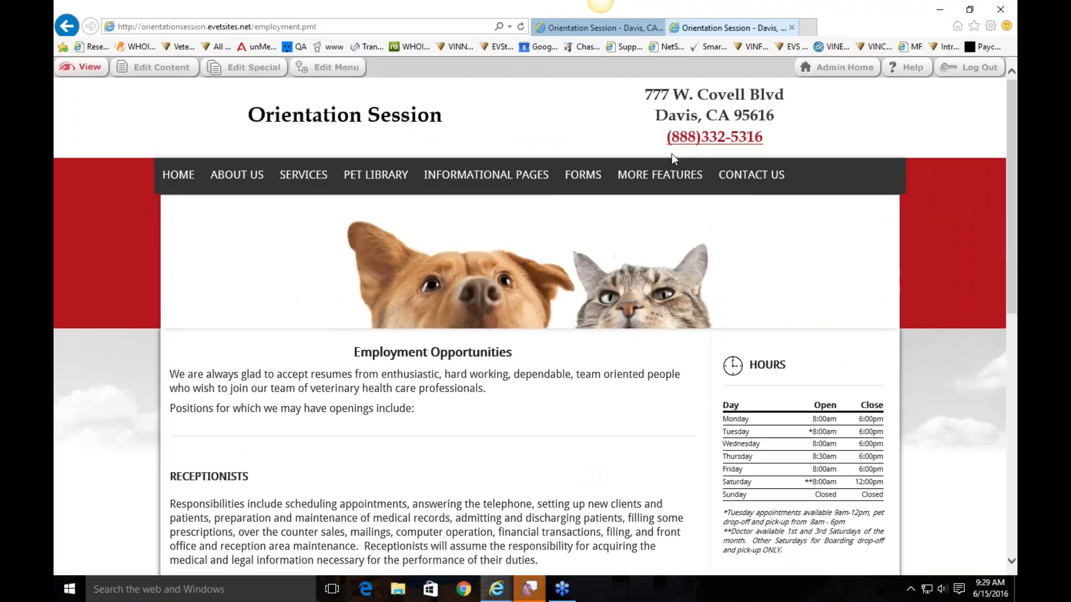
mouse_move(659, 175)
left_click(656, 277)
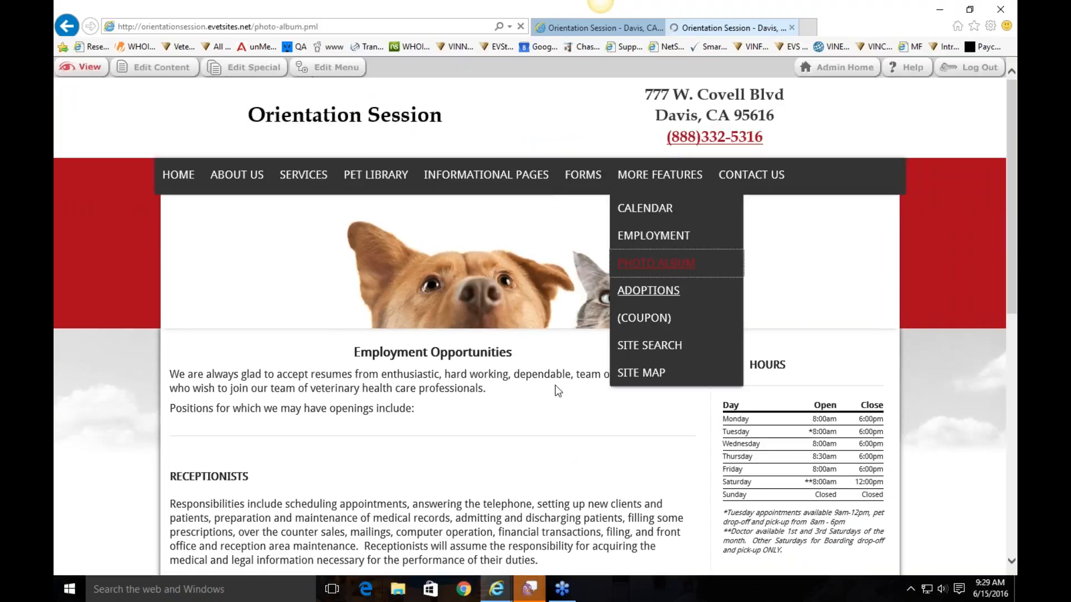
Look over the Photo Album page, then browse the Adoptions page
scroll(554, 384, "down", 4)
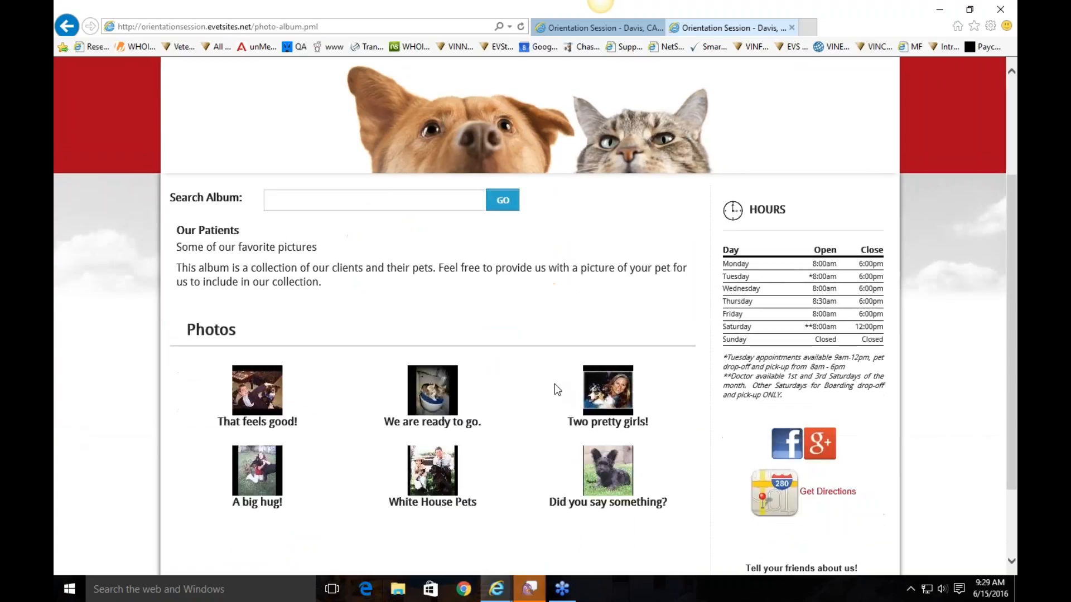
scroll(554, 385, "up", 1)
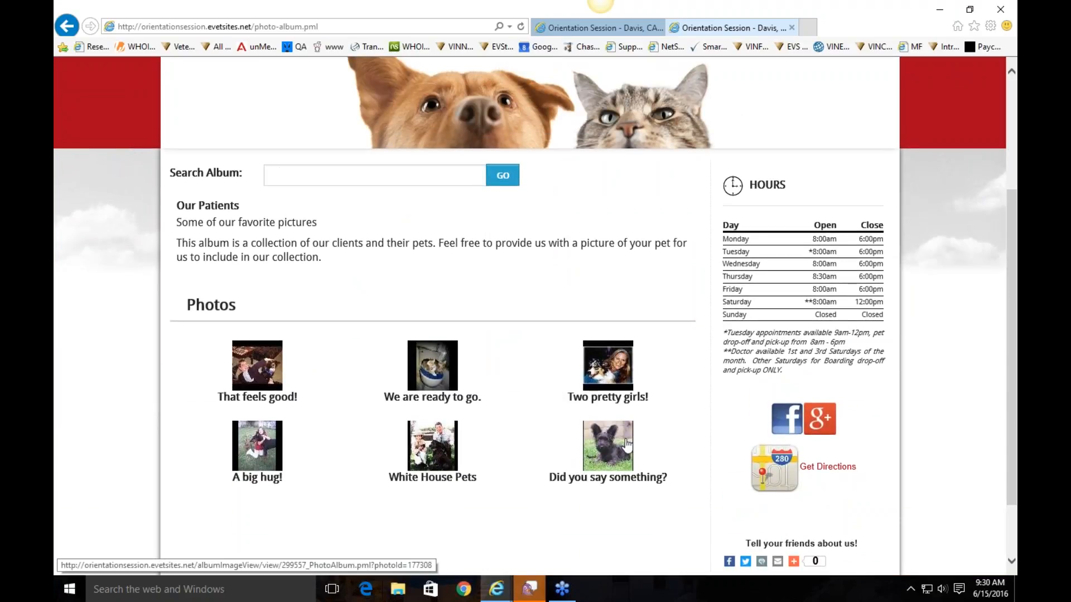
scroll(557, 338, "up", 3)
mouse_move(628, 175)
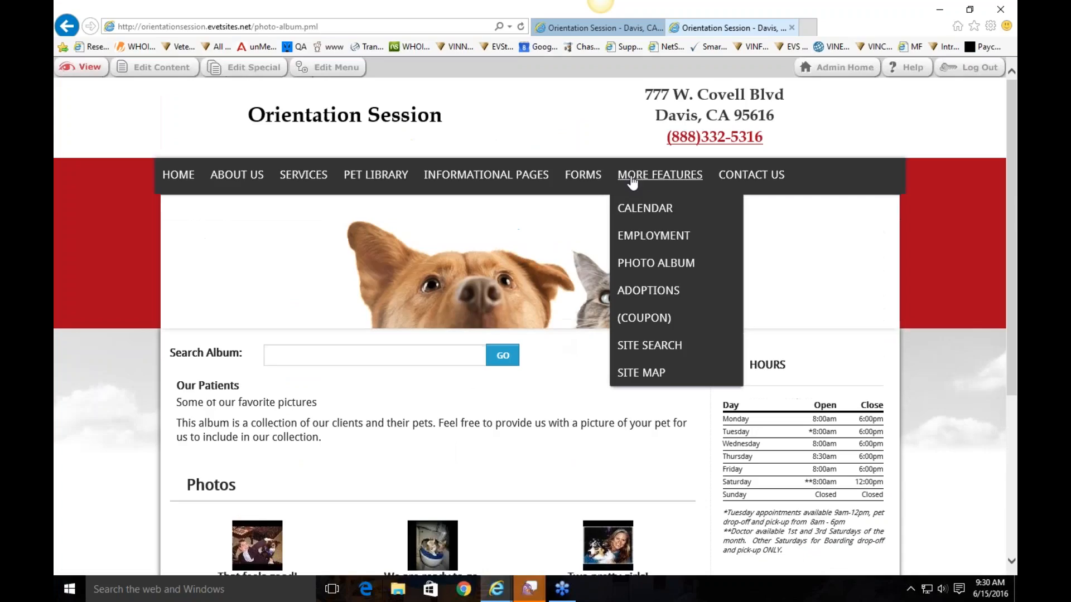
left_click(633, 290)
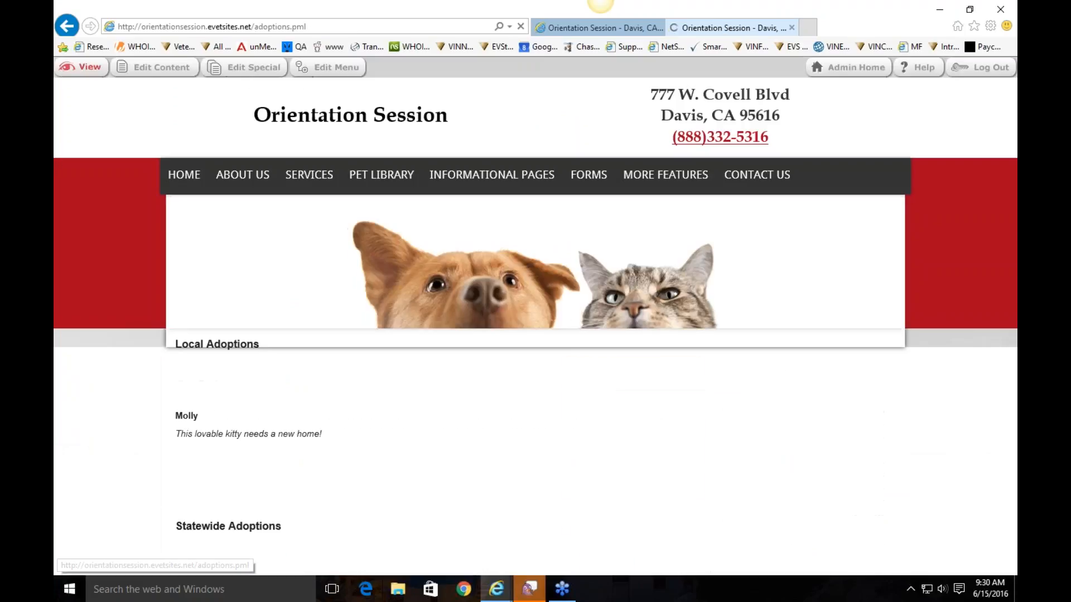
scroll(638, 282, "down", 2)
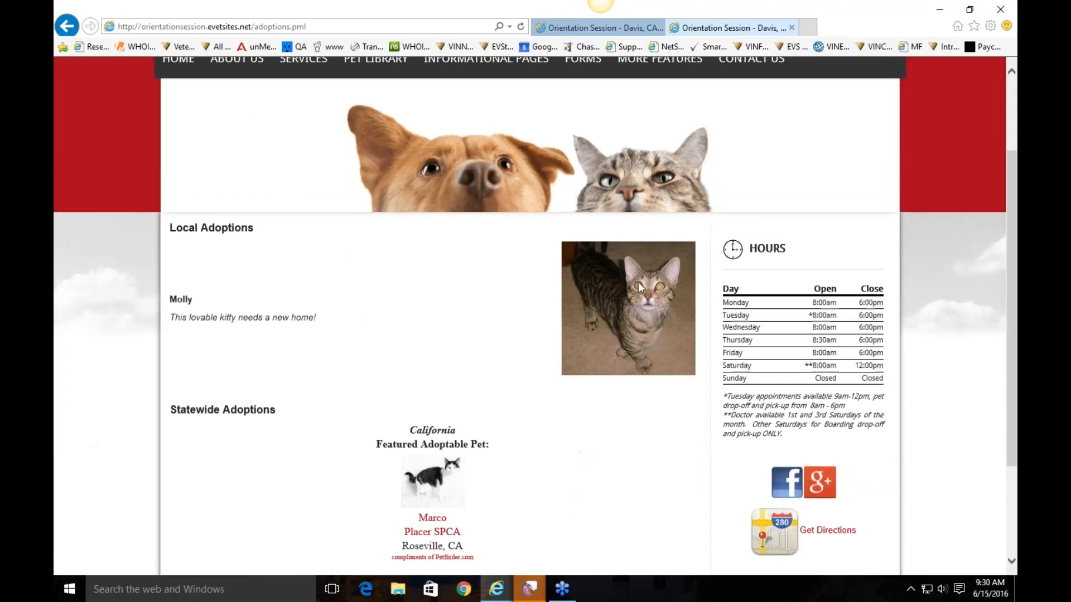
scroll(491, 287, "up", 3)
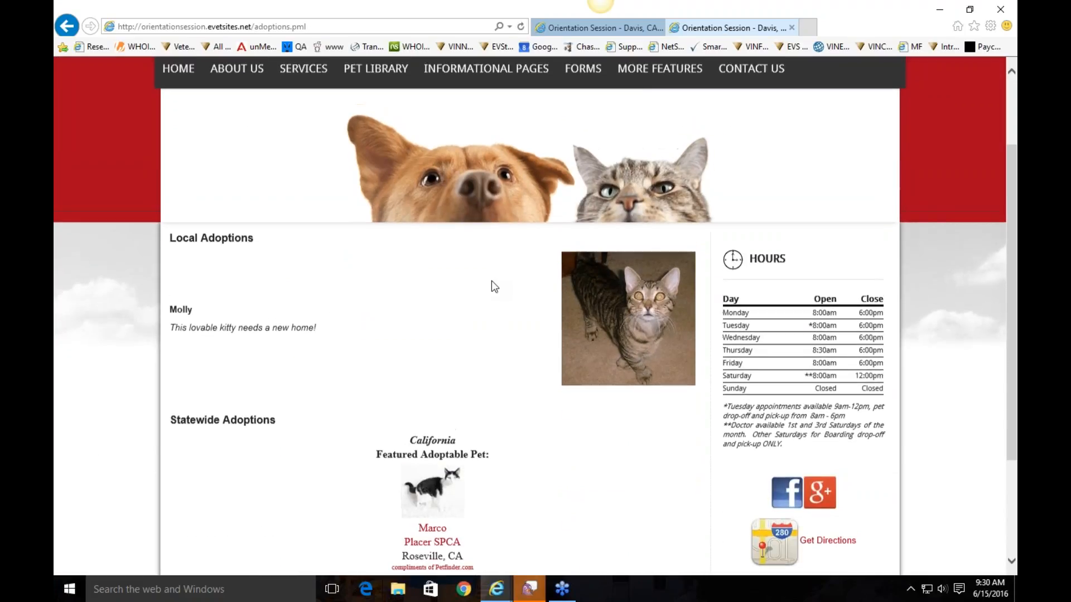
Bring up the Coupon & Referrals page from More Features
mouse_move(642, 174)
left_click(633, 328)
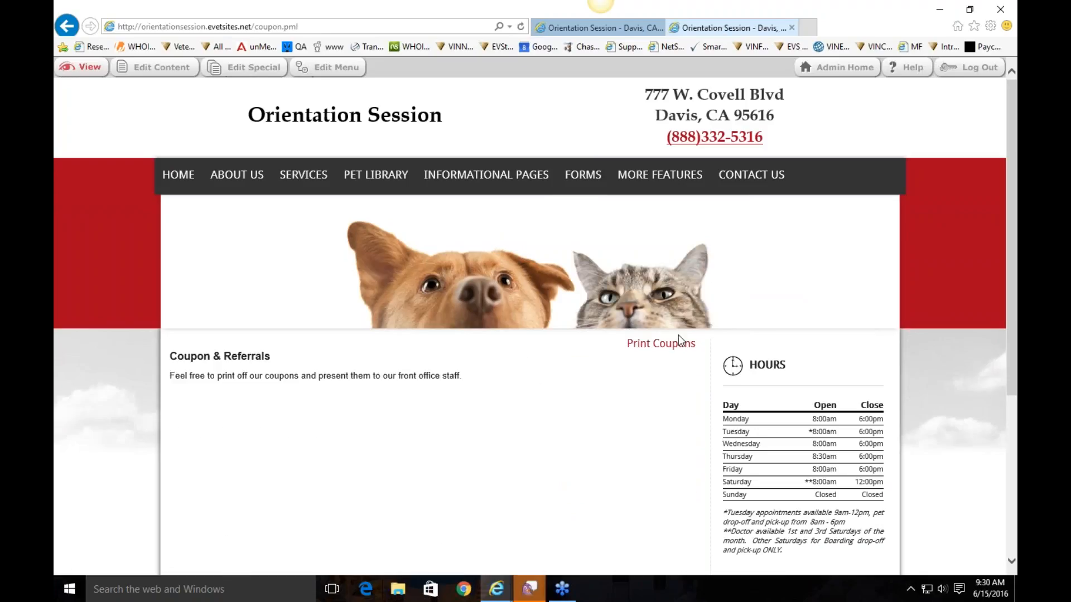
mouse_move(627, 175)
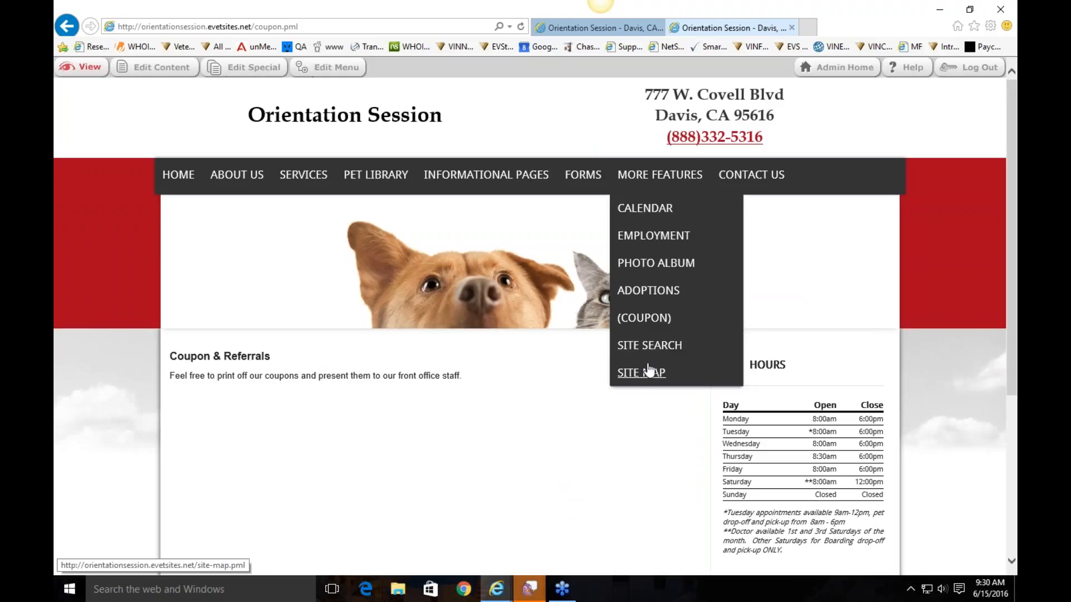
Open the Contact Us page and read its directions and address text
mouse_move(787, 175)
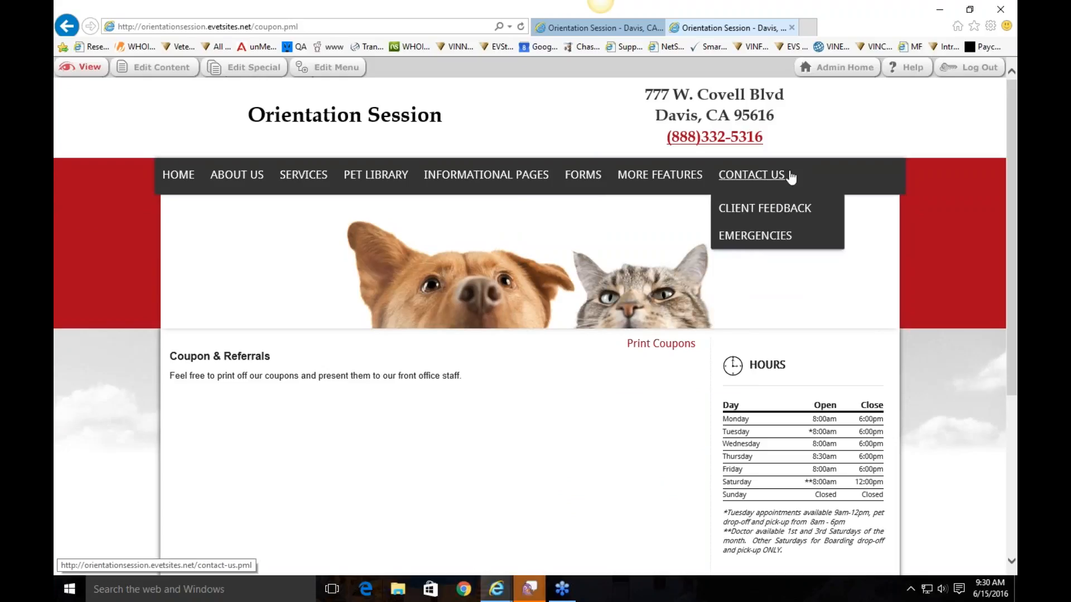
left_click(770, 181)
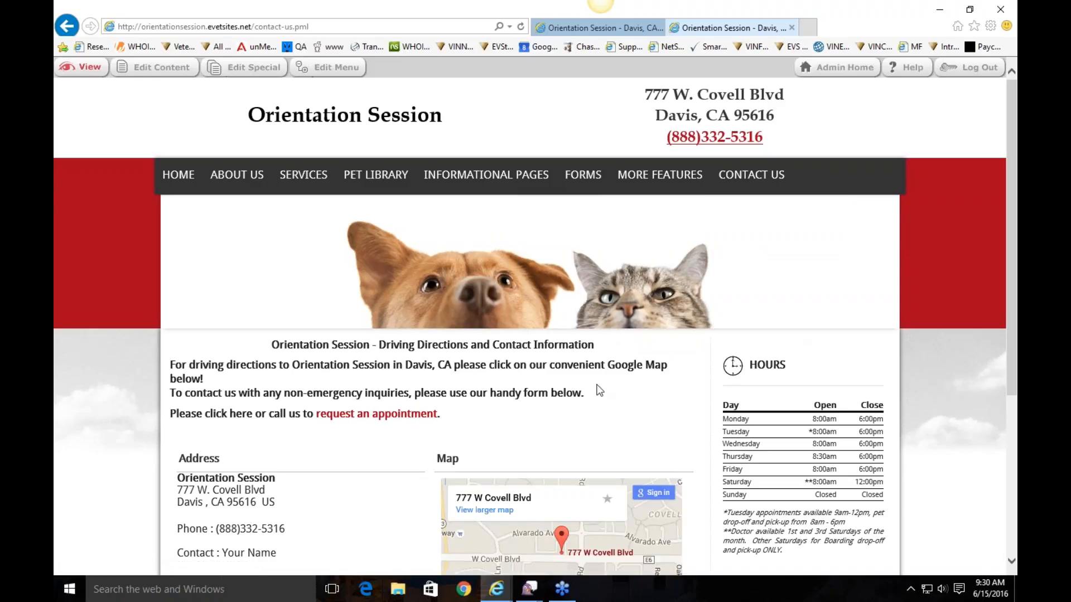
scroll(599, 390, "down", 1)
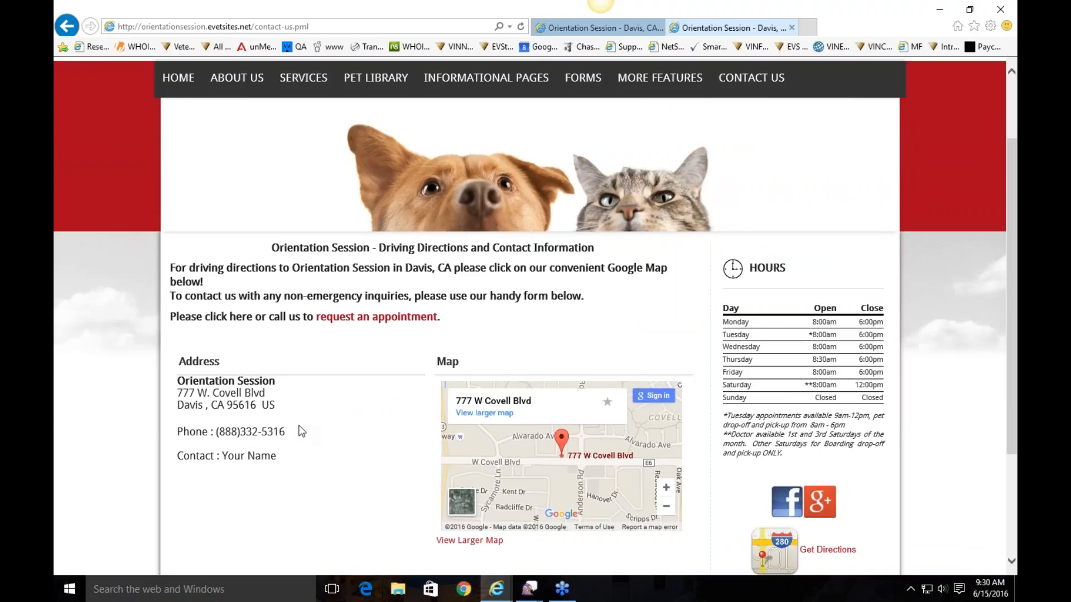
scroll(280, 445, "up", 2)
scroll(280, 445, "down", 2)
scroll(377, 388, "up", 2)
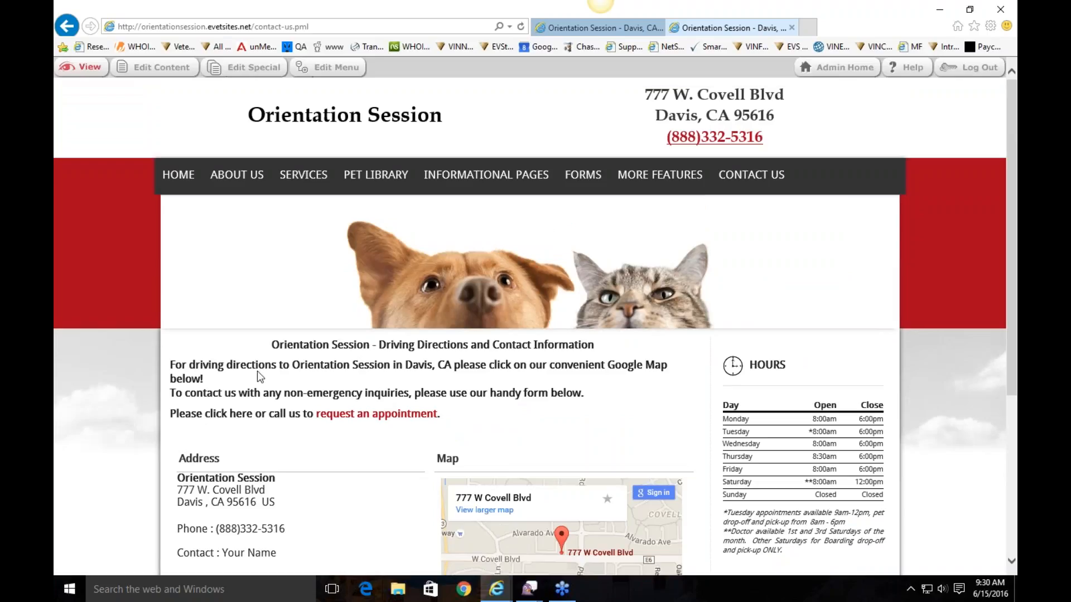
left_click_drag(286, 346, 511, 445)
left_click_drag(457, 423, 277, 345)
left_click(311, 353)
scroll(312, 352, "down", 3)
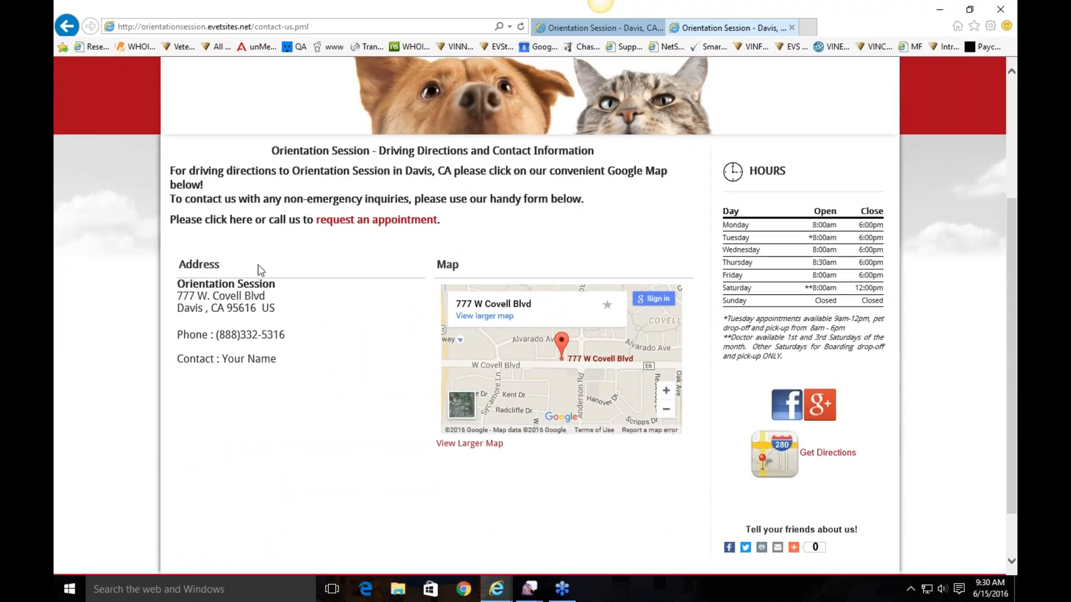
scroll(337, 416, "up", 3)
Review the Contact Us content in the editor, then switch to Edit Special contact details
left_click(163, 67)
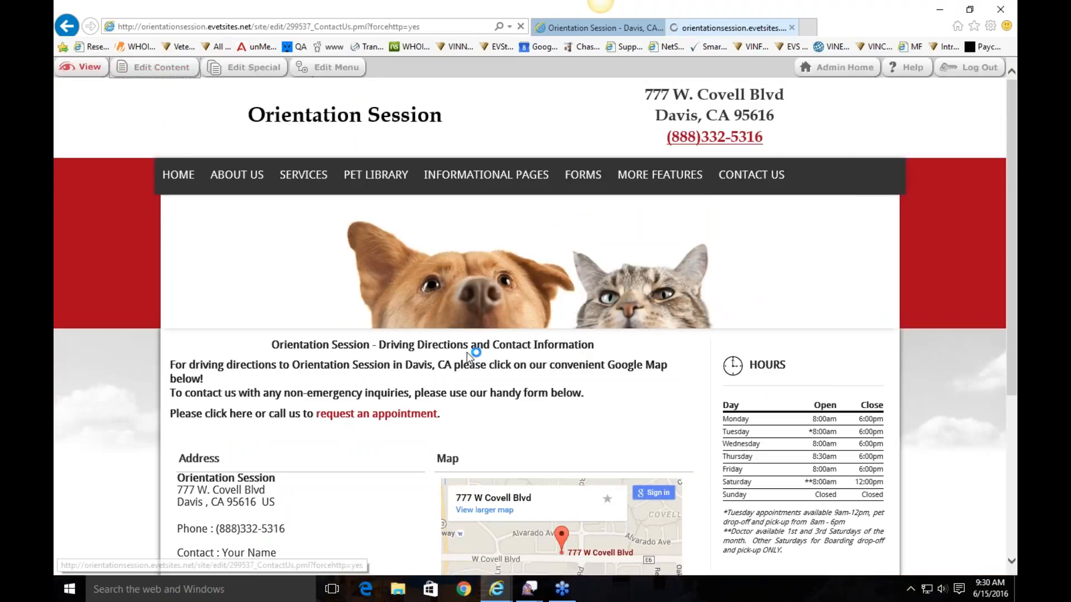
left_click_drag(372, 256, 399, 218)
left_click(413, 254)
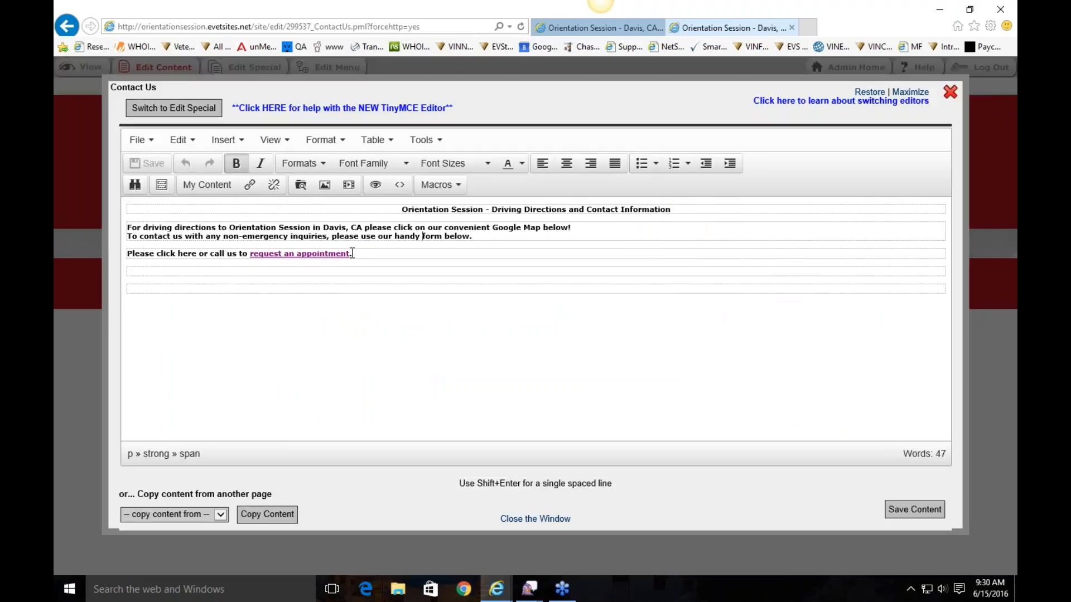
left_click_drag(351, 253, 249, 254)
left_click(374, 250)
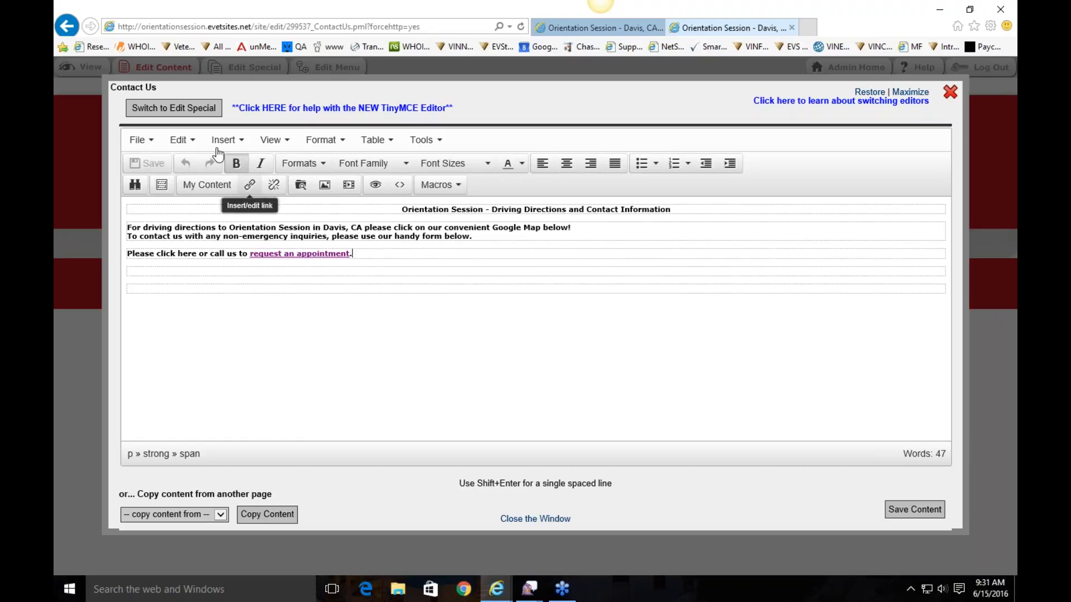
left_click(179, 107)
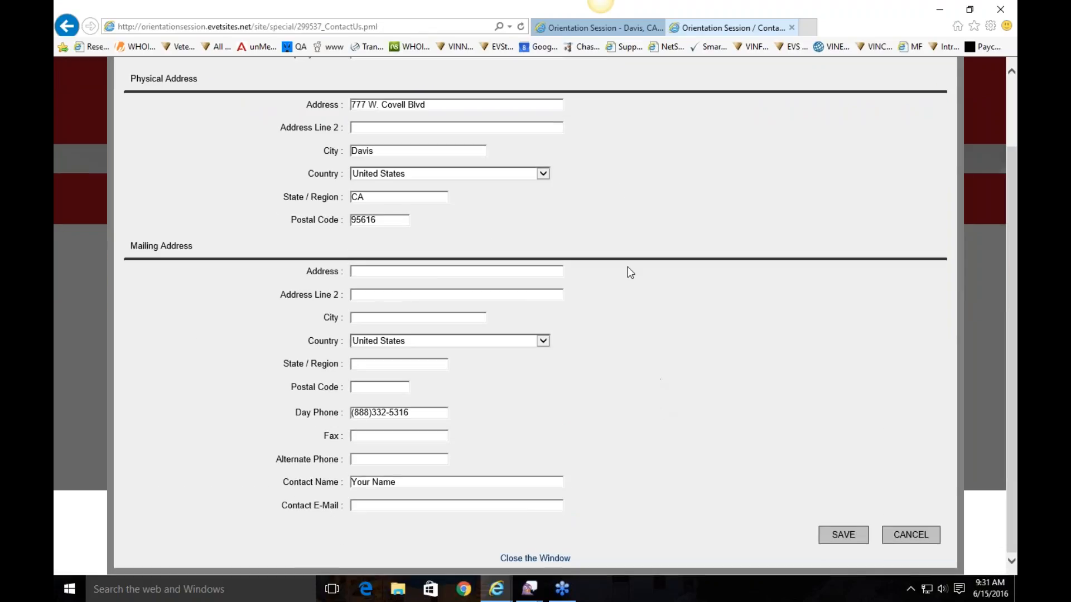
Change the street address to 787 W. Covell Blvd and return to the live page
left_click(356, 189)
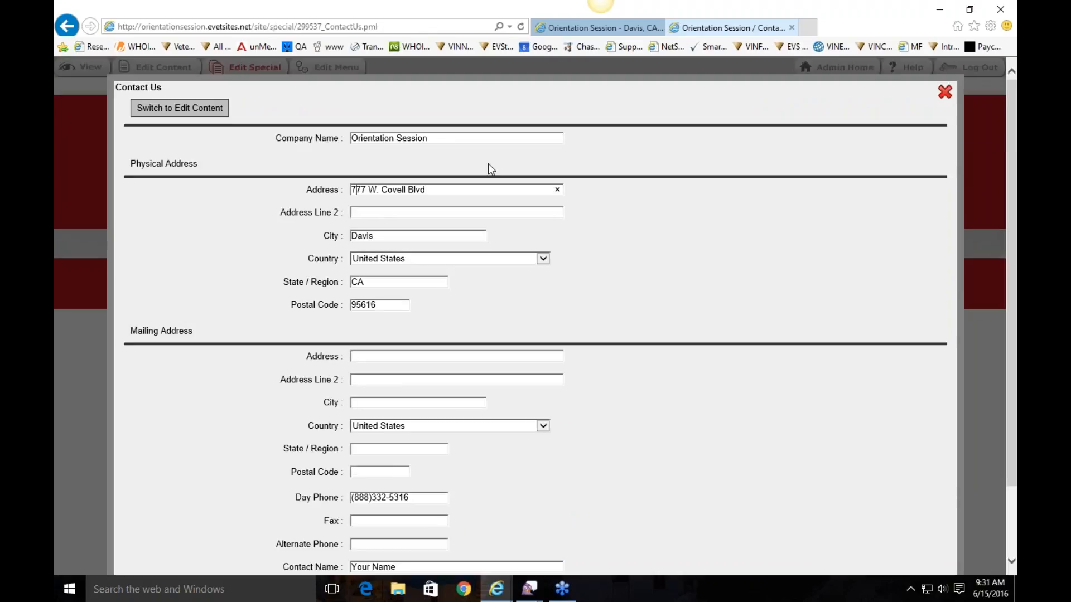
key("Delete")
type("8")
left_click_drag(431, 190, 327, 201)
left_click(437, 193)
scroll(713, 410, "down", 2)
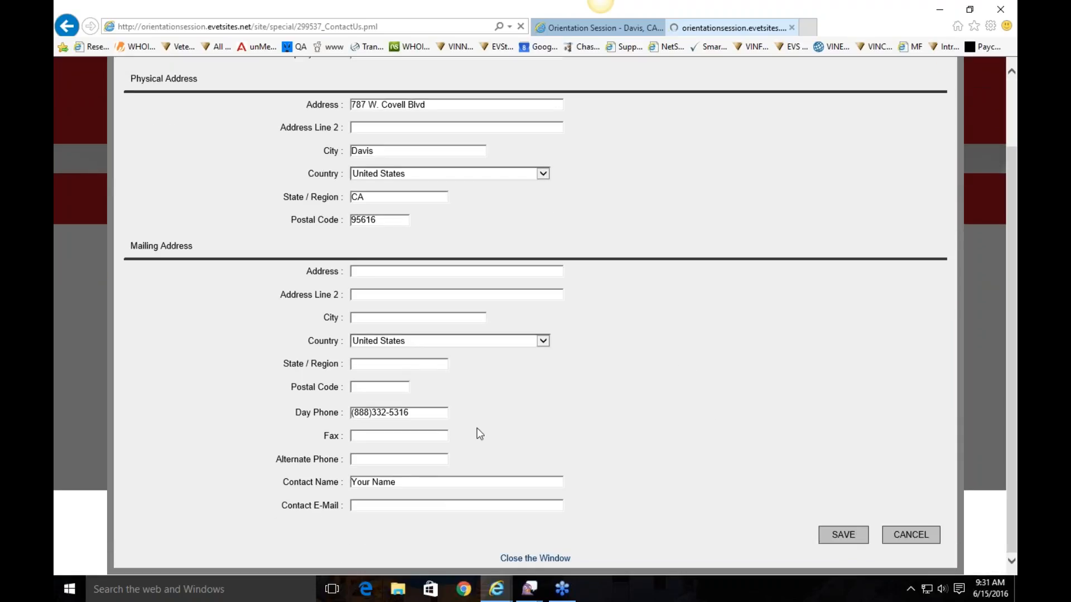
scroll(477, 427, "up", 2)
left_click(945, 92)
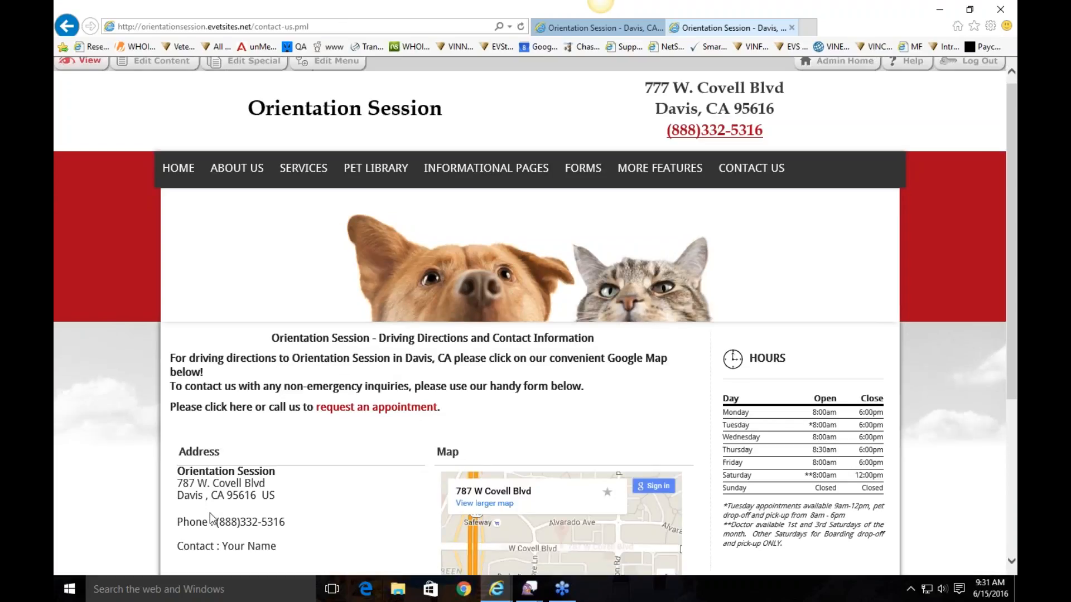
Check the updated address on the live Contact Us page
scroll(209, 513, "down", 2)
left_click_drag(178, 393, 273, 399)
left_click(337, 420)
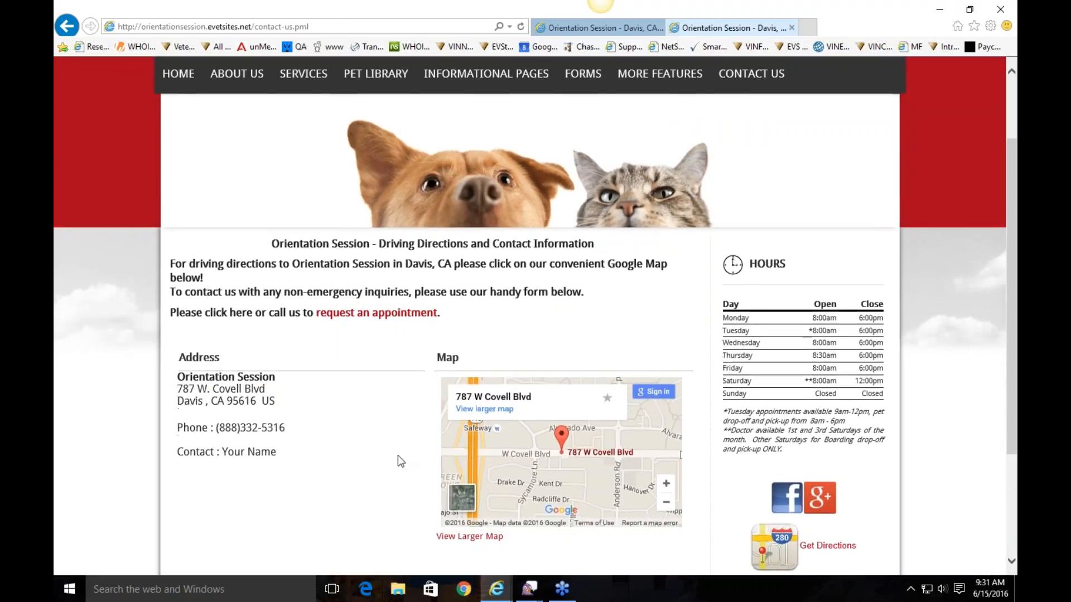
scroll(397, 455, "down", 3)
scroll(395, 421, "up", 5)
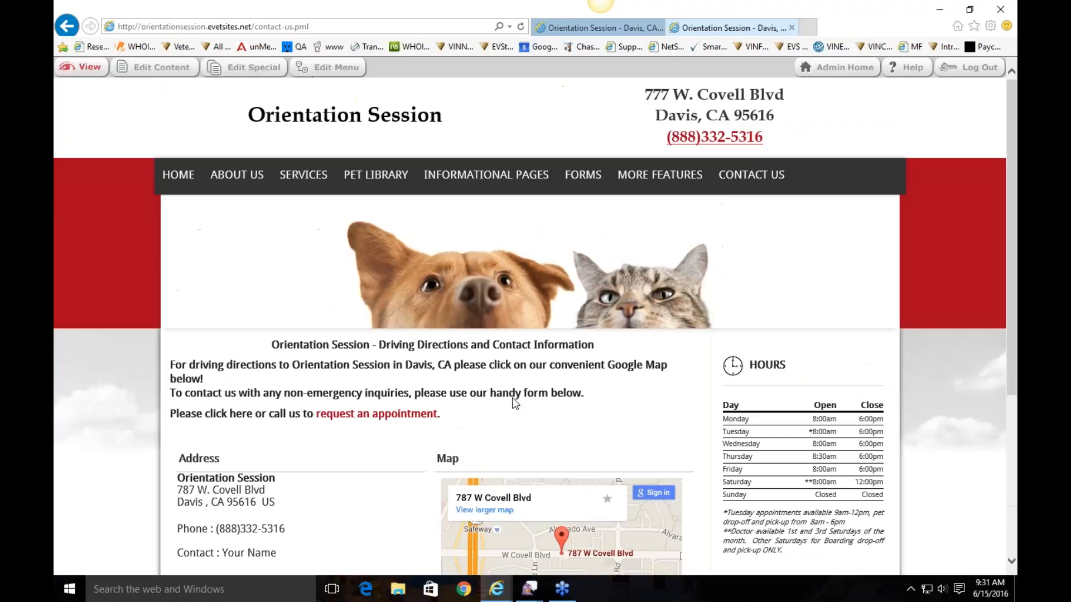
scroll(514, 404, "down", 1)
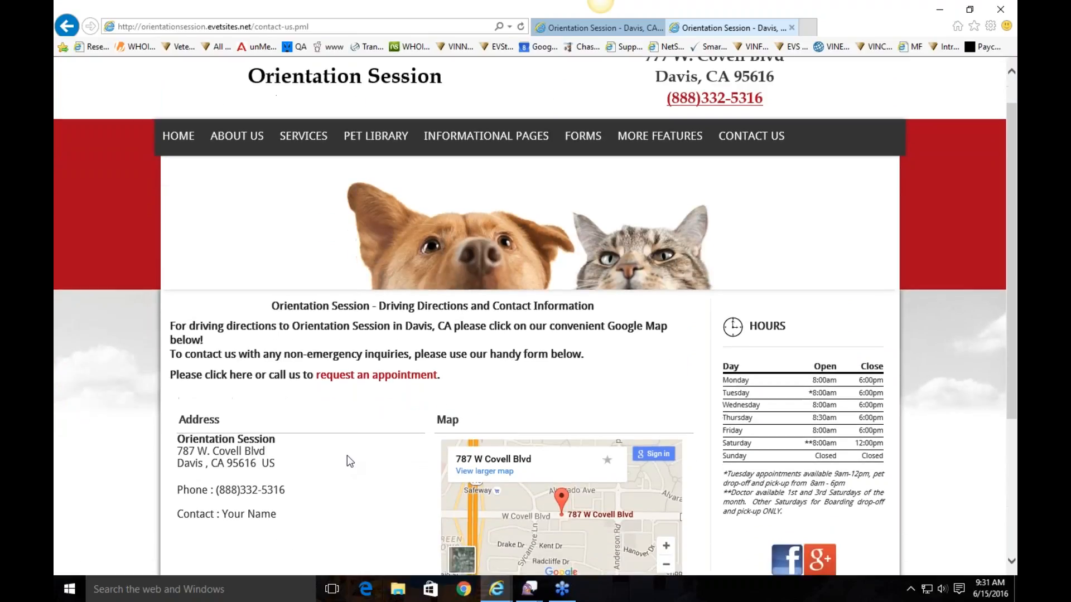
scroll(352, 458, "up", 1)
Enter a support contact e-mail in the contact details form and save
left_click(252, 67)
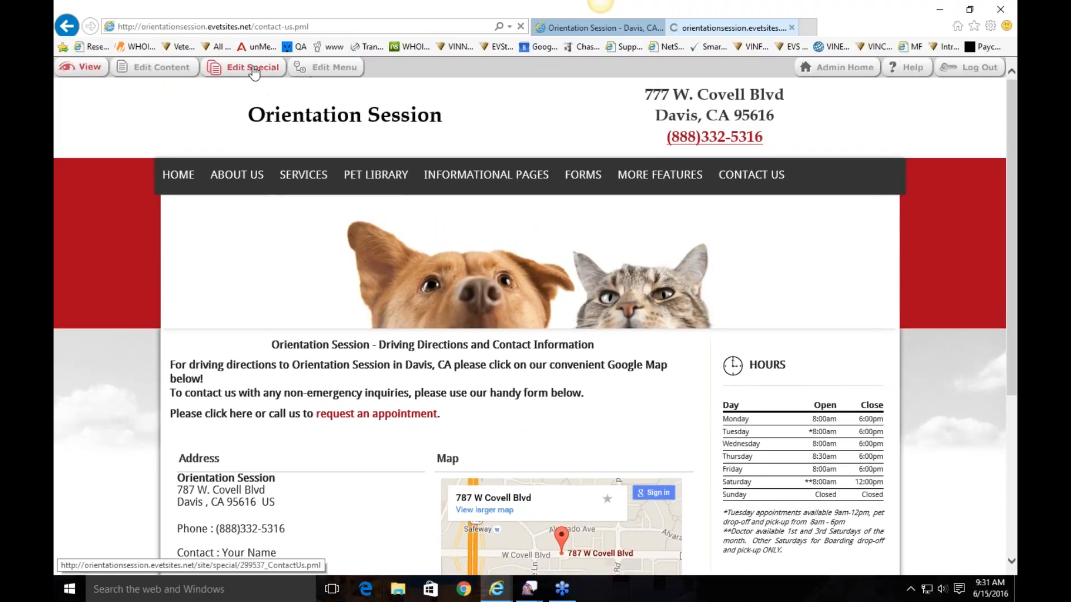
scroll(417, 301, "down", 2)
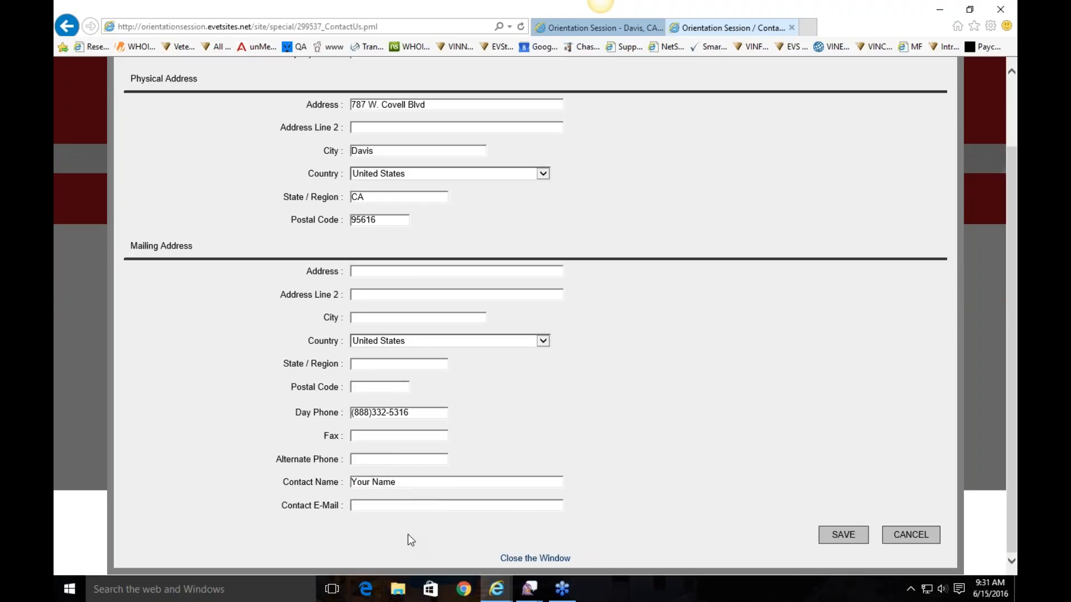
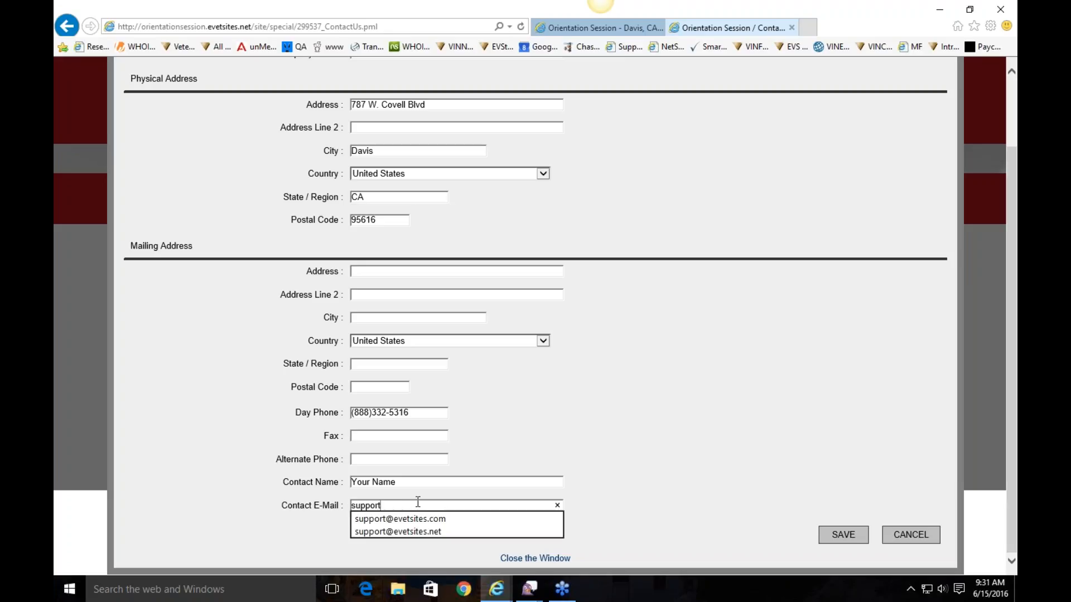
left_click(641, 402)
left_click(475, 508)
type("@evetsites.com")
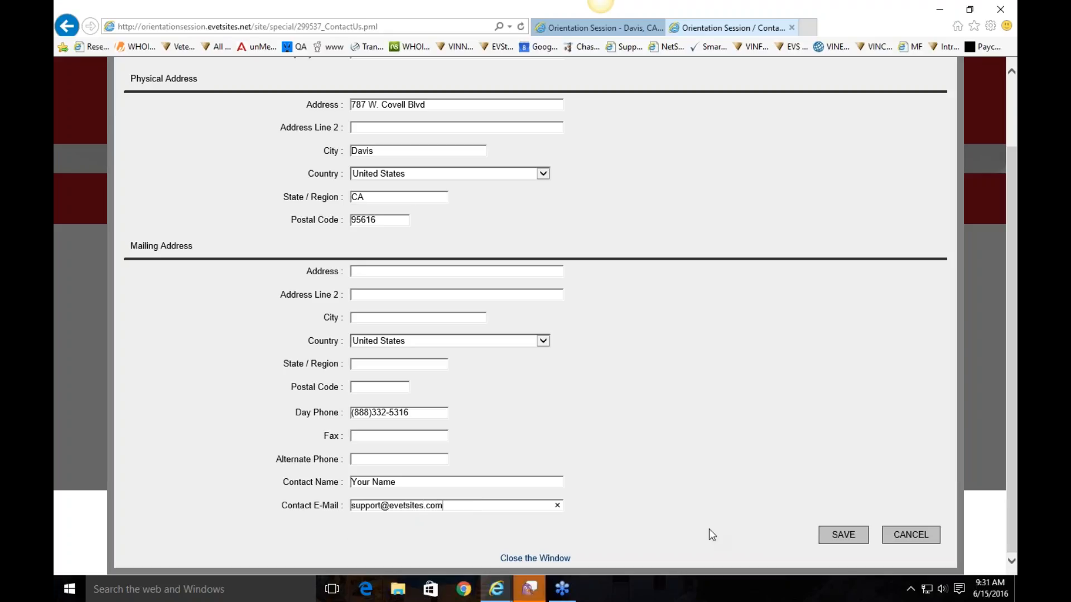
key("Return")
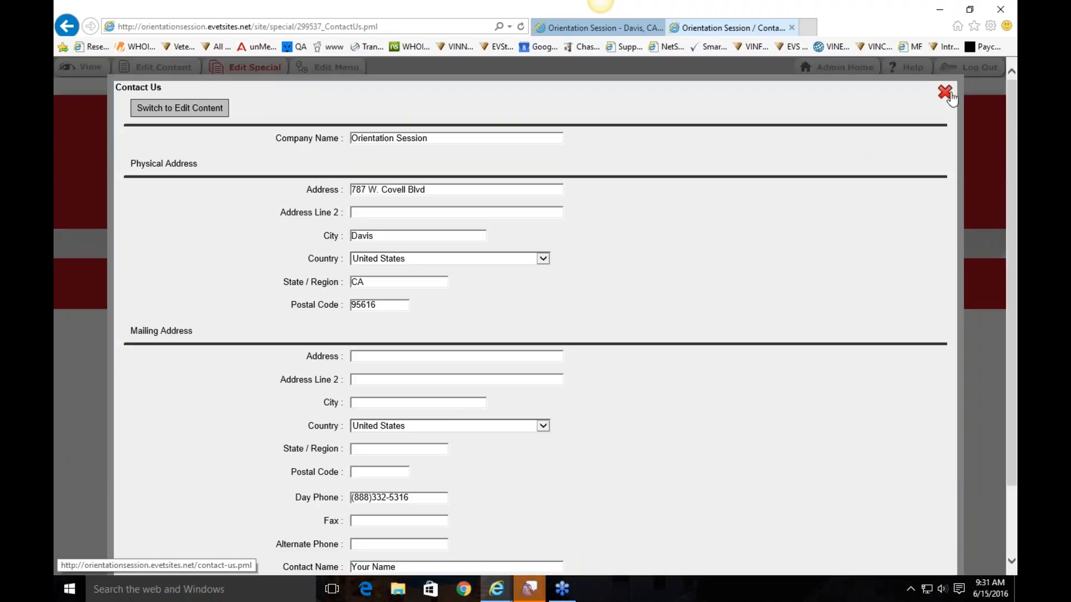
Clear the Contact E-Mail field and save the contact details without an e-mail
scroll(464, 239, "down", 5)
scroll(464, 313, "down", 2)
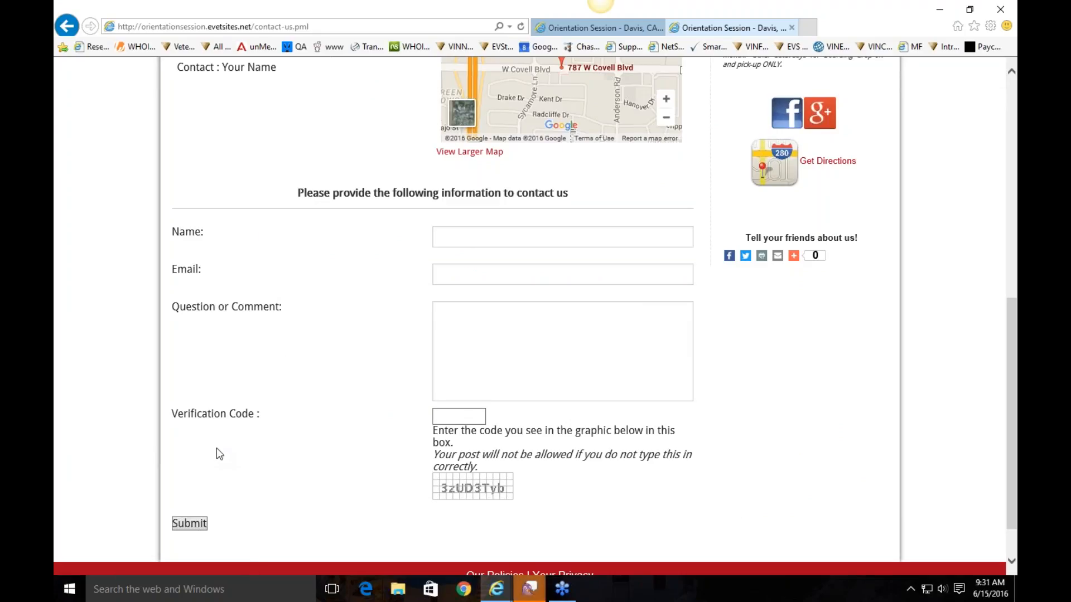
scroll(218, 453, "up", 9)
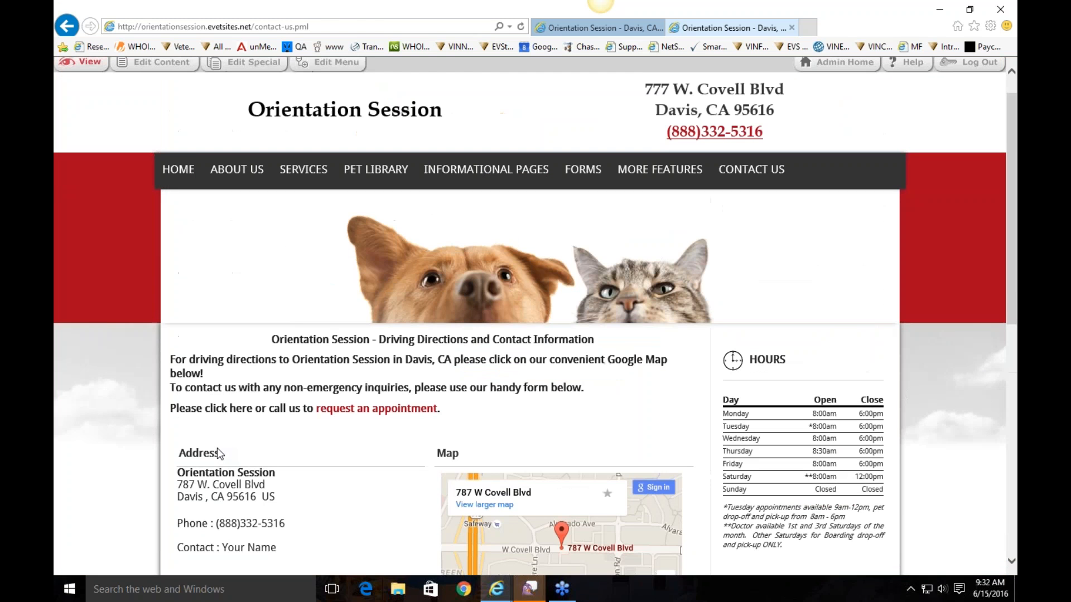
left_click(216, 453)
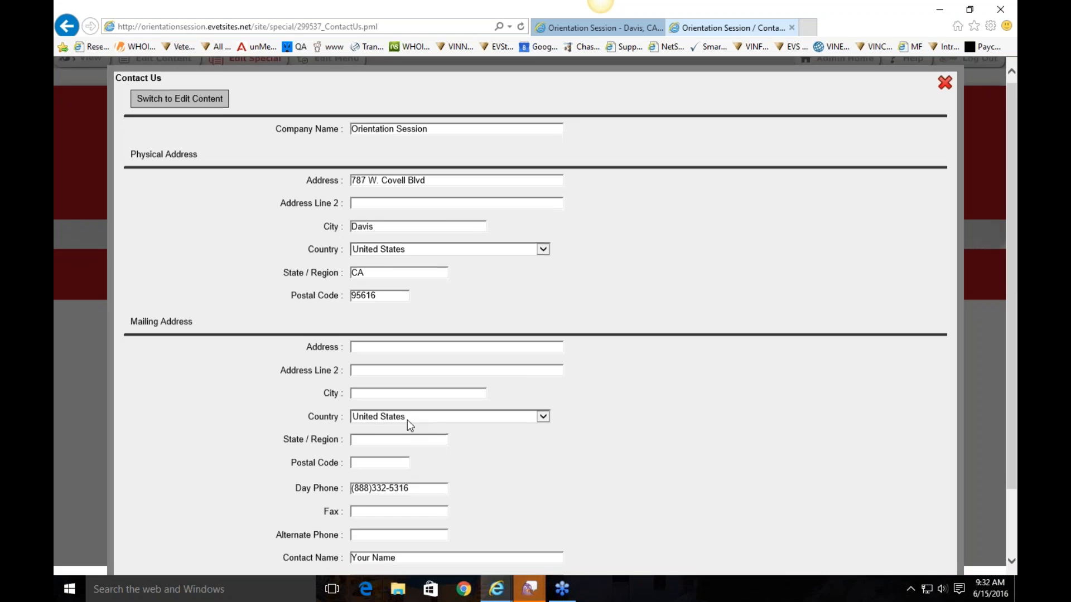
scroll(409, 427, "down", 2)
left_click(555, 506)
left_click(557, 506)
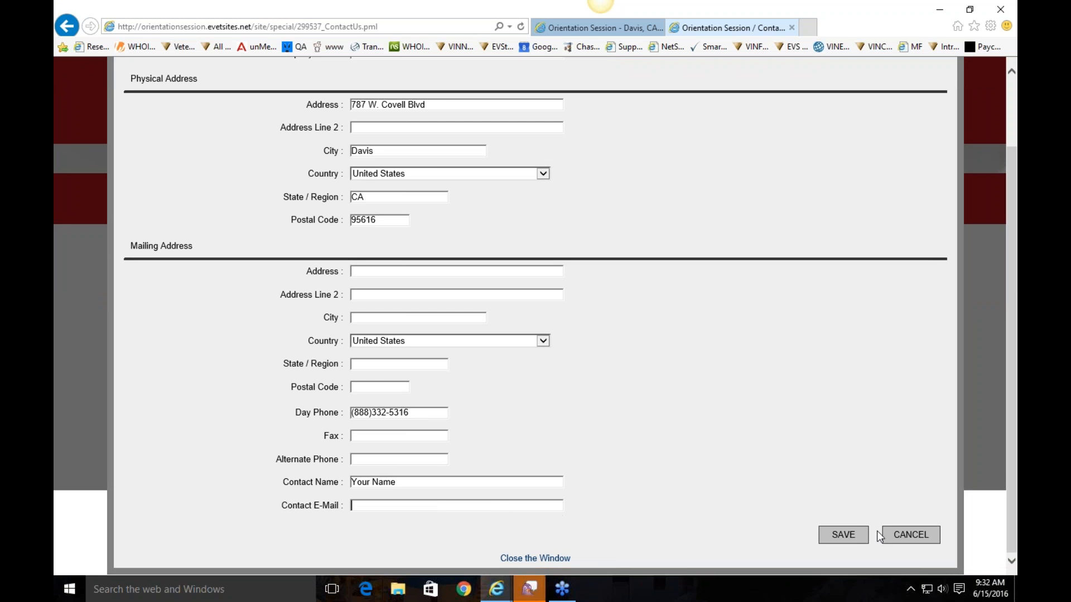
left_click(844, 534)
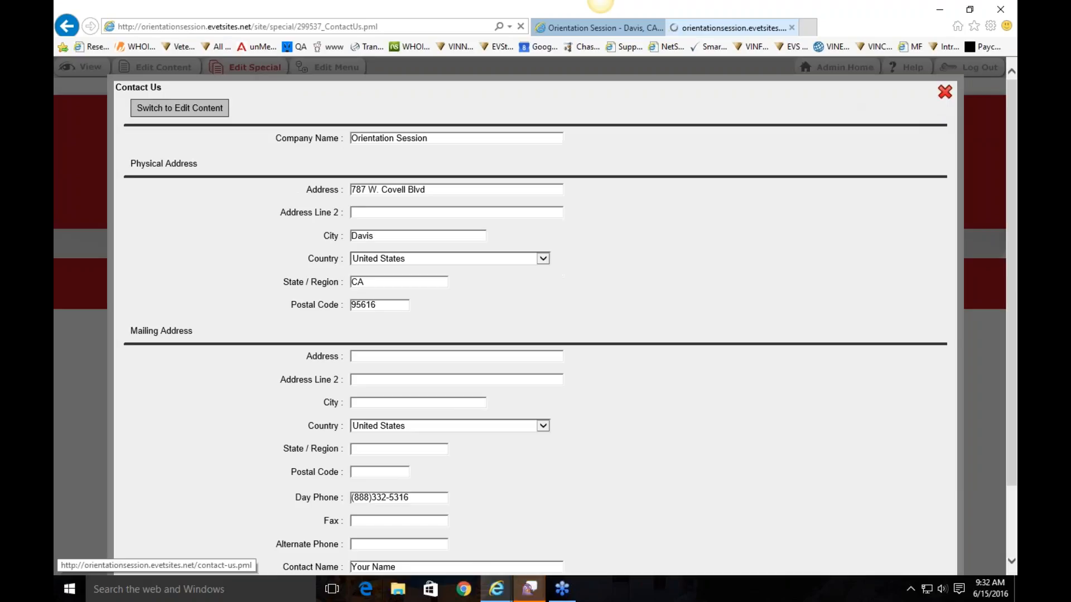
scroll(627, 370, "down", 5)
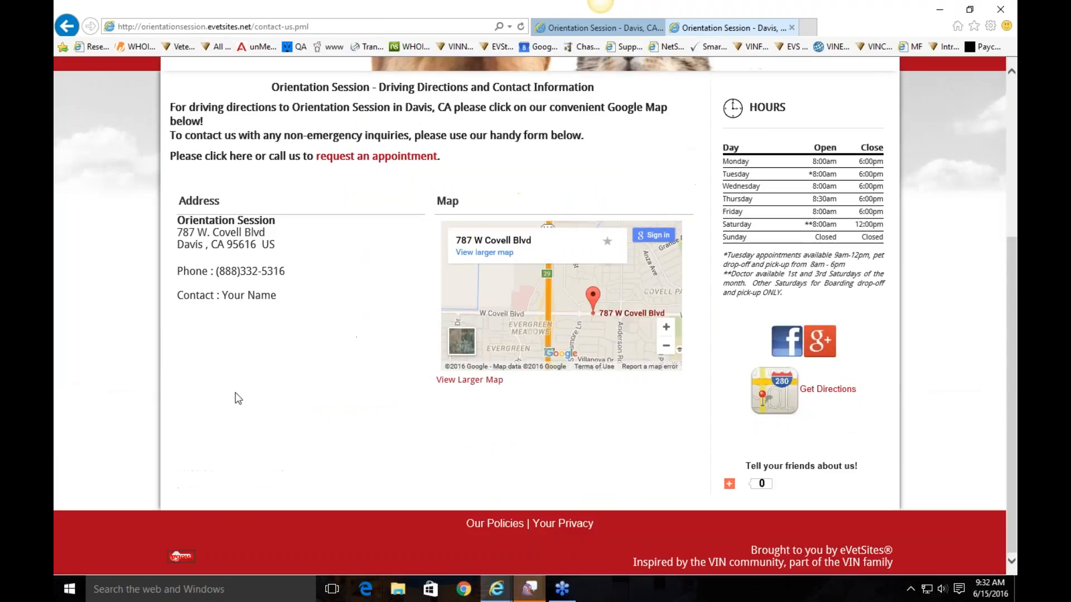
scroll(263, 402, "up", 5)
mouse_move(738, 189)
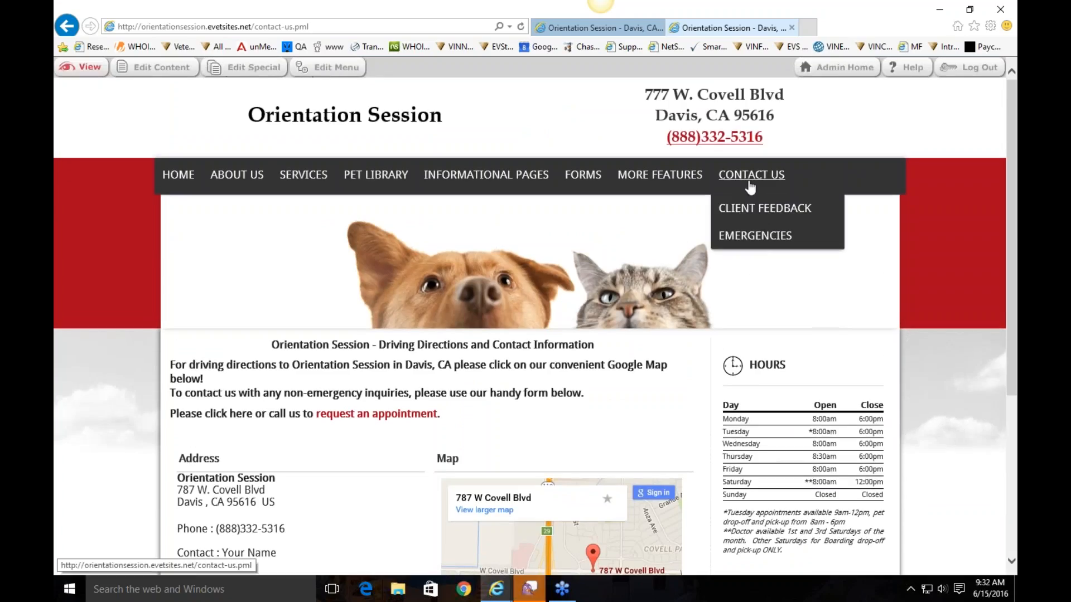
On the Emergencies page's Edit Special form, replace the company name with 'ER Clinic'
left_click(752, 240)
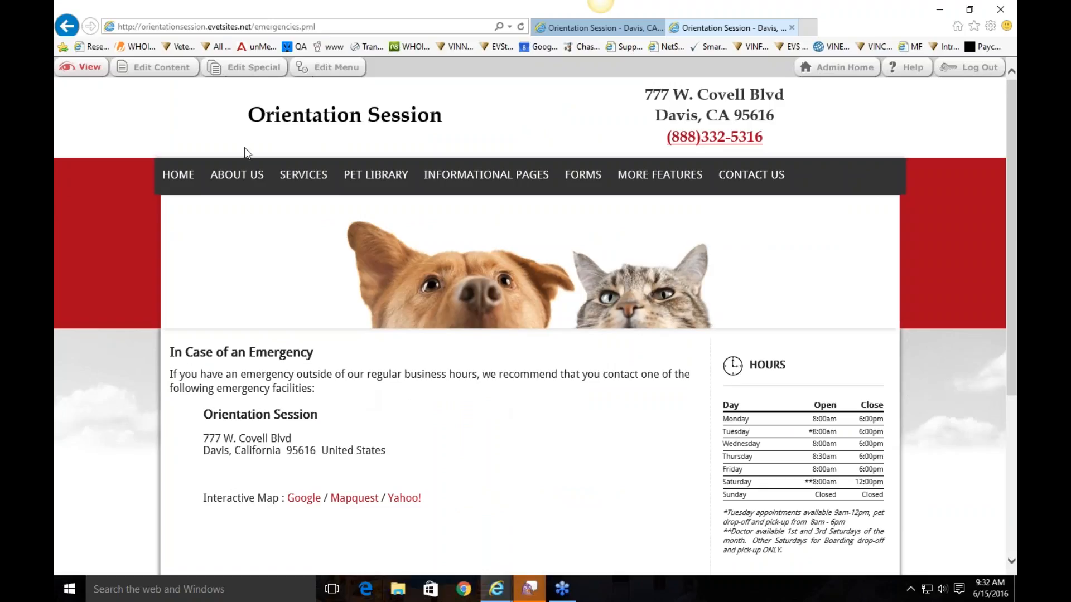
left_click(159, 67)
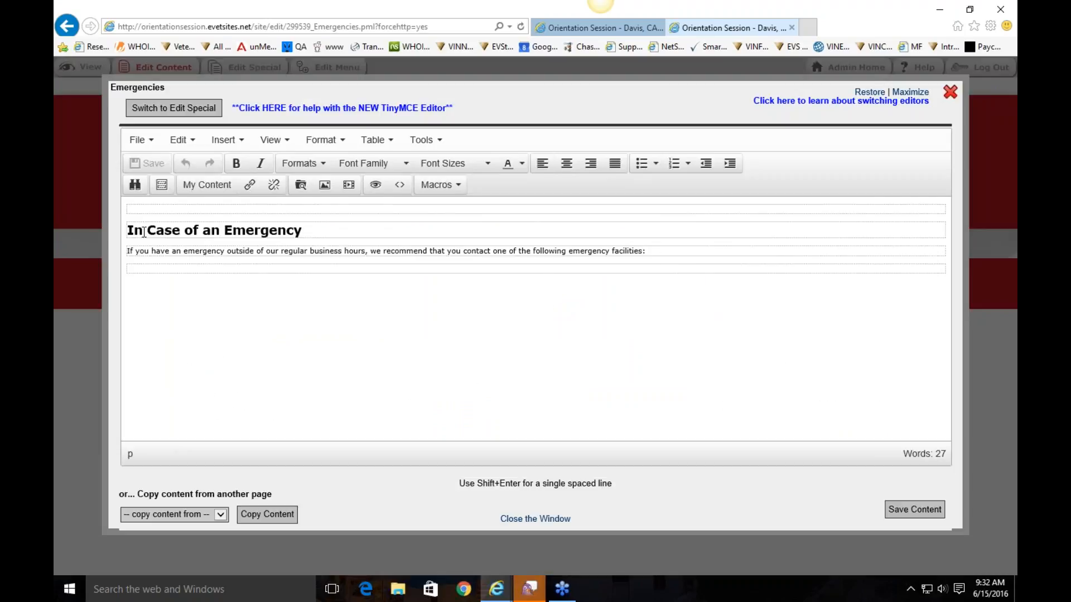
left_click(189, 108)
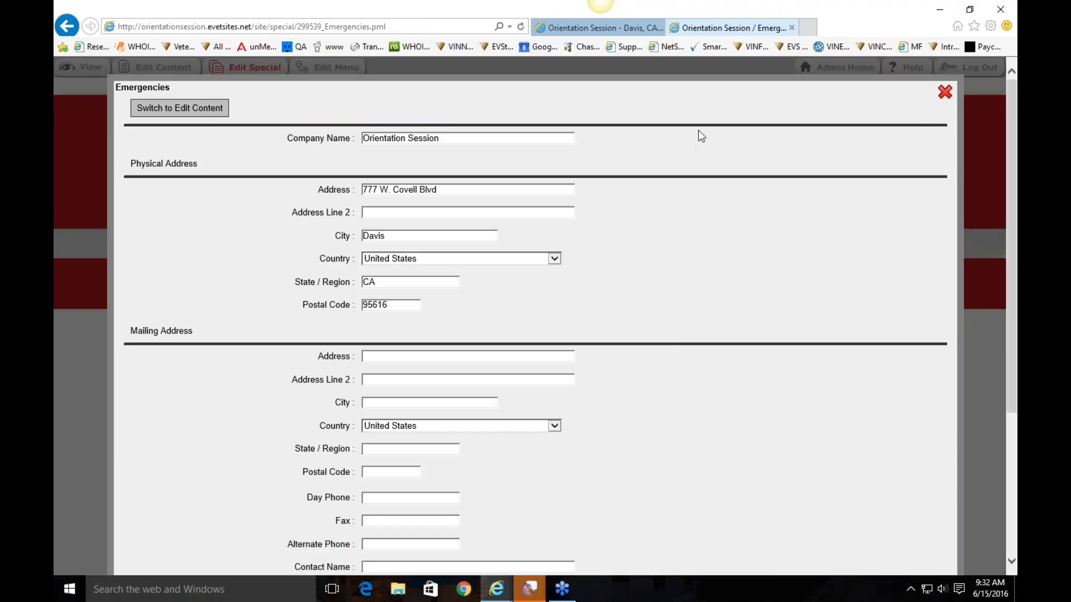
left_click_drag(487, 137, 212, 116)
type("ER Clinic")
Save the facility details and check ER Clinic's address and map links on the live page
left_click_drag(469, 188, 334, 174)
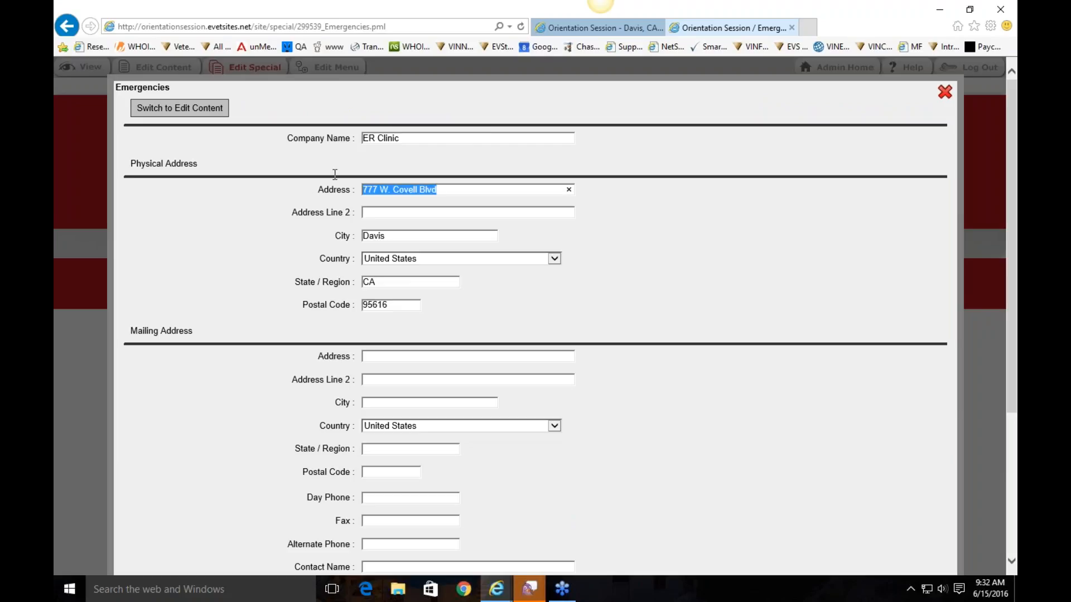
scroll(807, 335, "down", 4)
left_click(840, 539)
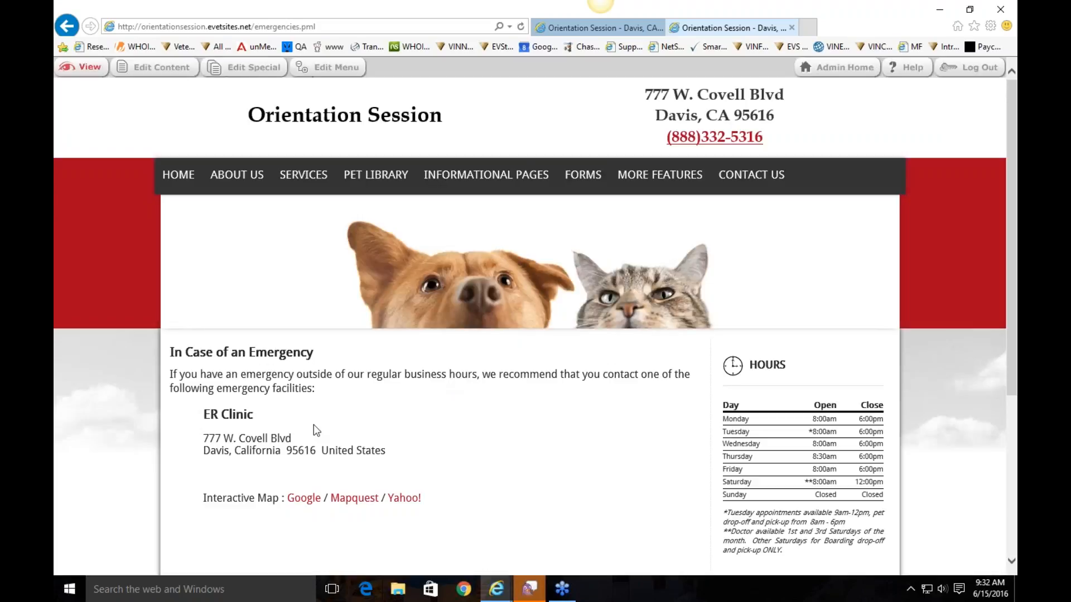
scroll(313, 424, "down", 2)
left_click_drag(201, 293, 286, 390)
left_click(412, 356)
left_click(330, 400)
scroll(485, 366, "up", 2)
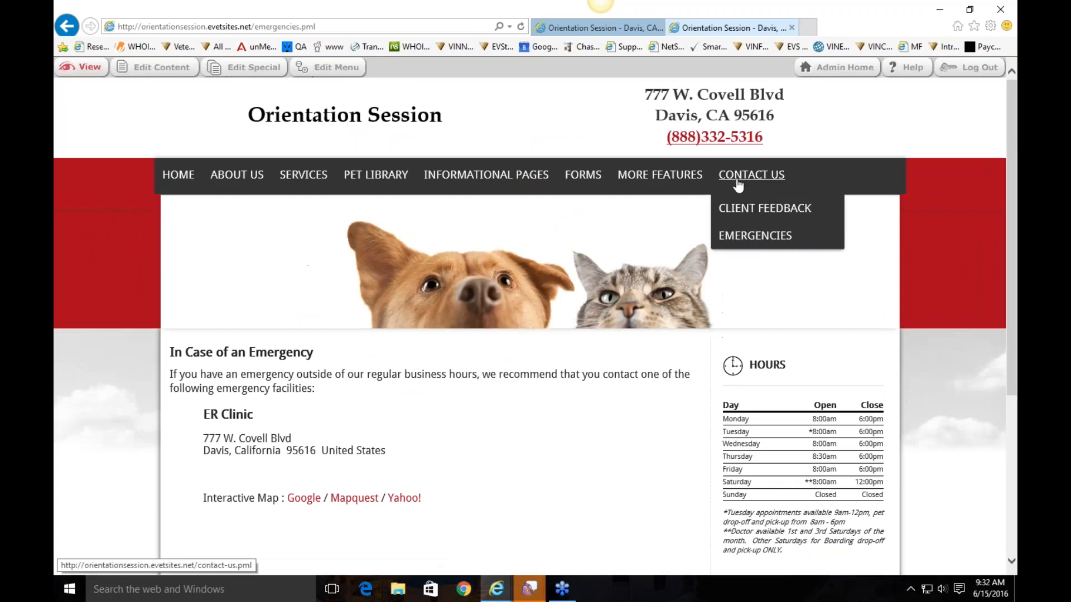
Open the Client Feedback page and look at its feedback form
left_click(752, 222)
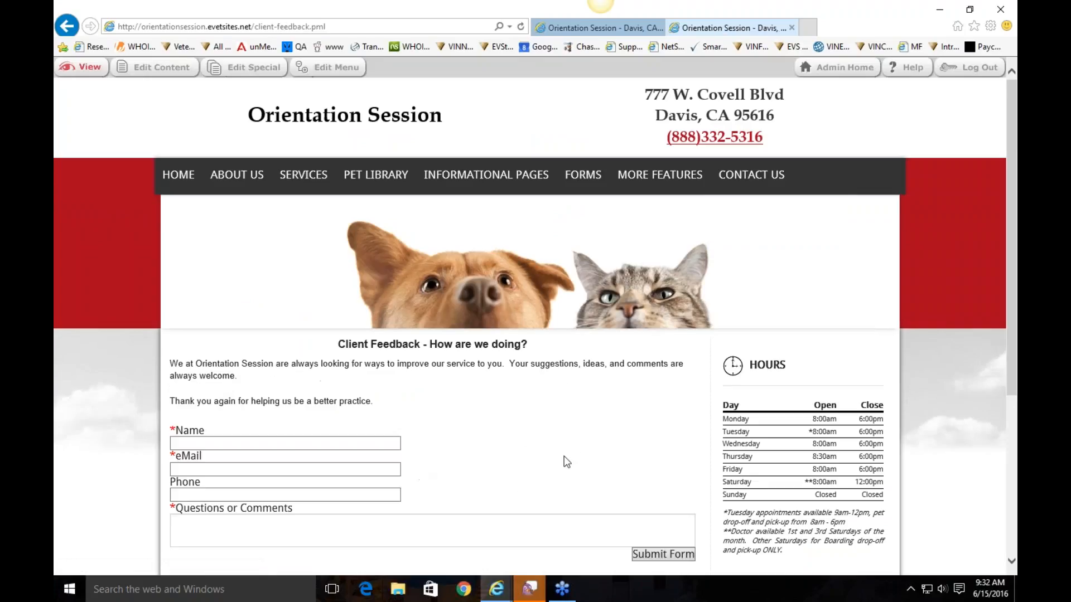
scroll(575, 453, "down", 2)
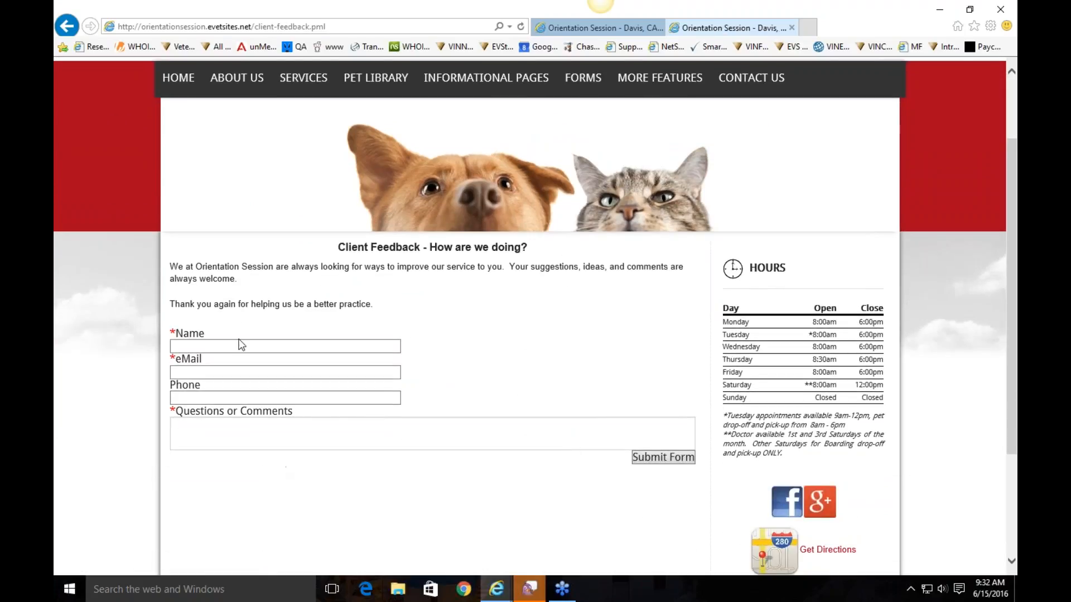
left_click(306, 346)
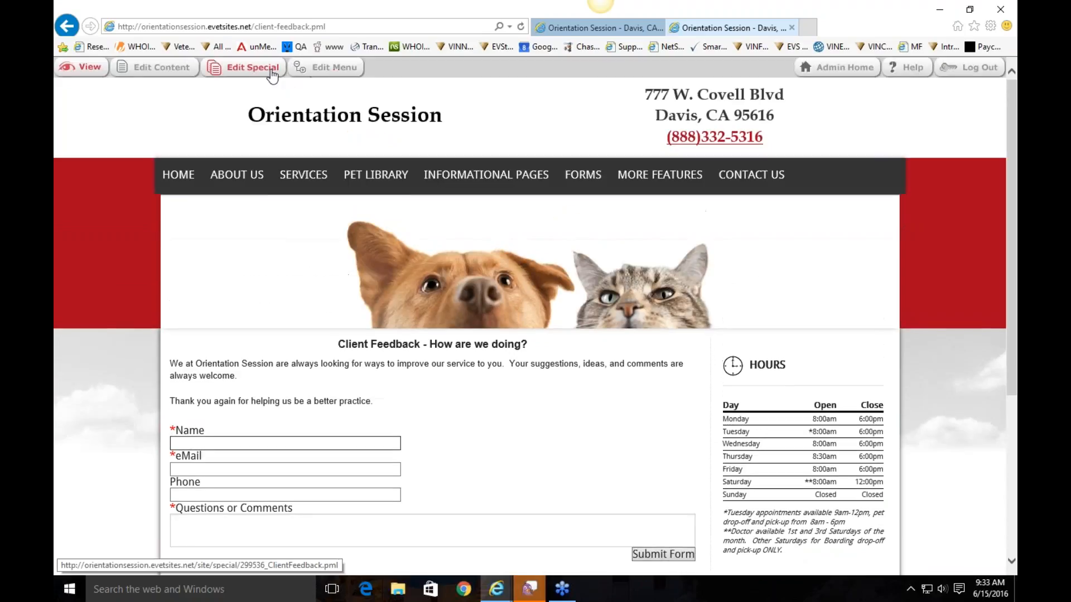
Inspect the form's recipient, mail subject and response message, then close without changes
left_click(255, 67)
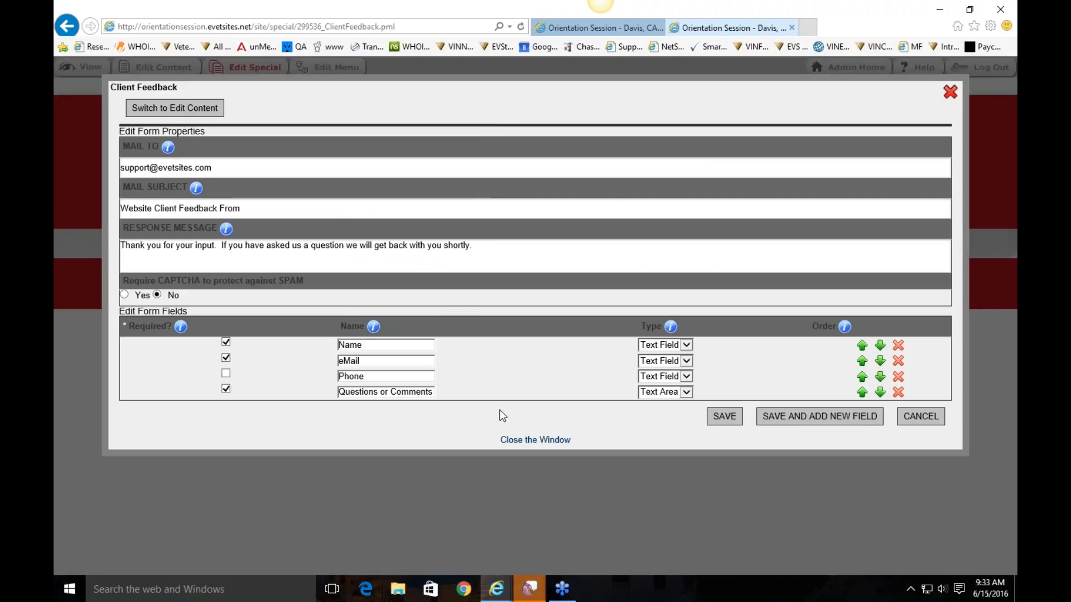
double_click(222, 167)
left_click(313, 172)
left_click(282, 207)
left_click(306, 217)
left_click_drag(474, 247, 123, 248)
left_click(465, 292)
left_click(949, 100)
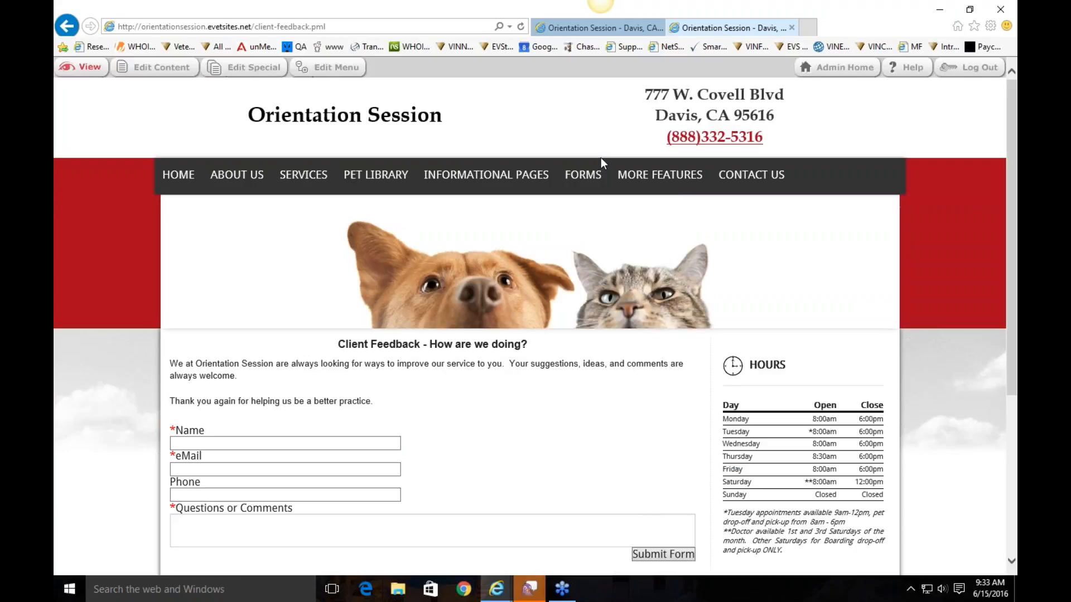
Open the New Client form's settings, find its results list empty, and close the editor
left_click(583, 175)
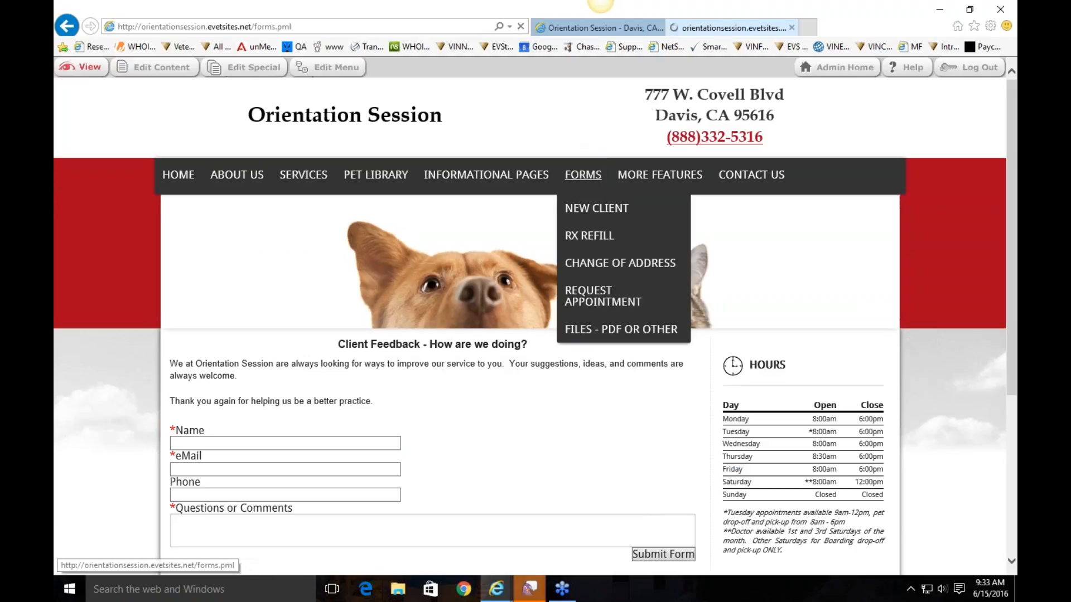
mouse_move(582, 175)
left_click(596, 208)
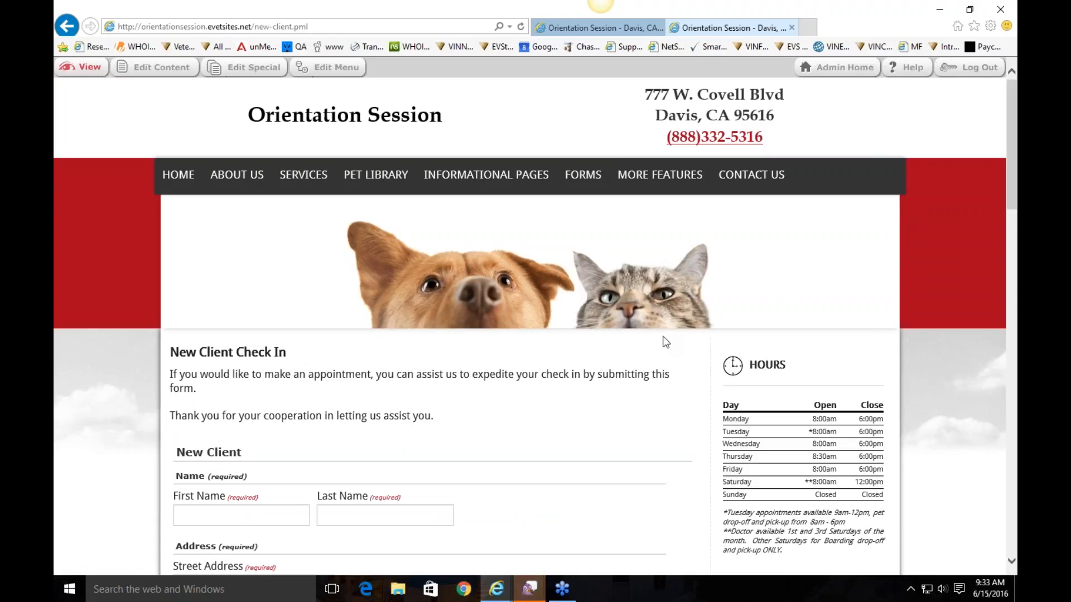
left_click(249, 68)
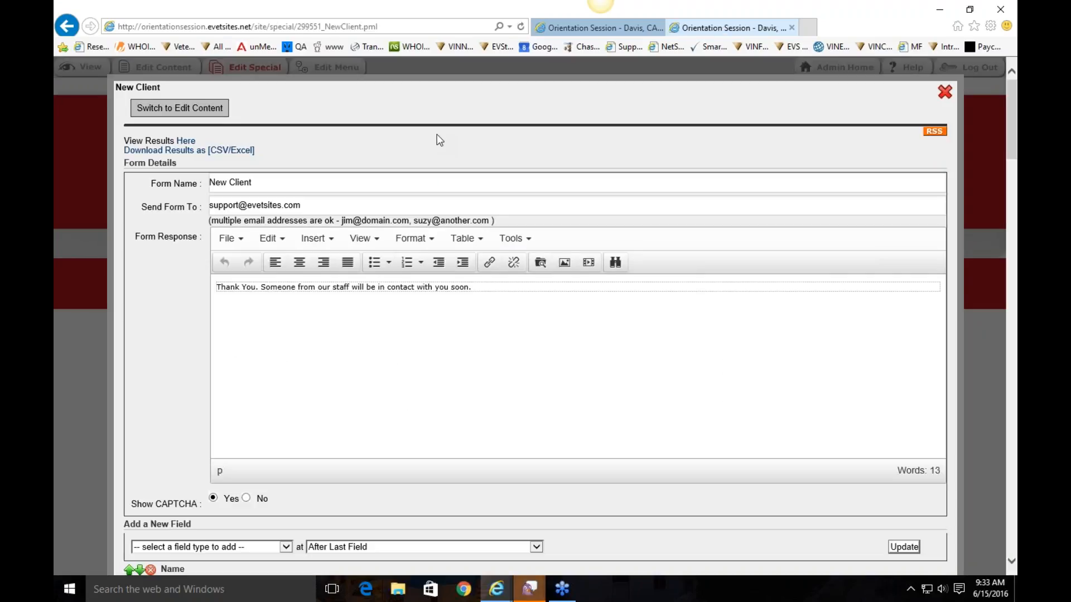
left_click(186, 142)
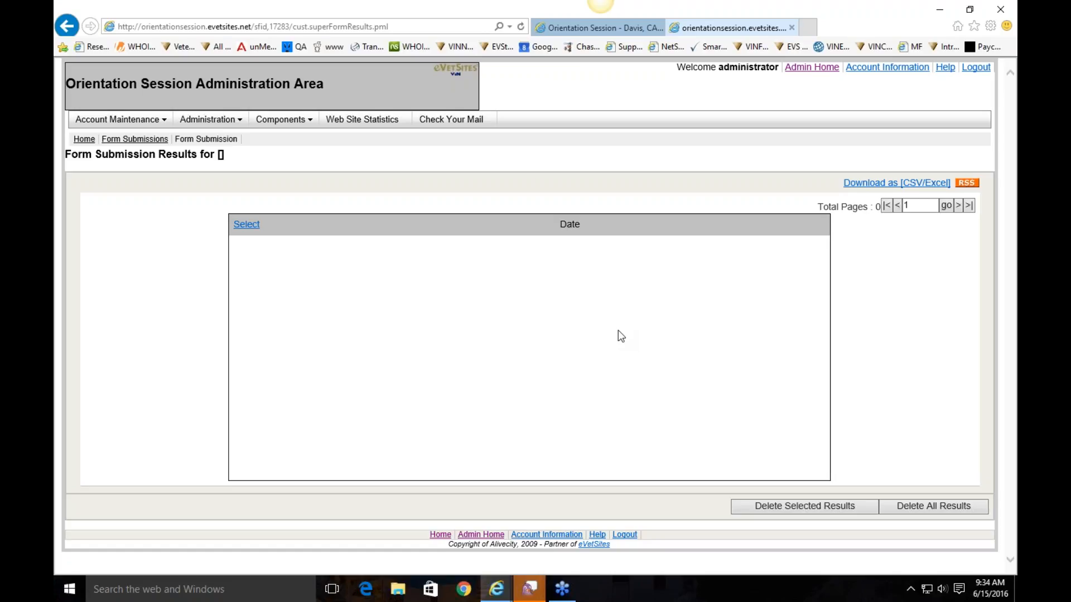
key("alt+Left")
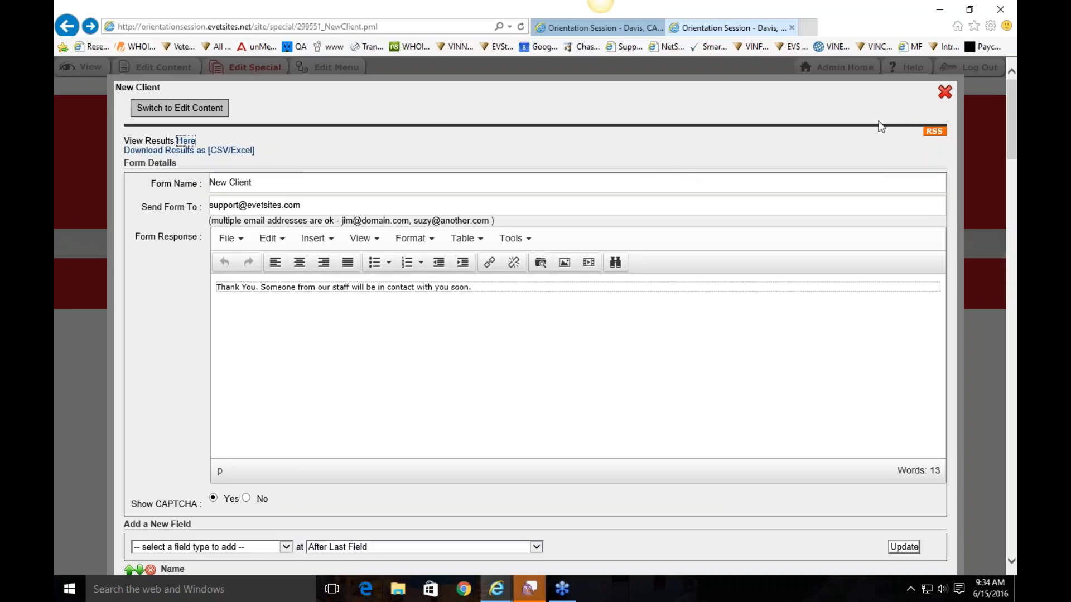
left_click(945, 94)
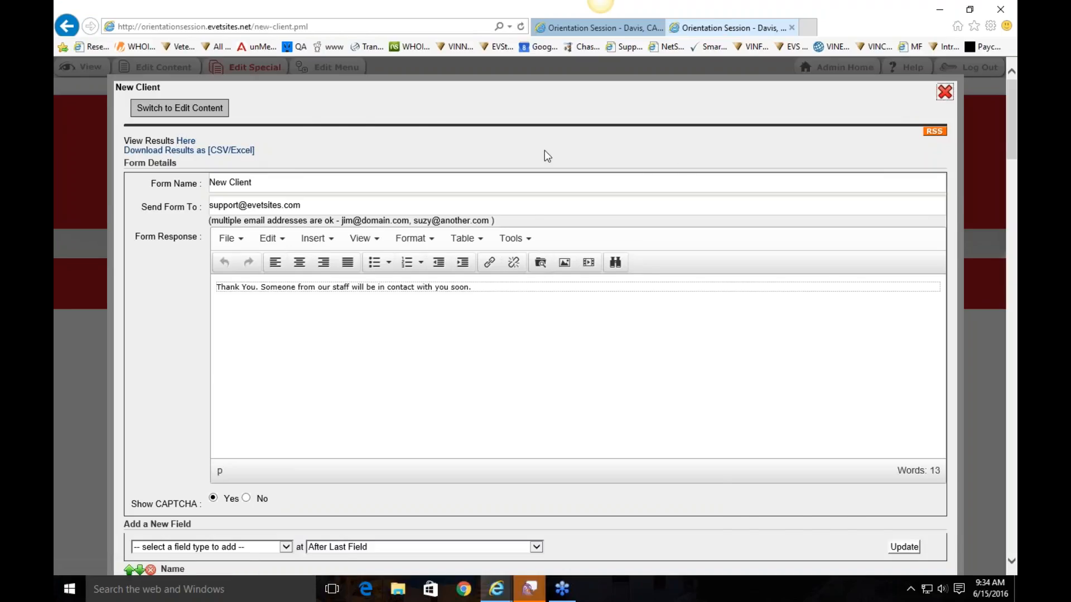
Go to the homepage, scan the navigation menus, and open Edit Menu on the Home item
left_click(179, 175)
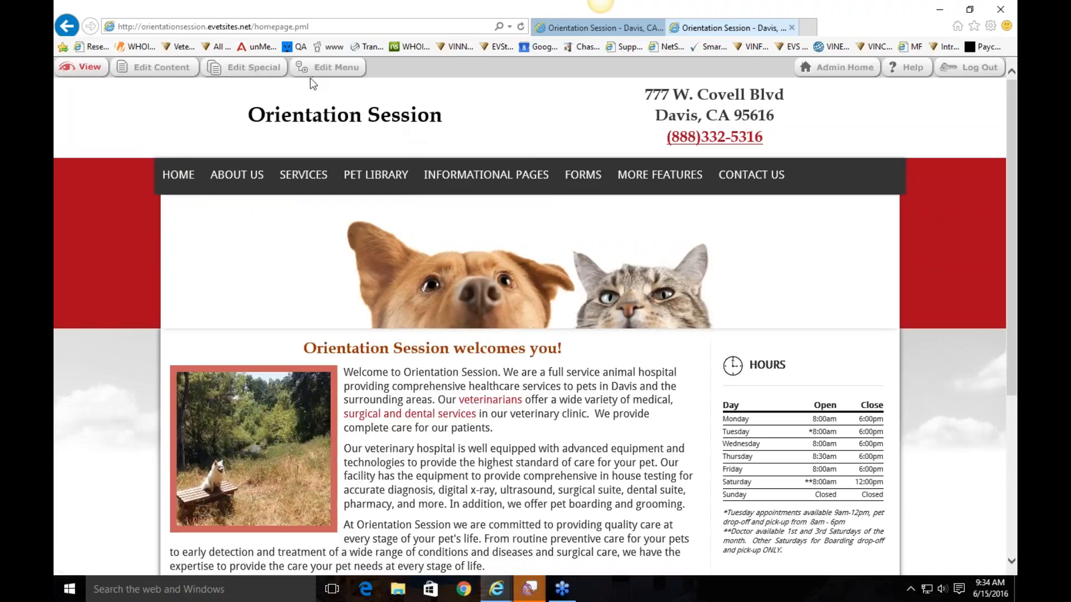
mouse_move(750, 176)
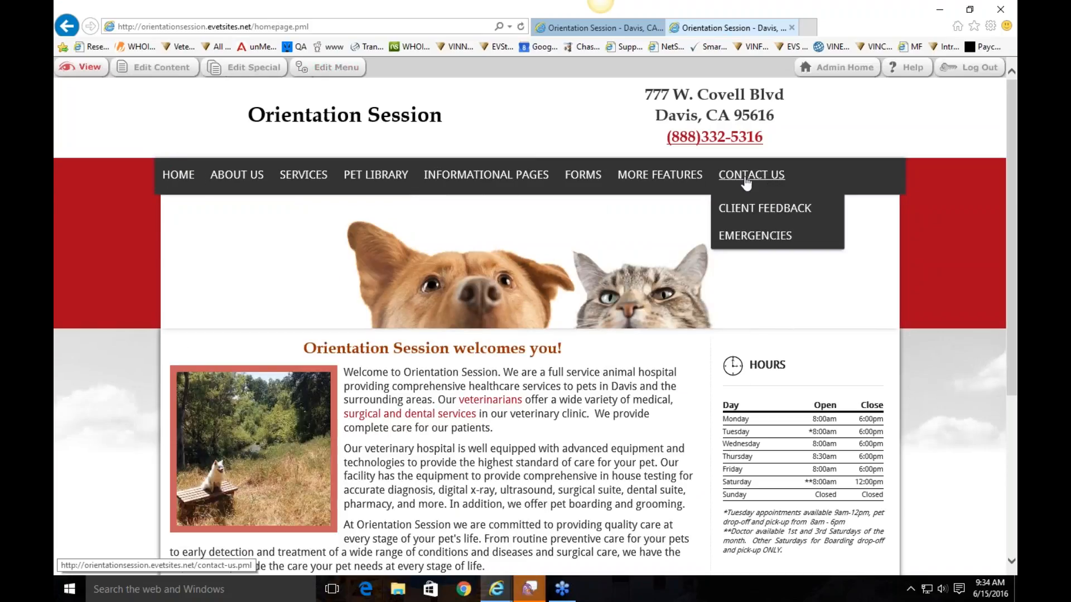
mouse_move(171, 185)
mouse_move(220, 187)
mouse_move(301, 186)
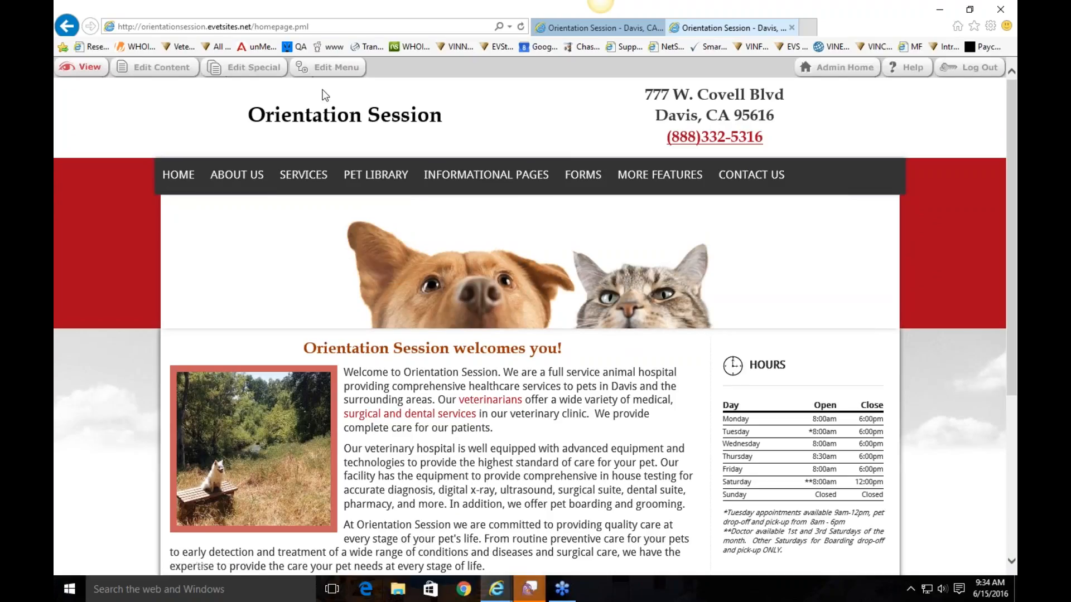
left_click(336, 72)
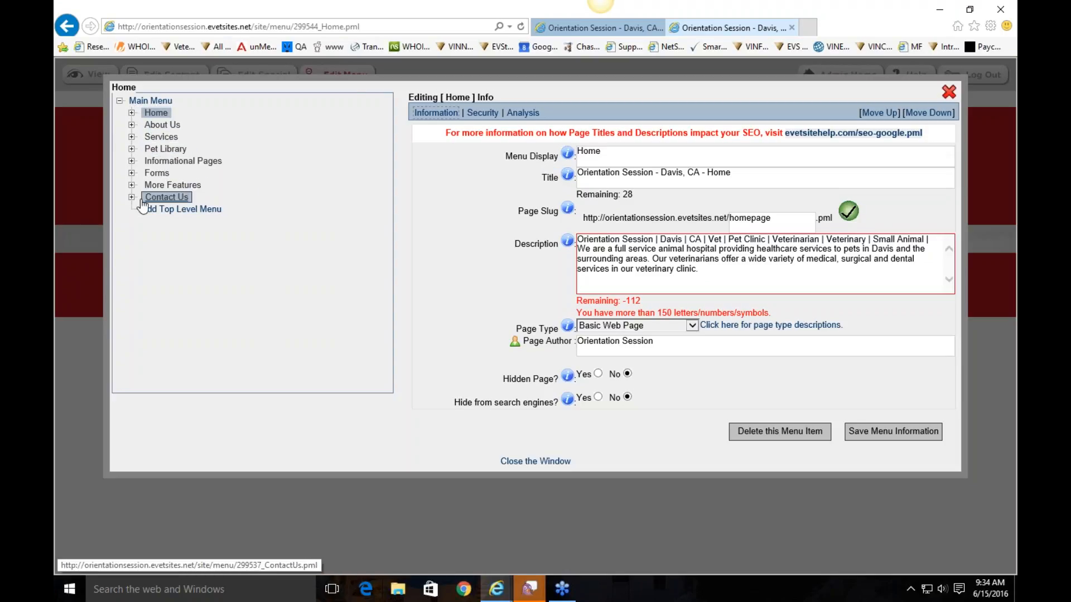
Expand About Us and save the Clinic pets menu item as a visible page
left_click(132, 126)
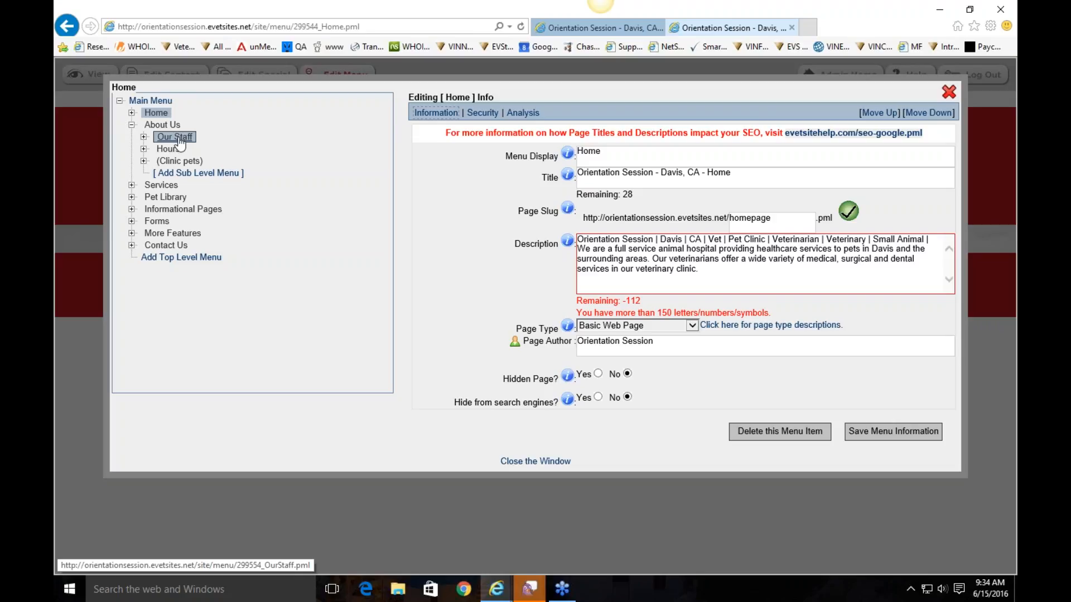
left_click(202, 165)
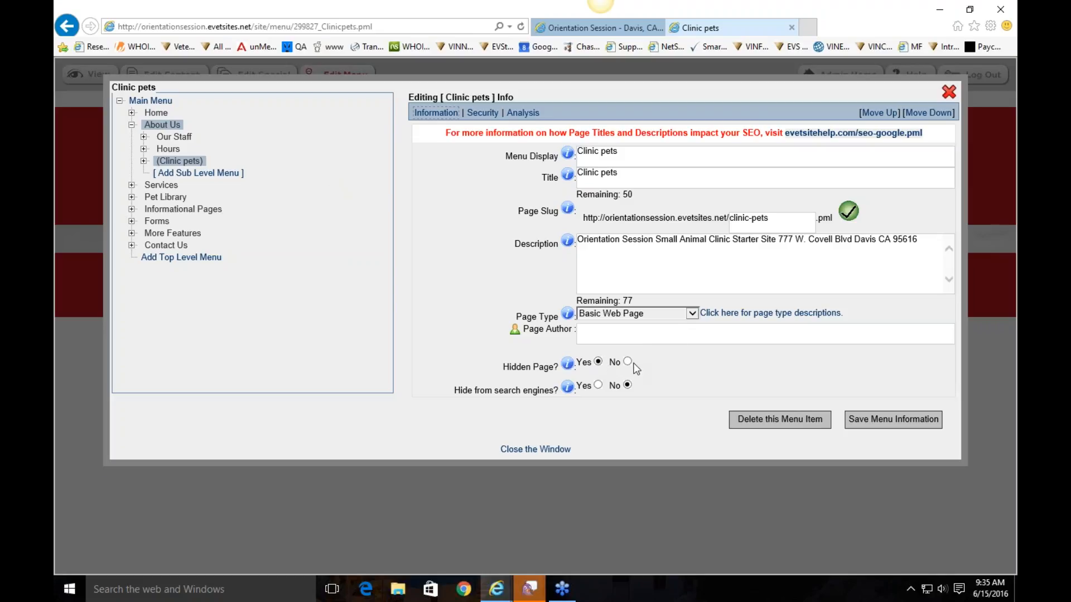
left_click(879, 415)
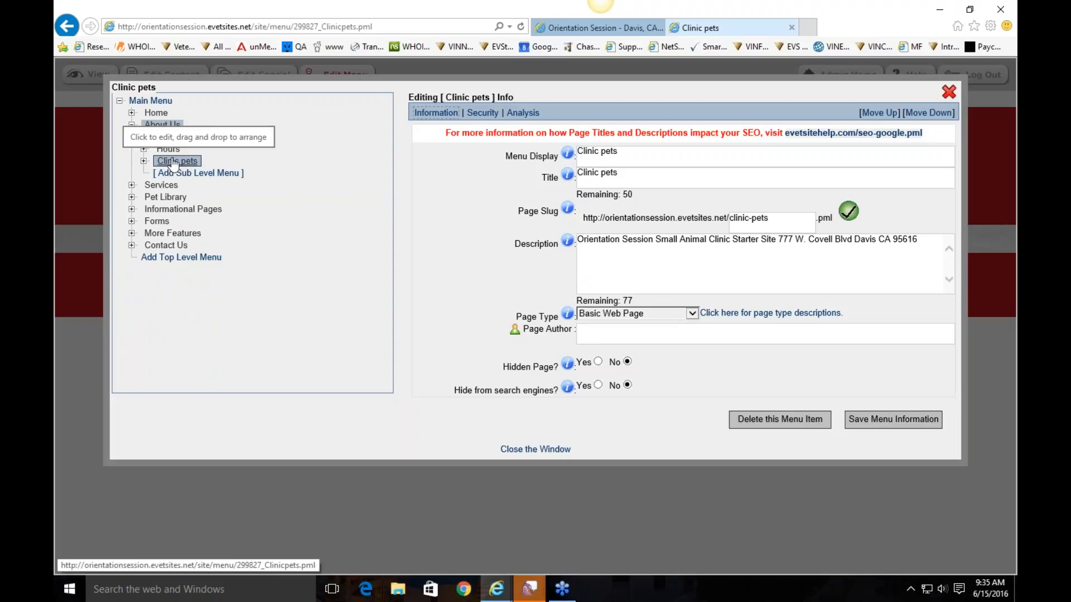
Set the Hours page's Hidden Page option to Yes and save
left_click(168, 148)
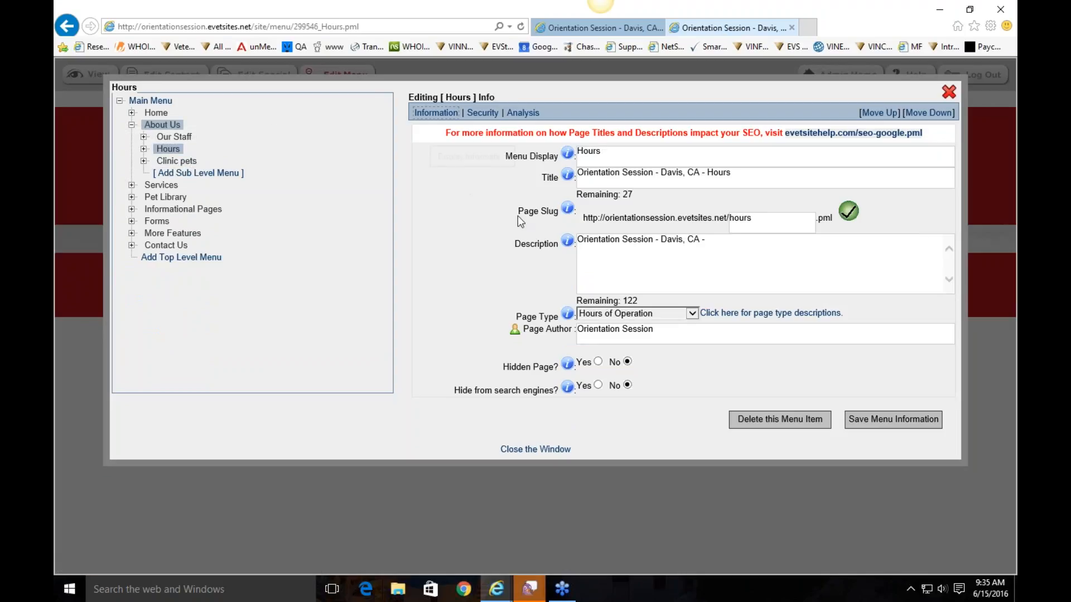
left_click(598, 362)
left_click(922, 419)
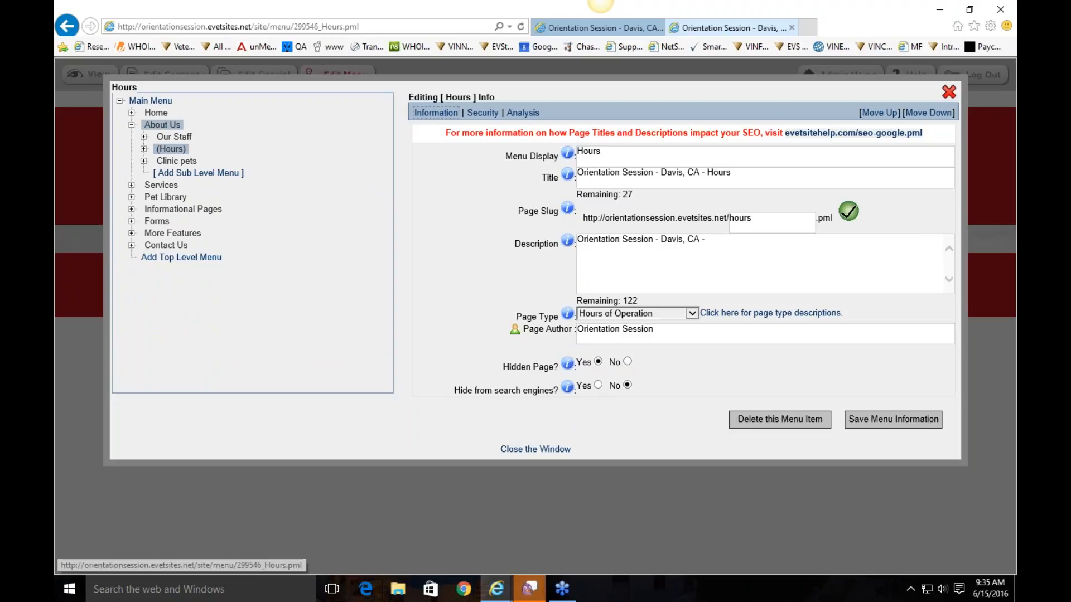
Delete the Clinic pets menu item and confirm with OK
left_click(168, 149)
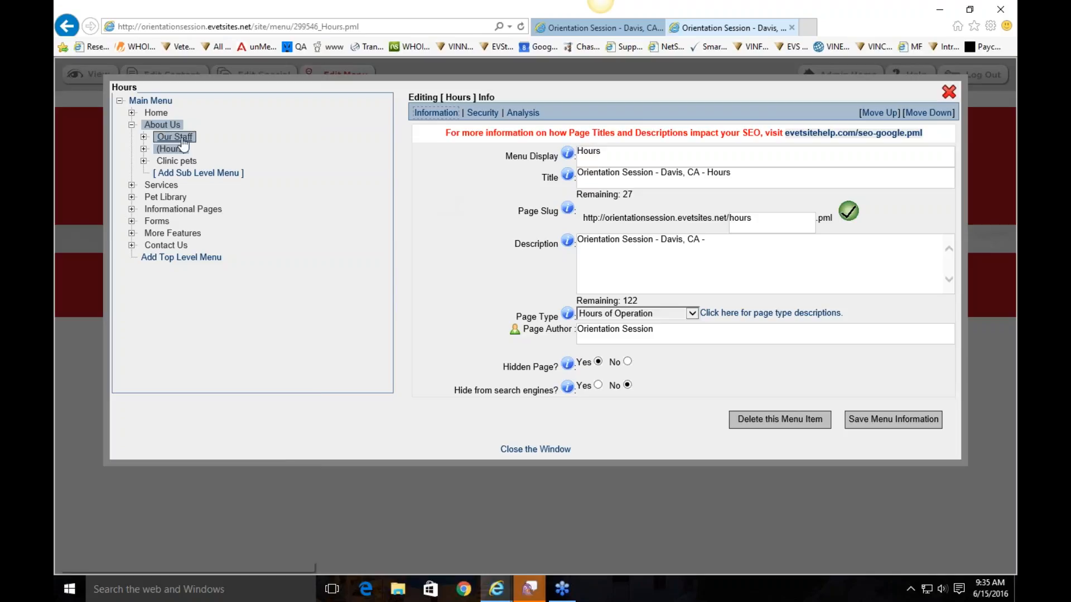
left_click(176, 160)
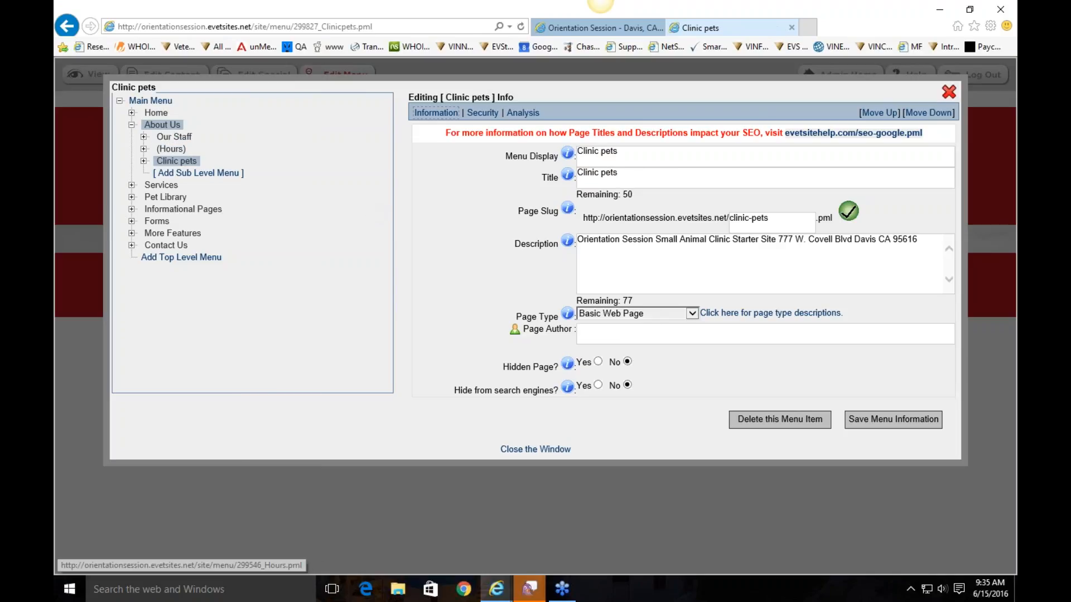
left_click(786, 424)
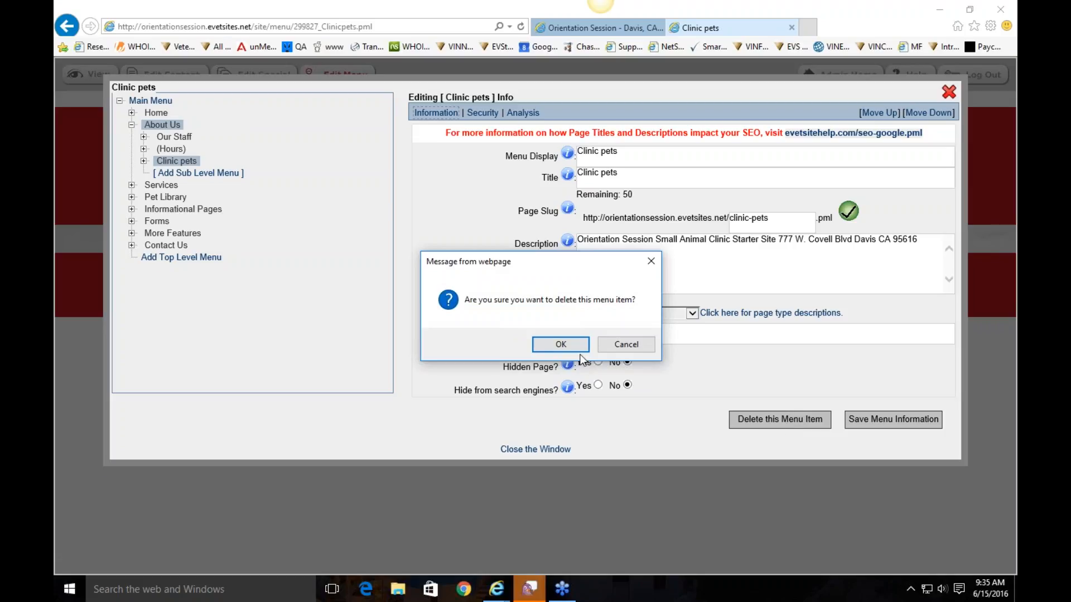
left_click(572, 345)
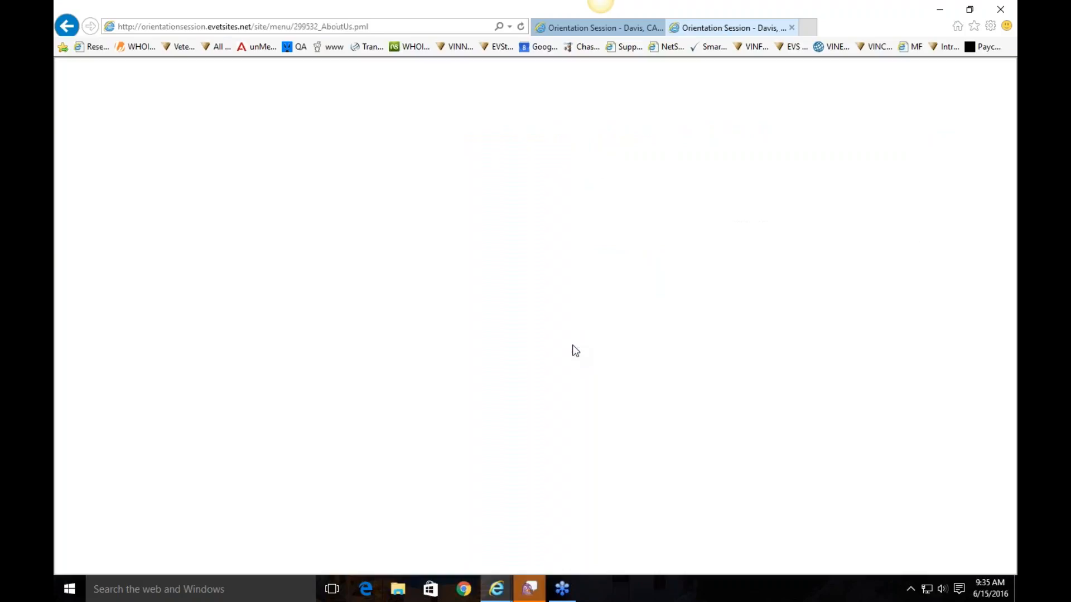
Select About Us in the menu tree and expand the Informational Pages branch
left_click(132, 124)
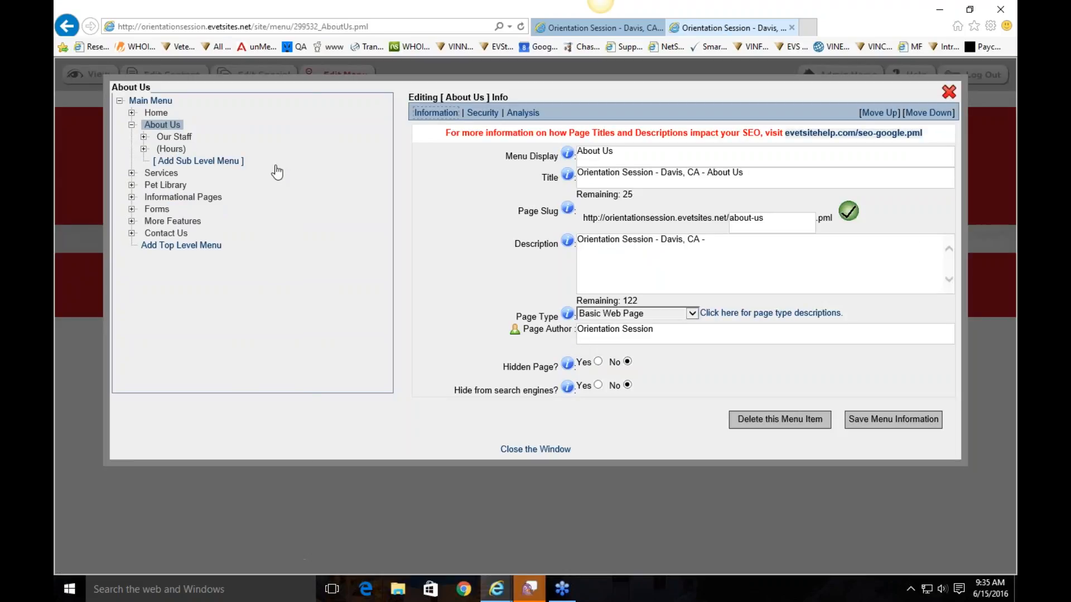
left_click(132, 125)
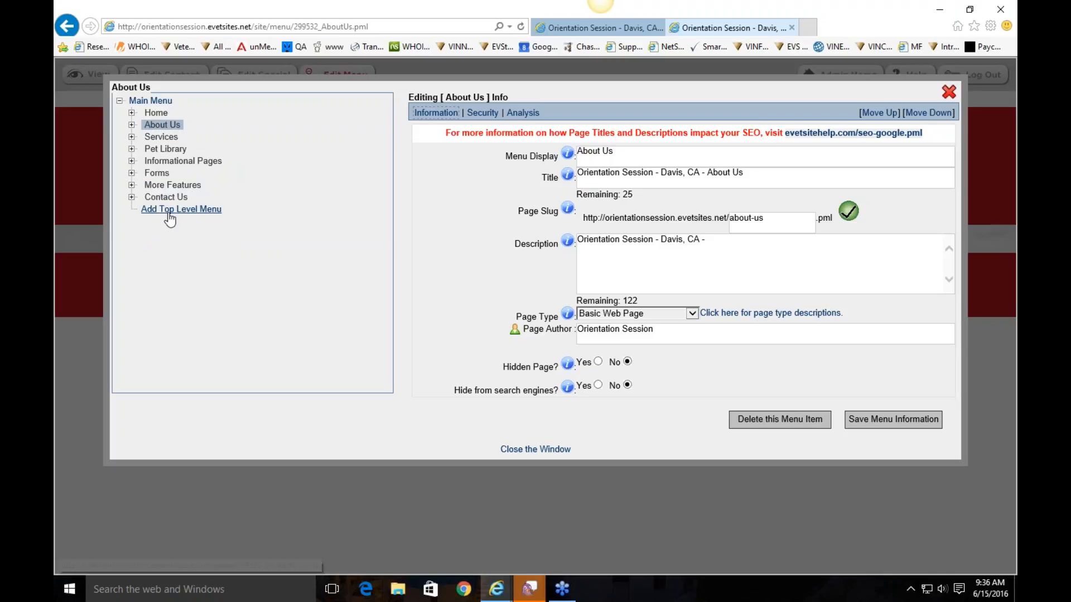
left_click(132, 161)
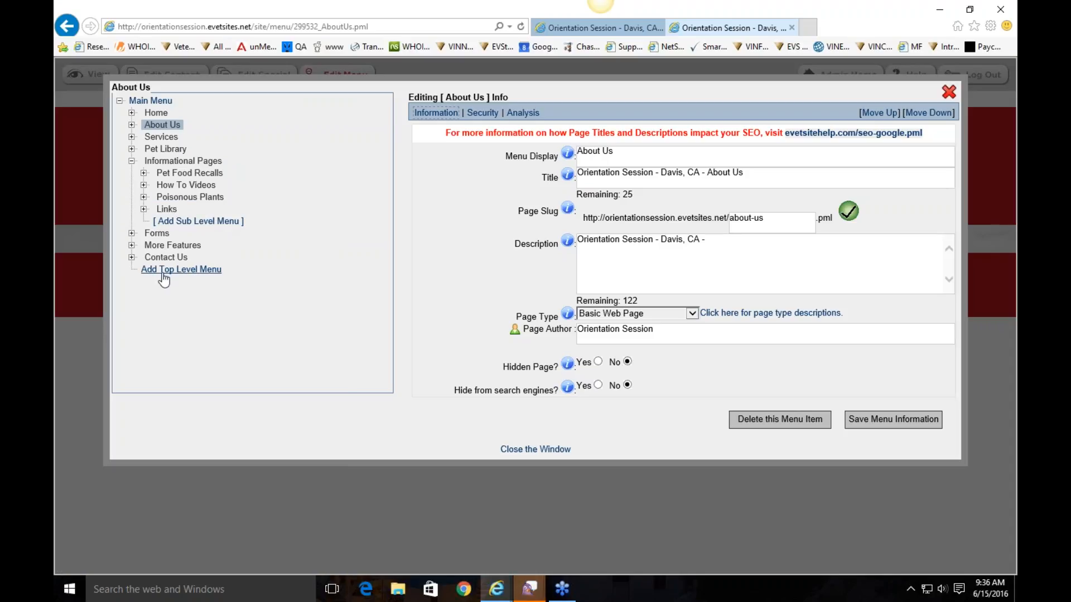
Add a top-level page with menu name and title Boarding and slug boarding
key("Return")
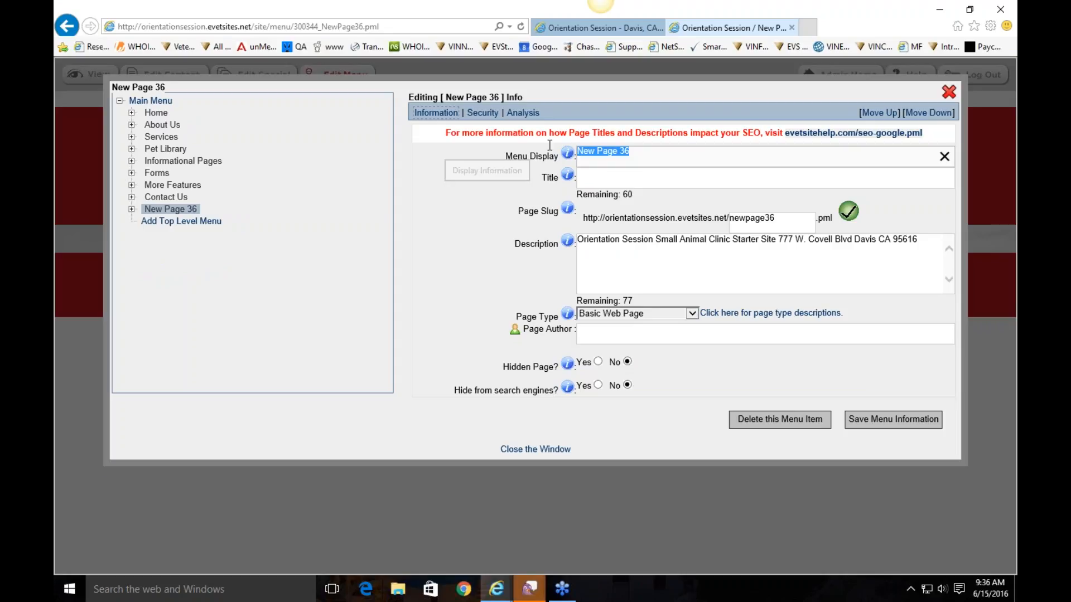
type("Boarding")
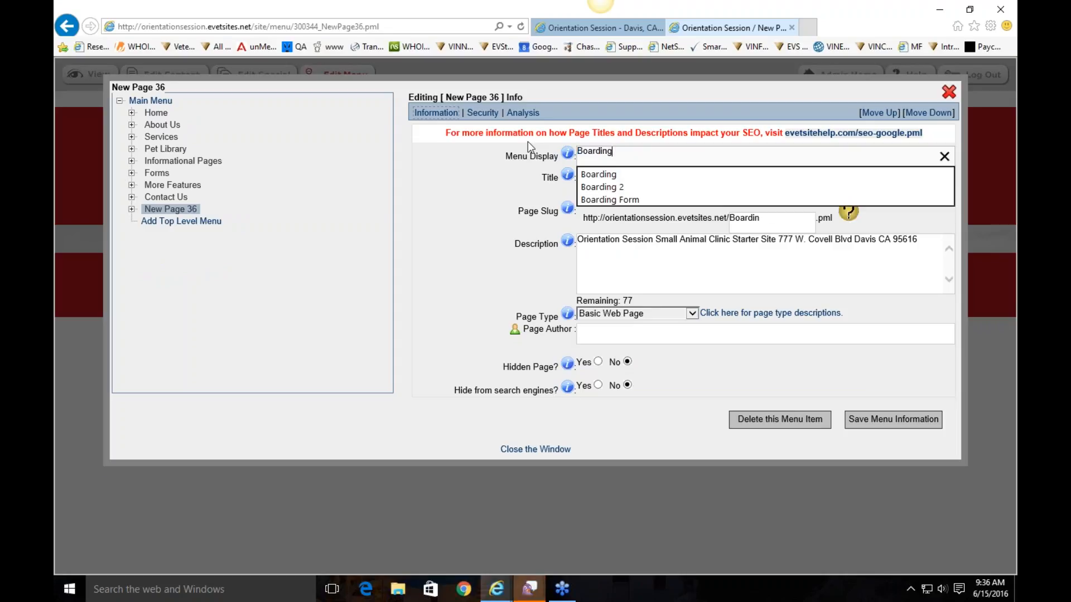
left_click(527, 143)
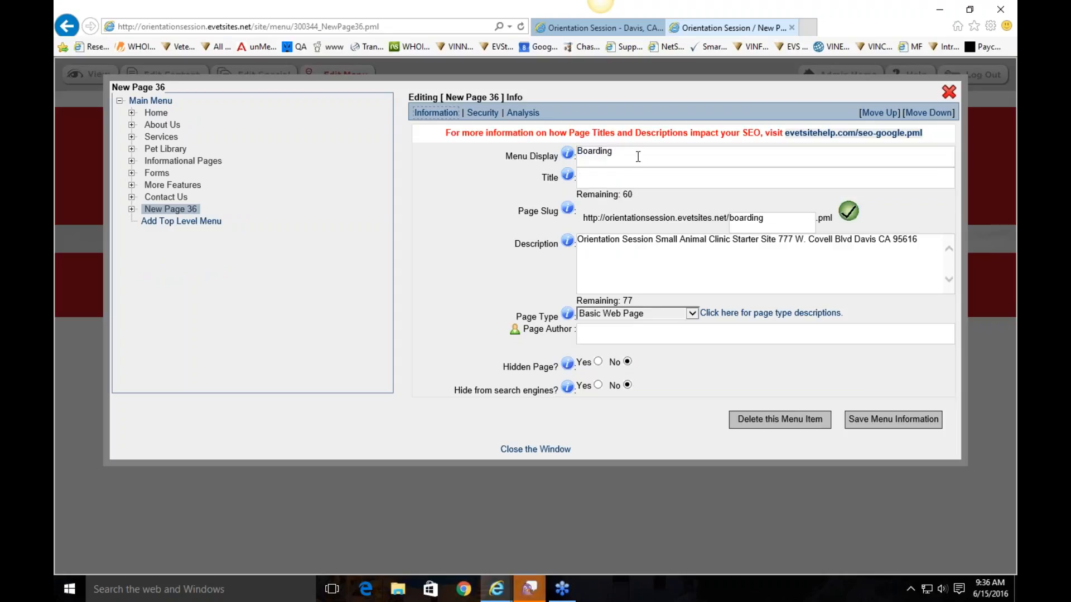
left_click(620, 176)
type("Boarding")
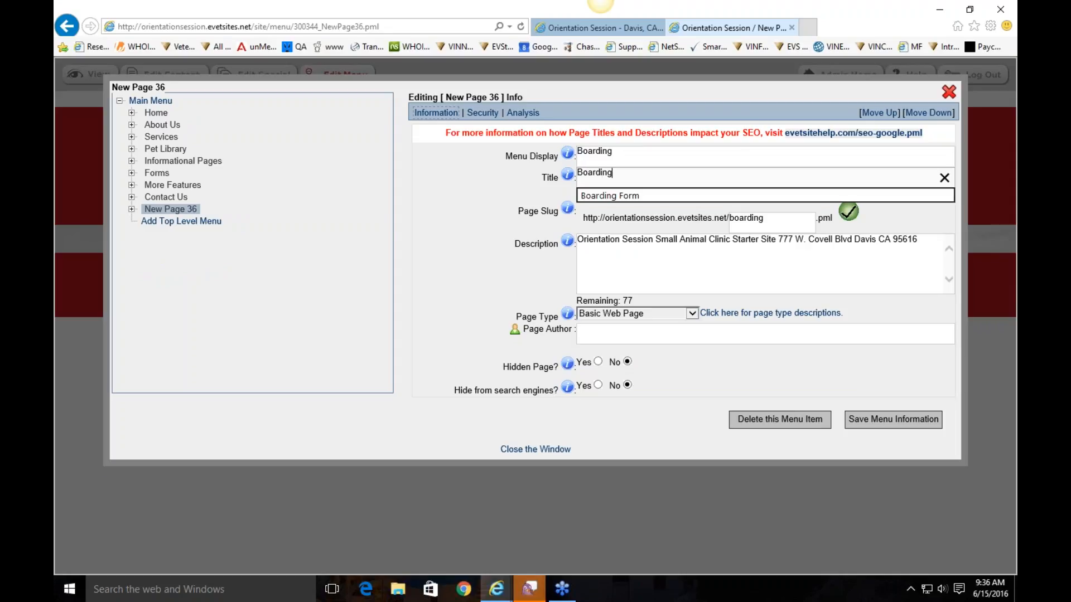
left_click(524, 199)
left_click_drag(791, 223, 734, 214)
type("boarding")
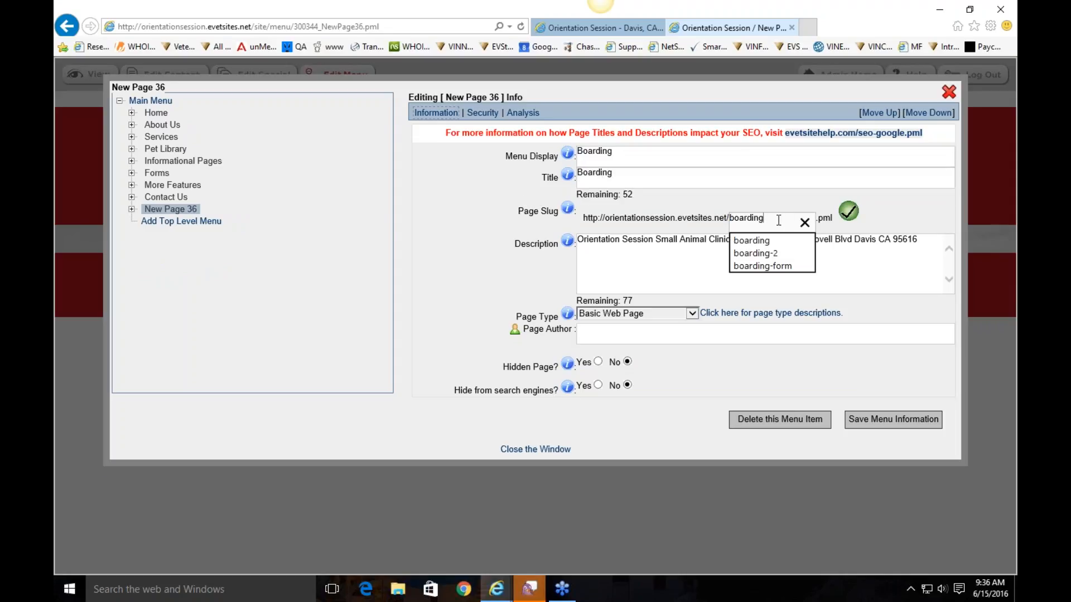
left_click(524, 216)
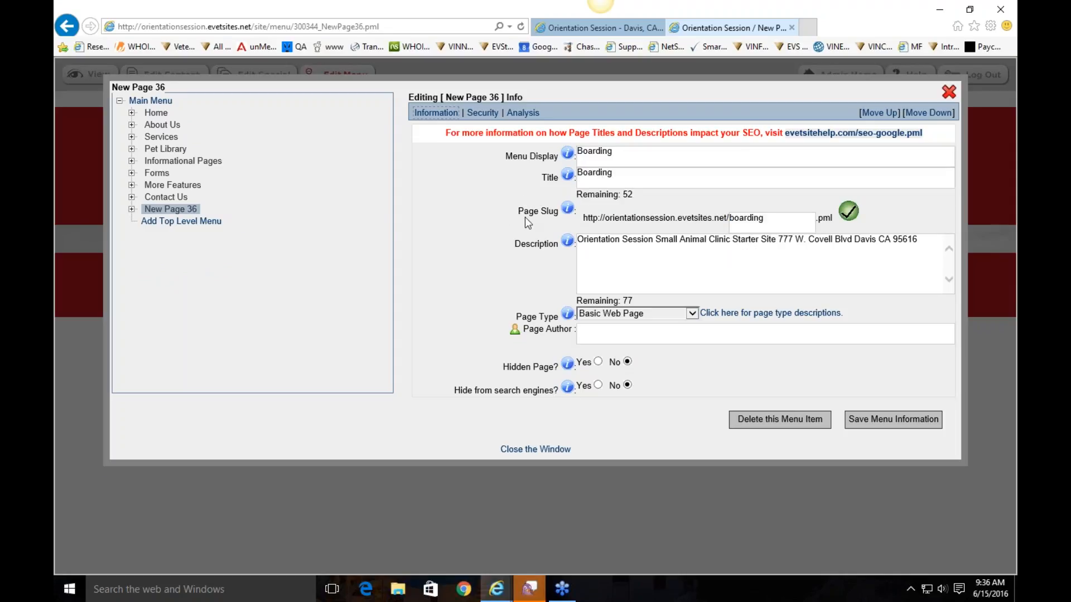
Keep Basic Web Page as the page type and save the Boarding page
left_click(589, 246)
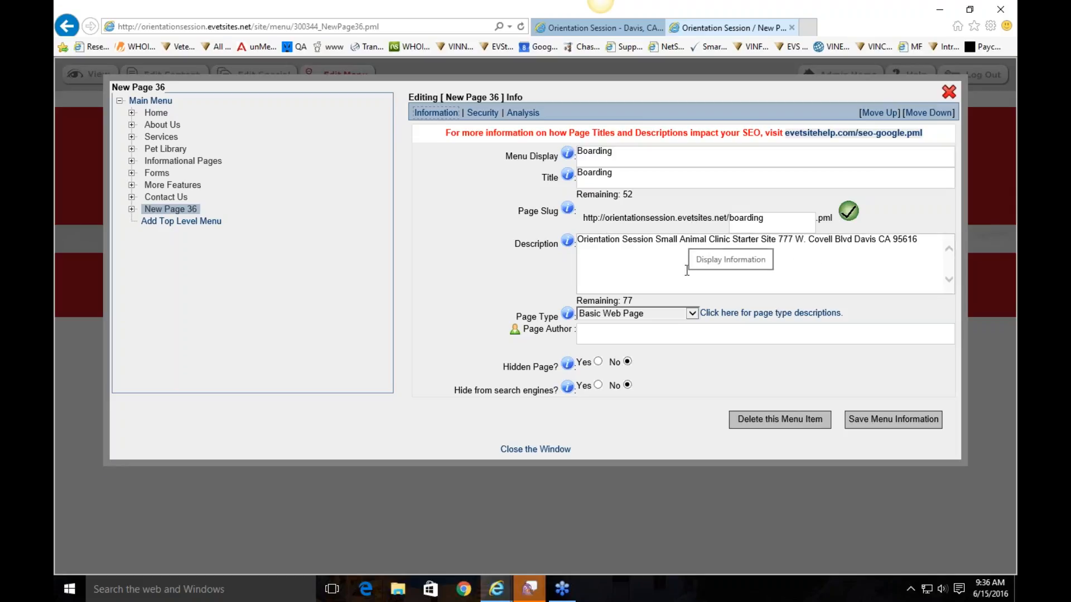
left_click(609, 315)
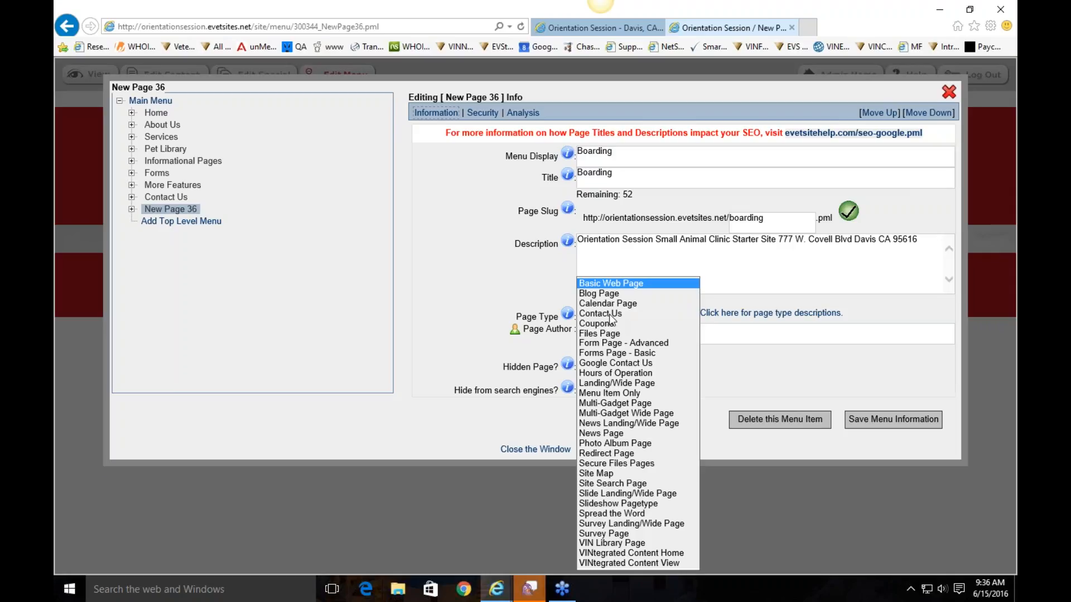
left_click(720, 285)
left_click(748, 313)
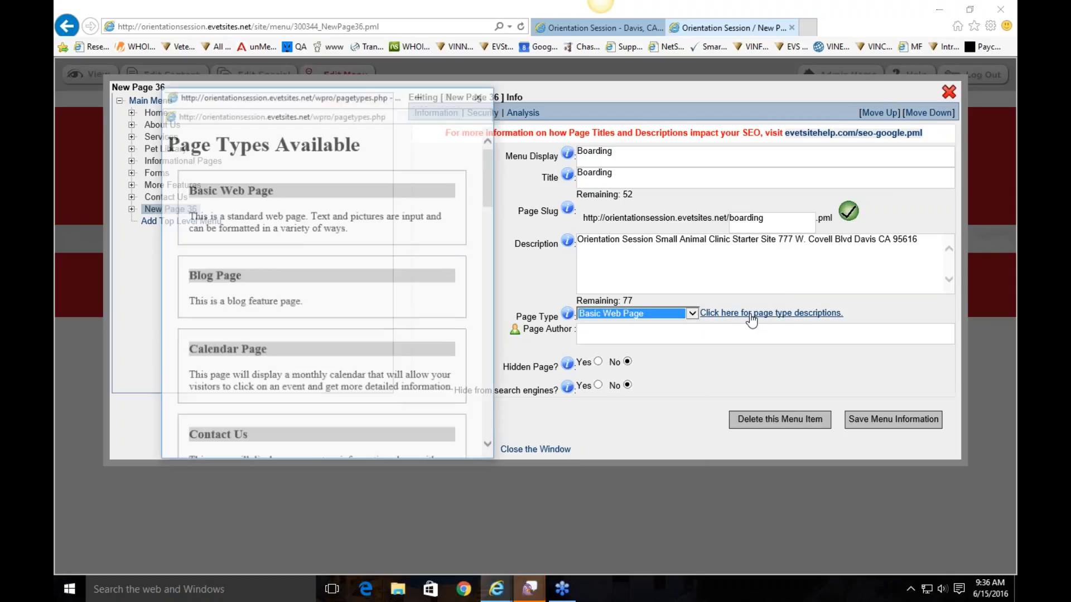
scroll(322, 296, "down", 2)
left_click(480, 95)
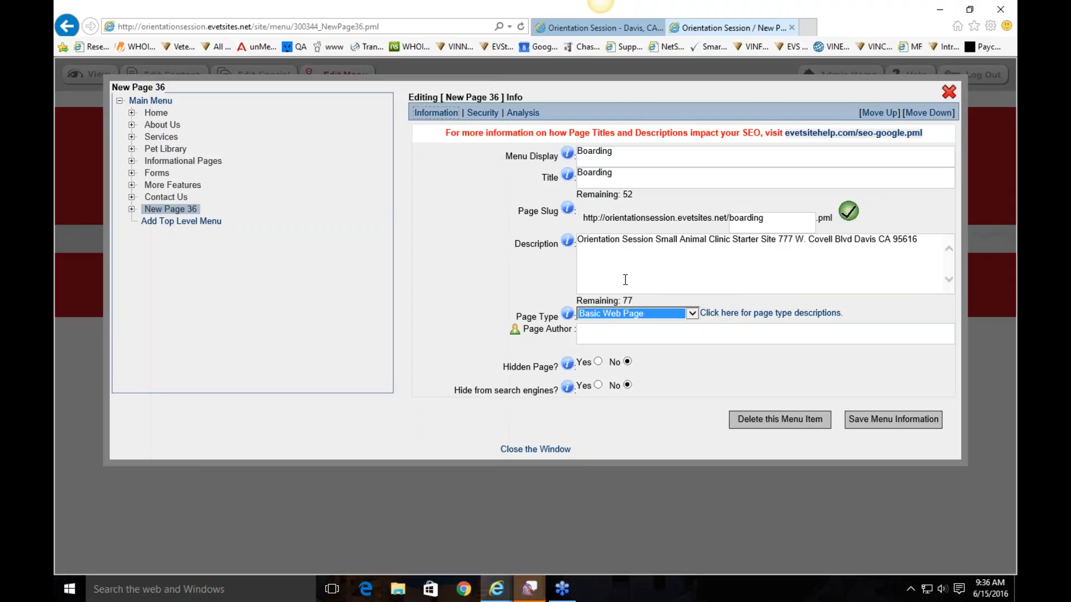
left_click(633, 314)
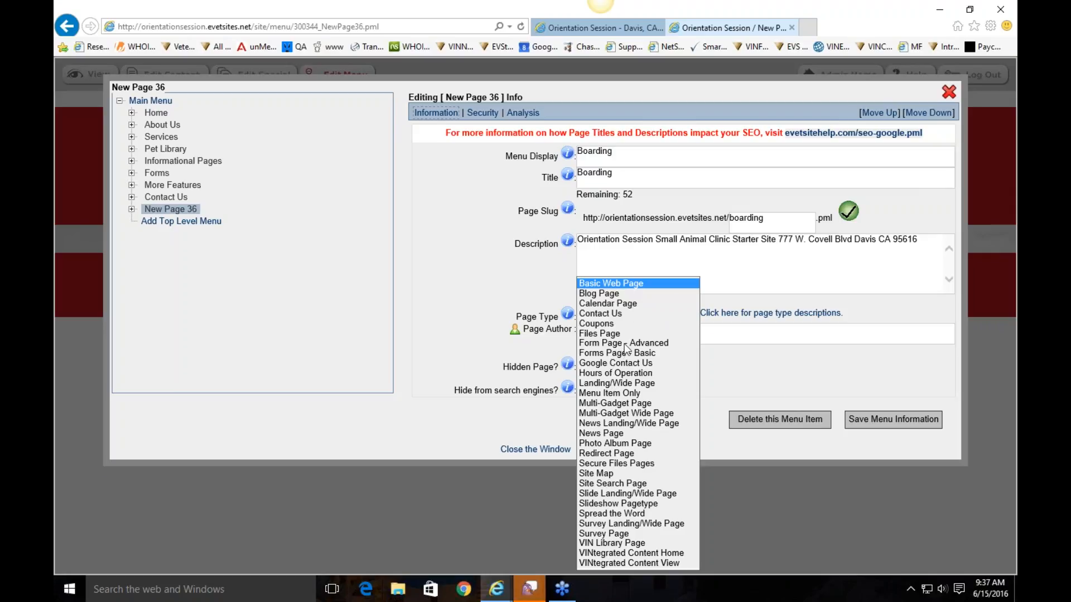
left_click(484, 265)
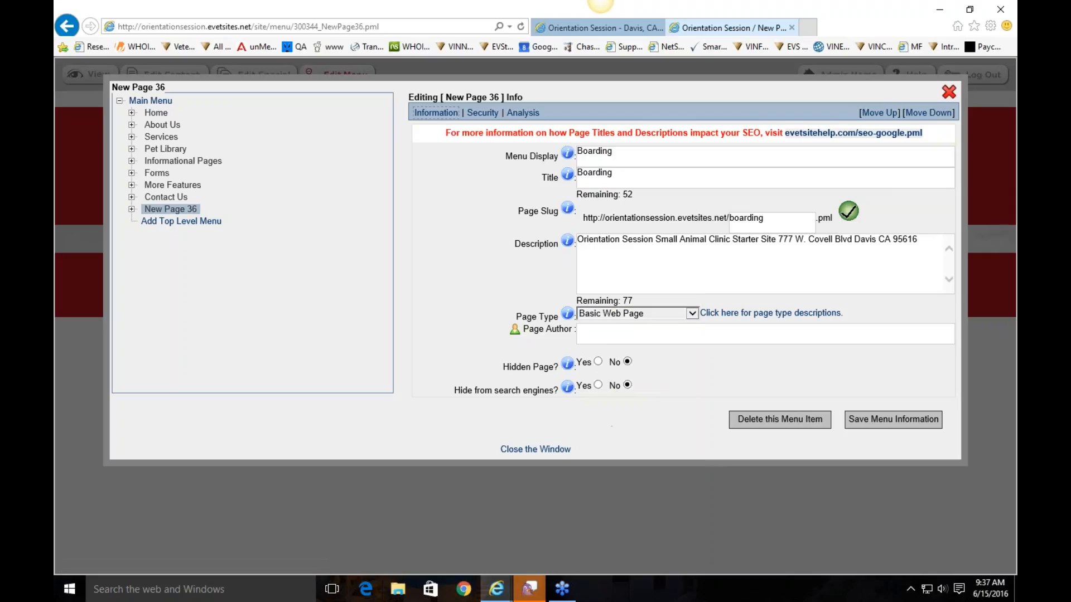
left_click(929, 421)
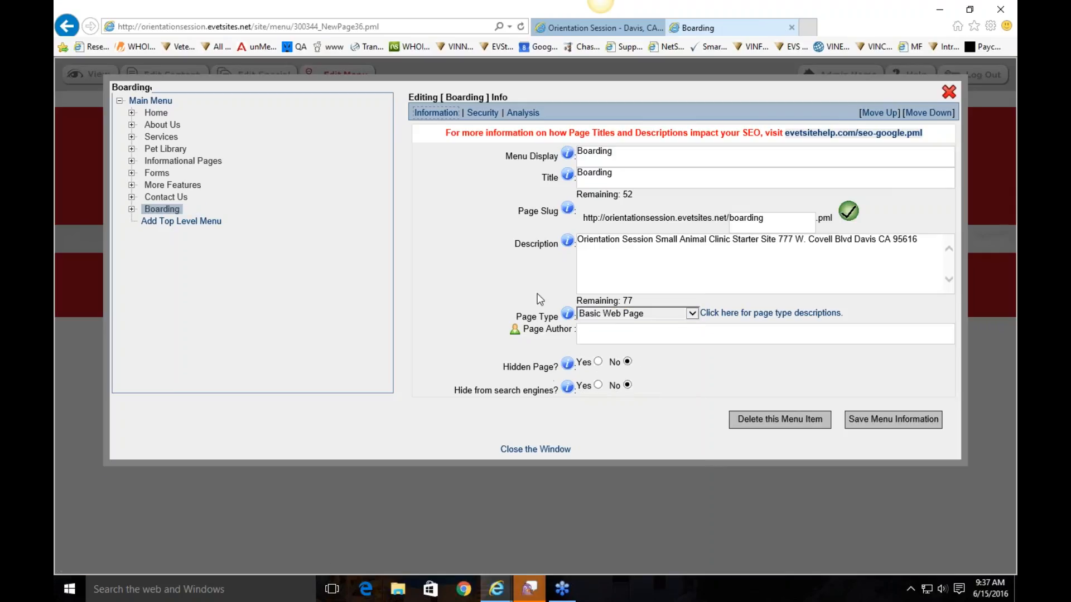
Try moving Boarding up, down and under Services, then leave it last and save
left_click(154, 211)
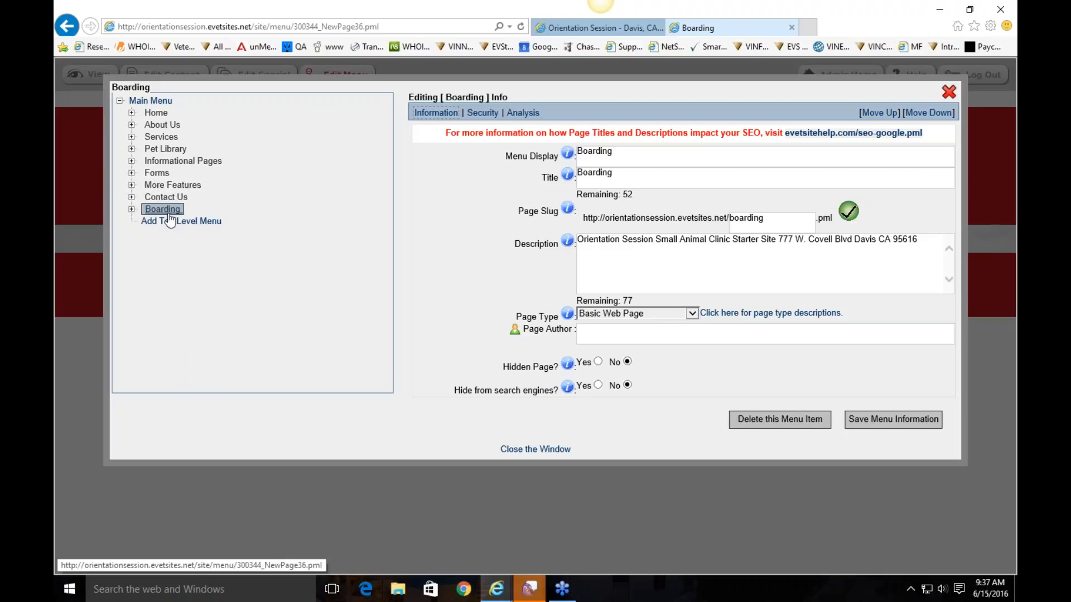
left_click(887, 113)
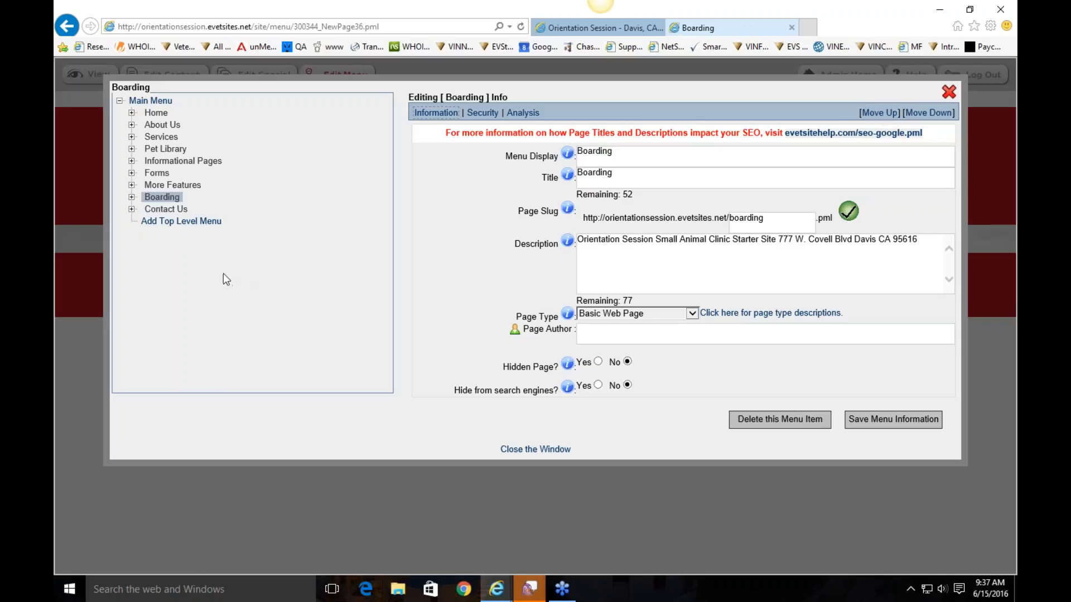
left_click(180, 199)
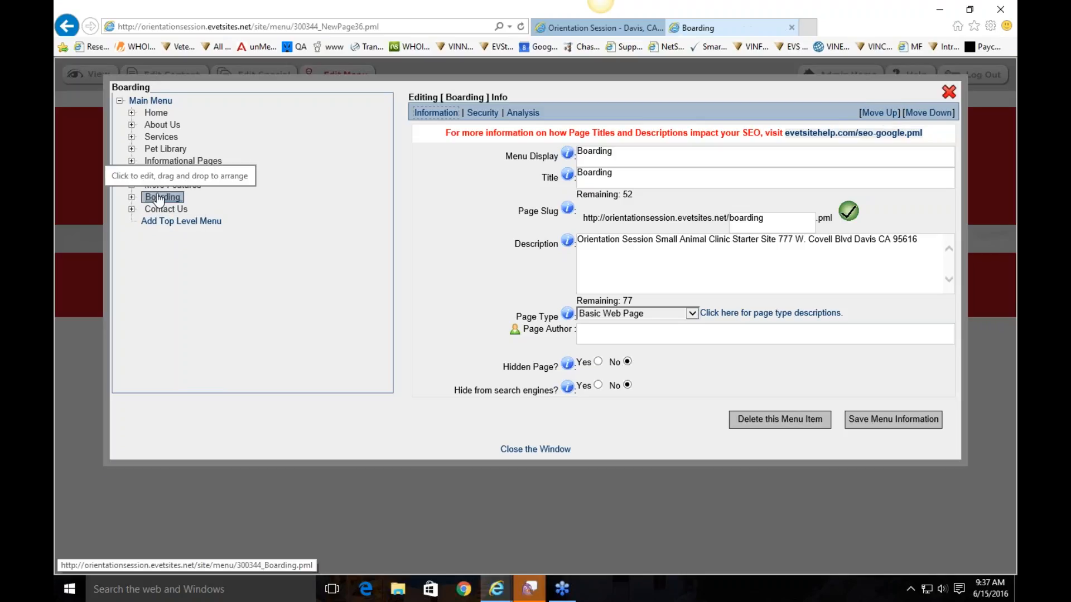
left_click_drag(160, 199, 168, 213)
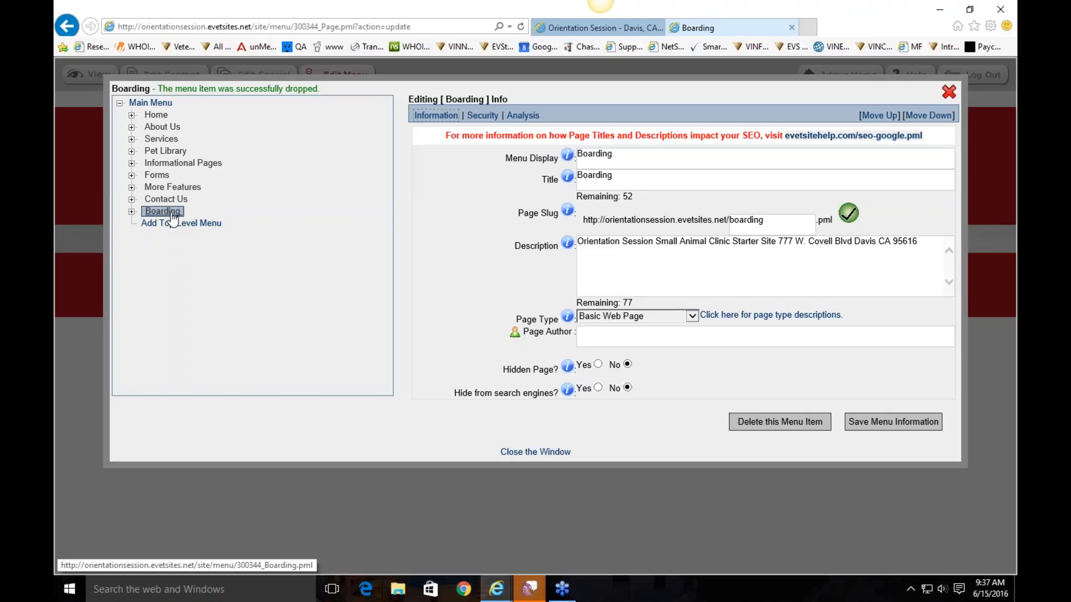
mouse_move(173, 219)
left_mouse_down()
mouse_move(175, 207)
mouse_move(167, 212)
left_mouse_up()
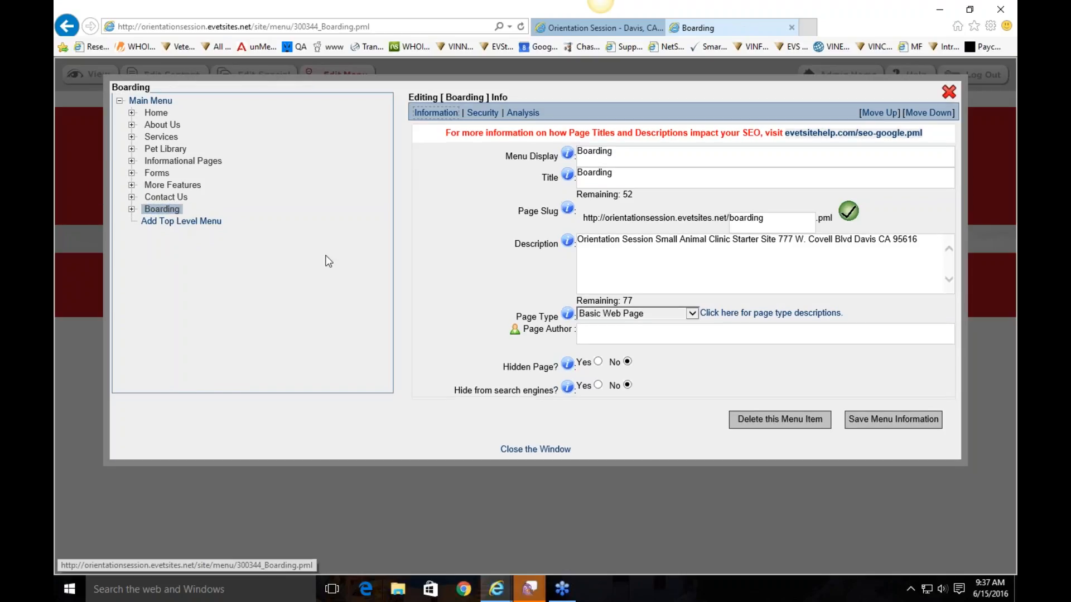
left_click(924, 114)
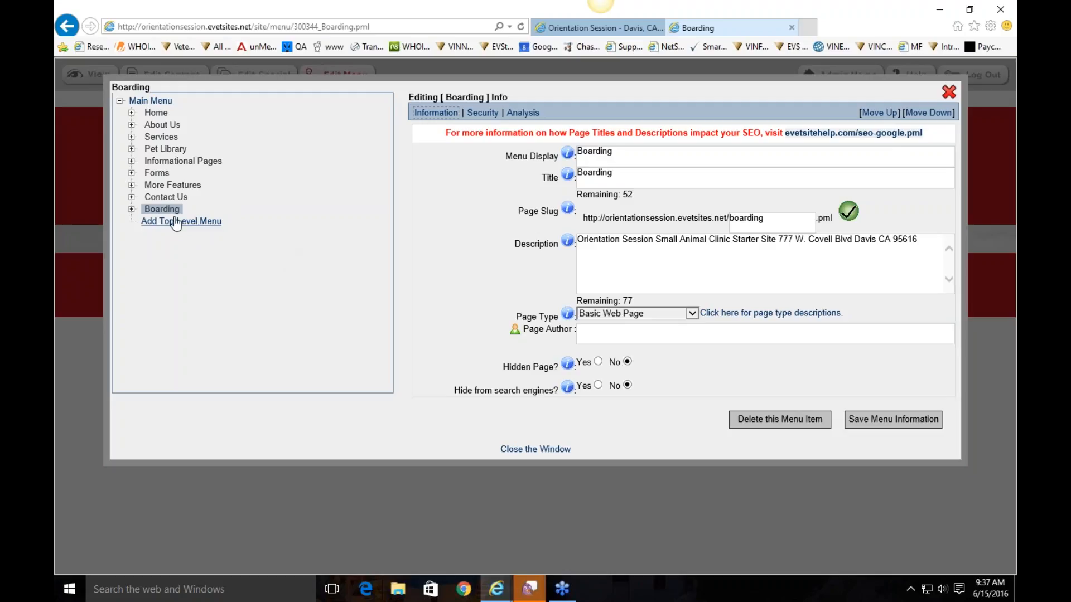
left_click_drag(162, 209, 158, 144)
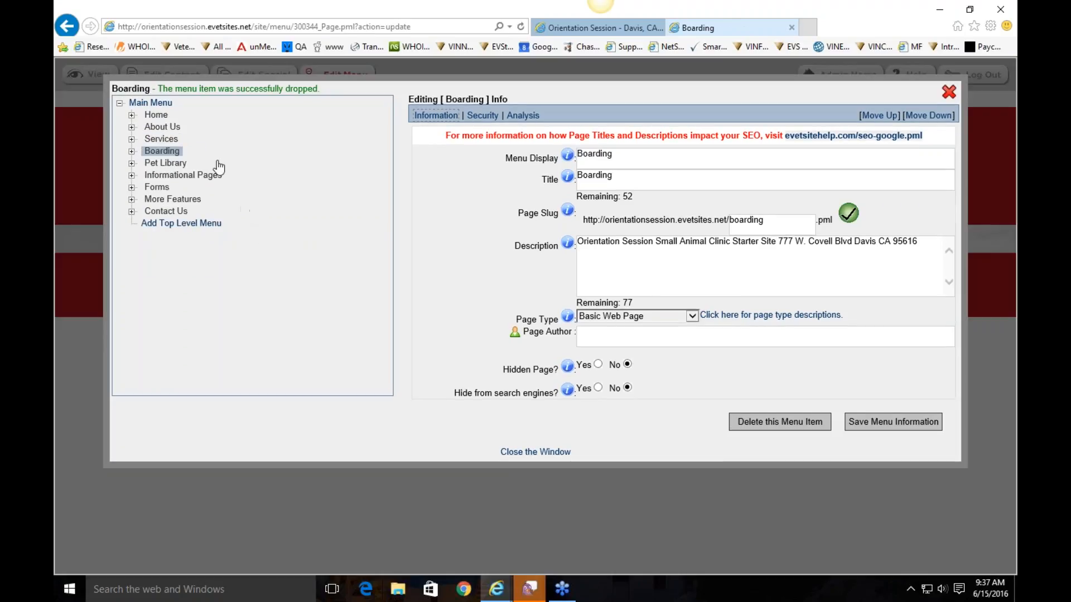
left_click(132, 139)
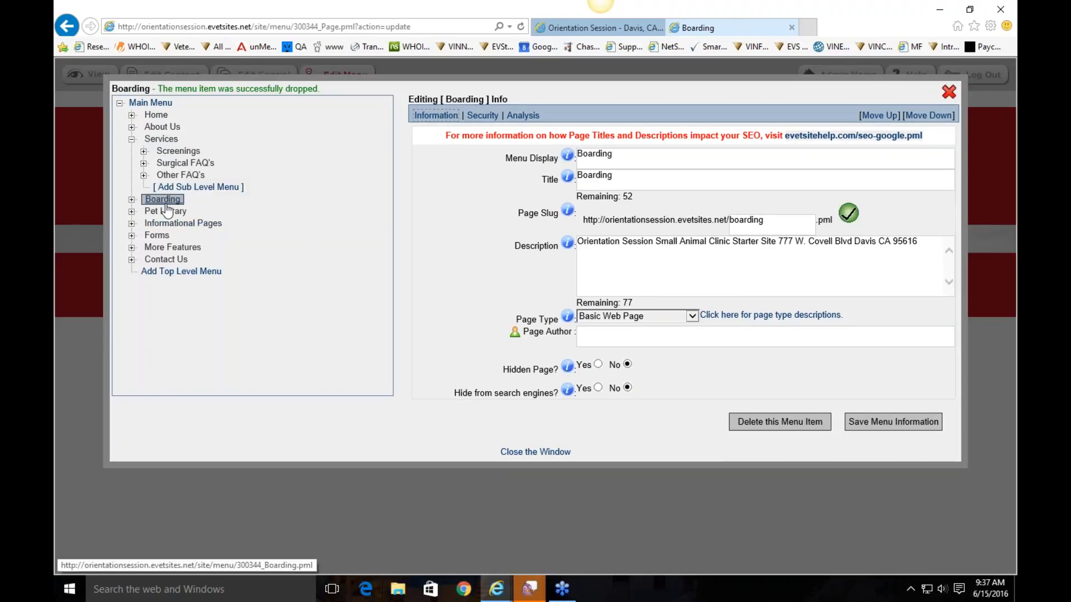
left_click_drag(162, 199, 161, 139)
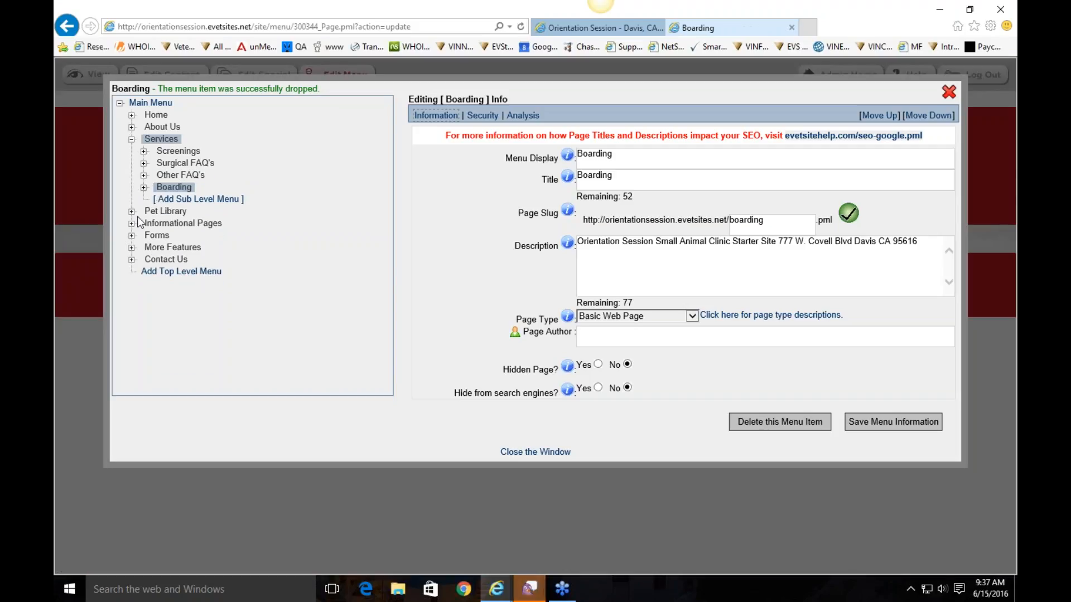
left_click_drag(173, 189, 167, 285)
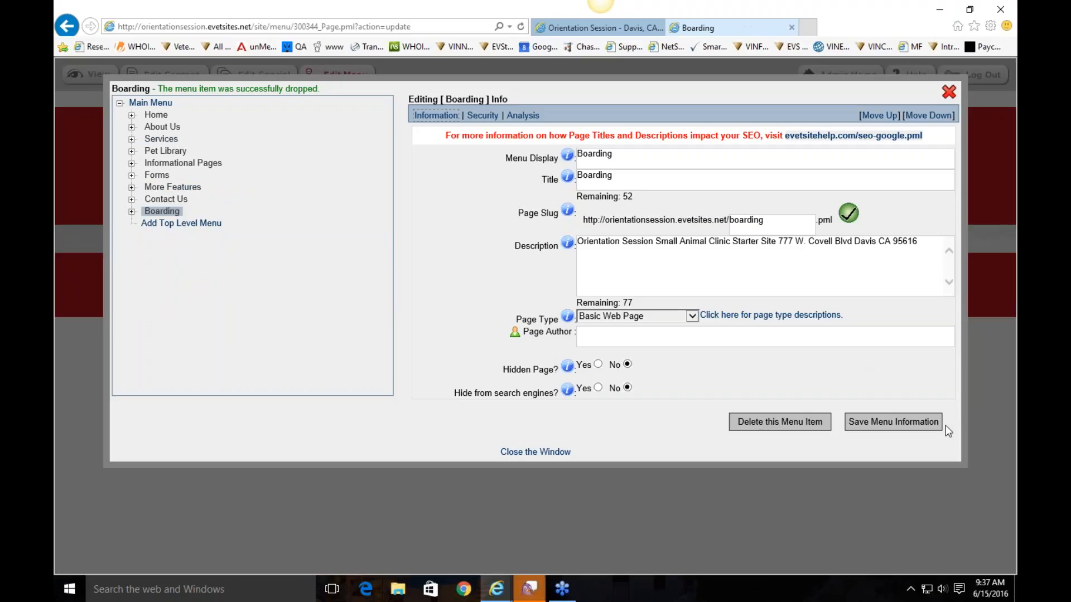
left_click(949, 92)
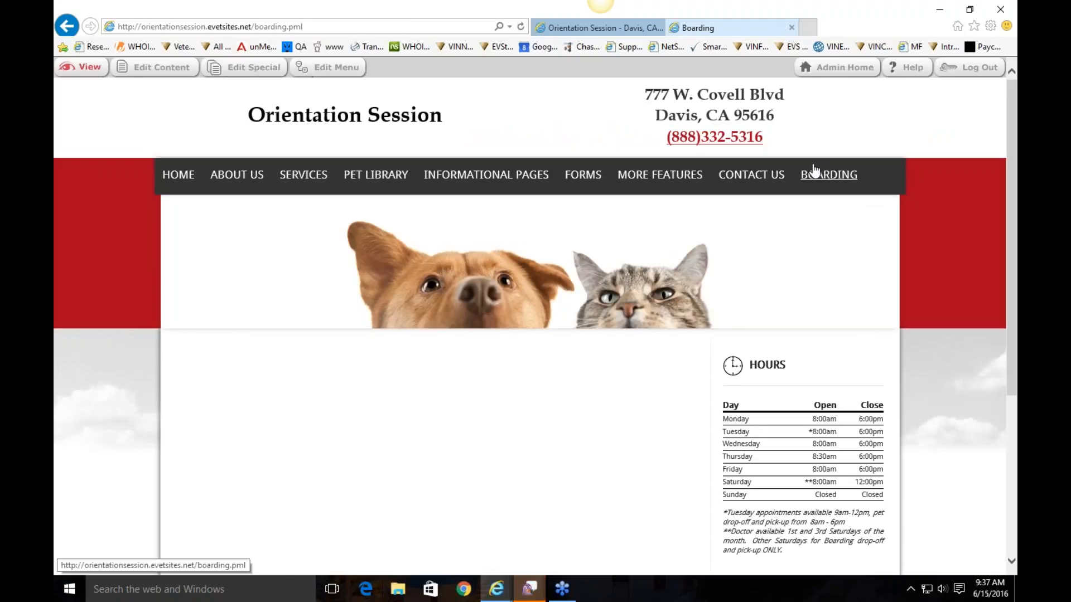
Set the Boarding page's Hidden Page option to Yes and save its menu settings
left_click(838, 179)
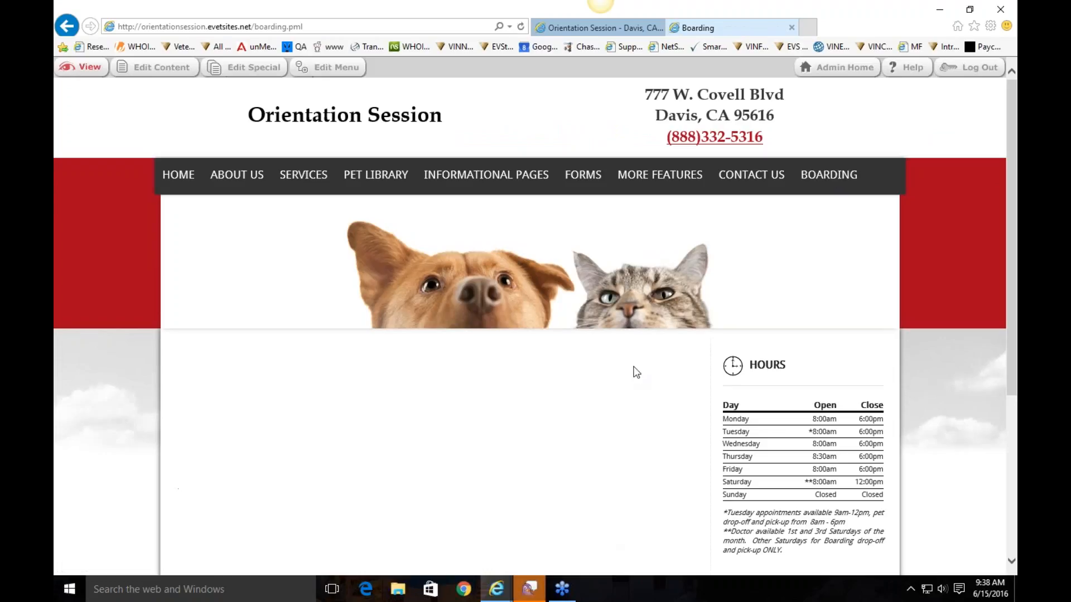
left_click(337, 67)
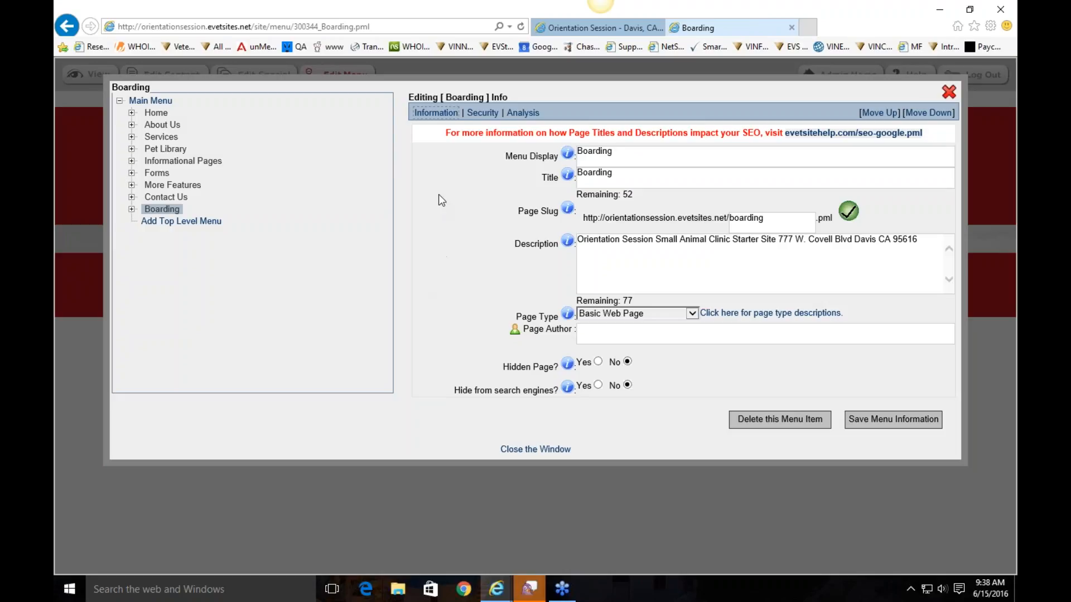
left_click(598, 362)
left_click(865, 417)
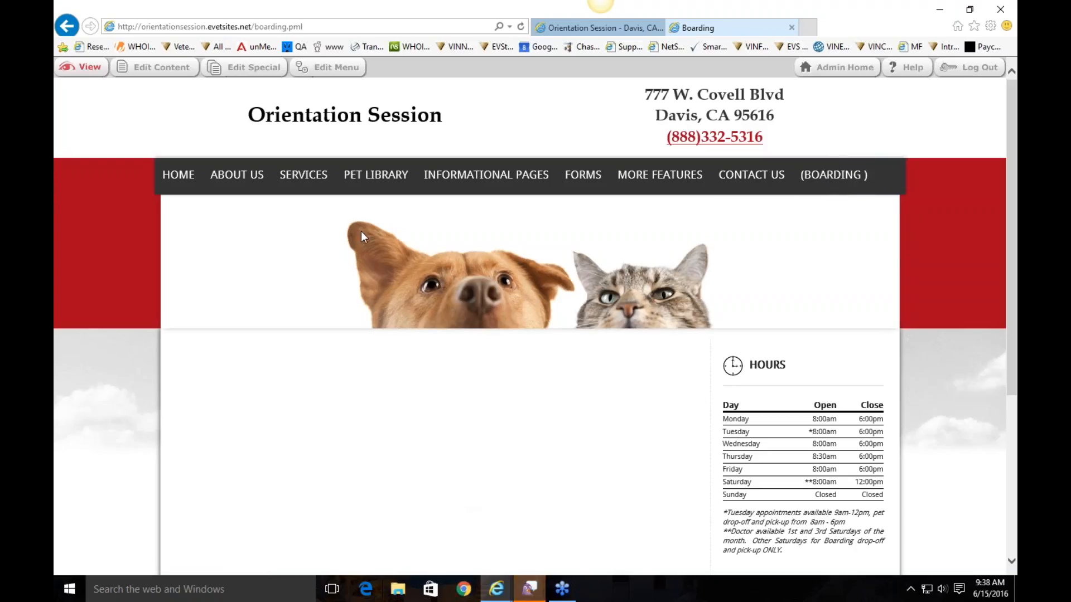
Return to the site's home page
mouse_move(237, 174)
left_click(231, 235)
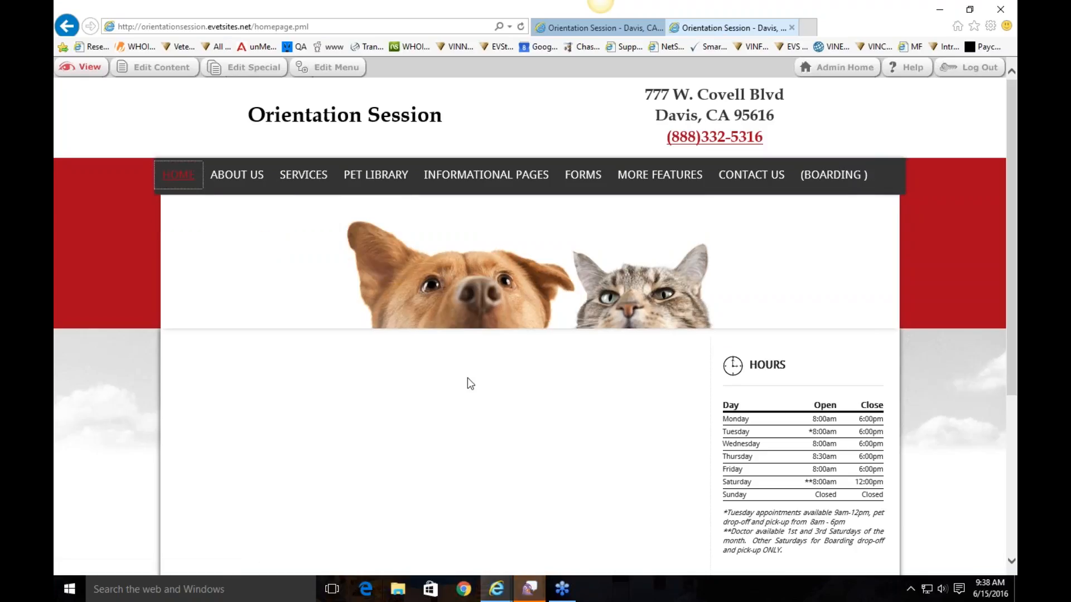
scroll(471, 388, "down", 1)
Set the Home page type to VINtegrated Content View and close the menu editor
scroll(470, 385, "up", 1)
left_click(329, 67)
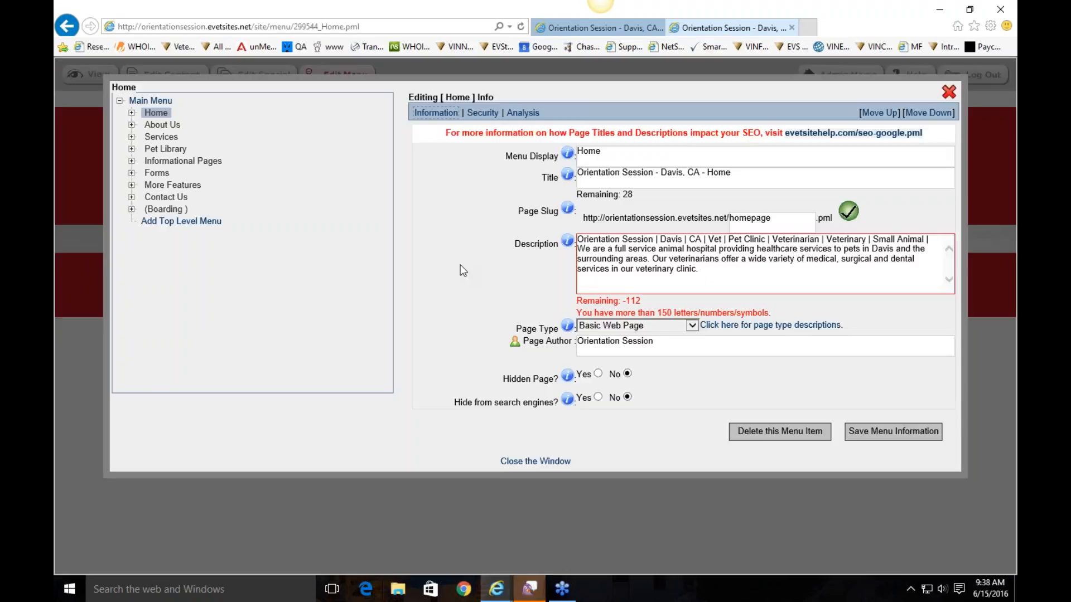
left_click(601, 327)
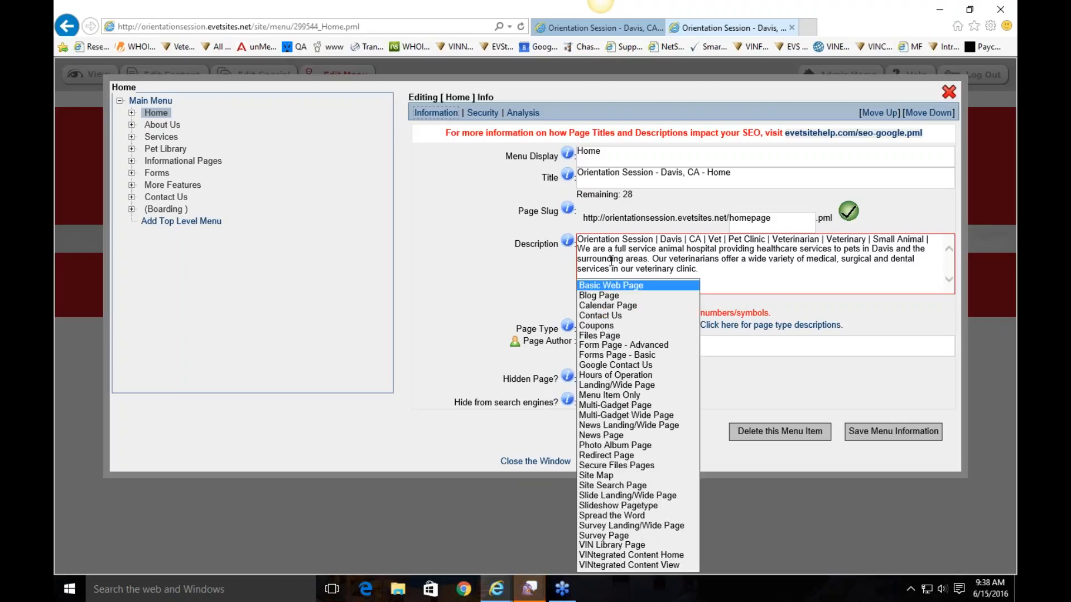
left_click(653, 566)
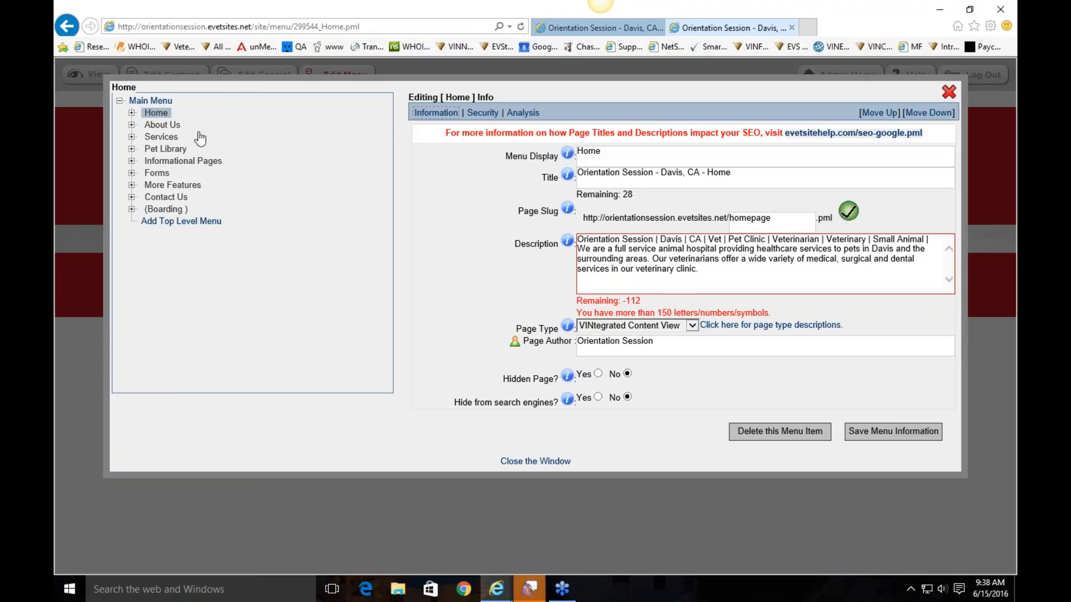
left_click(948, 93)
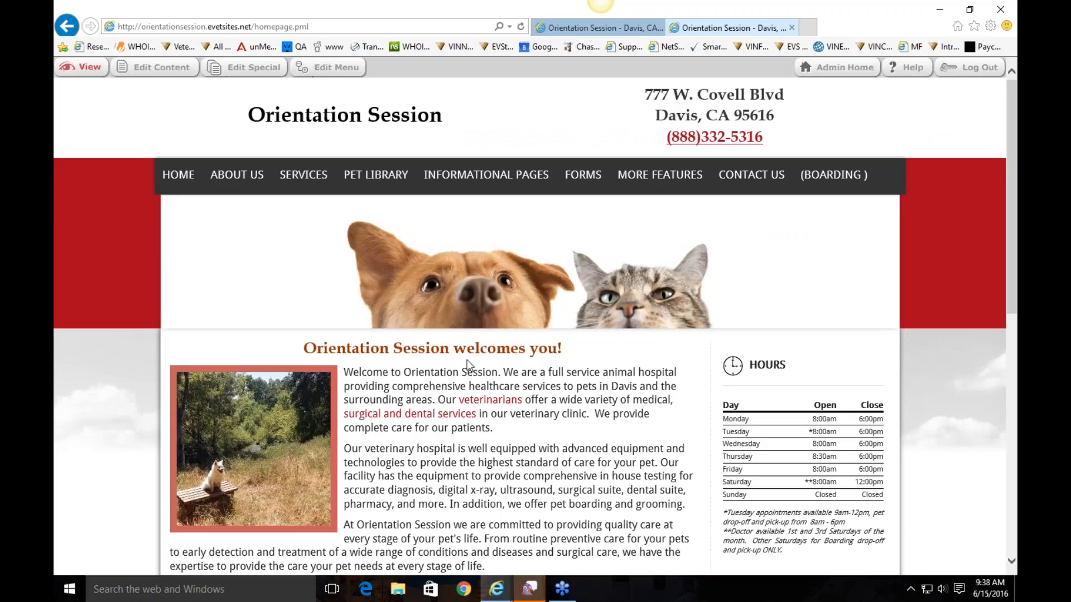
Reload the homepage twice to watch featured articles rotate, then open Edit Special
scroll(467, 360, "down", 5)
scroll(201, 363, "down", 3)
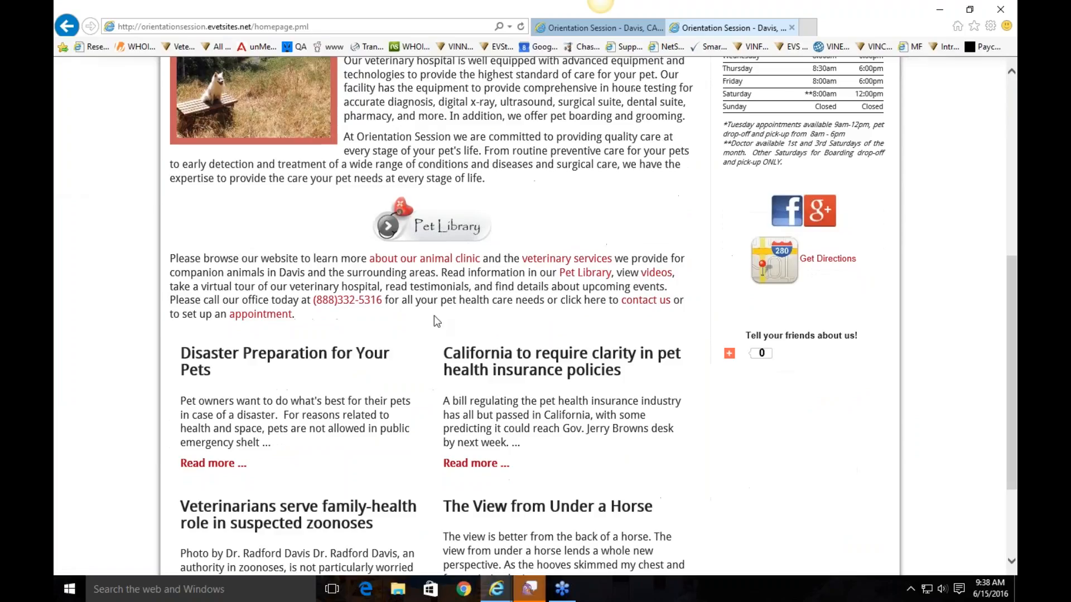
scroll(201, 363, "down", 3)
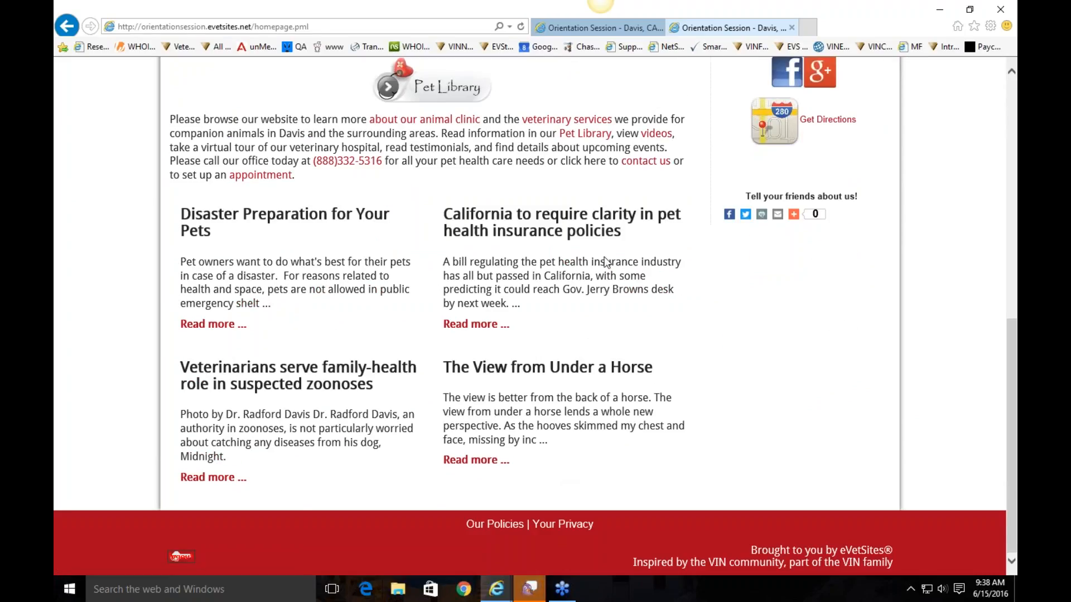
left_click(521, 27)
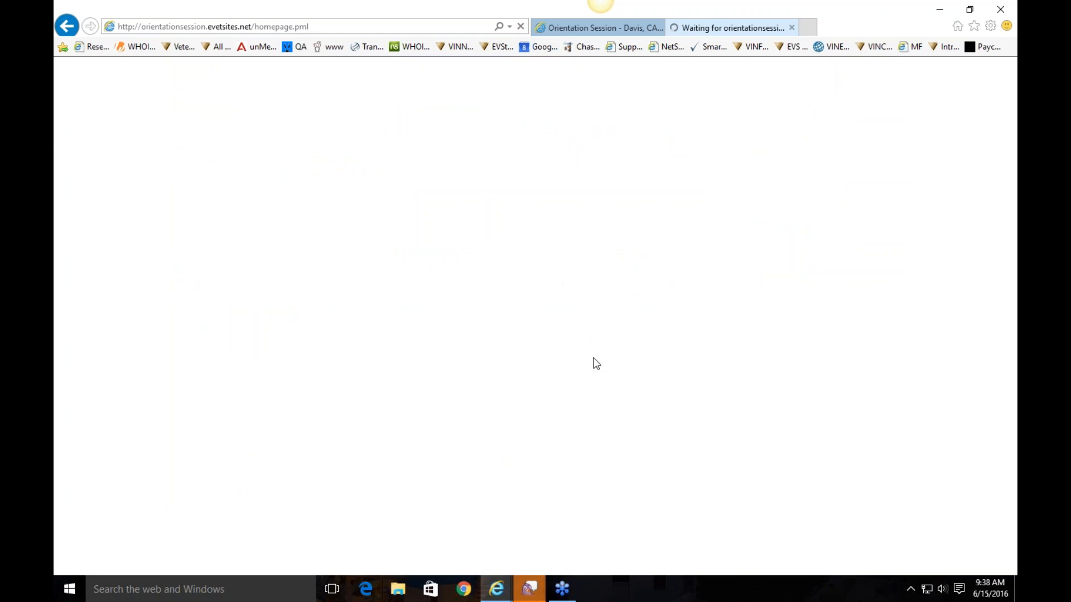
scroll(547, 351, "down", 8)
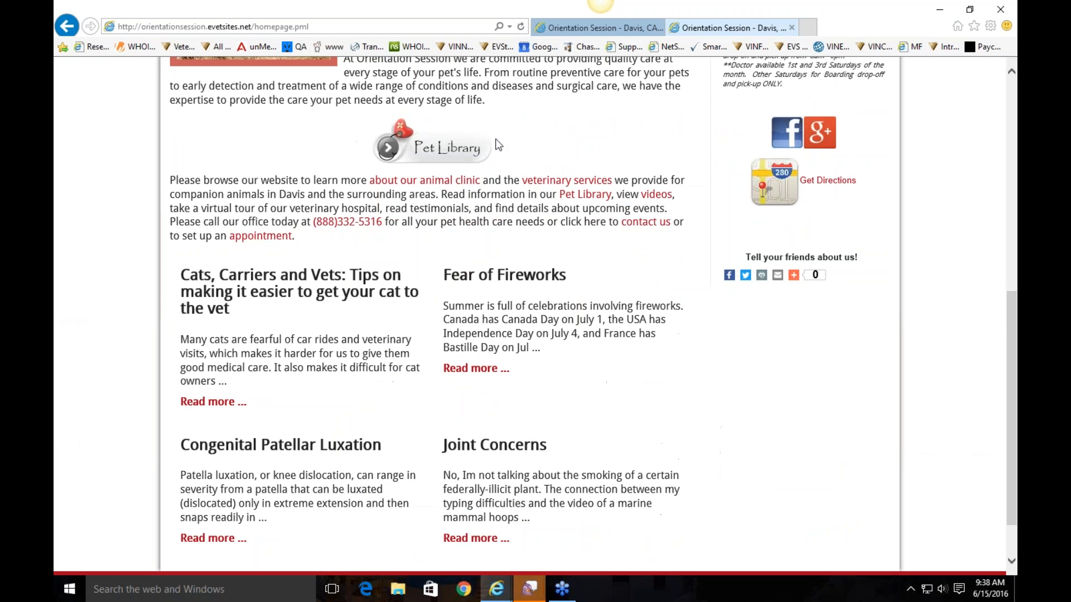
left_click(521, 26)
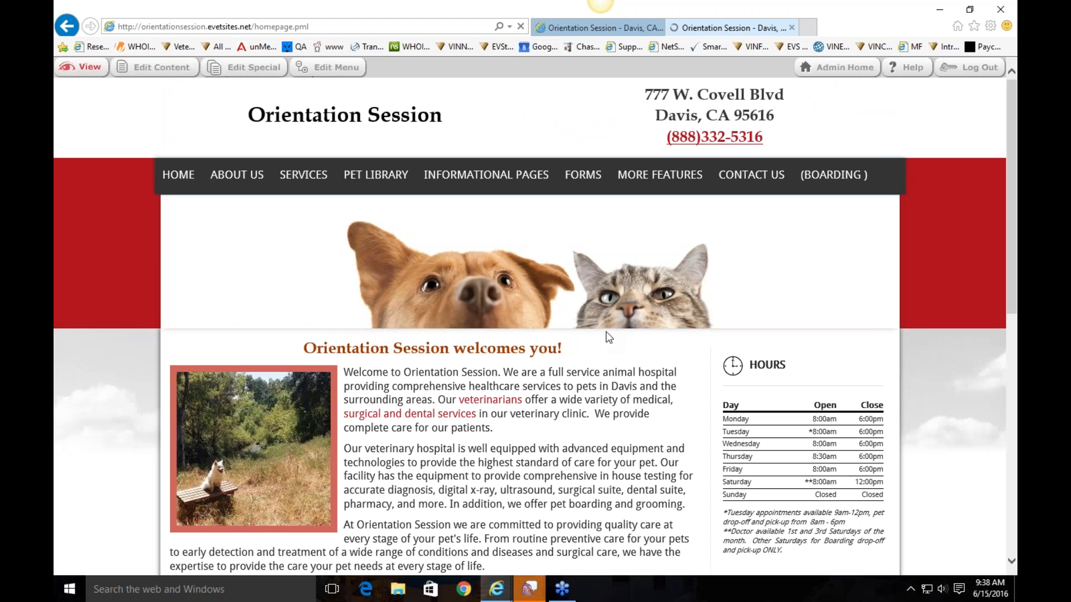
scroll(688, 500, "down", 8)
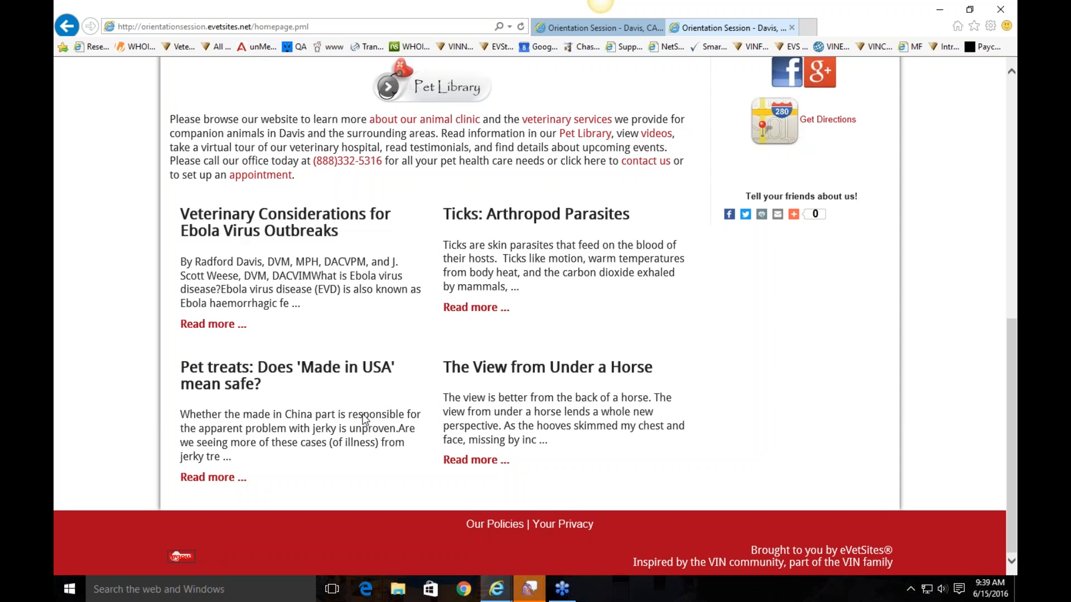
scroll(363, 417, "up", 8)
scroll(363, 417, "up", 2)
left_click(251, 66)
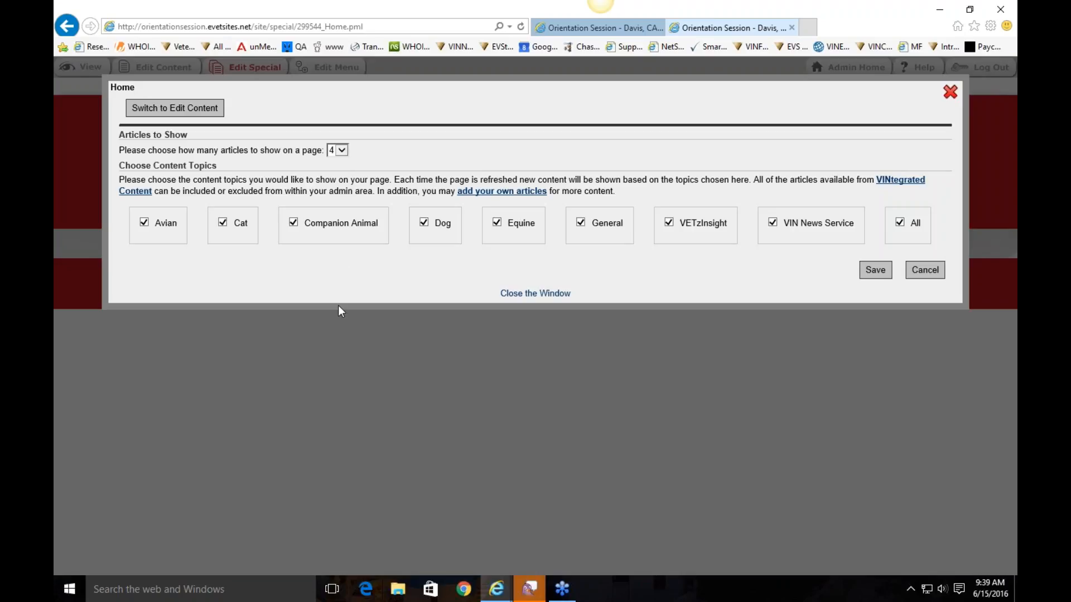
Change articles per page from 4 to 2 and open the VINtegrated Content list
left_click(341, 151)
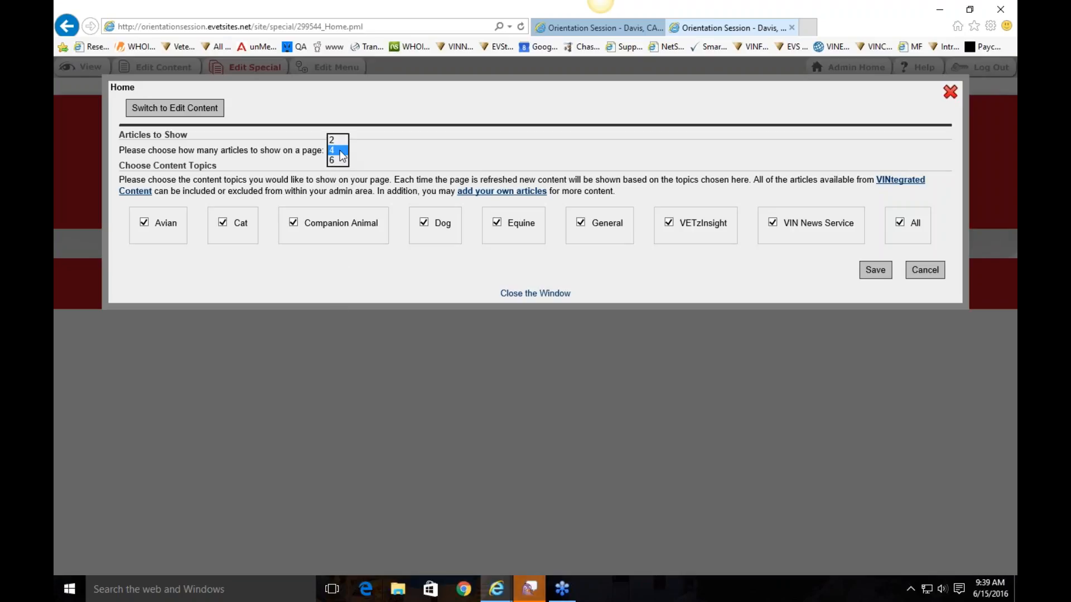
left_click(335, 140)
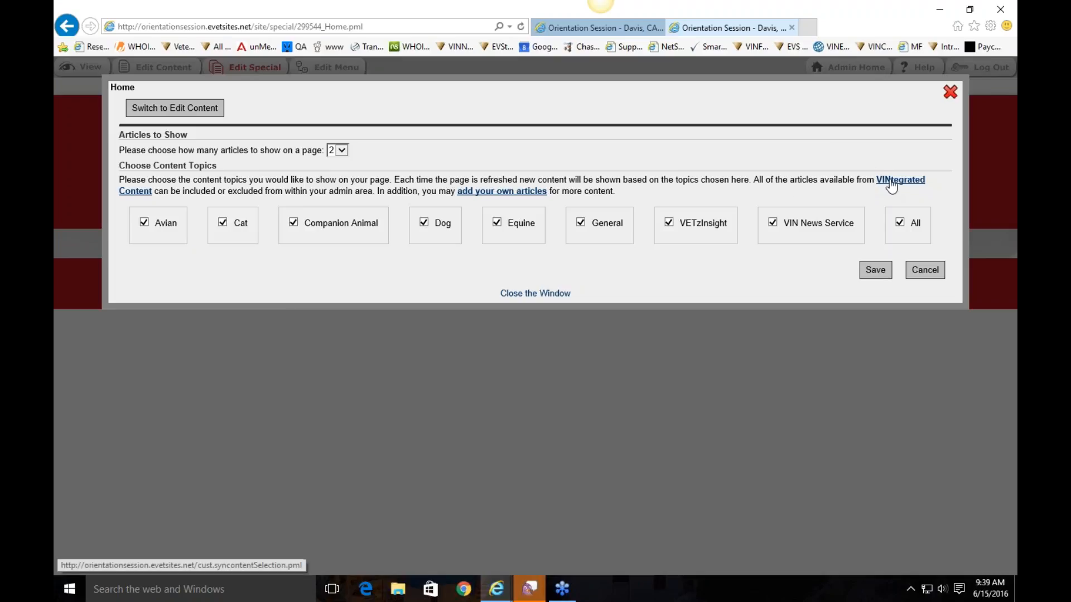
left_click(898, 180)
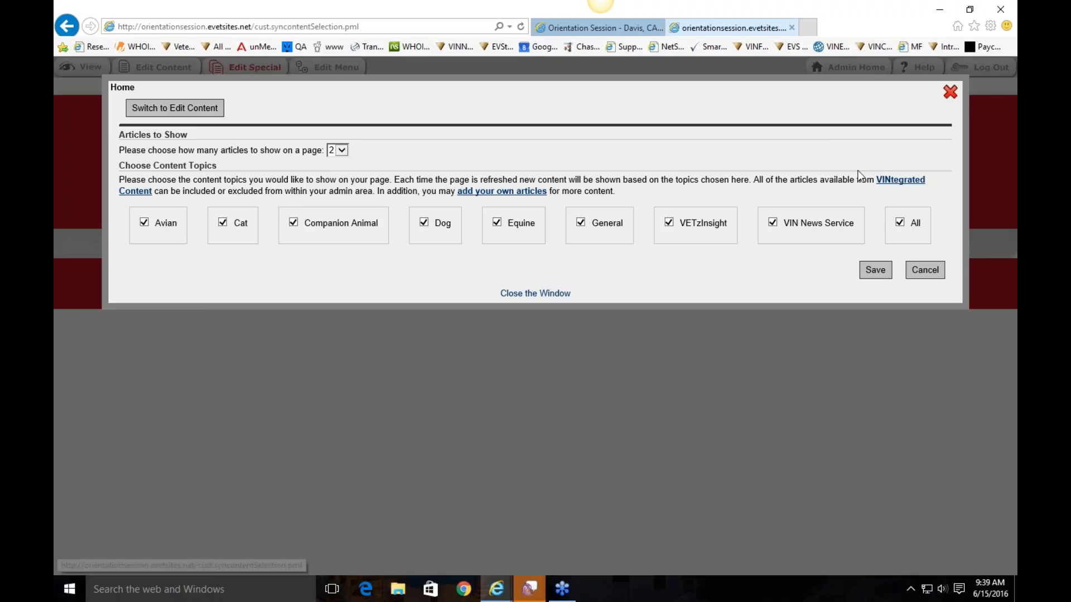
Uncheck the Feather Picking article in the VINtegrated selection list and go back
scroll(591, 217, "down", 1)
scroll(430, 167, "down", 2)
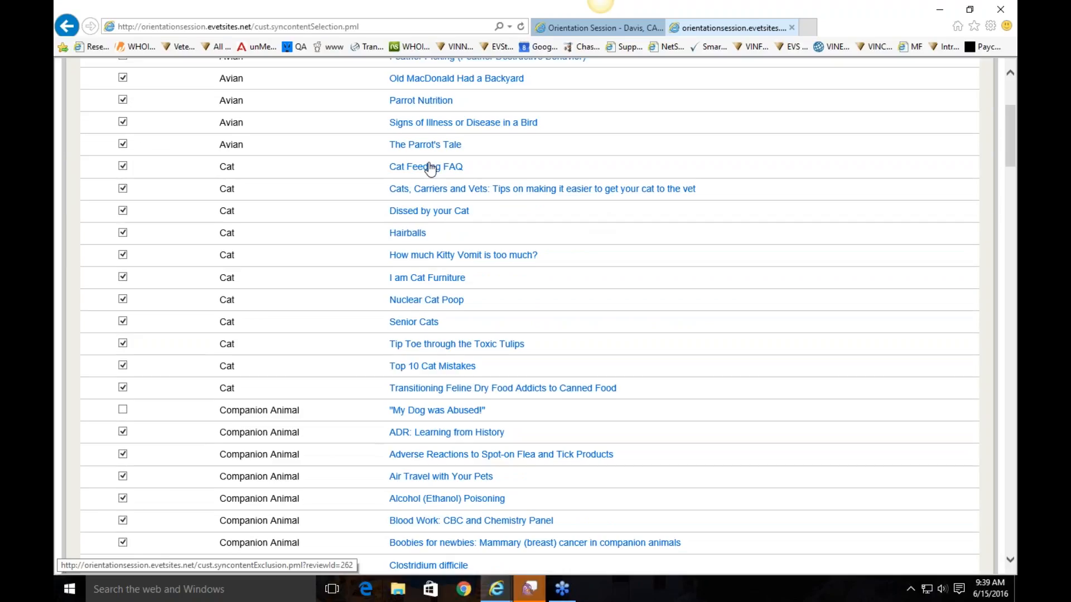
scroll(431, 208, "down", 5)
scroll(437, 223, "down", 3)
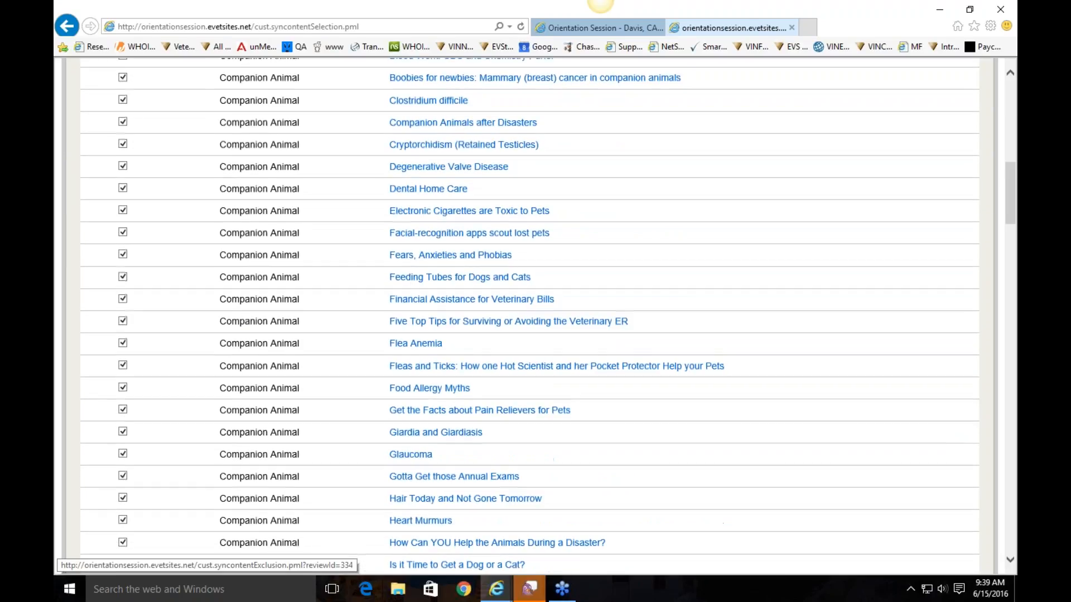
scroll(437, 223, "down", 3)
scroll(438, 222, "up", 4)
scroll(618, 192, "up", 11)
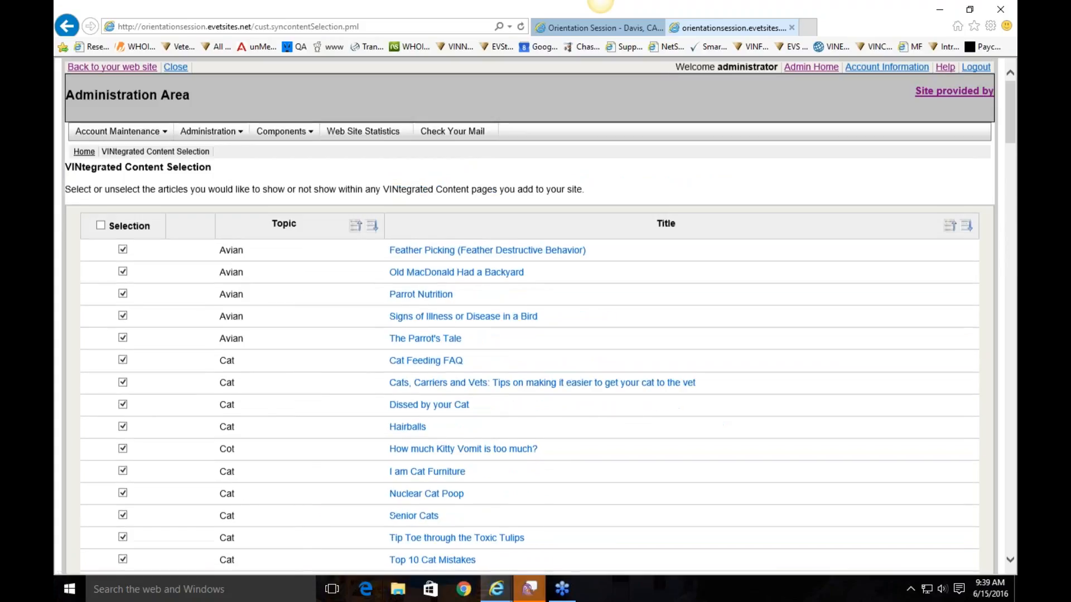
left_click(122, 249)
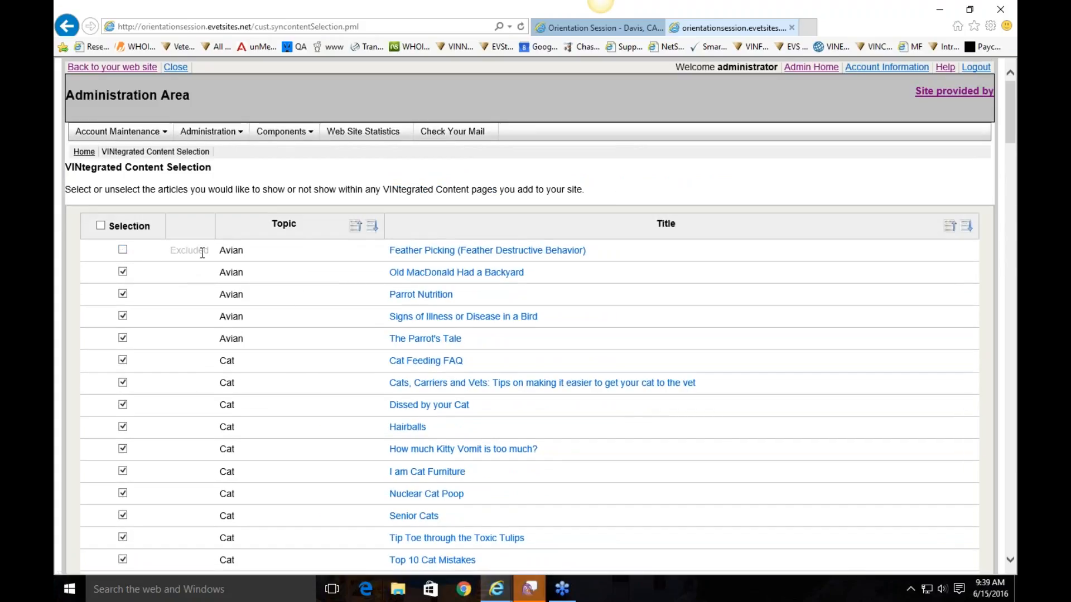
left_click(67, 26)
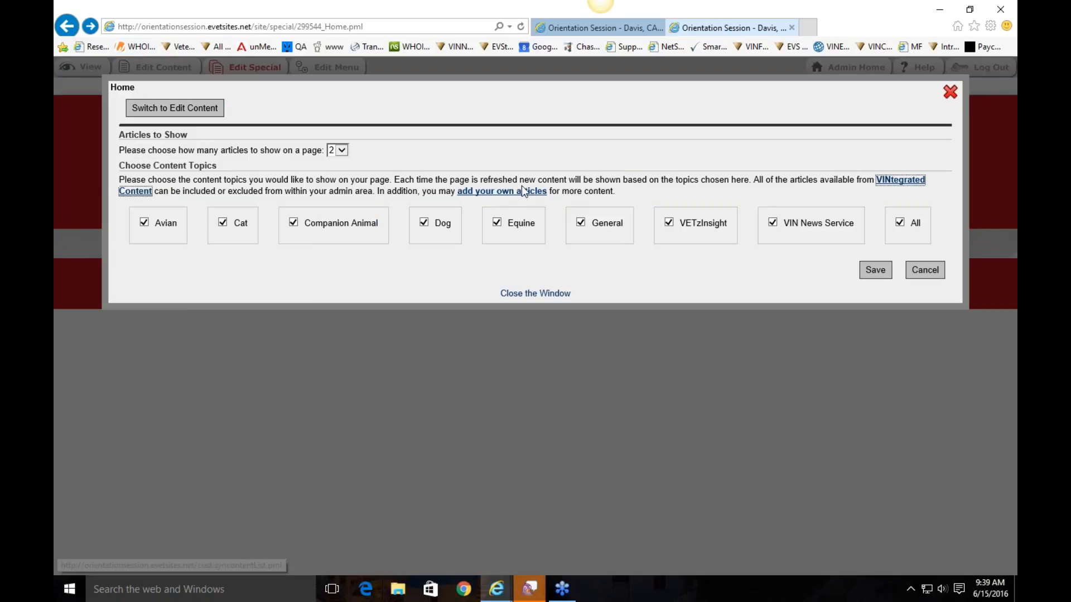
Look at the own-articles list and new article form, then return to Home article settings
left_click(523, 196)
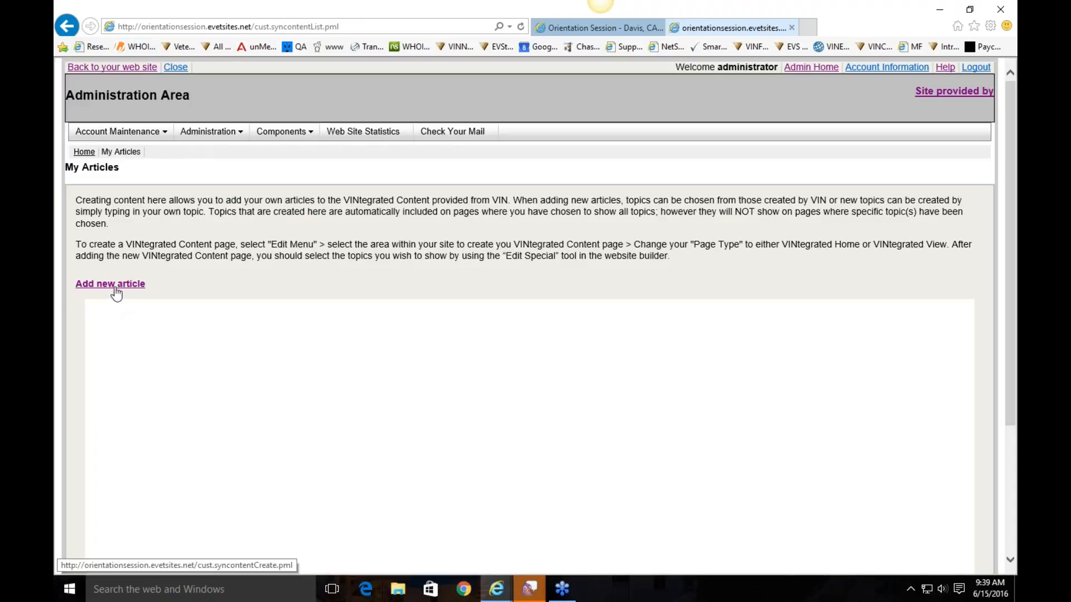
left_click(106, 290)
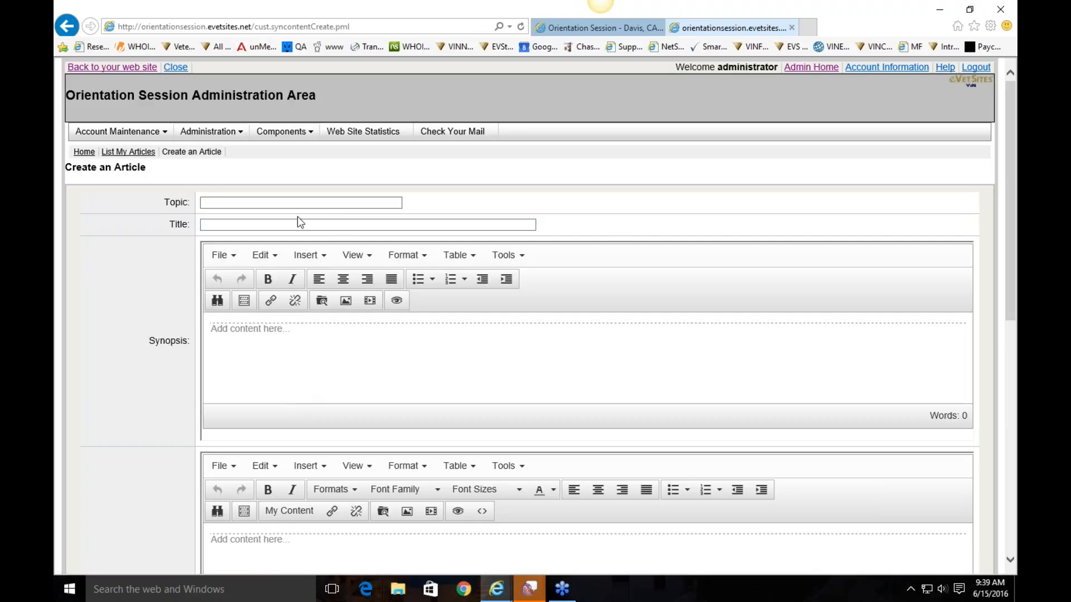
scroll(299, 220, "down", 3)
left_click(66, 25)
left_click(65, 26)
Close the Edit Special window and read the full Housesoiling article on the homepage
left_click(950, 92)
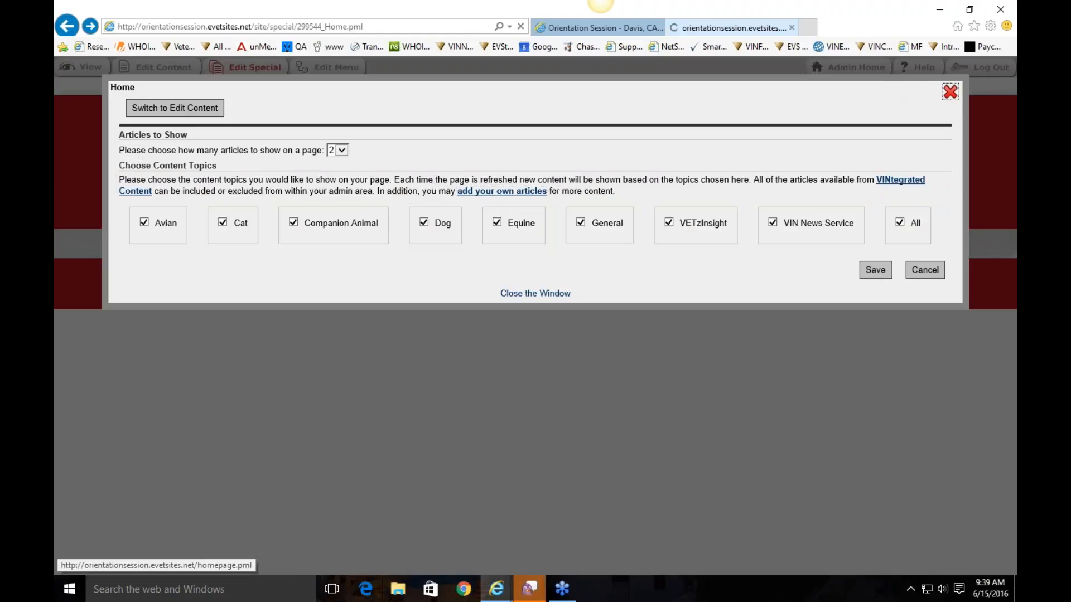
scroll(421, 440, "down", 10)
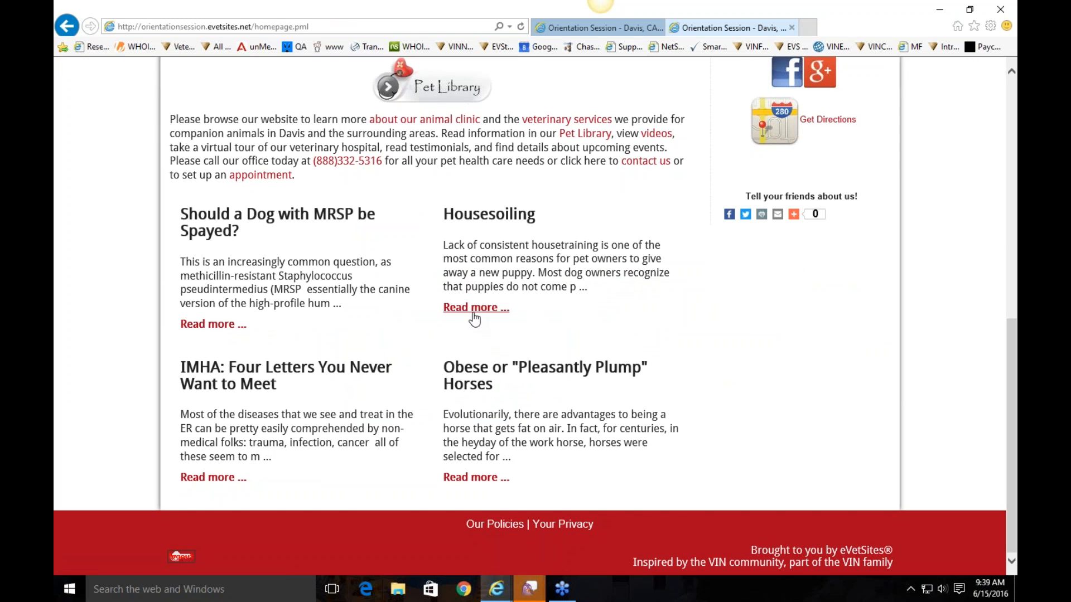
left_click(474, 312)
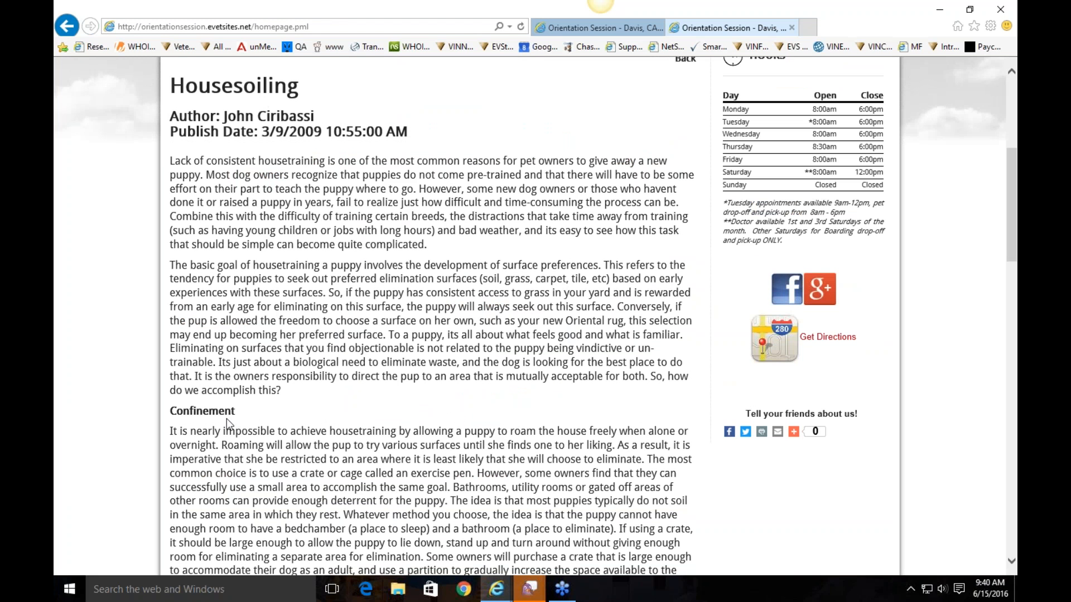
scroll(483, 422, "down", 1)
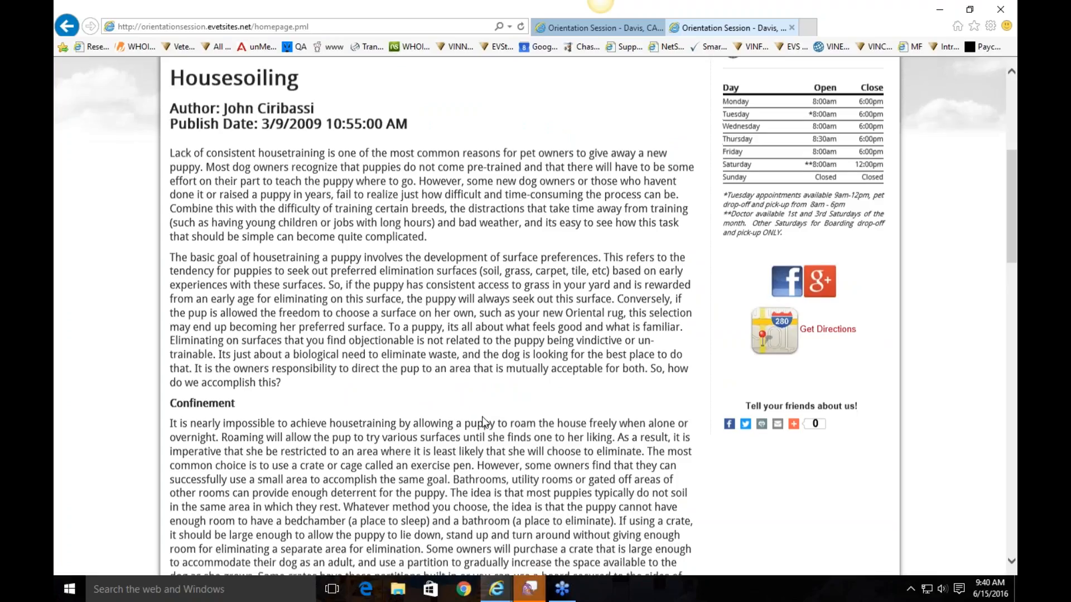
key("BackSpace")
Back on the homepage, go to the site's Administration Area via Admin Home
scroll(470, 287, "up", 5)
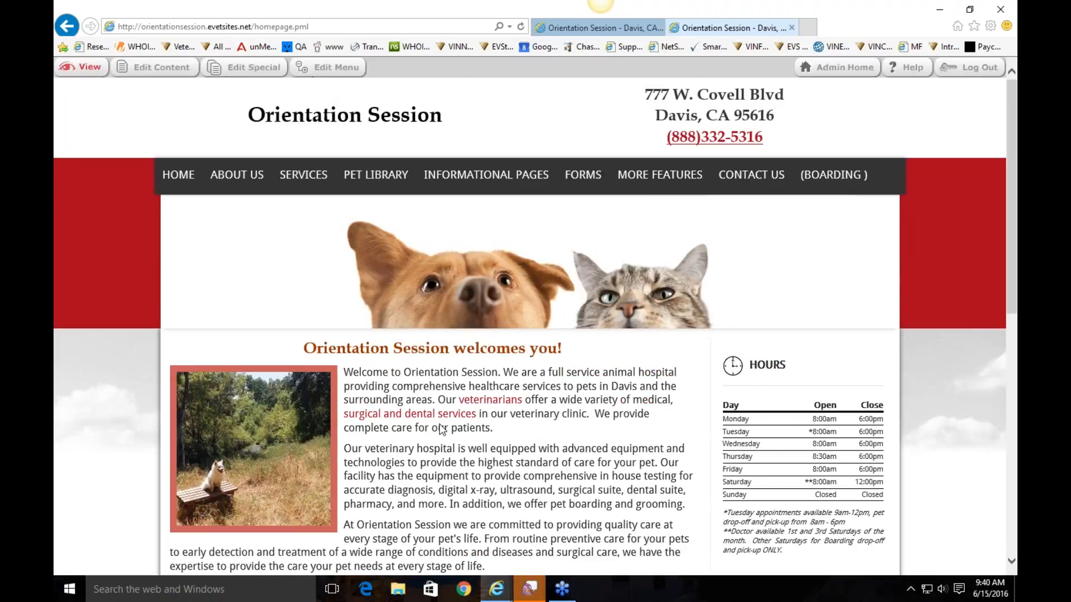
scroll(502, 407, "down", 3)
scroll(614, 368, "up", 3)
scroll(638, 358, "down", 3)
scroll(637, 357, "down", 2)
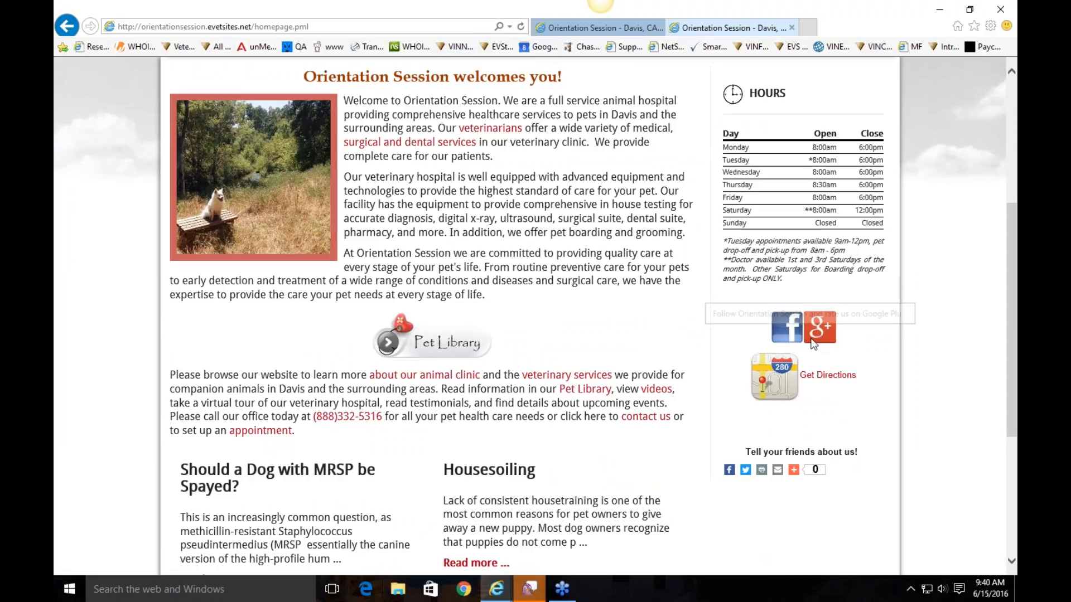
scroll(887, 359, "up", 5)
left_click(850, 65)
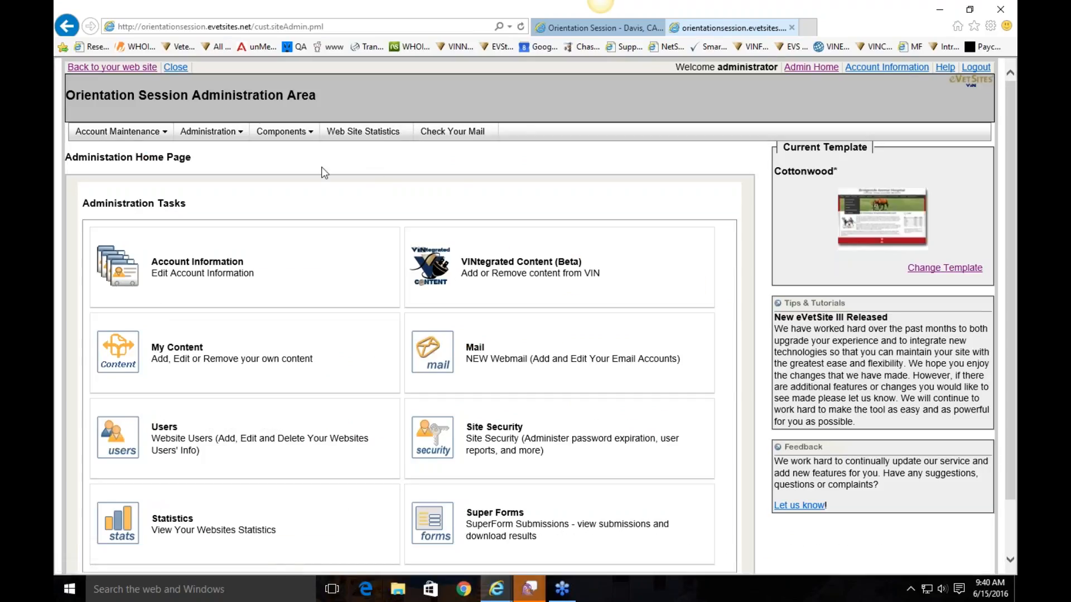
Open the site's common text for editing and bring up the Google+ icon's link settings
left_click(210, 132)
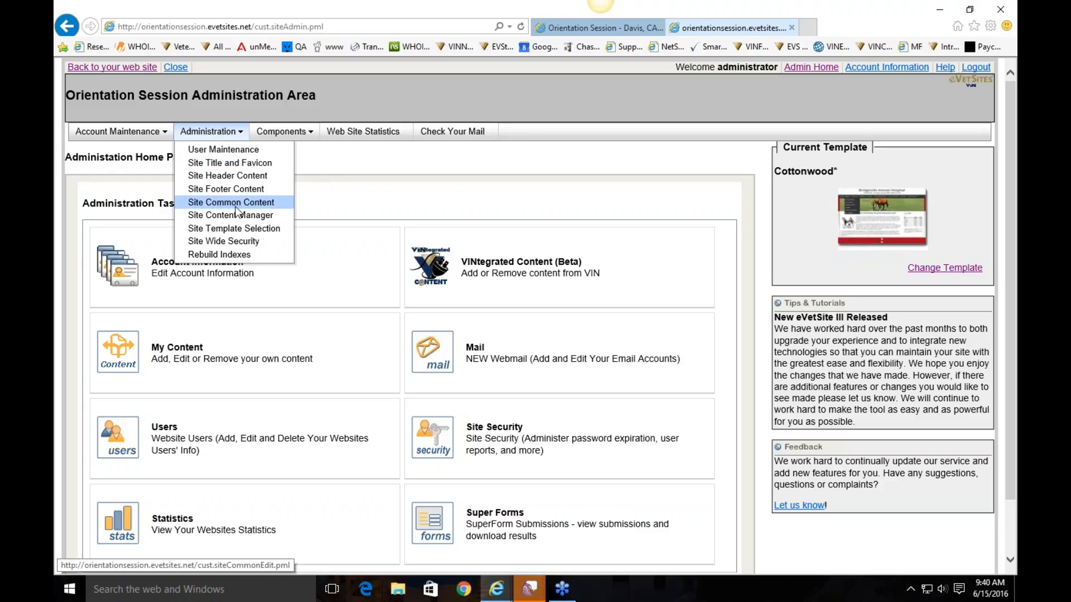
left_click(235, 206)
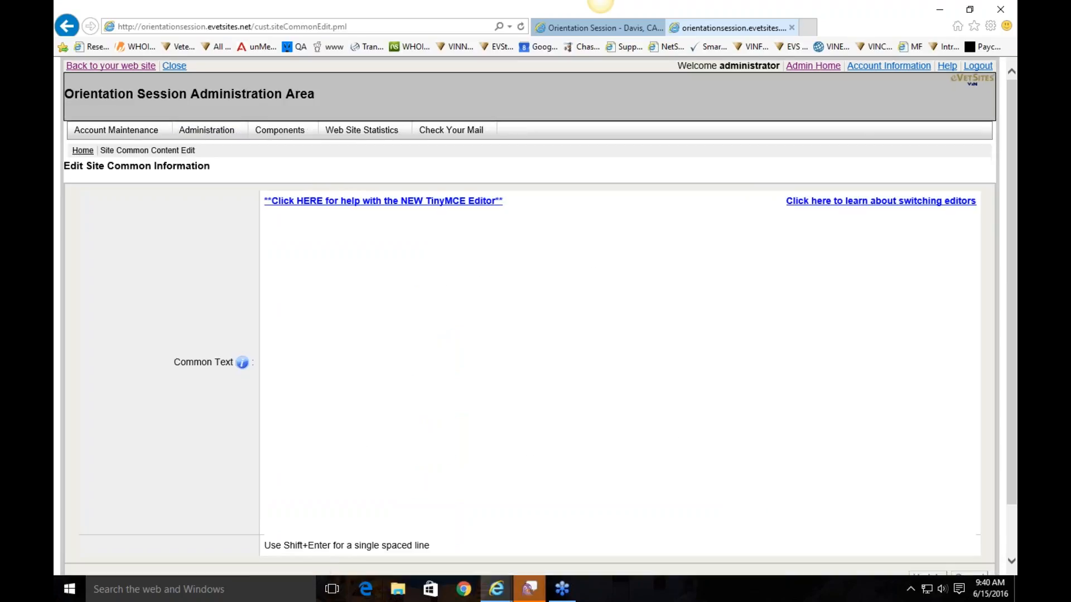
scroll(656, 416, "down", 3)
scroll(657, 415, "down", 2)
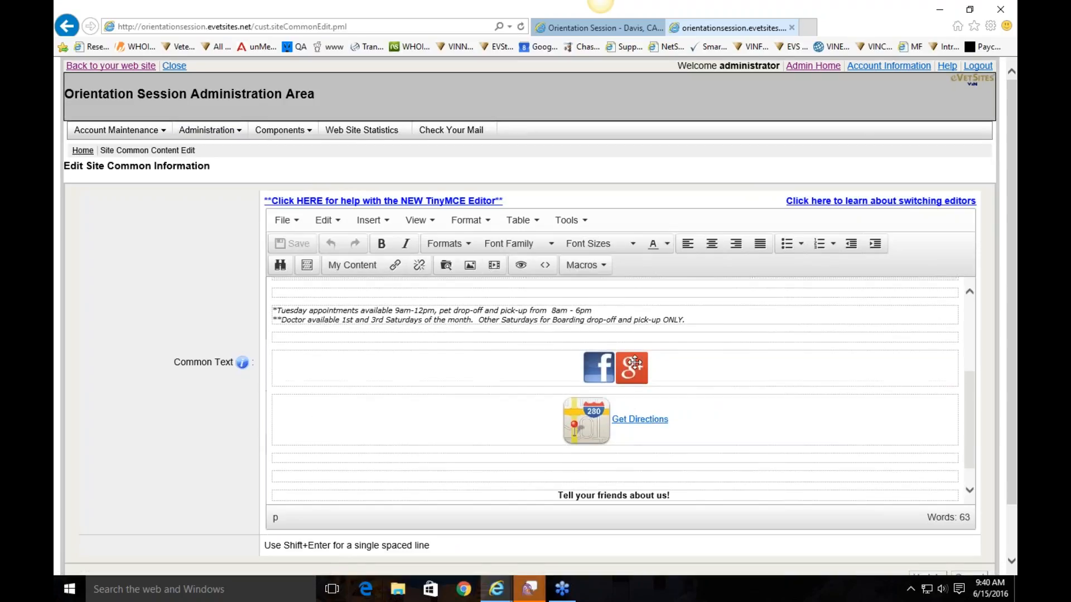
left_click(625, 366)
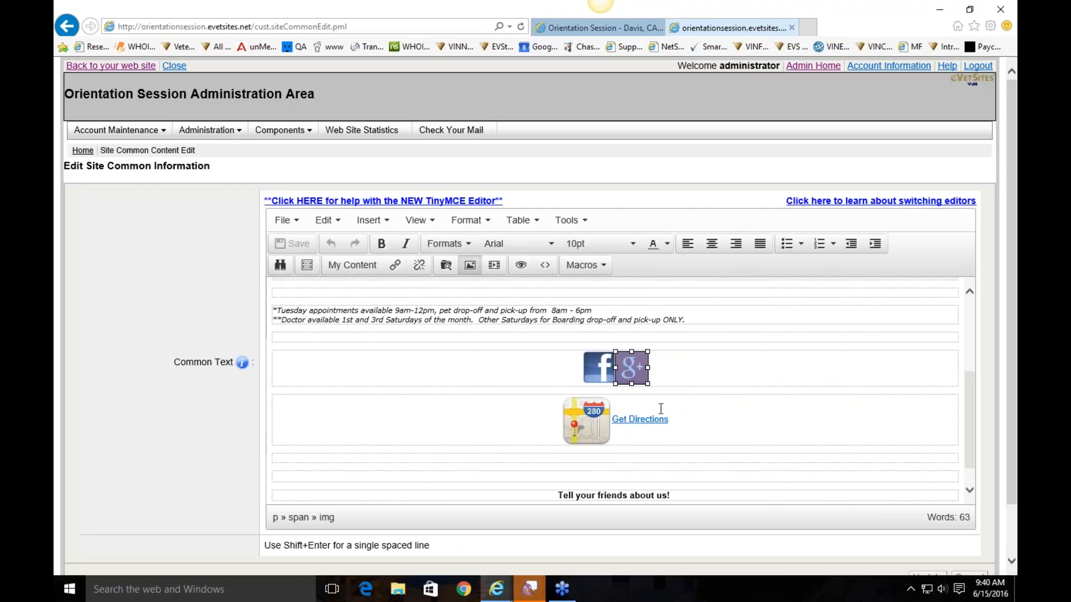
right_click(628, 367)
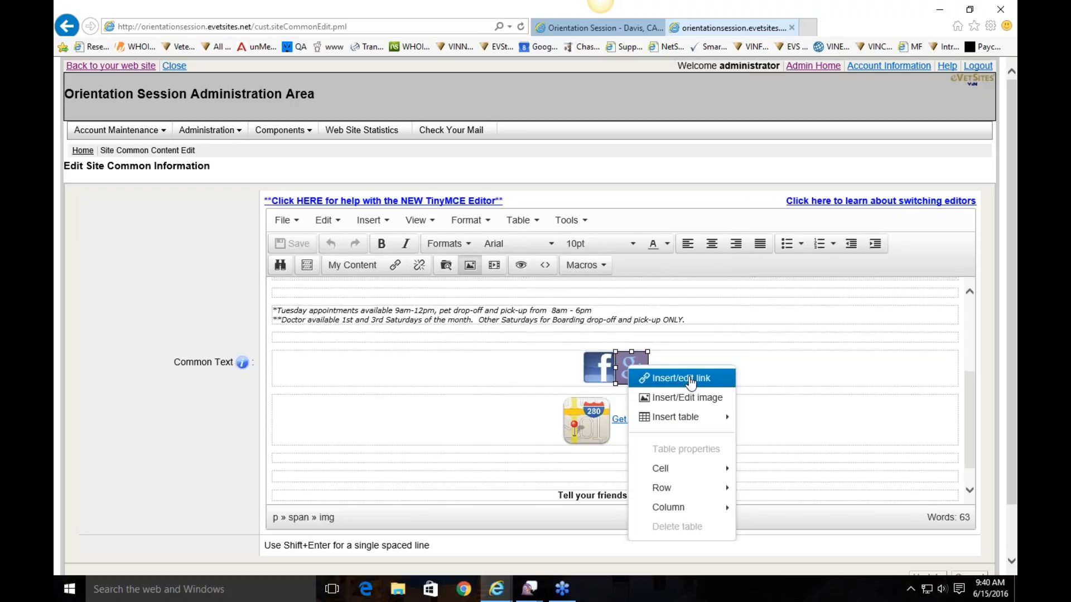
left_click(636, 379)
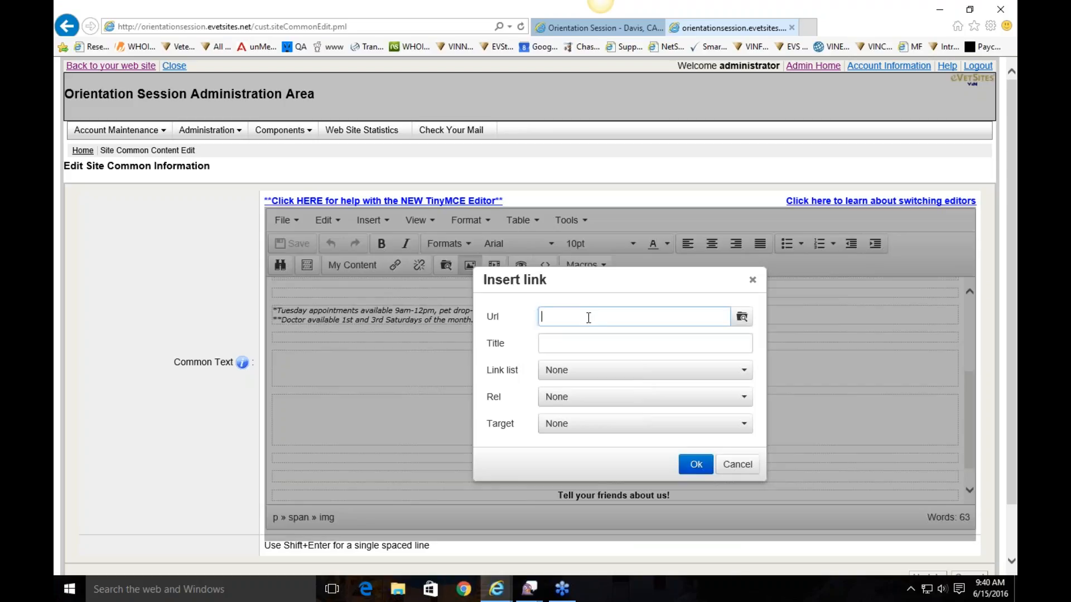
Link the icon to google.com/ourclinic titled 'Follow us on Google+', opening in a new window
type("google.com/ourclinic")
triple_click(625, 316)
left_click(628, 312)
left_click(605, 344)
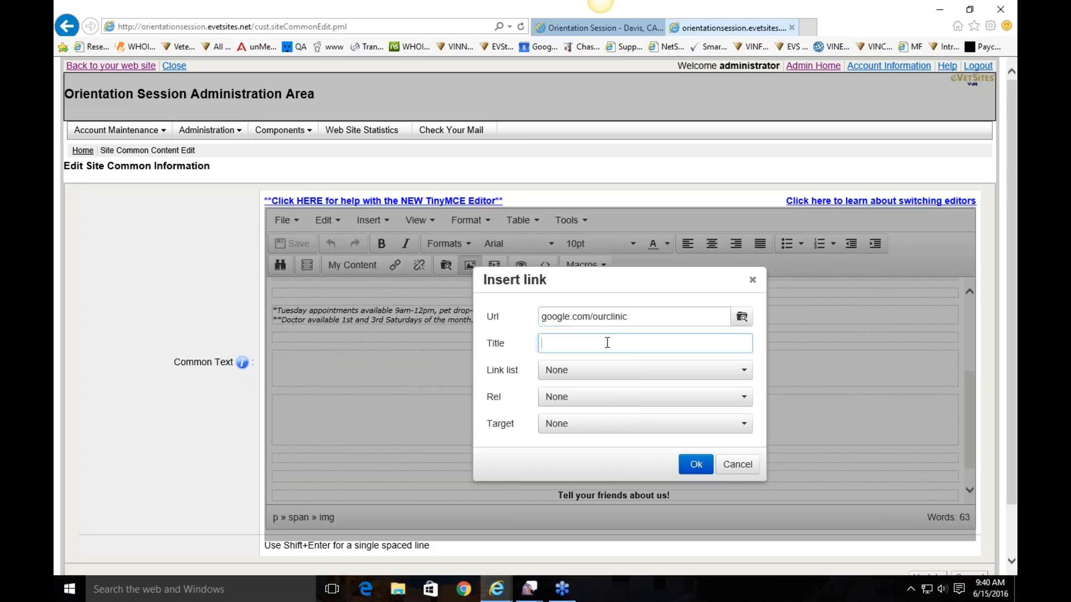
type("Follow us on ")
type("Google+")
left_click(609, 342)
key("BackSpace")
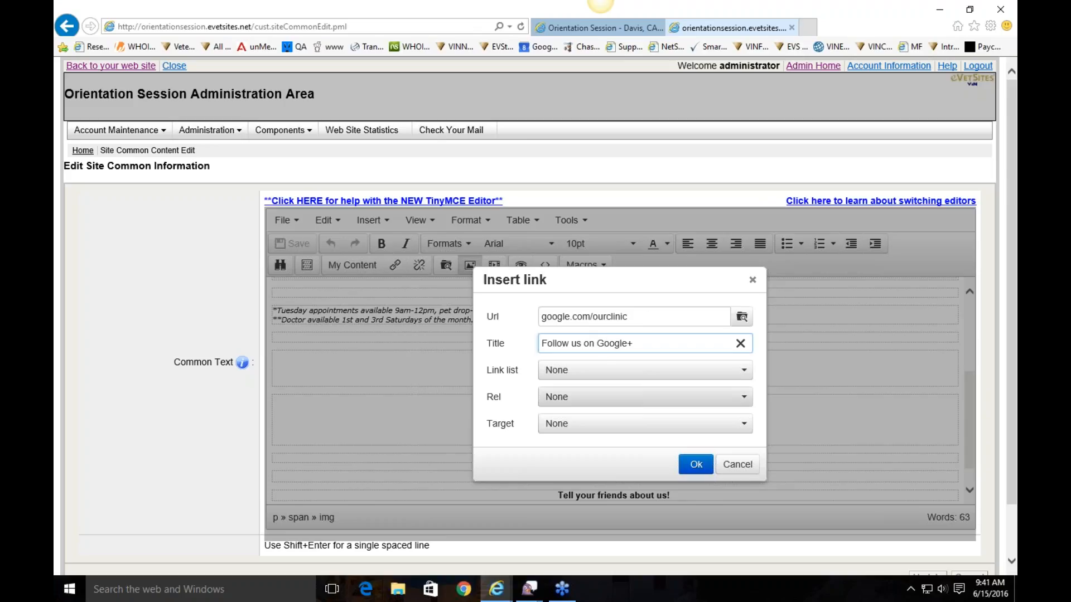
left_click(591, 431)
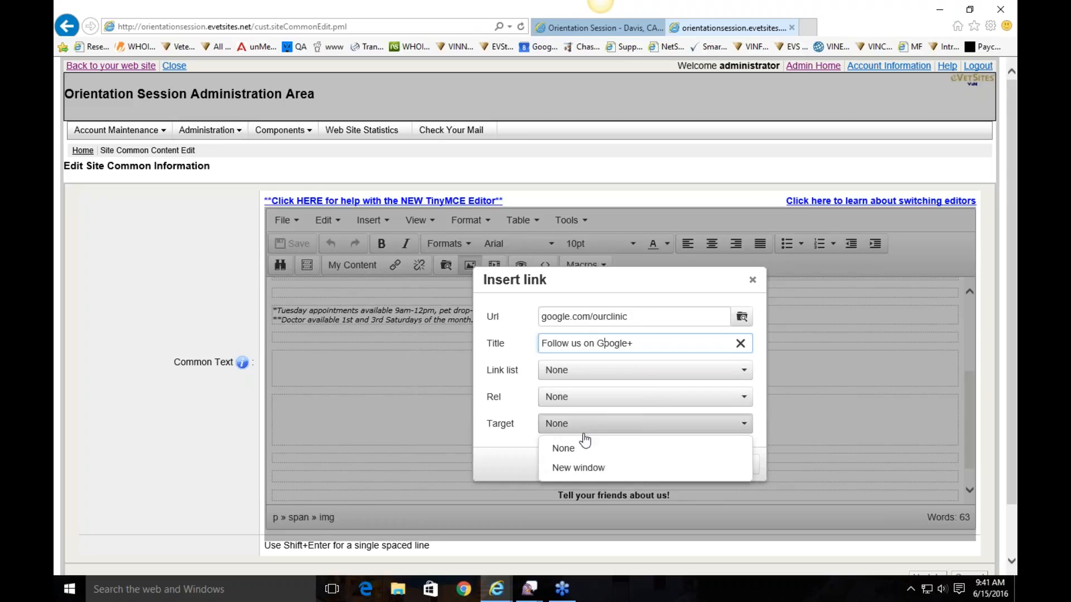
left_click(578, 469)
left_click(693, 463)
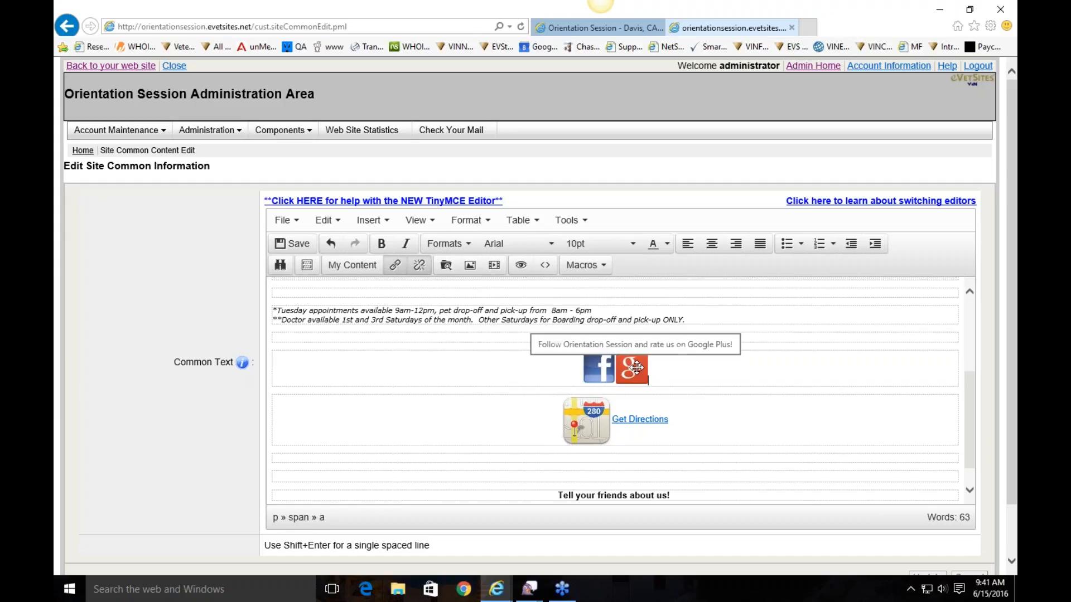
Swap the Facebook icon's image for facebookpaw.png from imagebank/eVetSites/Icons
left_click(600, 370)
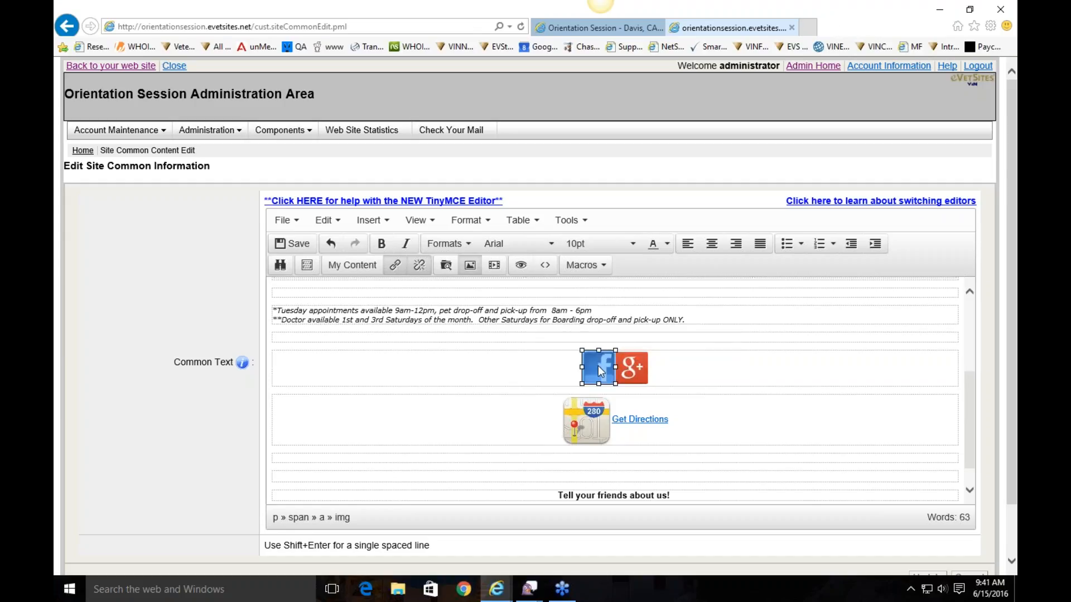
right_click(597, 367)
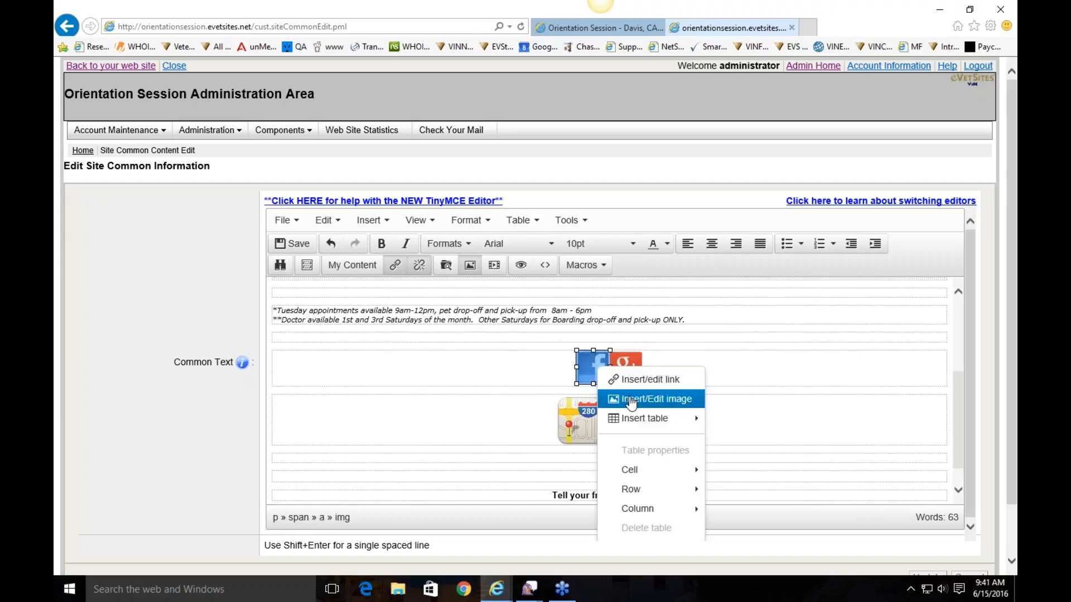
left_click(632, 399)
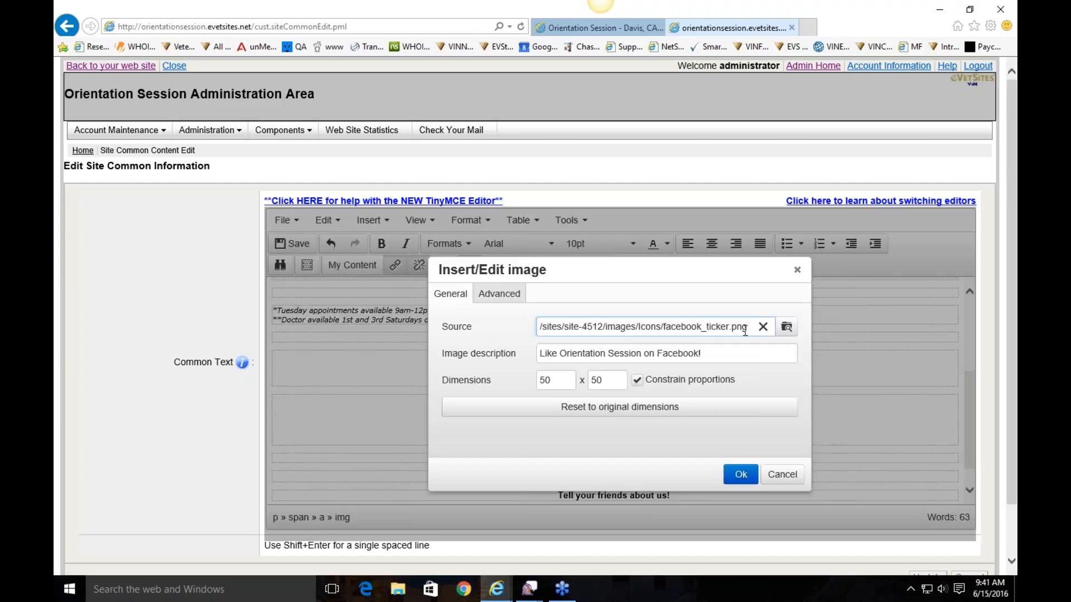
left_click(786, 330)
left_click(430, 299)
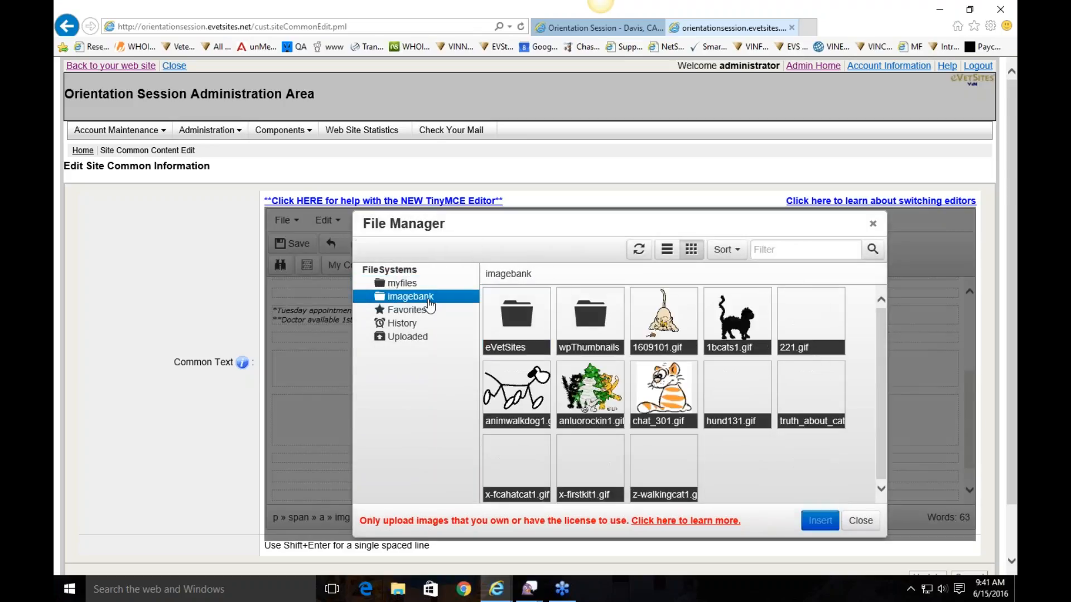
left_click(519, 322)
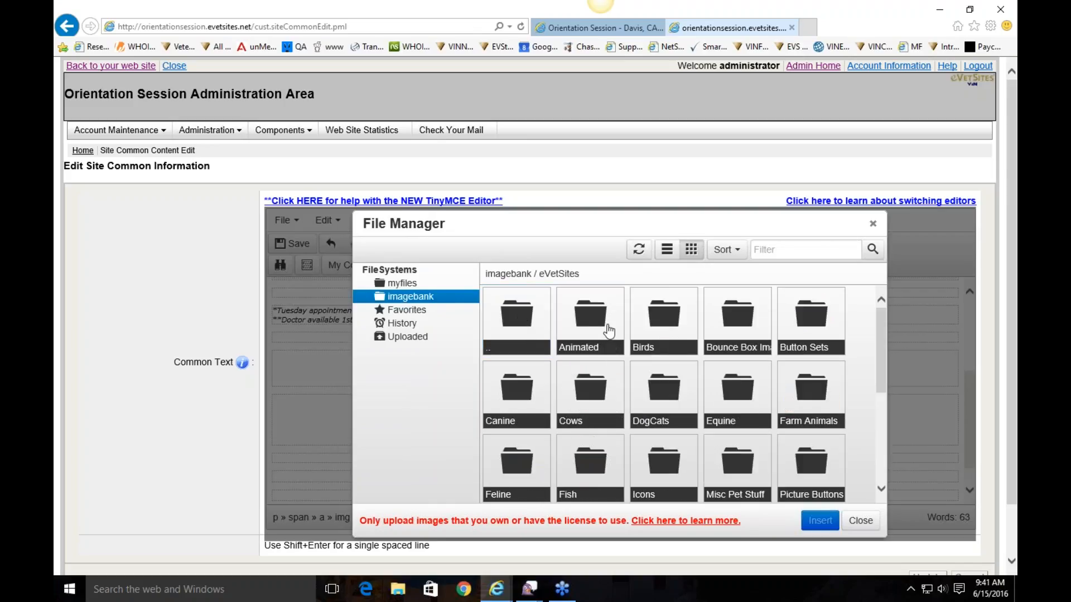
left_click(662, 454)
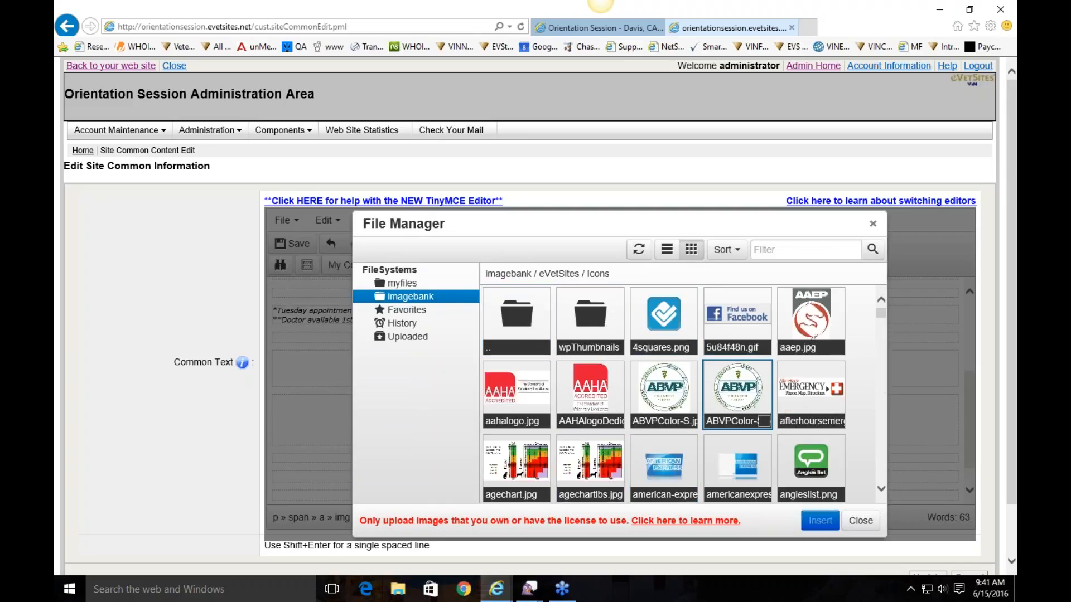
scroll(865, 338, "down", 3)
scroll(868, 345, "down", 5)
scroll(868, 343, "down", 3)
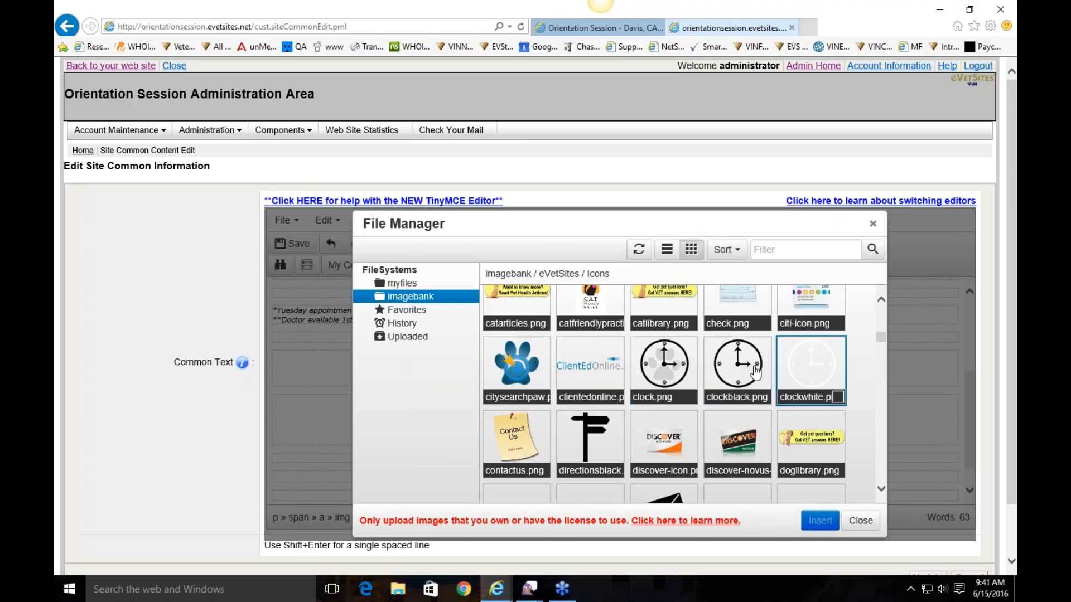
scroll(814, 363, "down", 2)
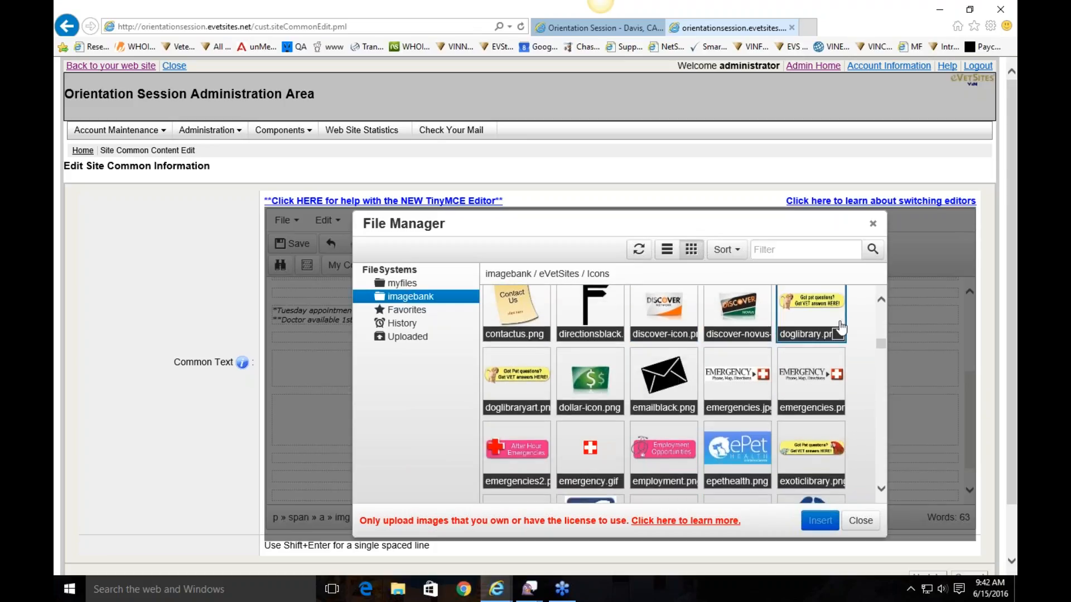
scroll(882, 399, "down", 1)
scroll(880, 395, "down", 3)
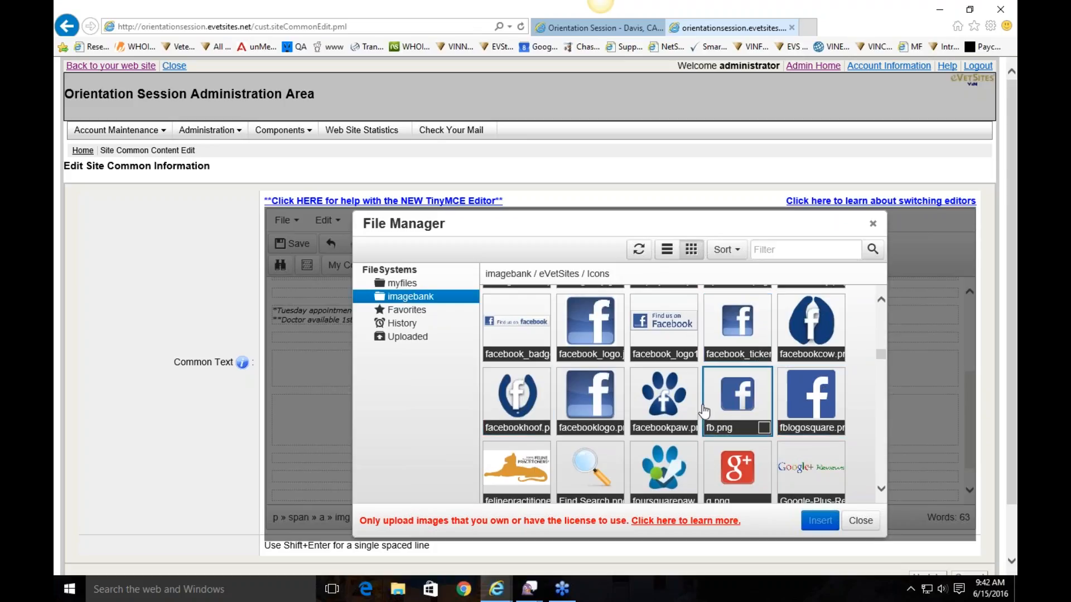
double_click(673, 401)
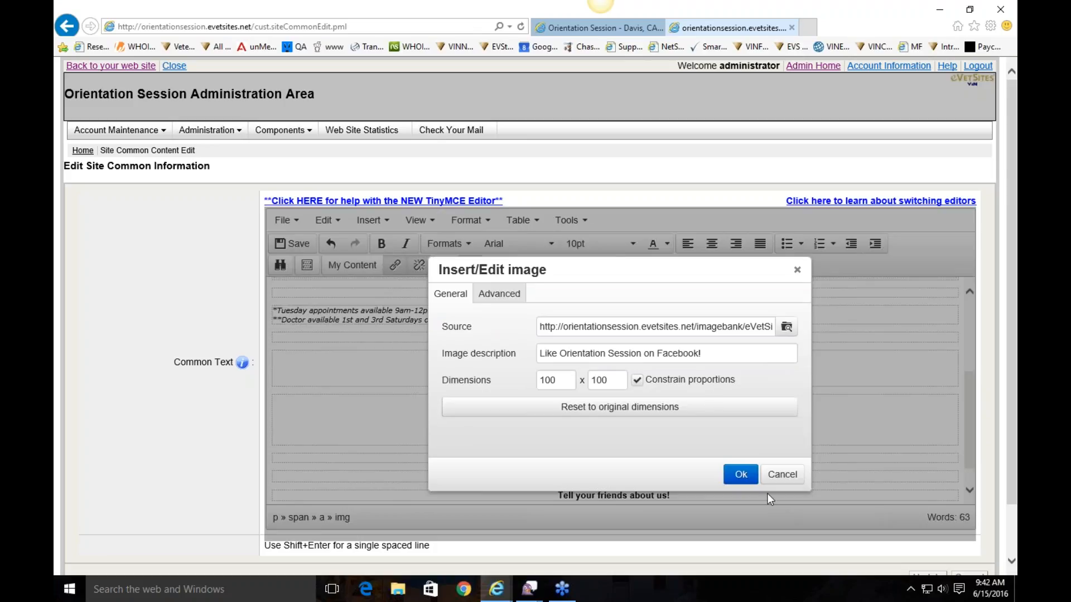
left_click(741, 474)
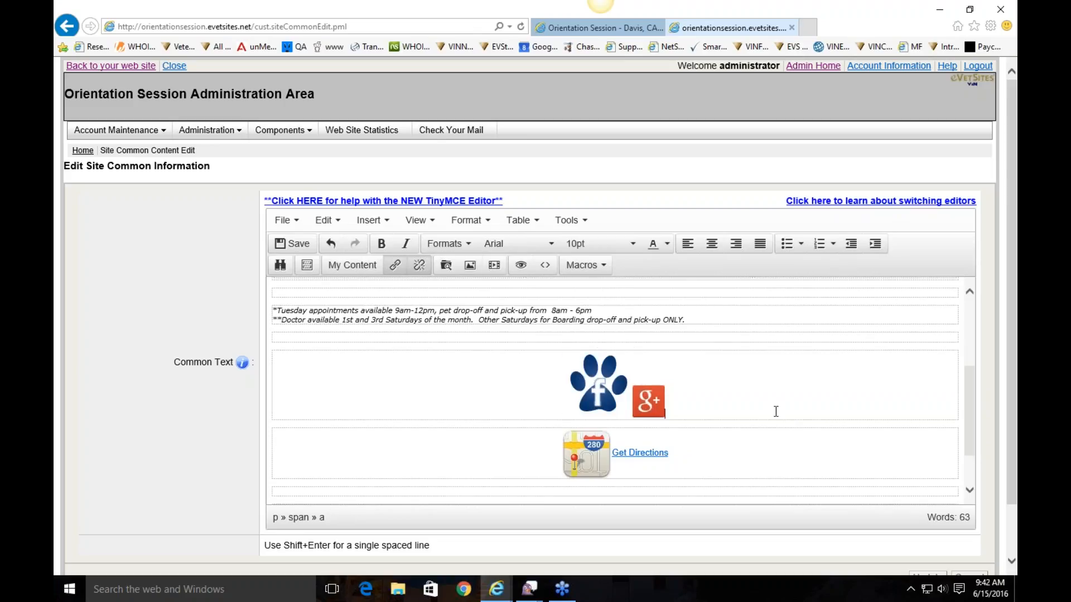
Resize the Facebook paw image to 50×50
double_click(600, 389)
double_click(561, 383)
type("50")
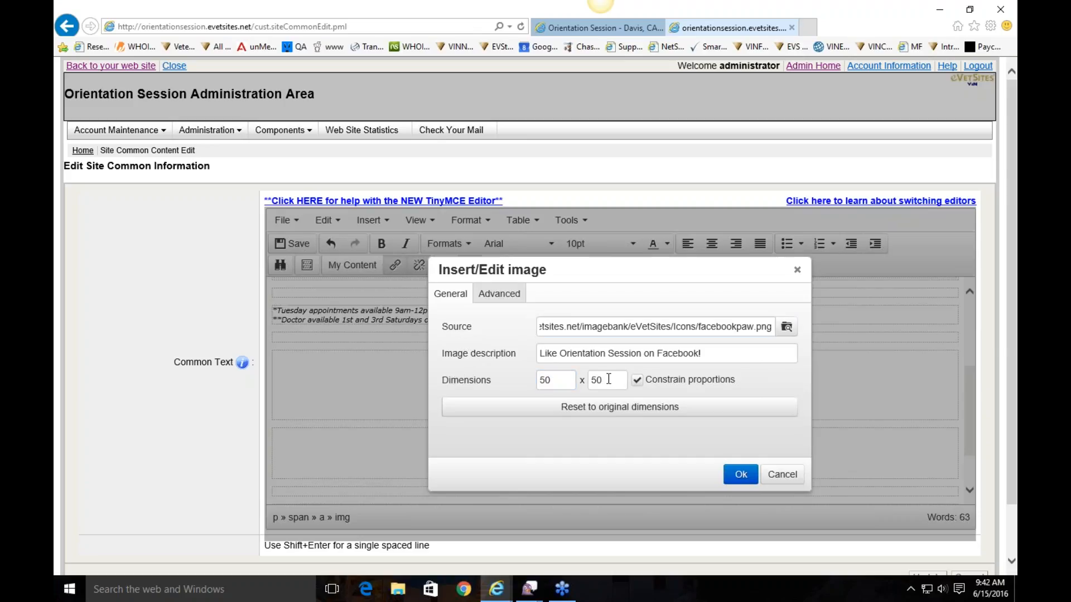
left_click(737, 474)
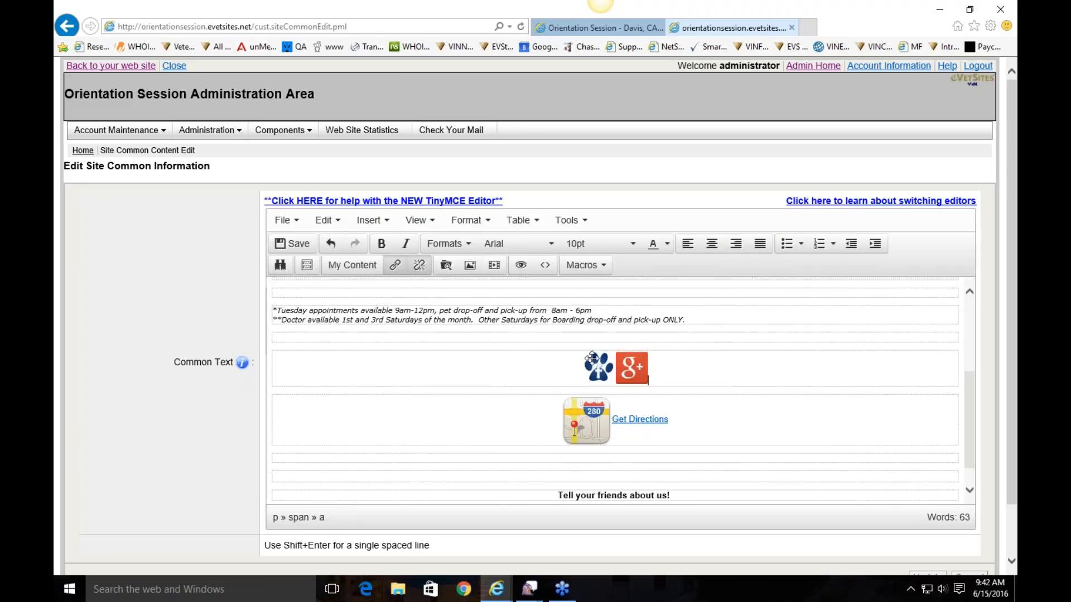
Verify the paw image still links to the clinic's Facebook page, opening in a new window
left_click(598, 380)
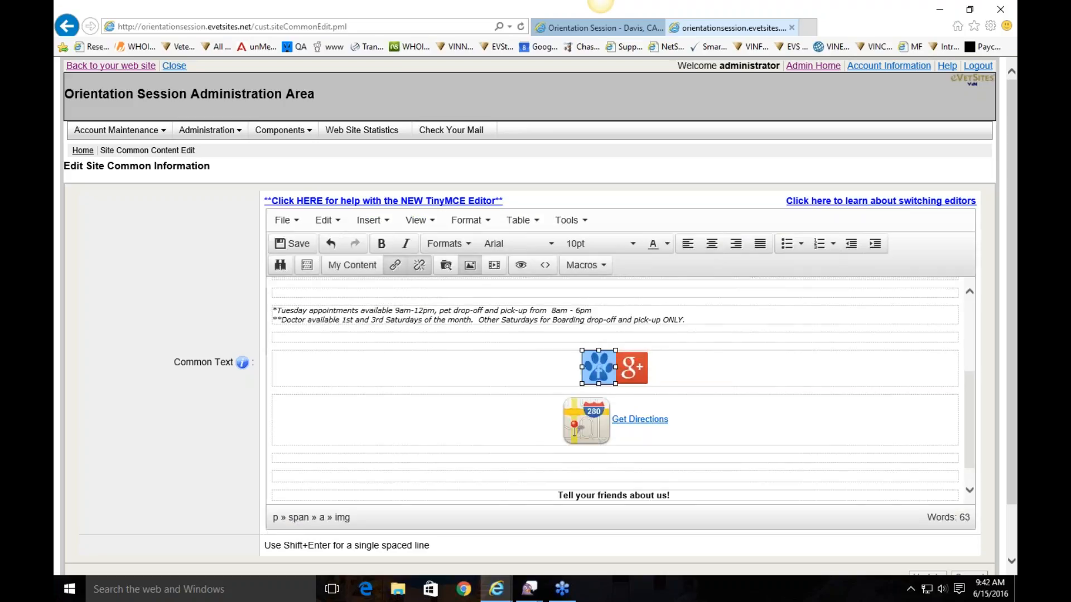
right_click(598, 359)
left_click(653, 373)
left_click_drag(689, 317, 530, 309)
left_click(566, 318)
left_click_drag(658, 342, 545, 346)
left_click(578, 344)
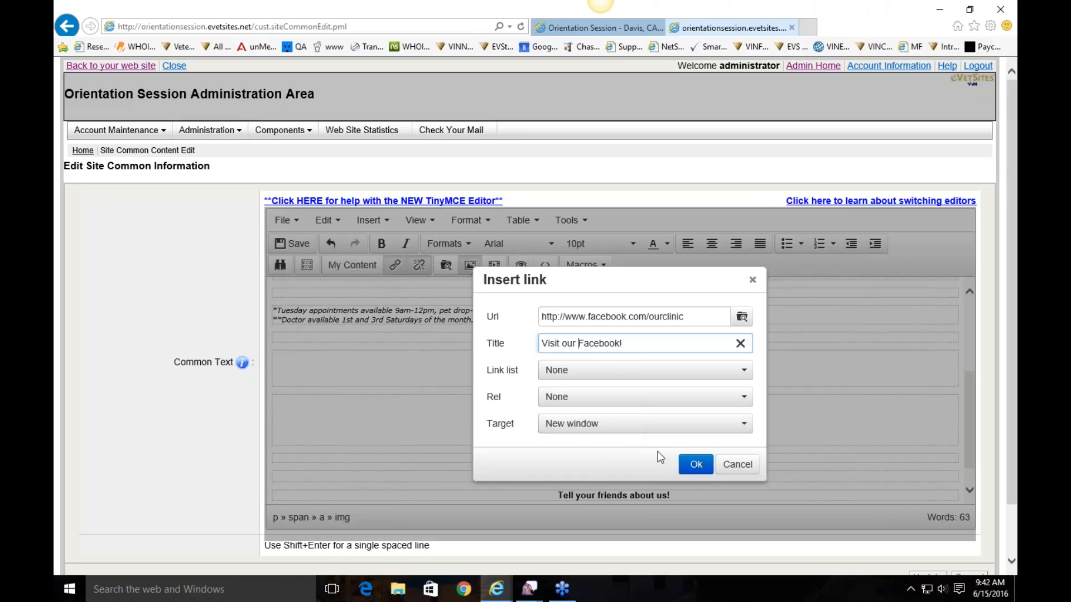
left_click(696, 464)
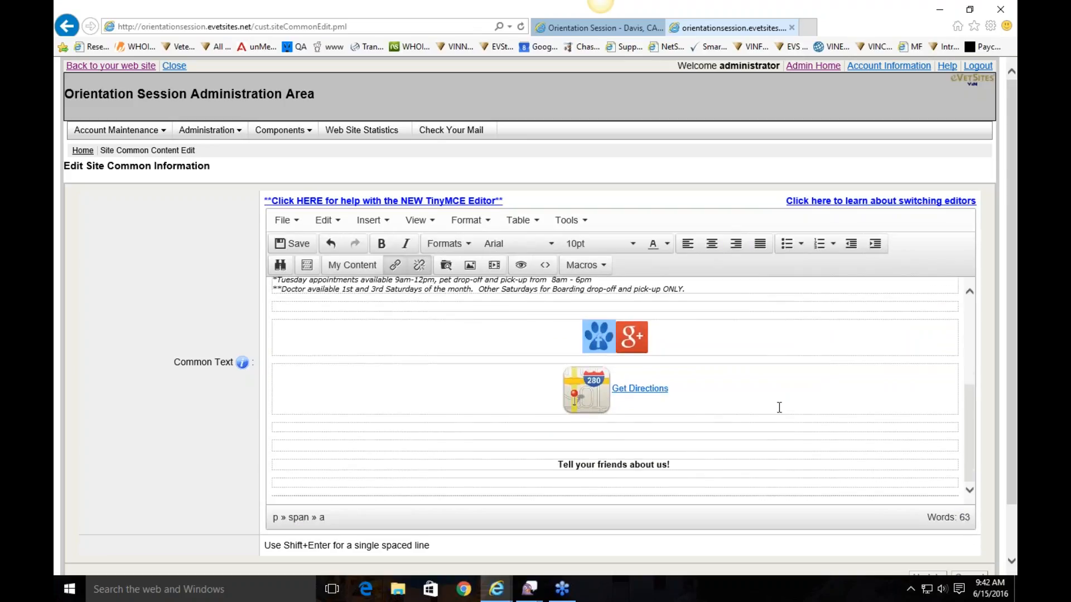
scroll(777, 407, "up", 3)
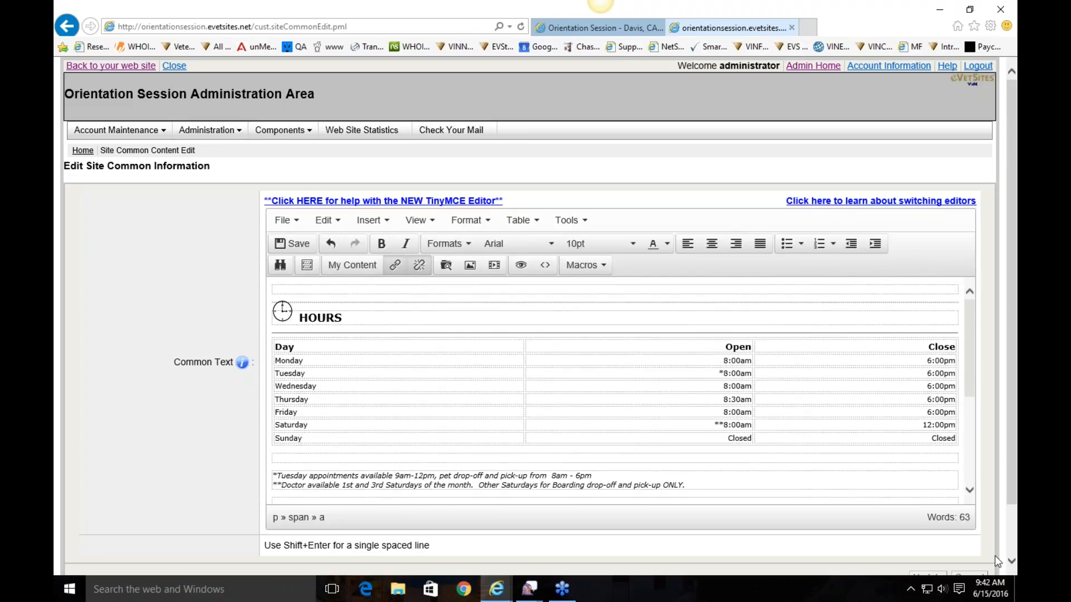
Update the Common Text, then view the live homepage sidebar with the paw and Google+ icons
scroll(997, 561, "down", 2)
left_click(929, 518)
left_click(121, 71)
scroll(797, 441, "down", 4)
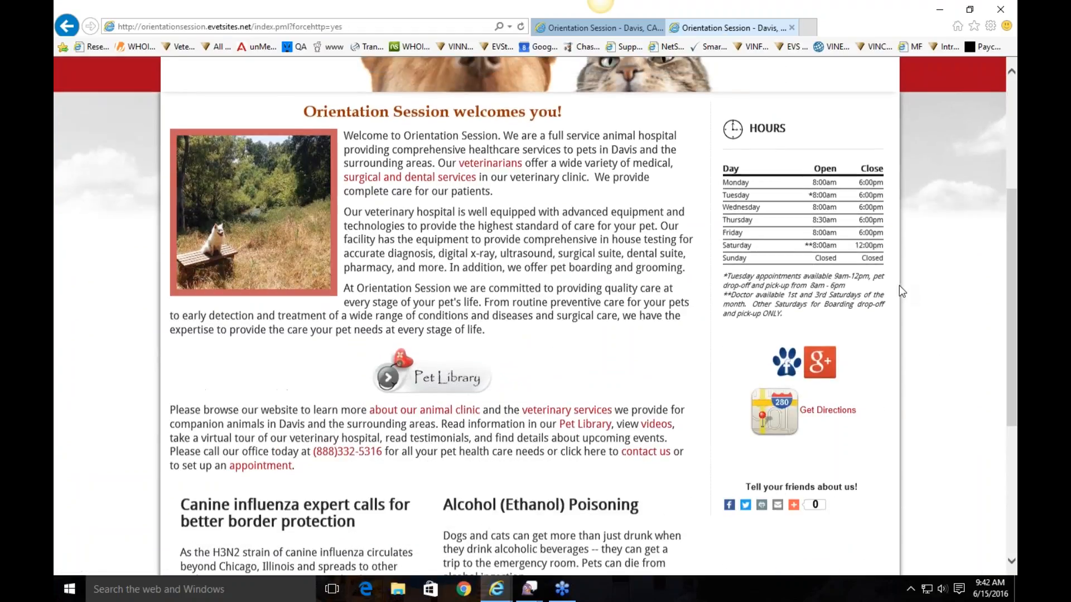
scroll(902, 291, "up", 4)
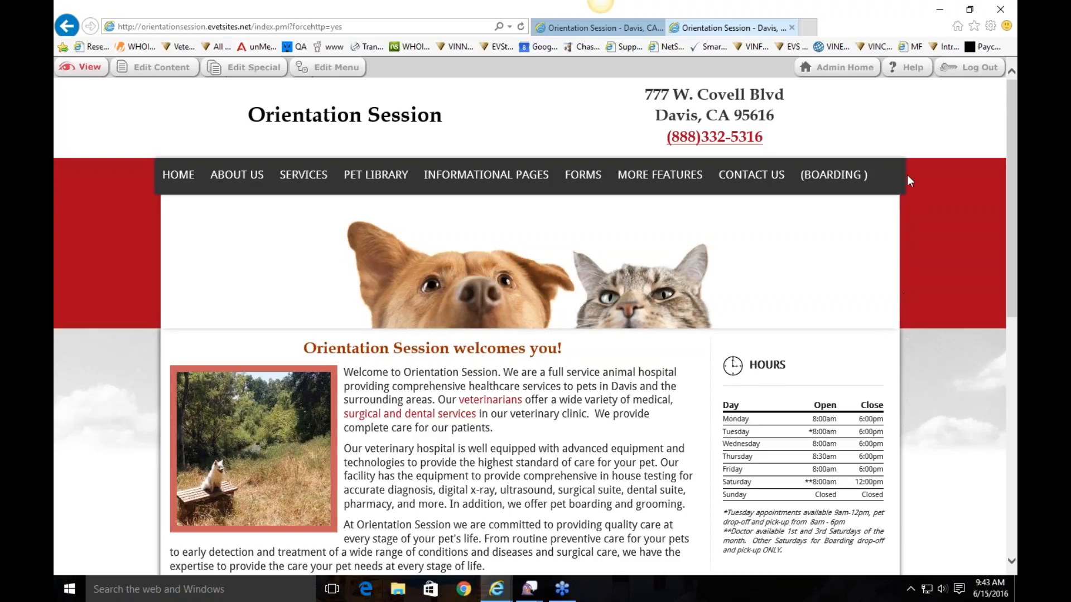
left_click(904, 74)
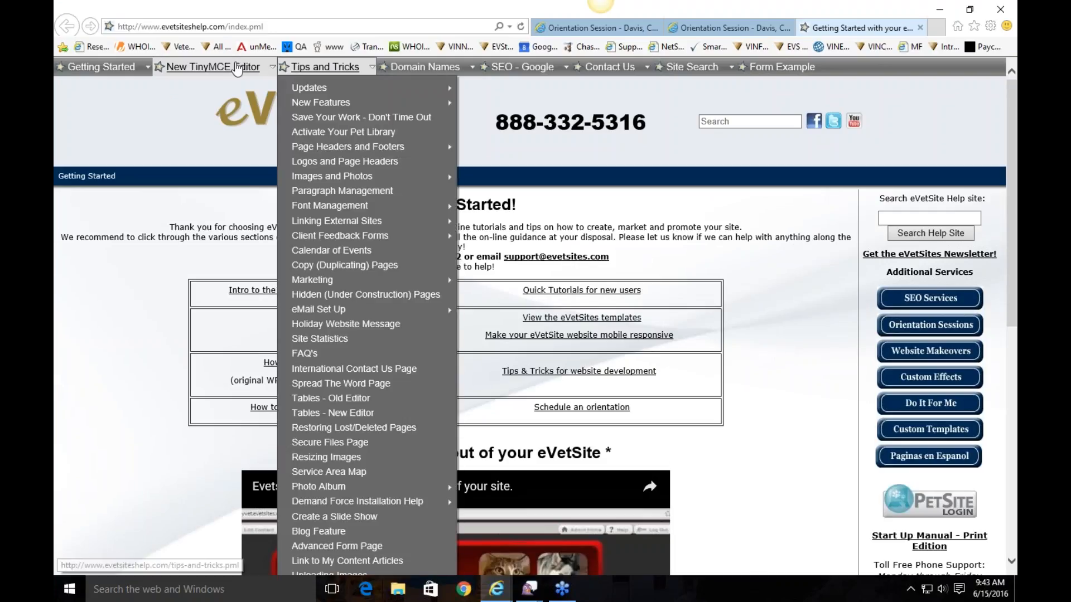
left_click(720, 122)
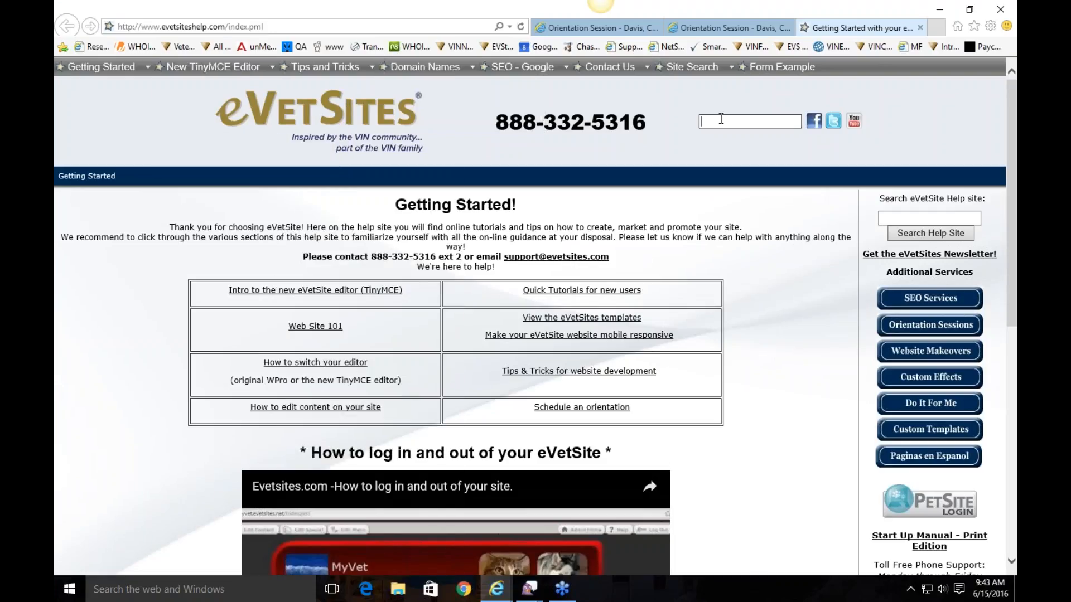
left_click(749, 262)
scroll(749, 262, "down", 3)
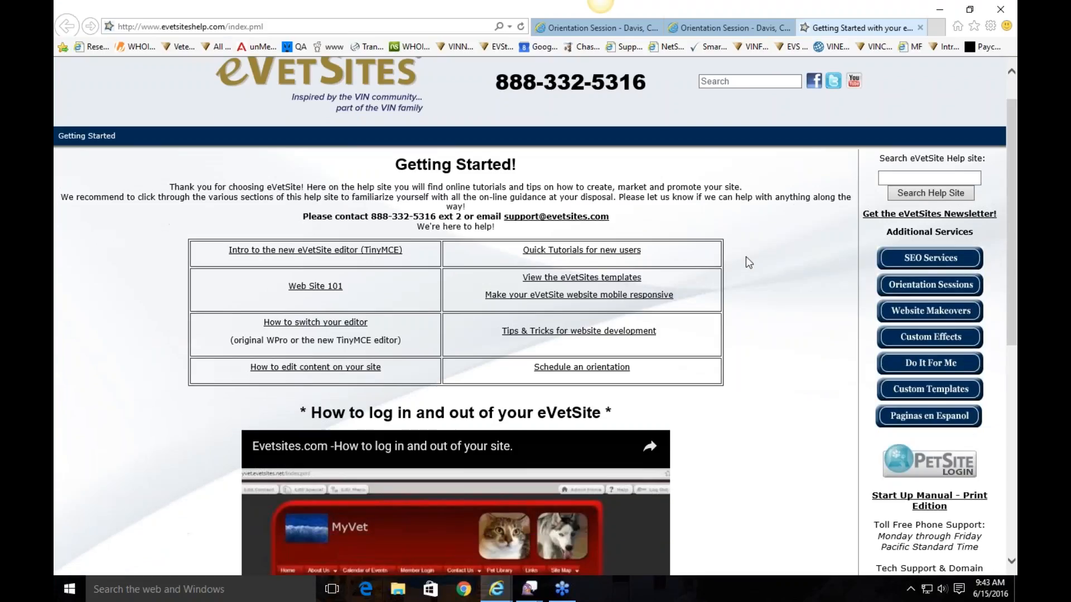
scroll(746, 257, "down", 3)
scroll(746, 256, "up", 6)
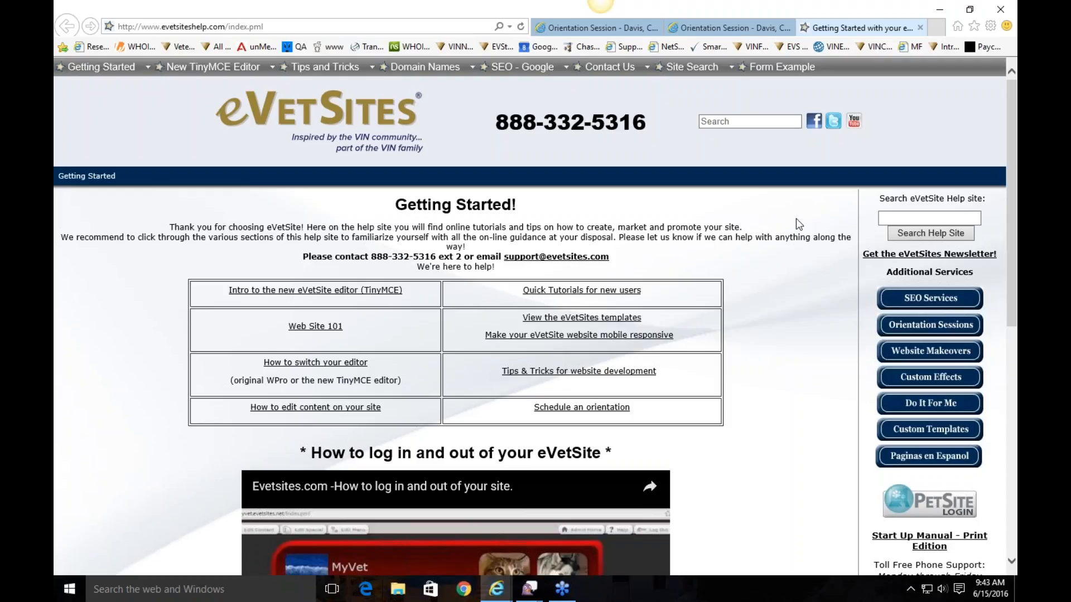
left_click(755, 34)
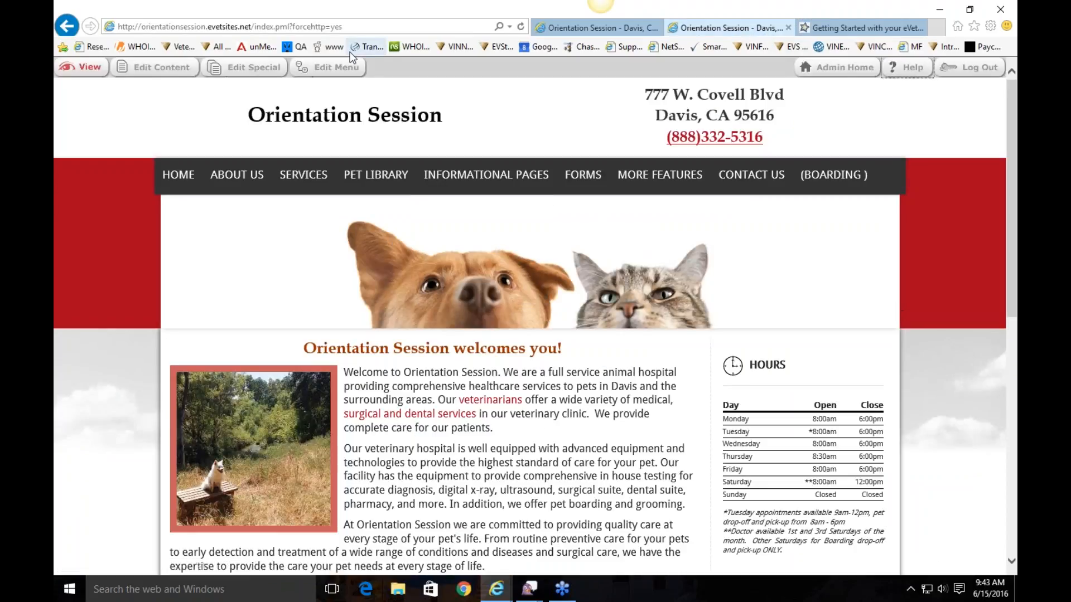
Add a new top-level page named 'Our Blog' with page type Blog Page and attempt to save it
left_click(337, 70)
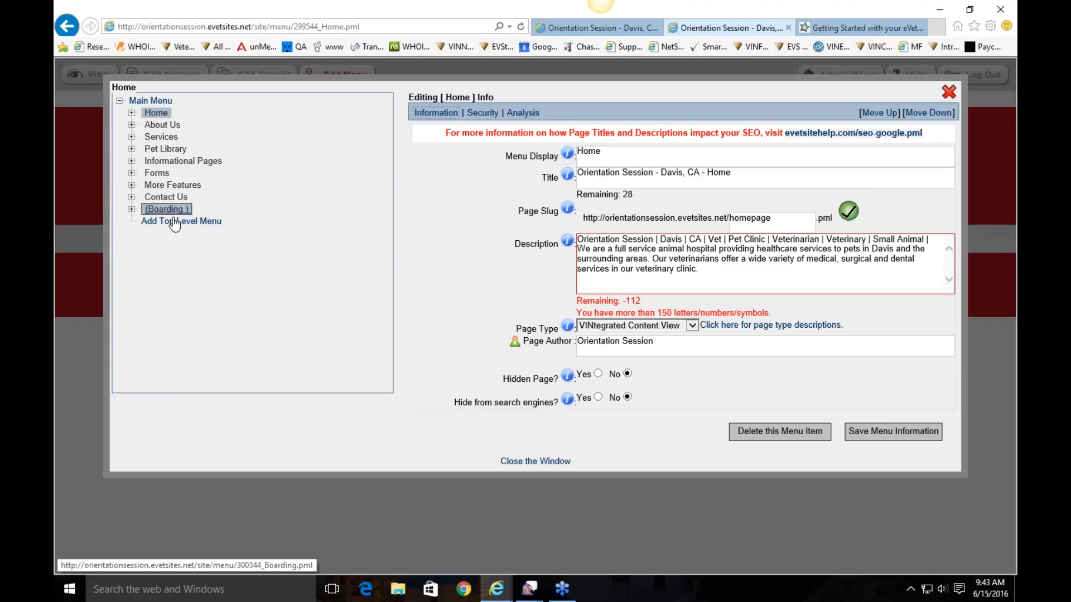
left_click(174, 222)
left_click(538, 343)
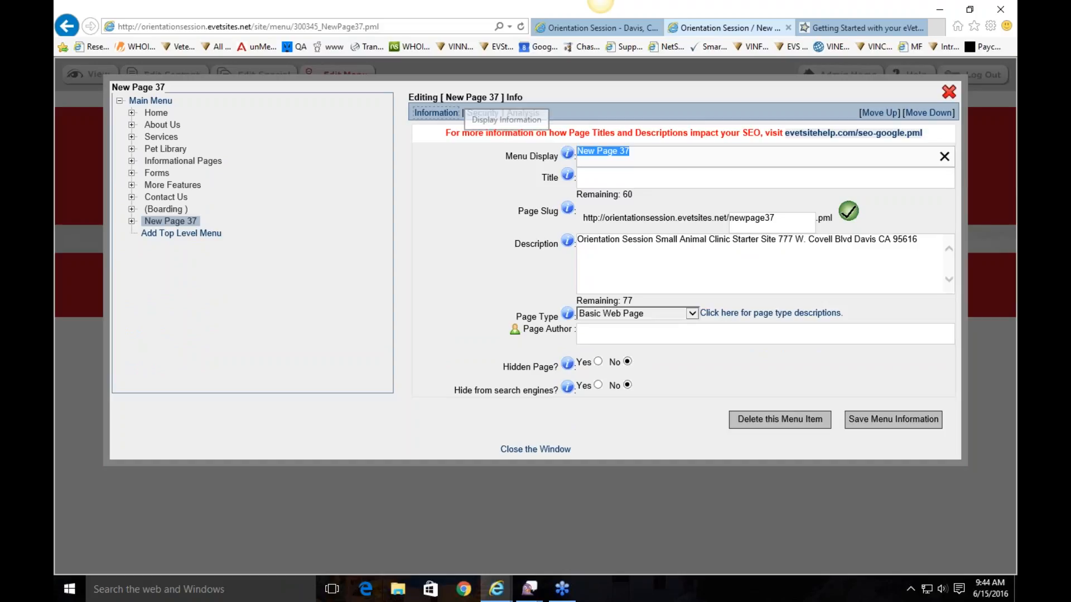
type("Our Blog")
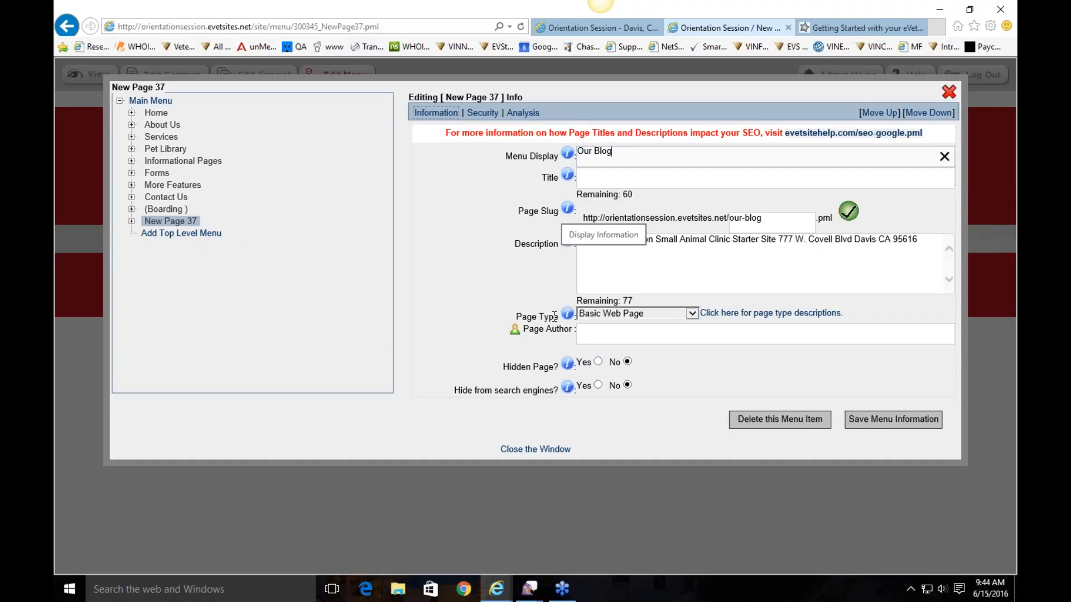
left_click(608, 316)
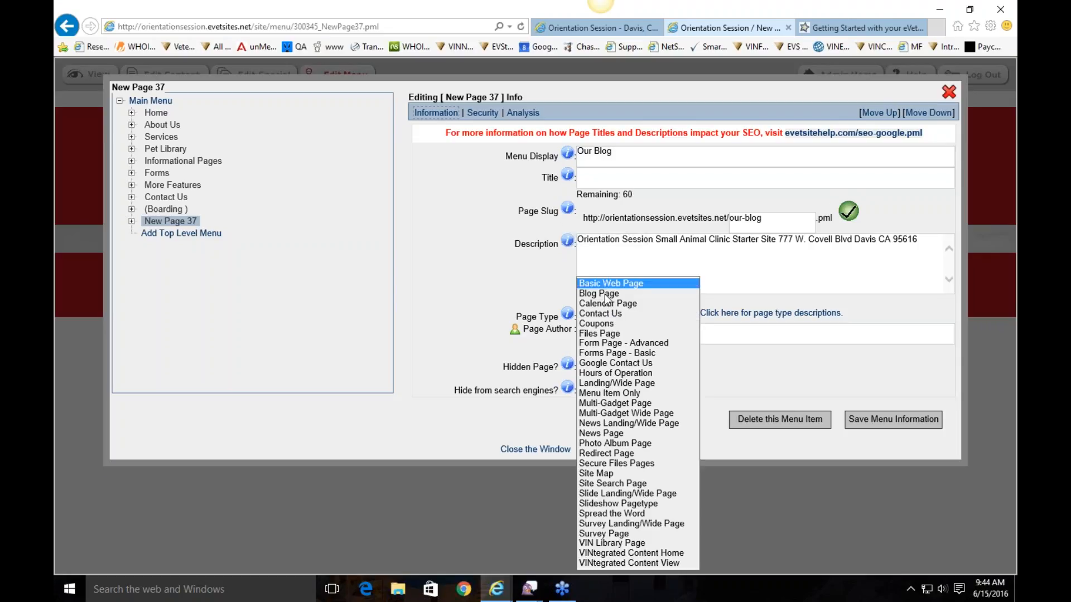
left_click(608, 294)
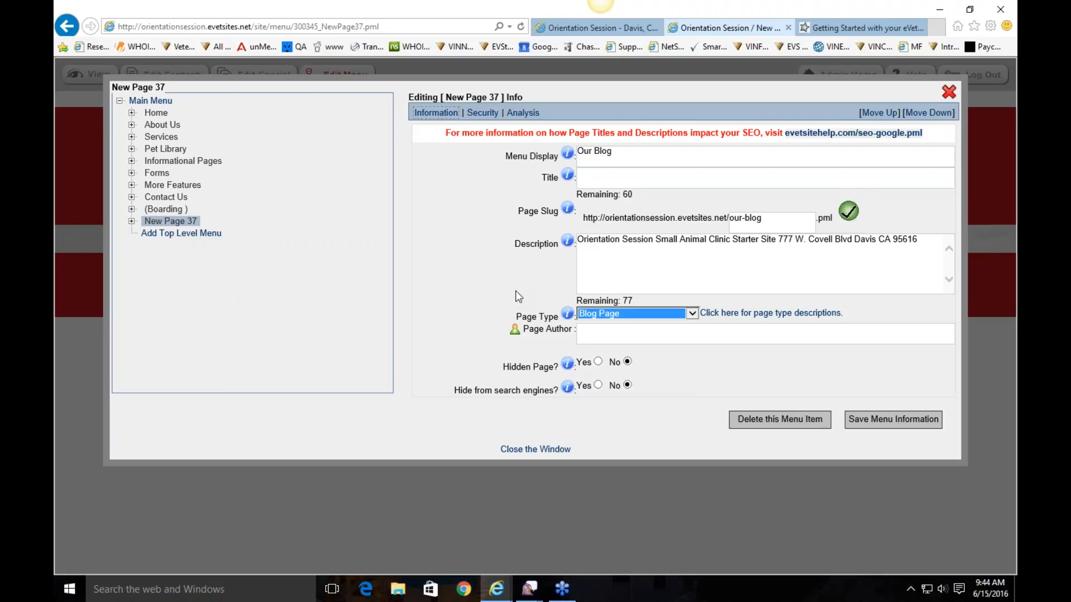
left_click(893, 419)
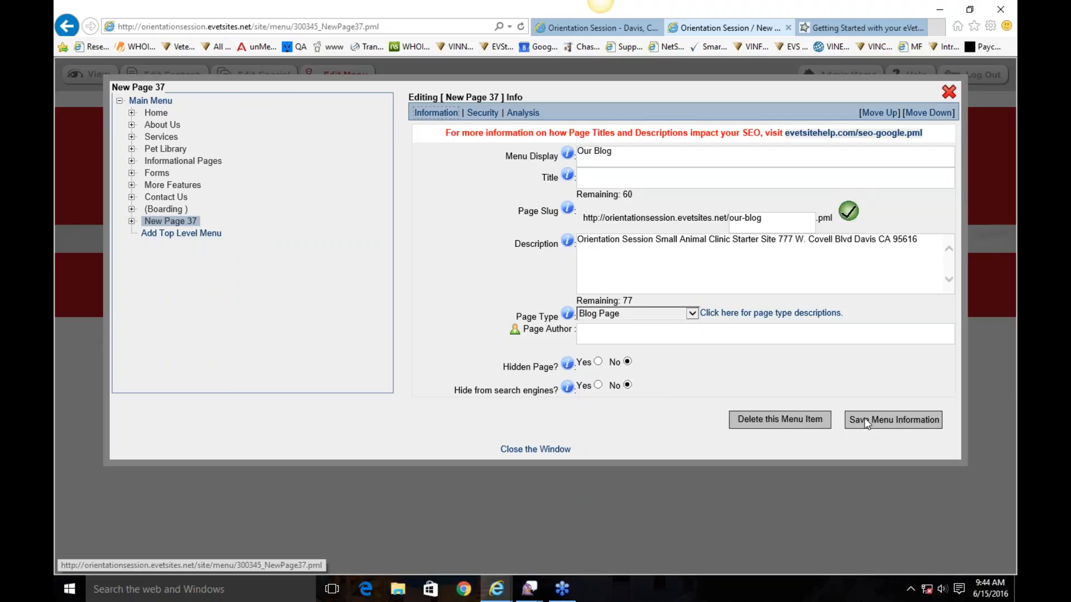
After the error, re-enter 'Our Blog' as Menu Display, choose Blog Page, save, and open the page
left_click(67, 26)
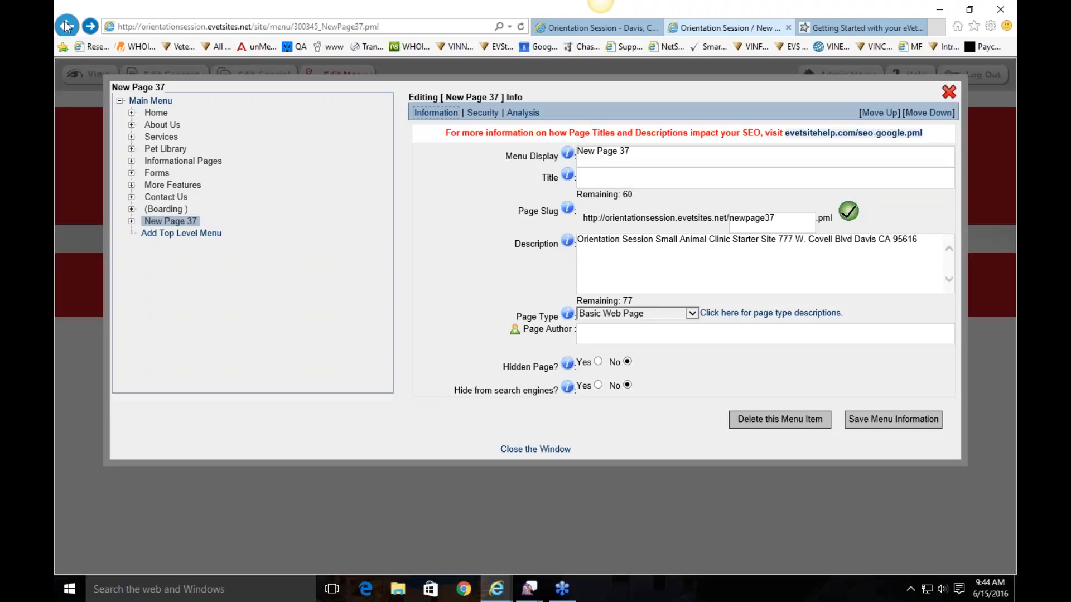
key("Tab")
type("Our Blog")
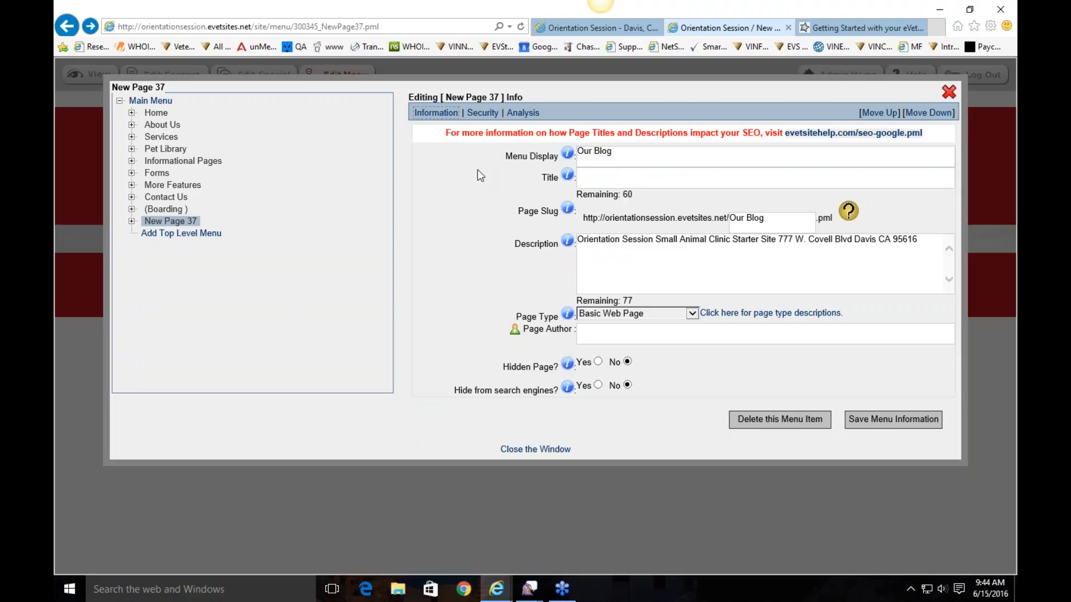
left_click(612, 316)
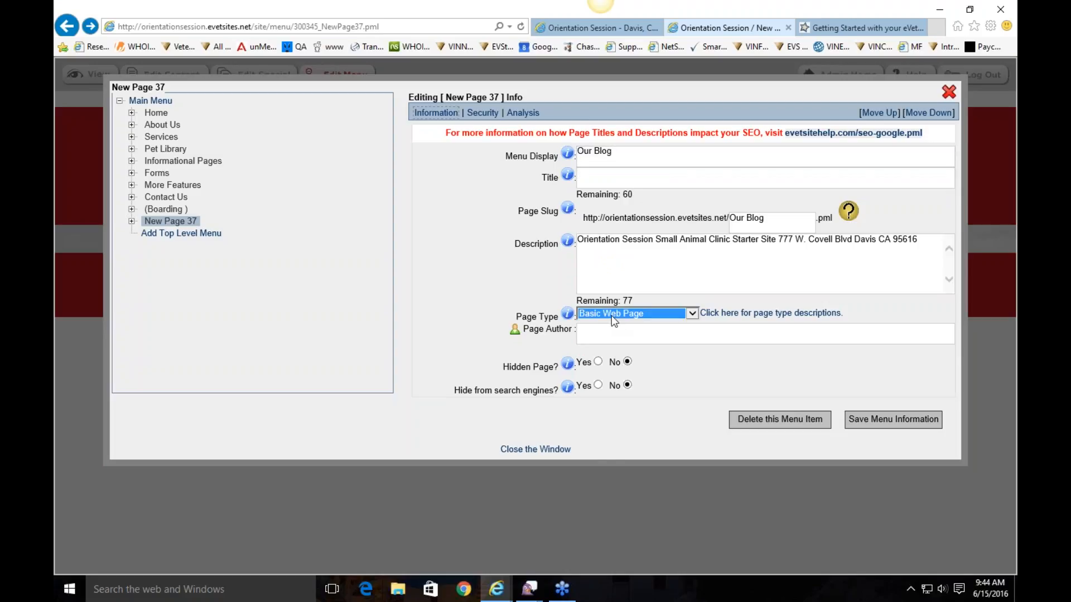
left_click(611, 294)
left_click(870, 419)
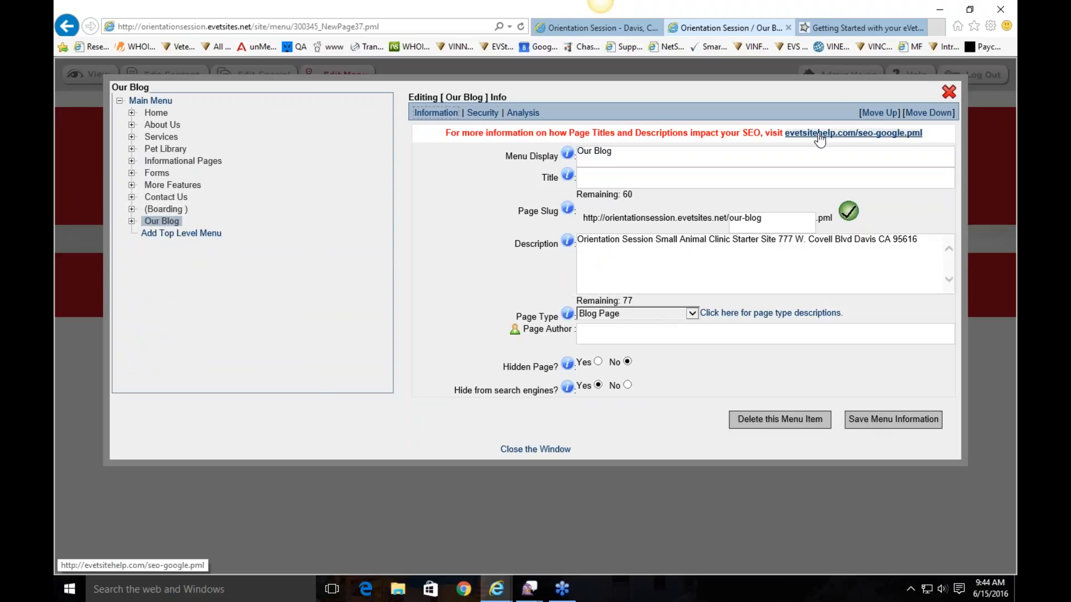
left_click(657, 217)
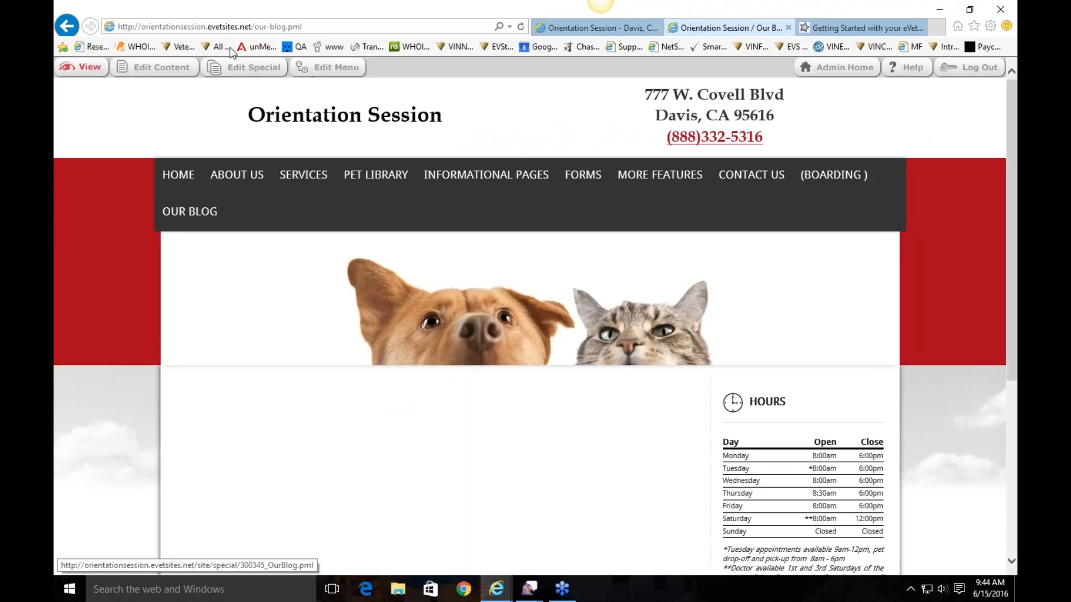
Check the Our Blog settings in Edit Special, keeping Blogger and 5 entries, then close the dialog
left_click(235, 68)
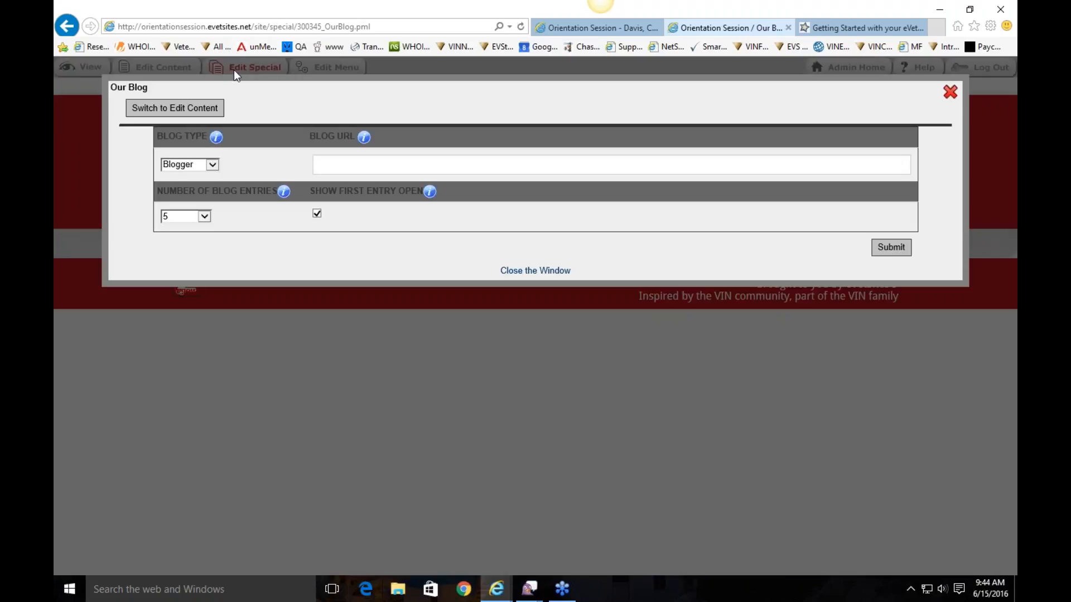
left_click(197, 170)
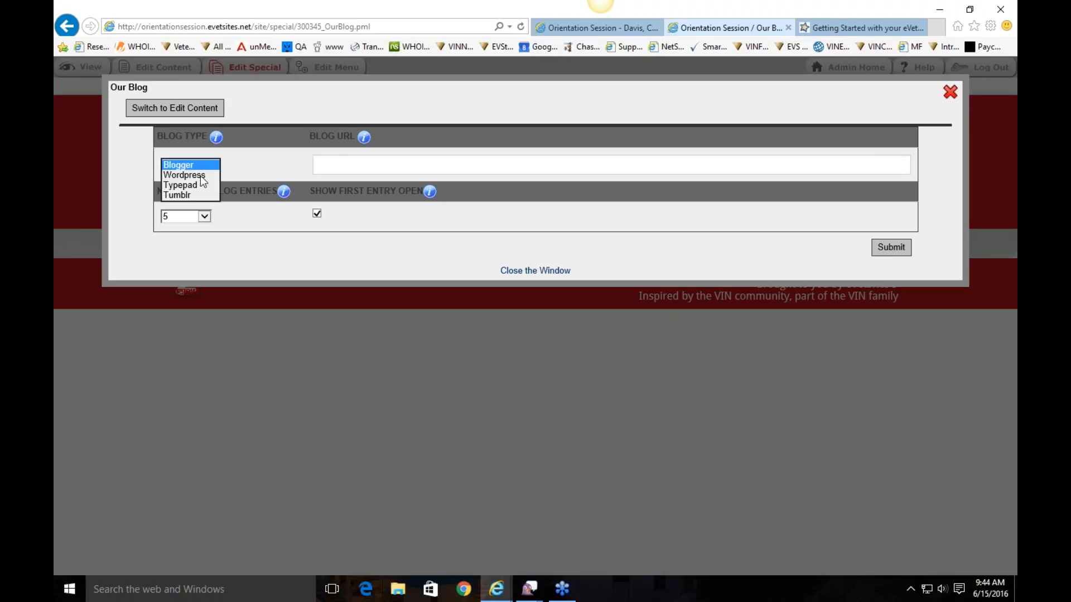
left_click(268, 146)
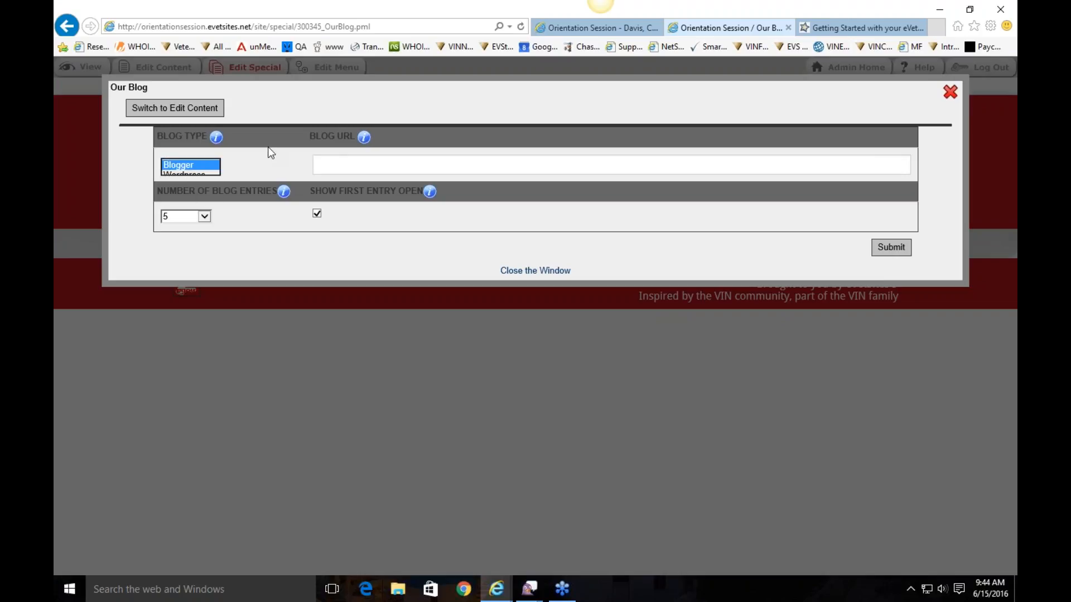
left_click(358, 168)
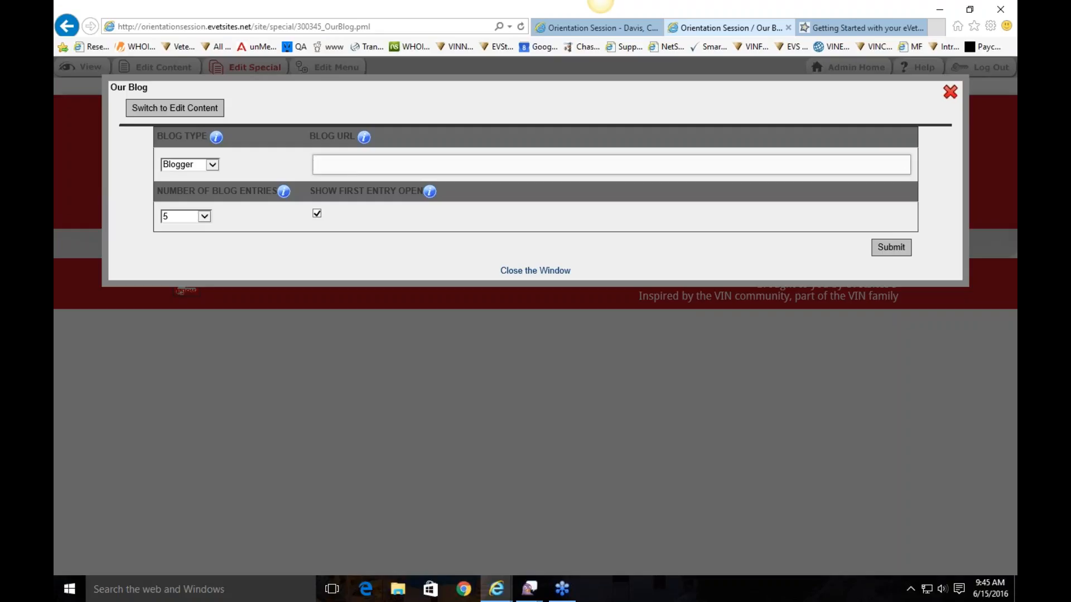
left_click(190, 218)
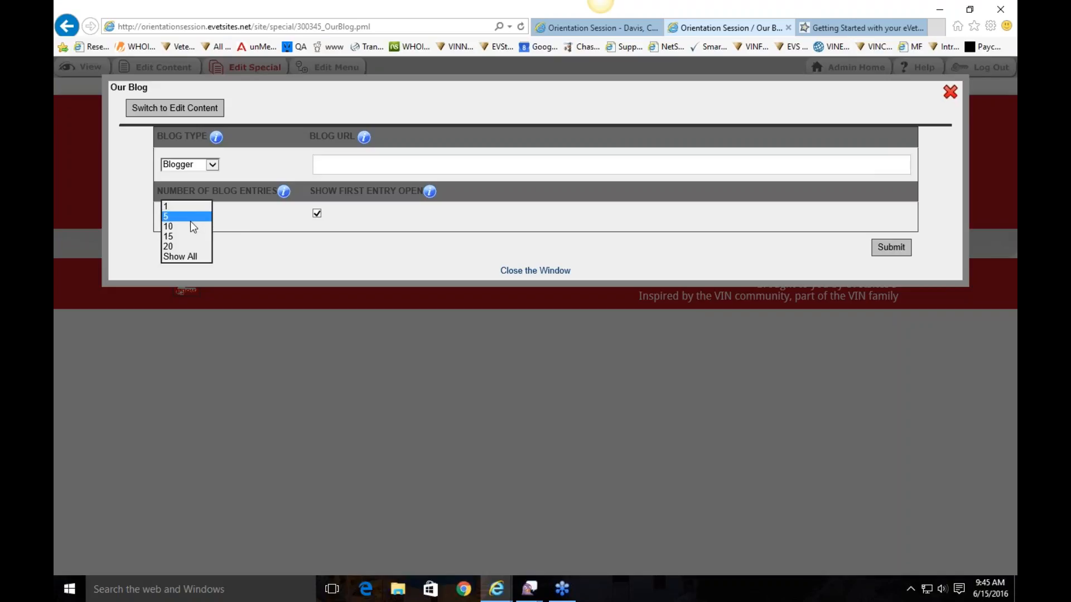
left_click(195, 217)
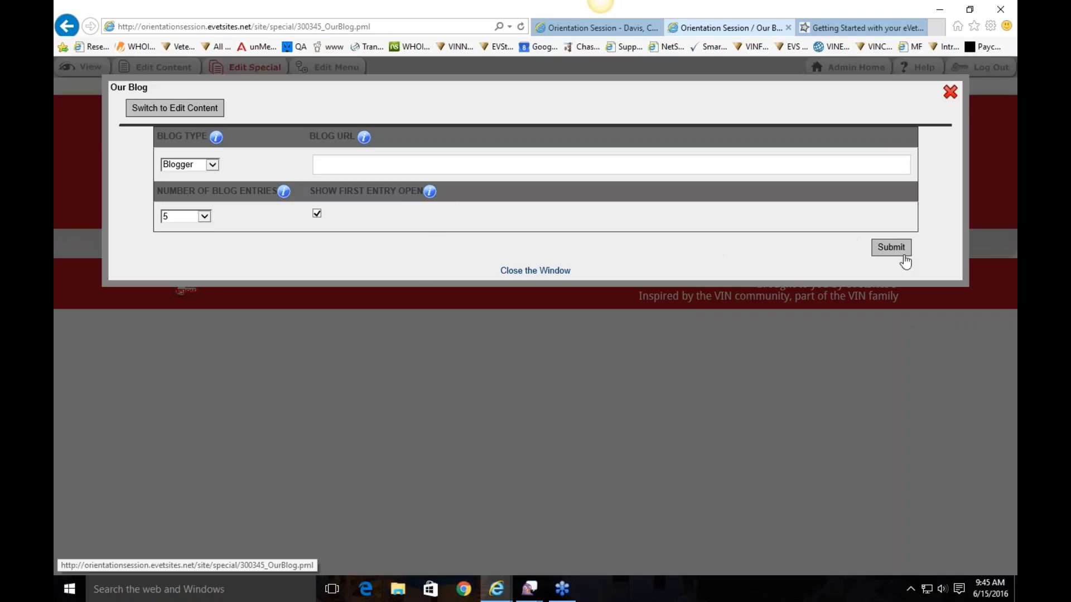
left_click(953, 93)
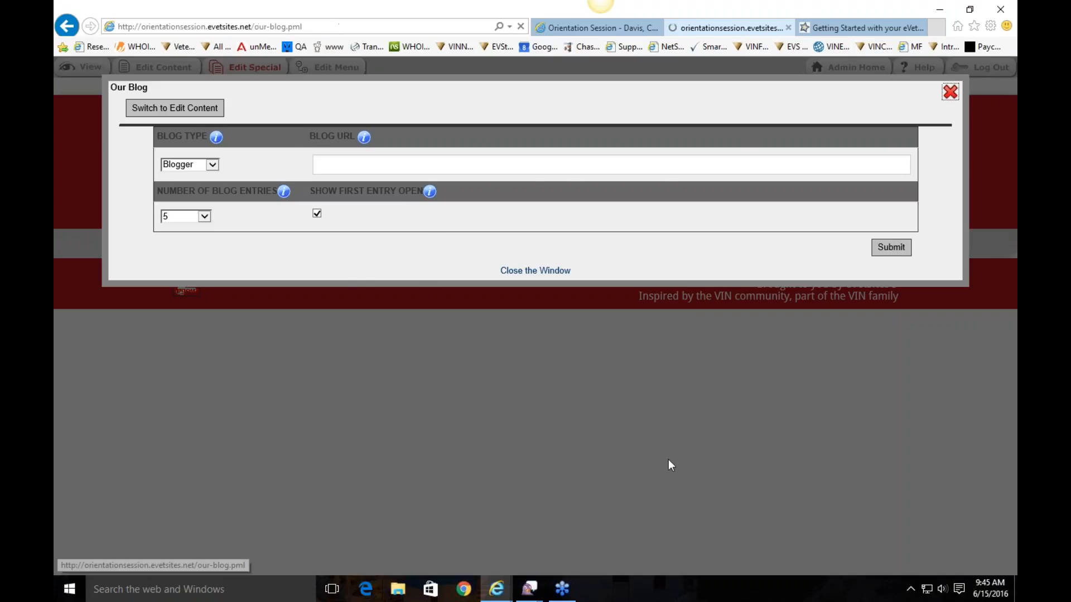
scroll(569, 394, "down", 3)
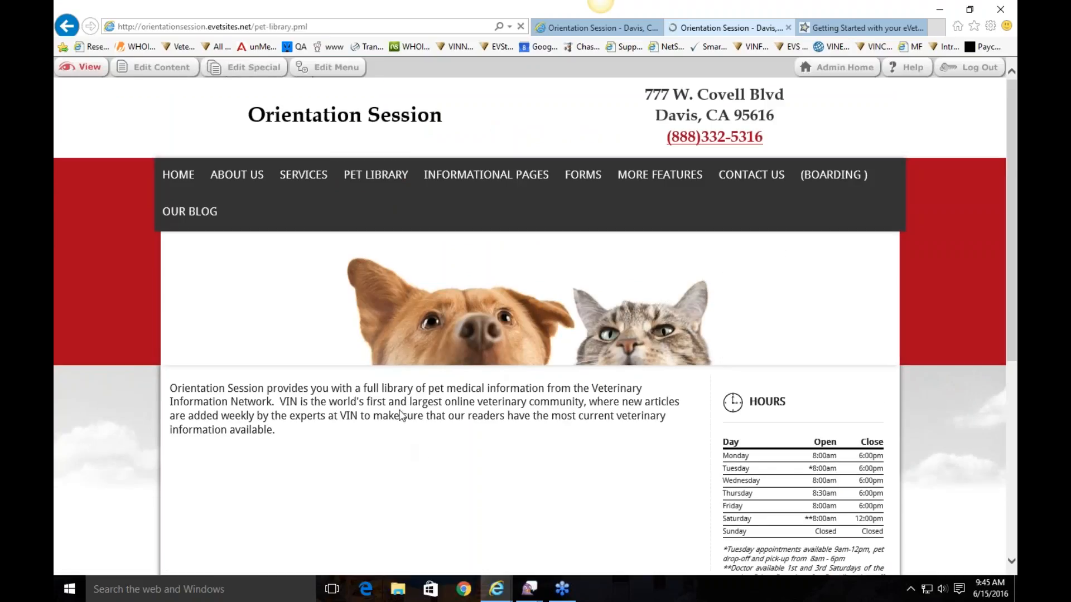
Open OUR BLOG from the navigation bar and review its Edit Menu information before closing it
scroll(598, 309, "down", 3)
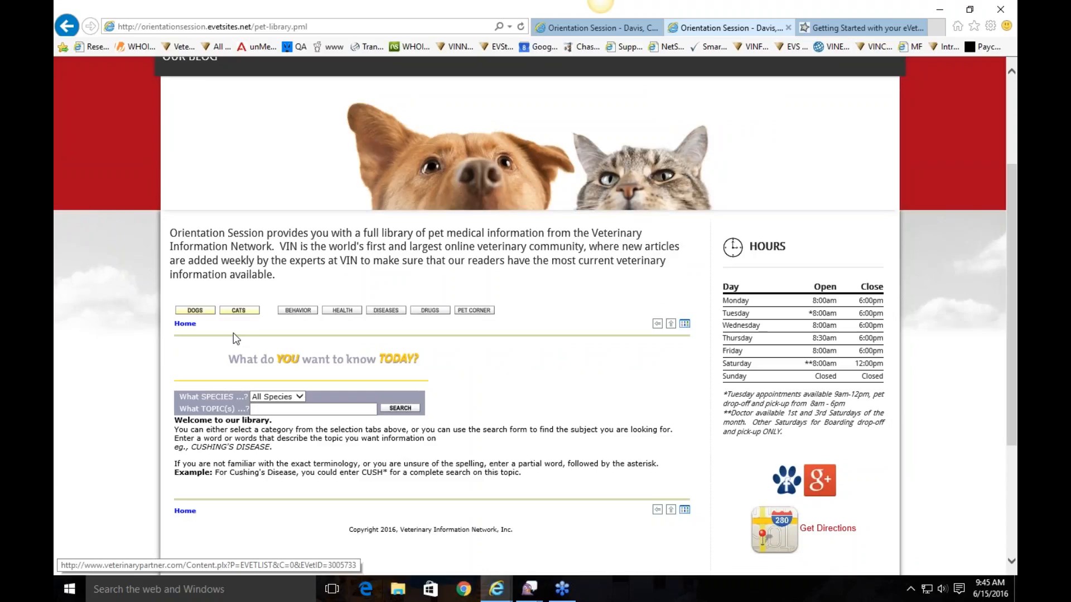
scroll(233, 333, "up", 1)
scroll(234, 333, "up", 2)
left_click(194, 227)
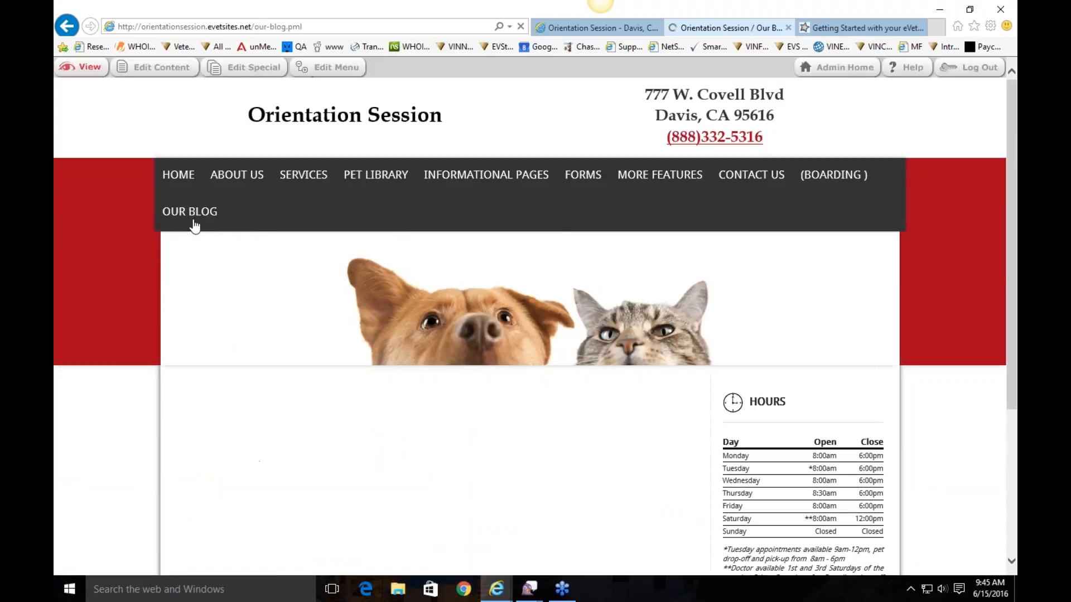
left_click(326, 78)
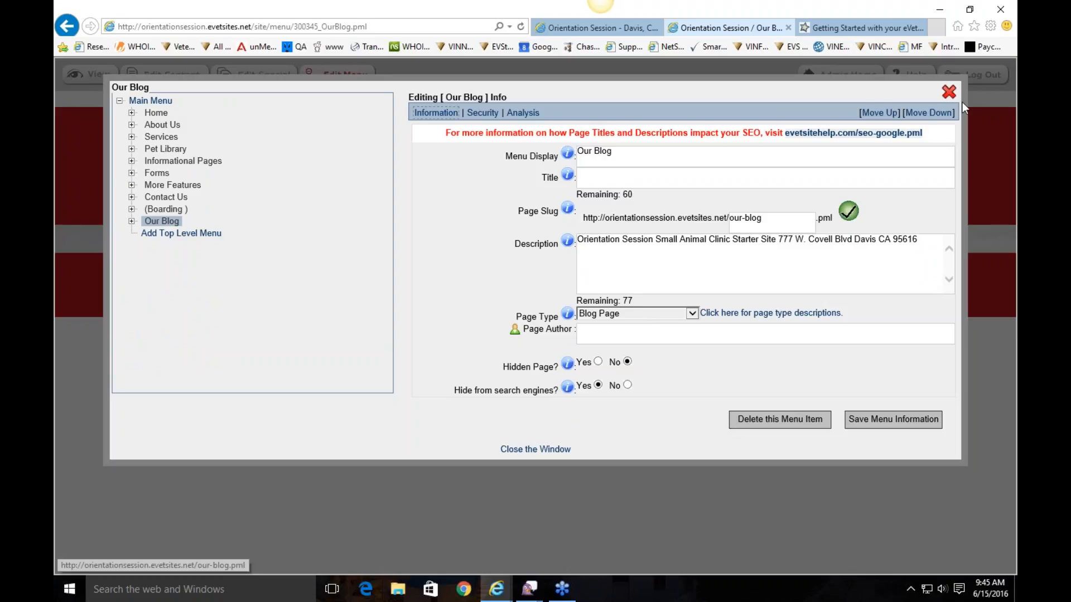
left_click(790, 101)
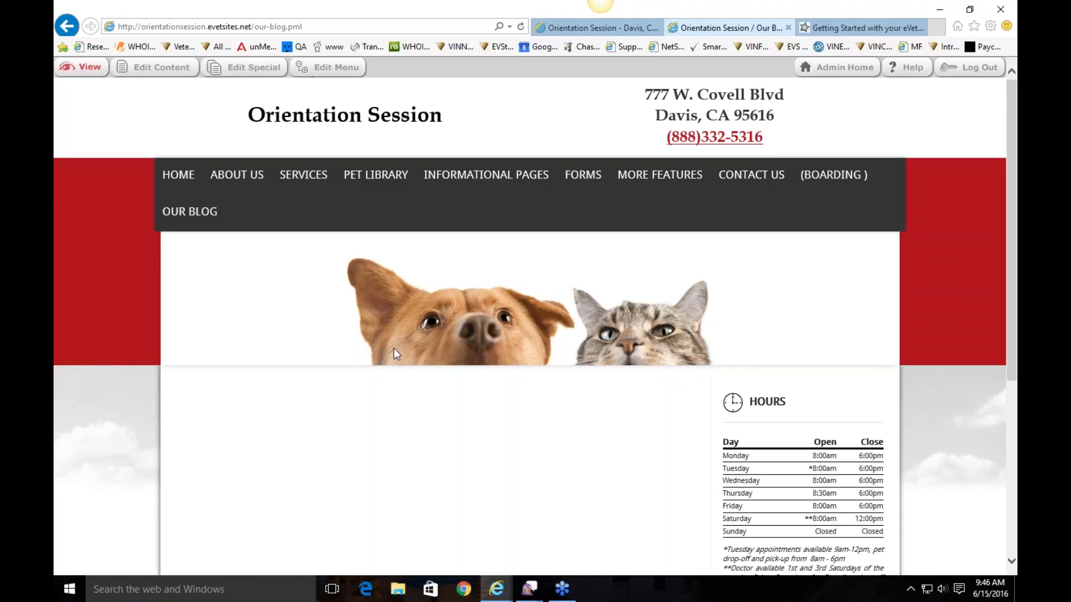
Go back to the Orientation Session homepage via HOME in the navigation bar
left_click(178, 174)
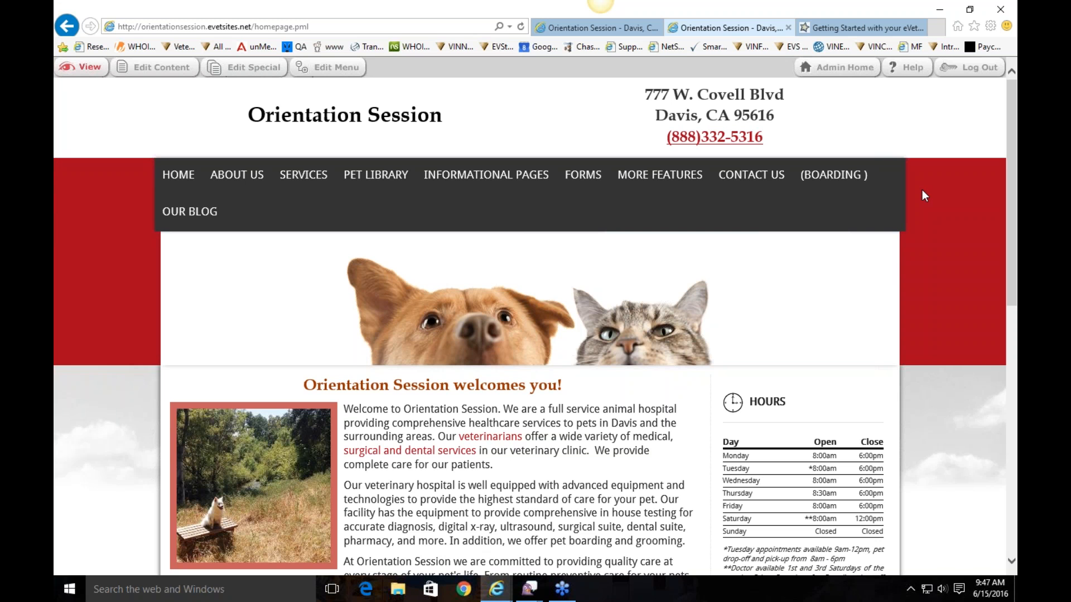
left_click(889, 23)
scroll(613, 196, "down", 4)
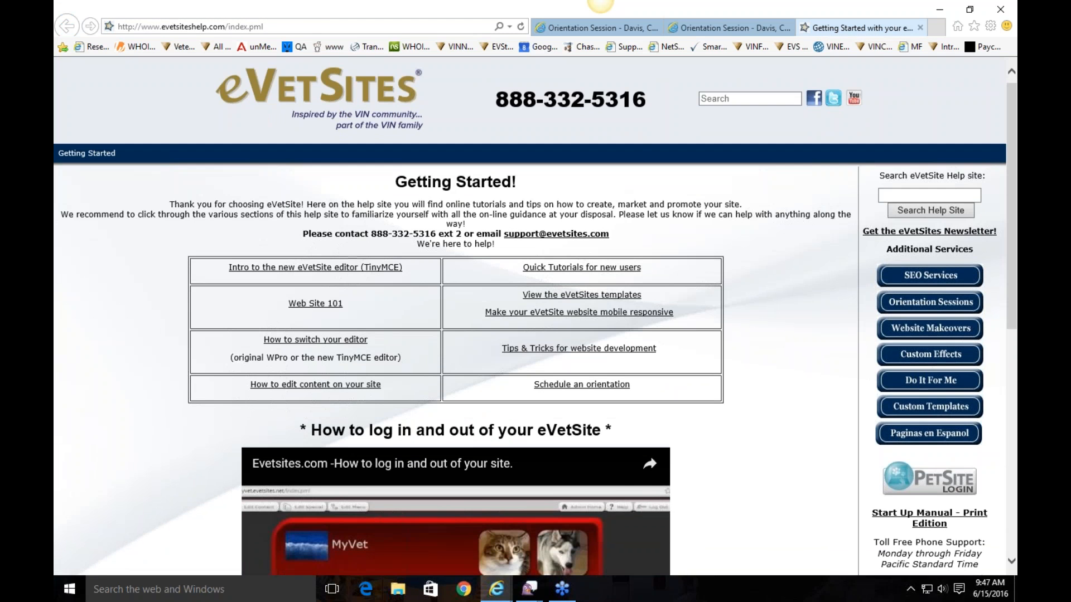
scroll(613, 196, "up", 4)
left_click_drag(640, 258, 399, 261)
left_click_drag(464, 257, 380, 257)
left_click(387, 210)
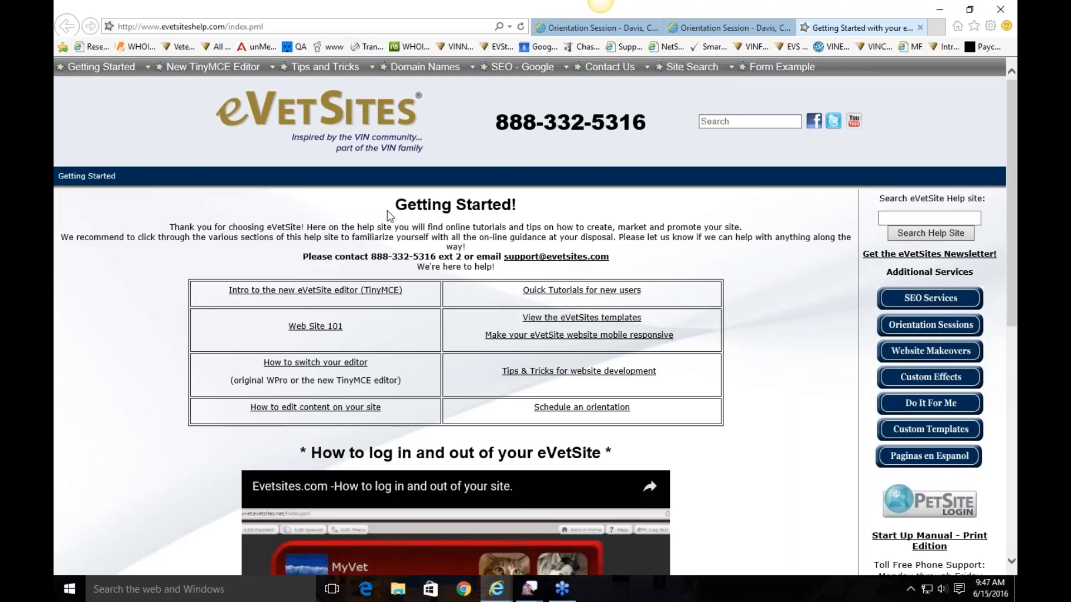
left_click(691, 29)
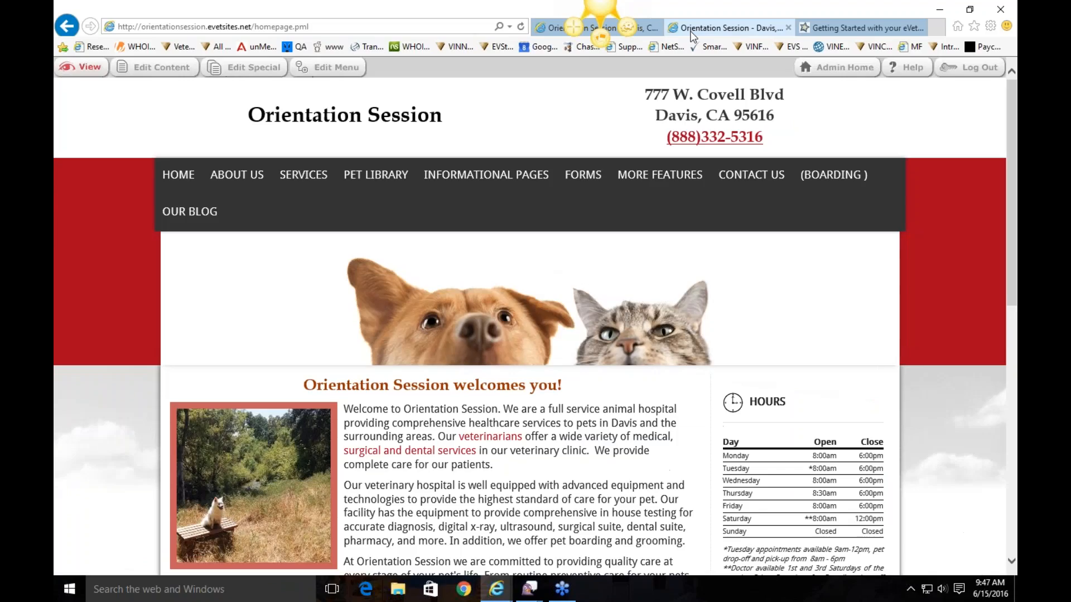
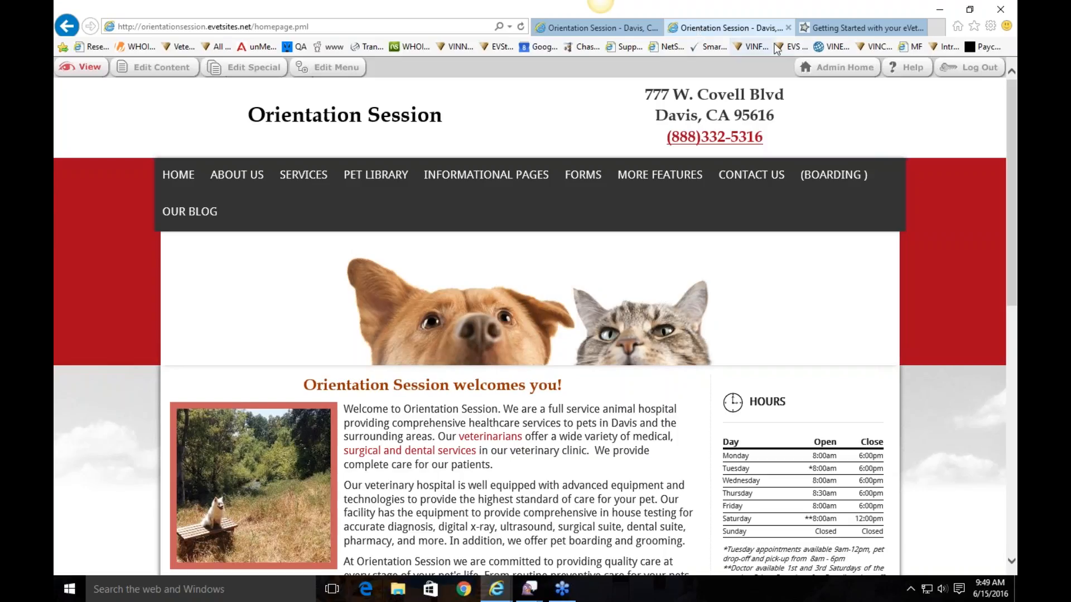
From Admin Home, browse the responsive template list and preview the Cherry template's layout
left_click(851, 80)
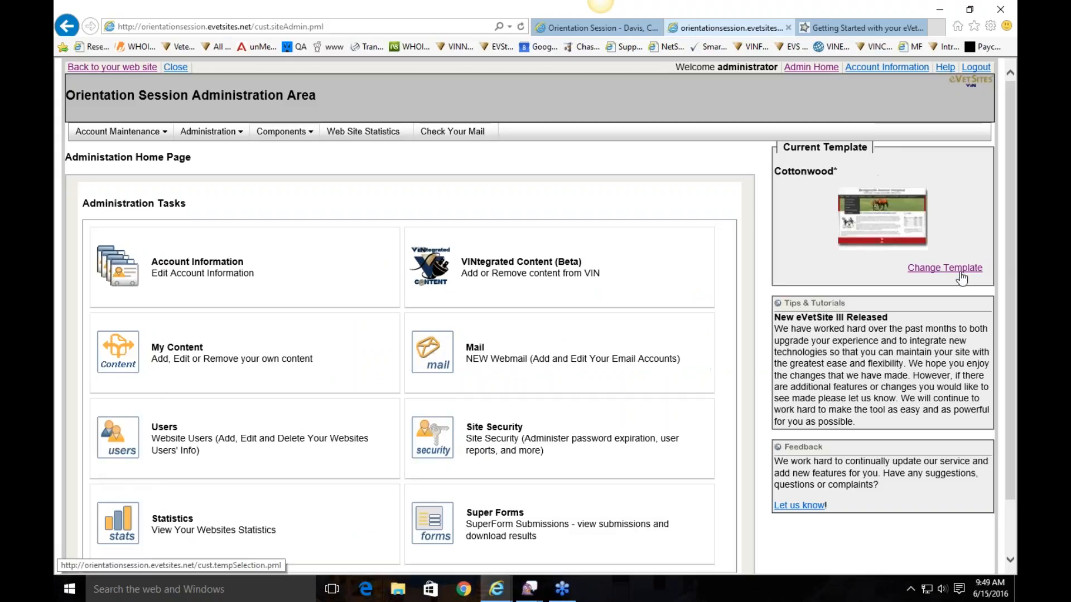
scroll(596, 285, "down", 3)
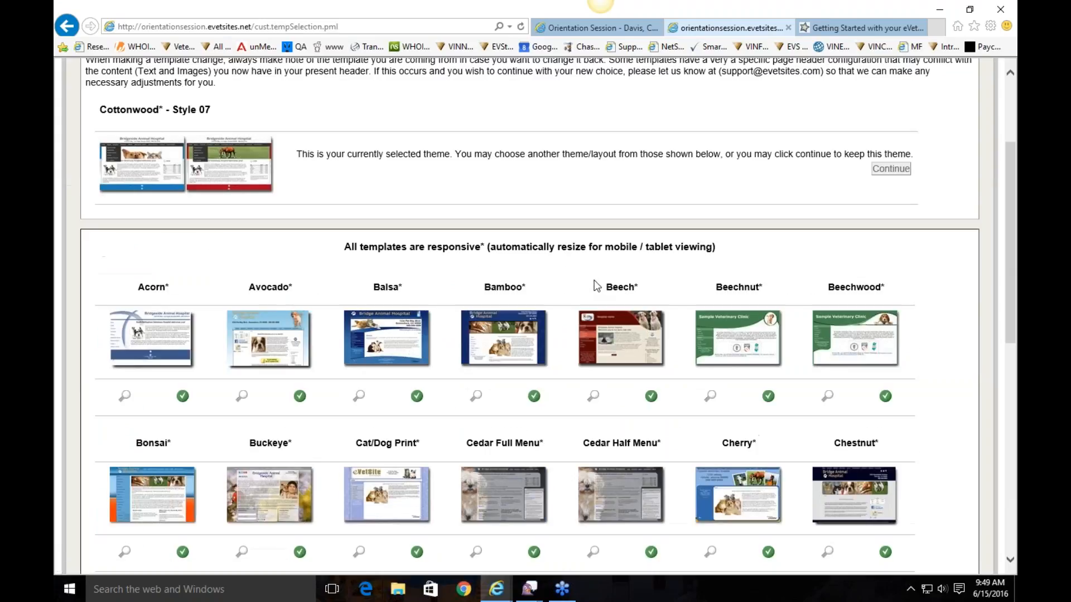
scroll(595, 285, "down", 5)
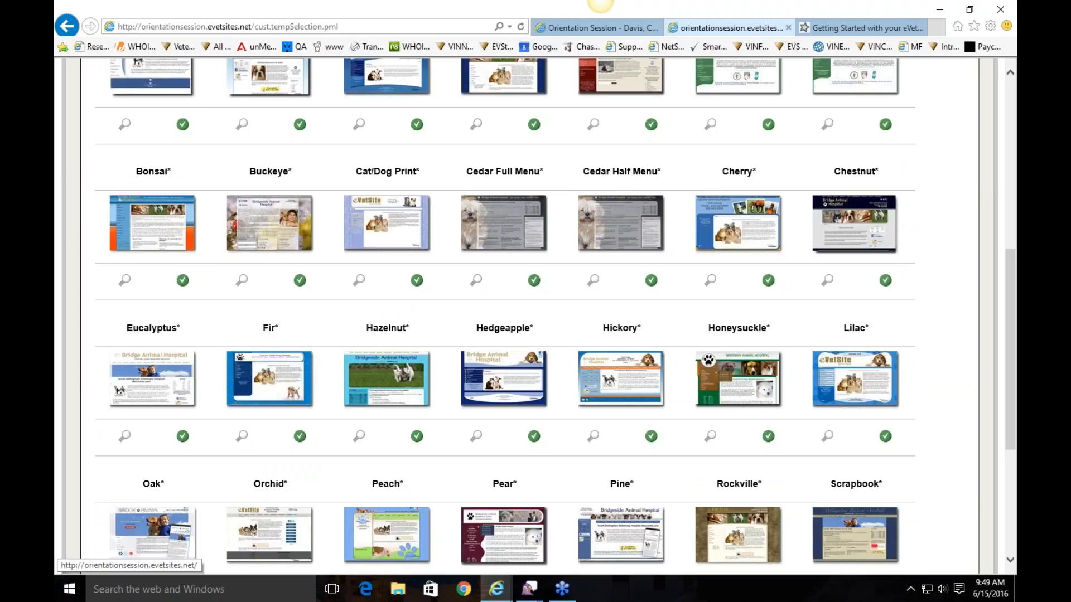
mouse_move(723, 231)
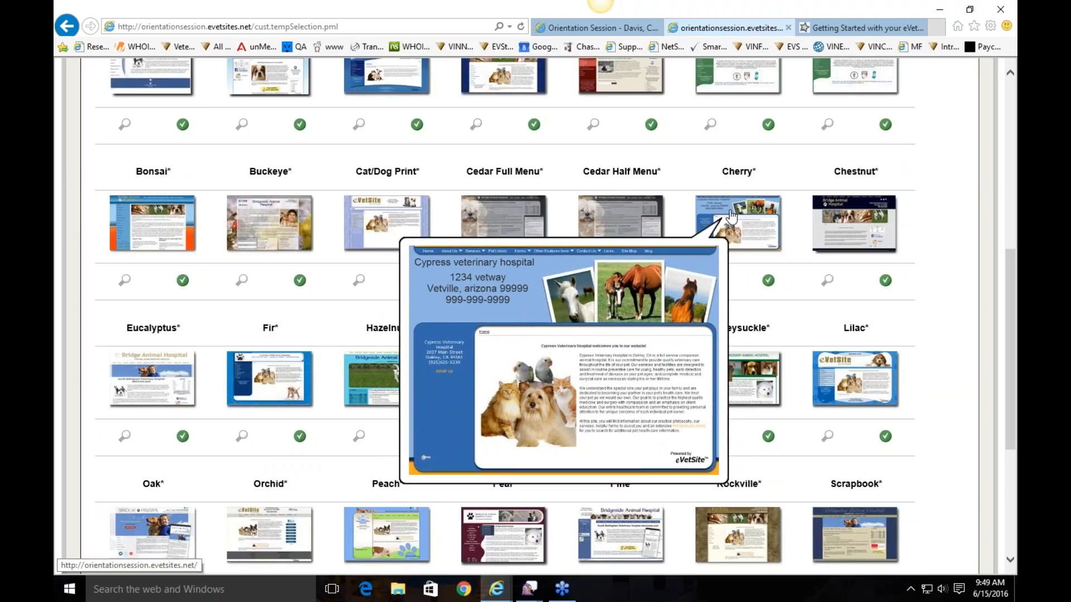
left_click(731, 216)
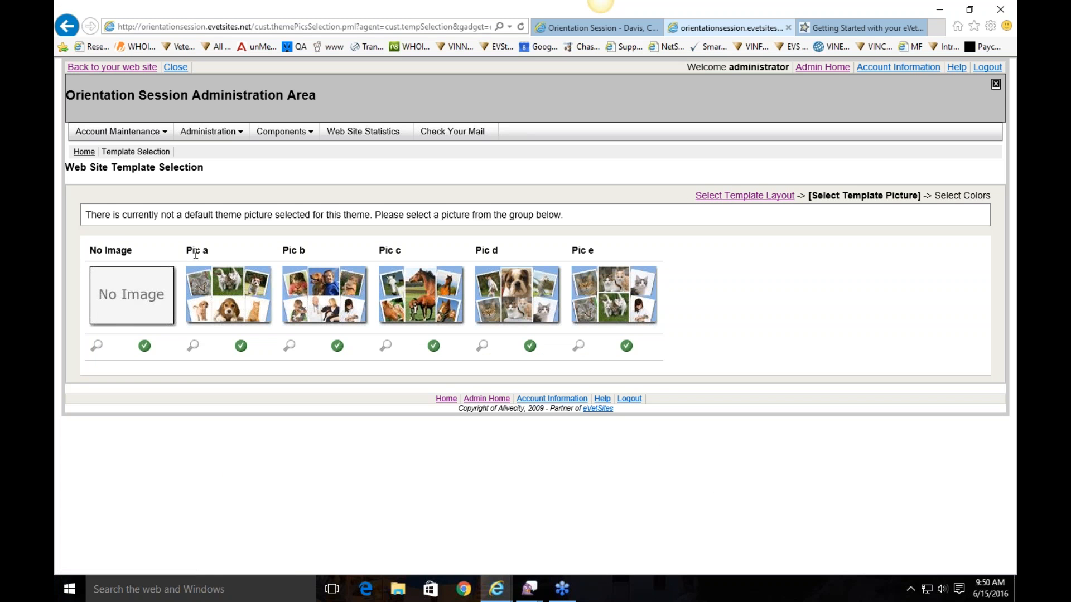
left_click(752, 198)
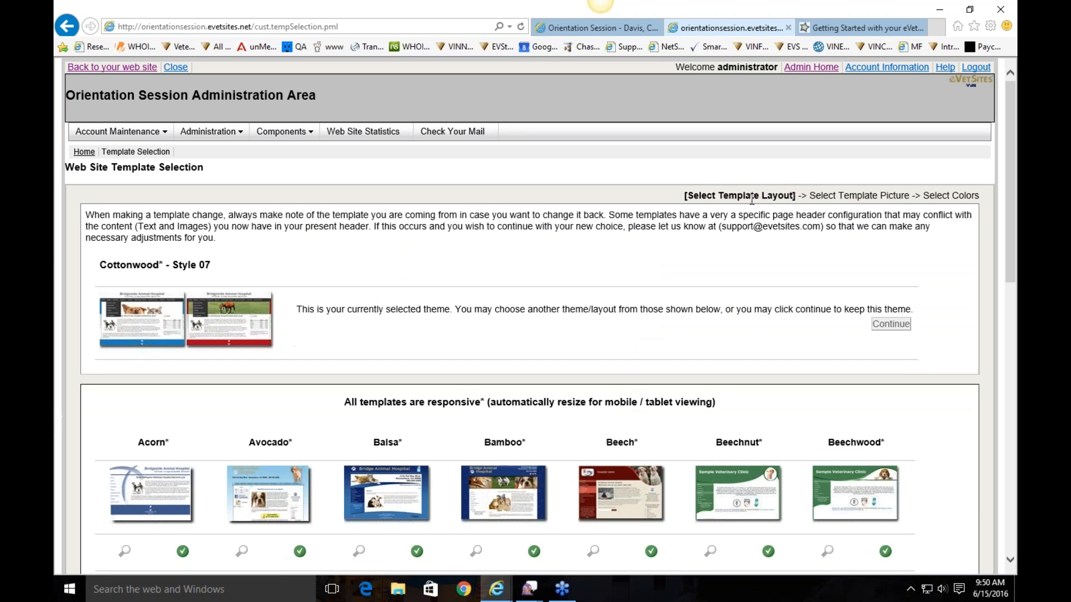
scroll(674, 292, "down", 10)
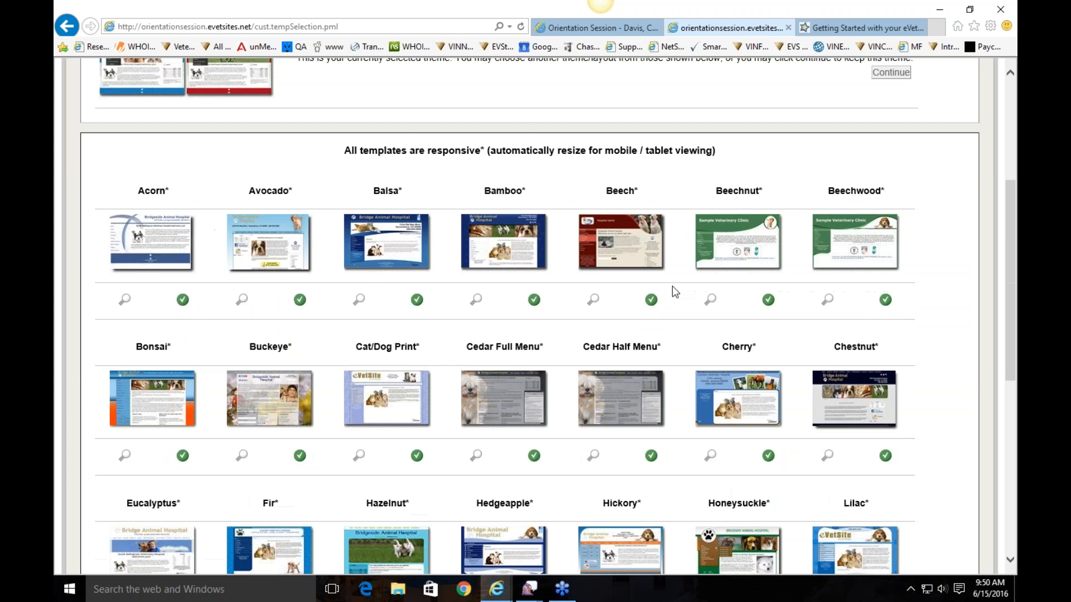
mouse_move(750, 132)
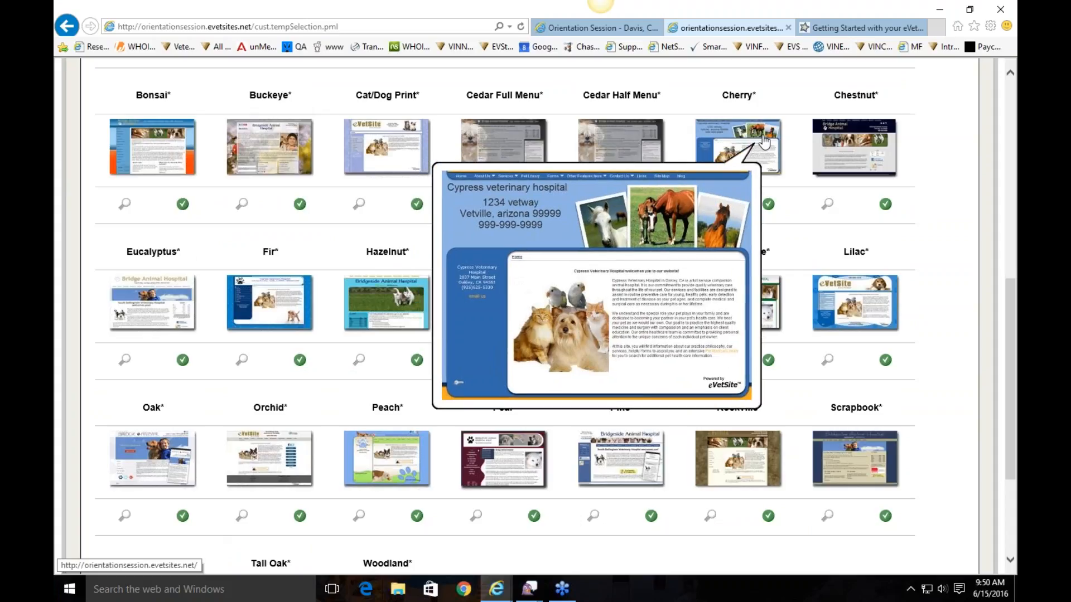